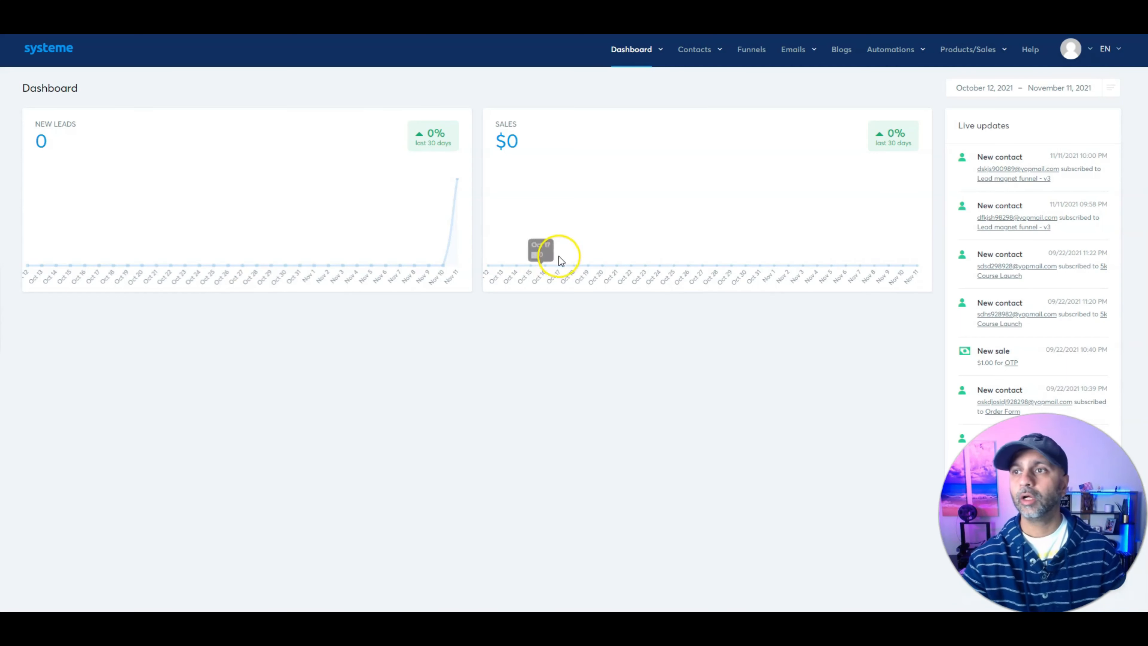
Step: Create a new funnel of the Sell type named "Test Course"
click(759, 48)
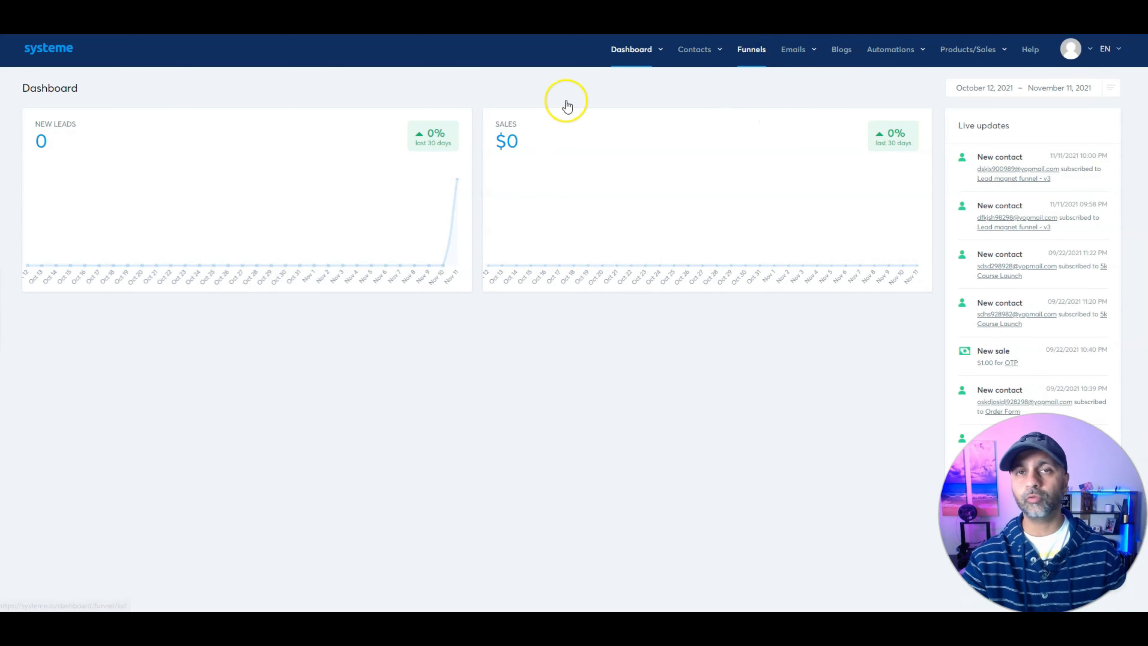
click(1101, 88)
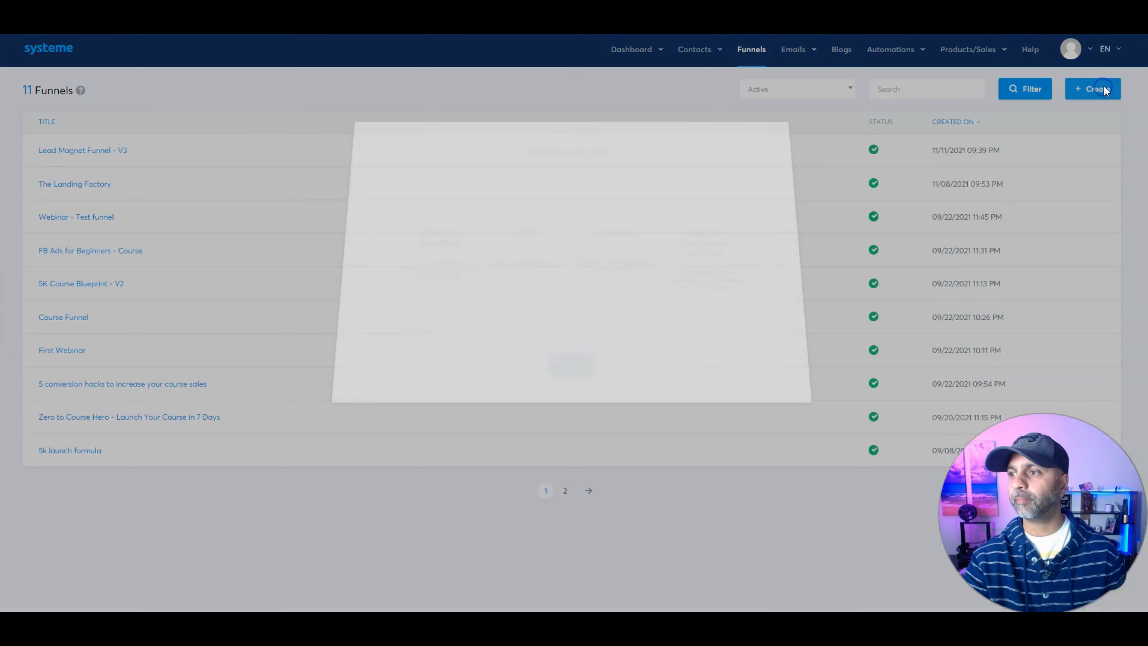
click(515, 236)
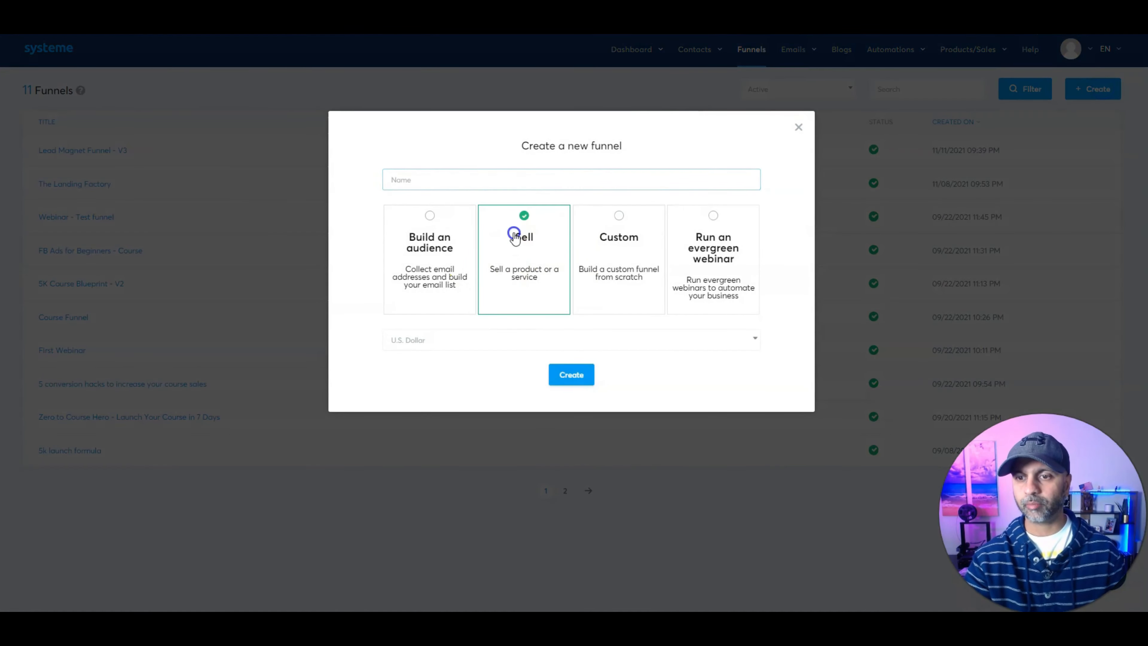
click(492, 185)
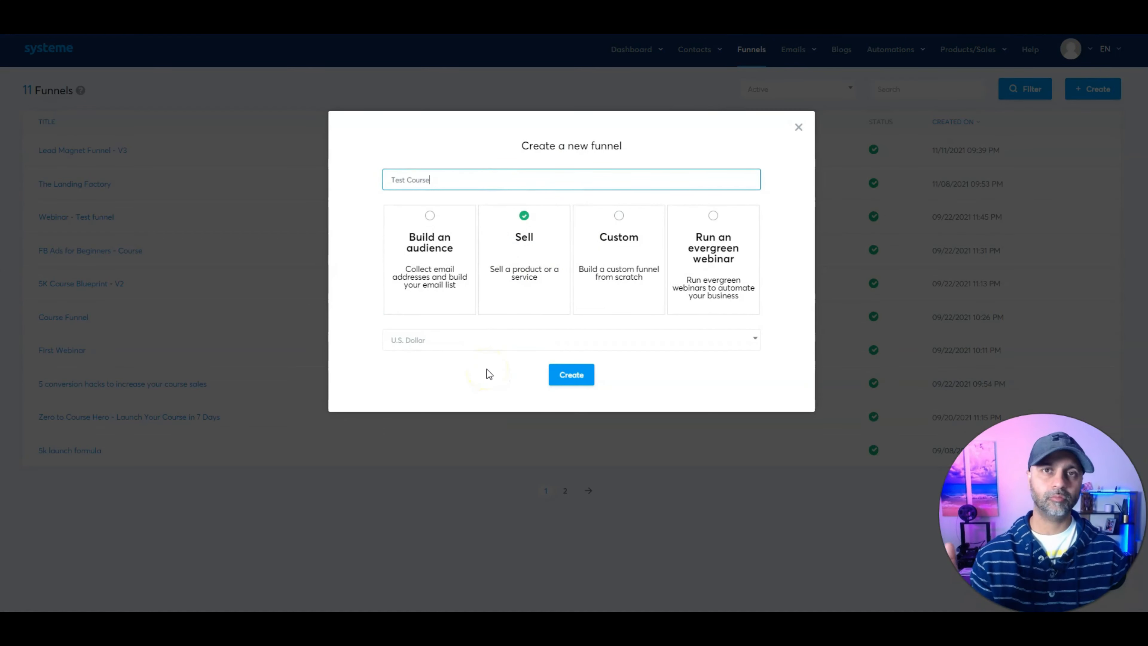
text(Test Course)
click(581, 369)
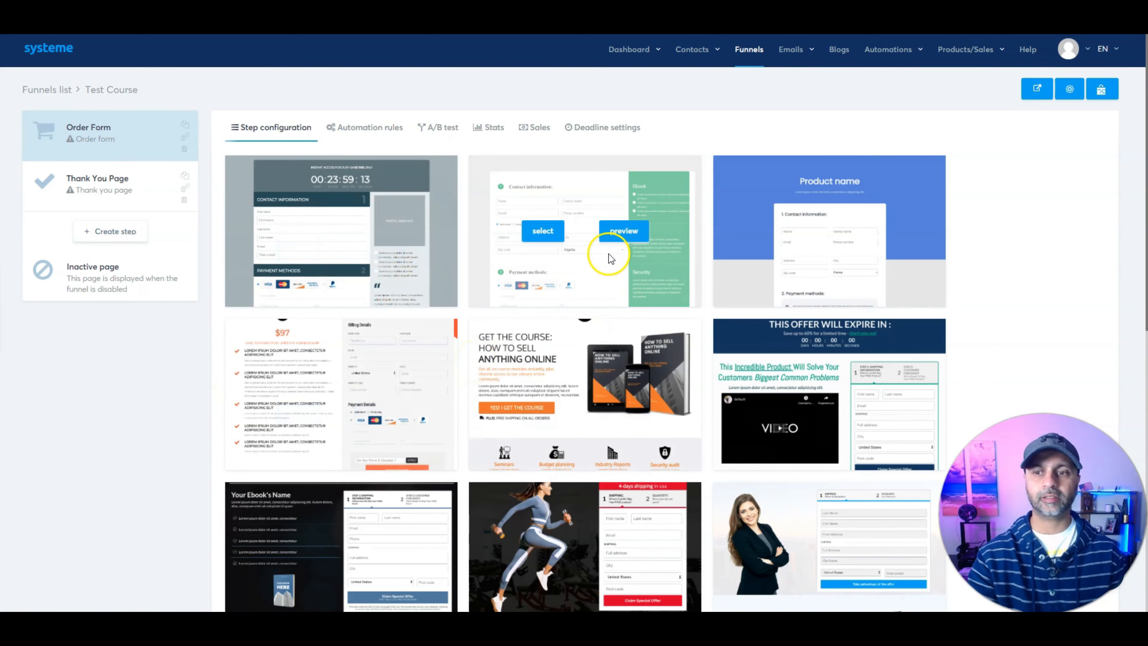
Step: Browse the order form templates and select the "Get the course: How to sell anything online" template
scroll(612, 253, down, 5)
scroll(619, 256, down, 5)
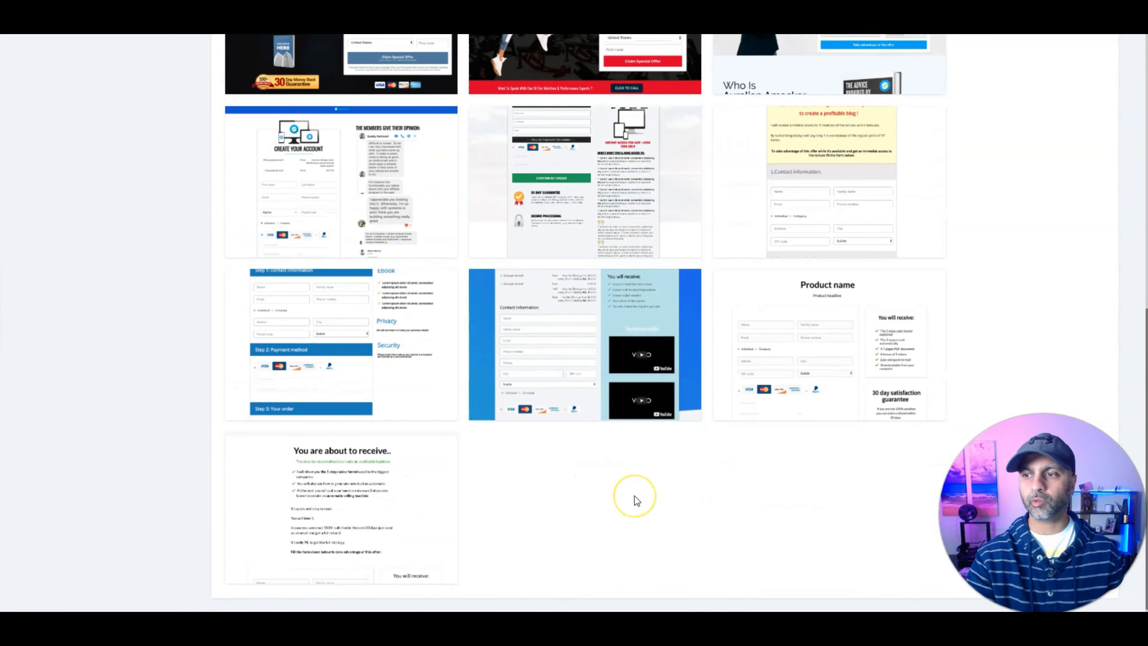
scroll(634, 495, up, 12)
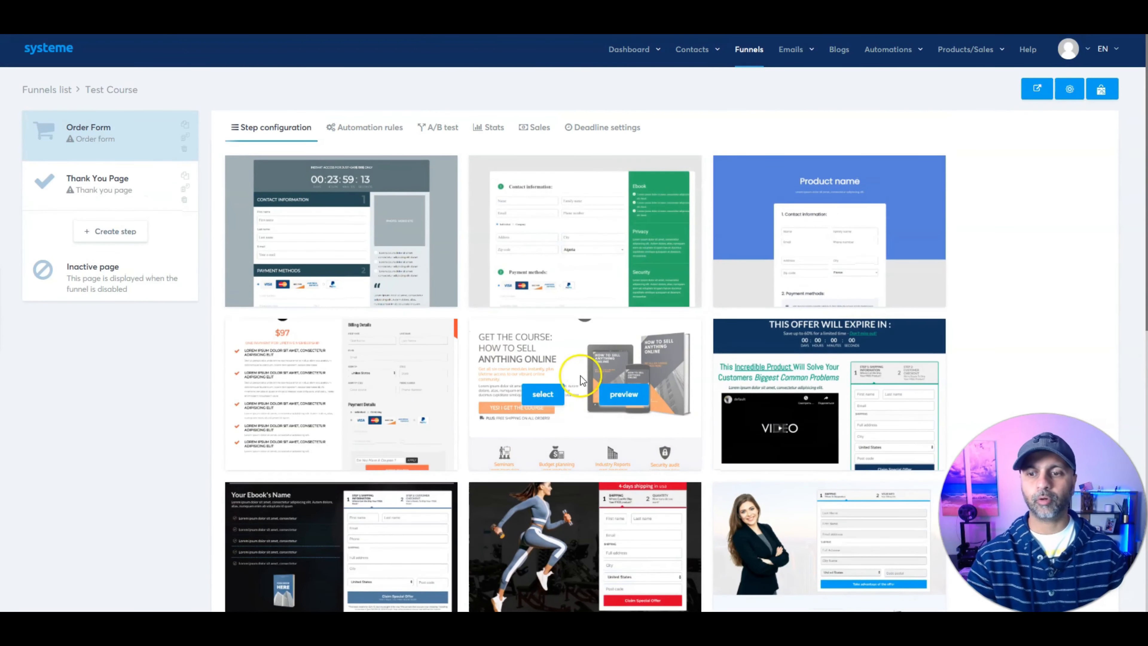
click(548, 396)
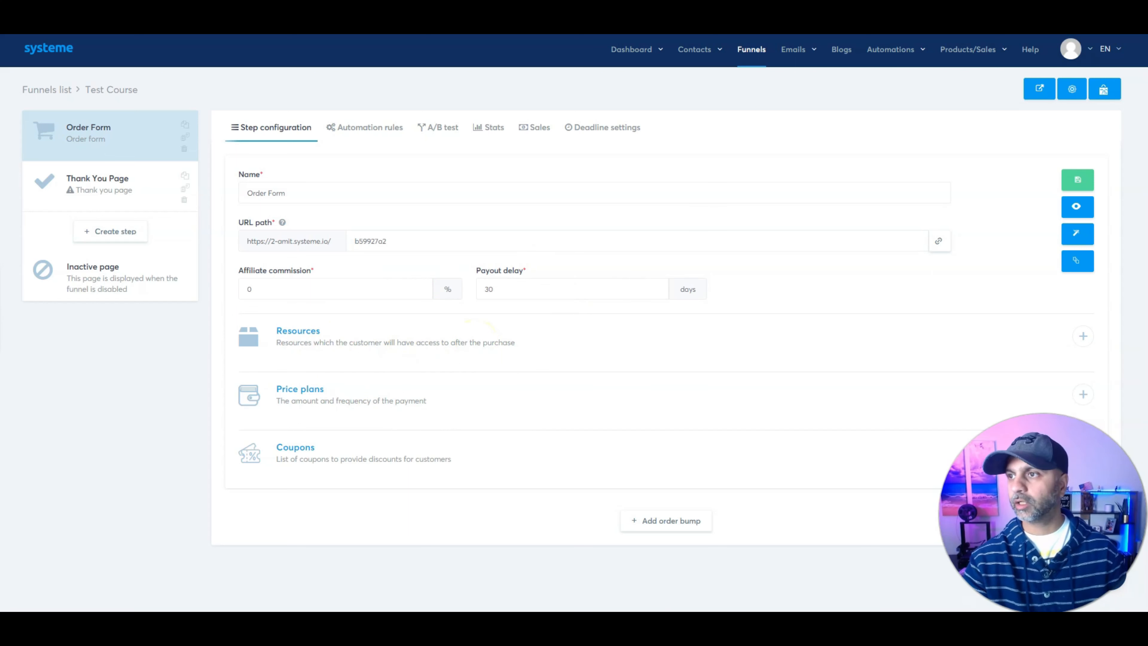
Step: Start a new course named "Test Course" with the description "This is a test course", the PT Sans font and the instructor's name
mouse_move(1004, 54)
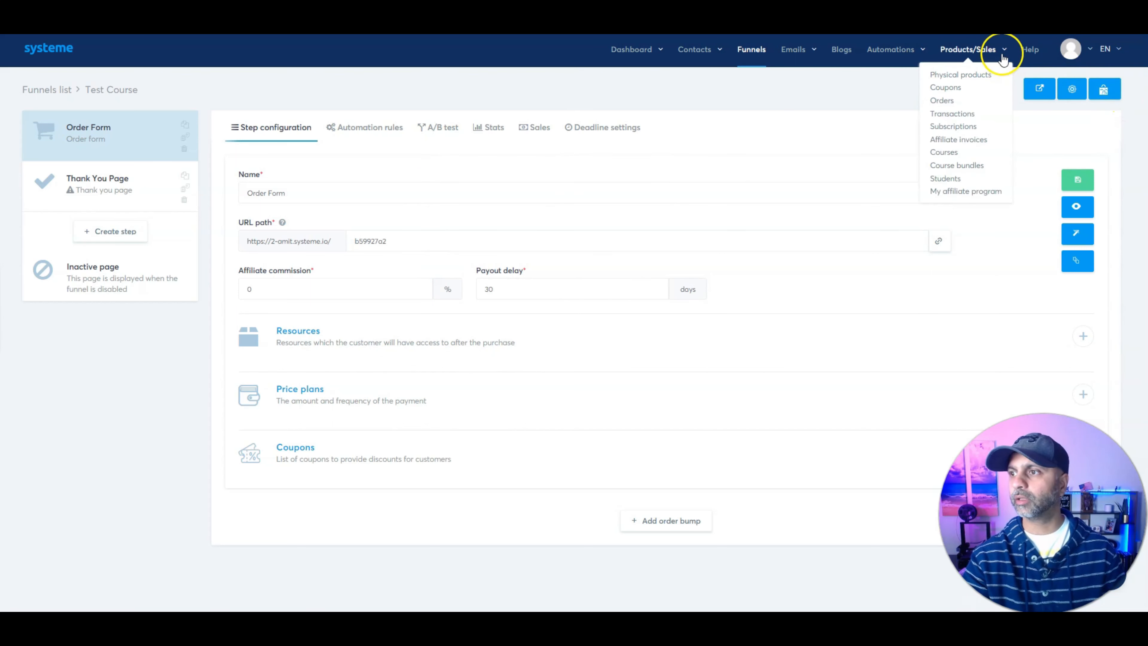
click(938, 151)
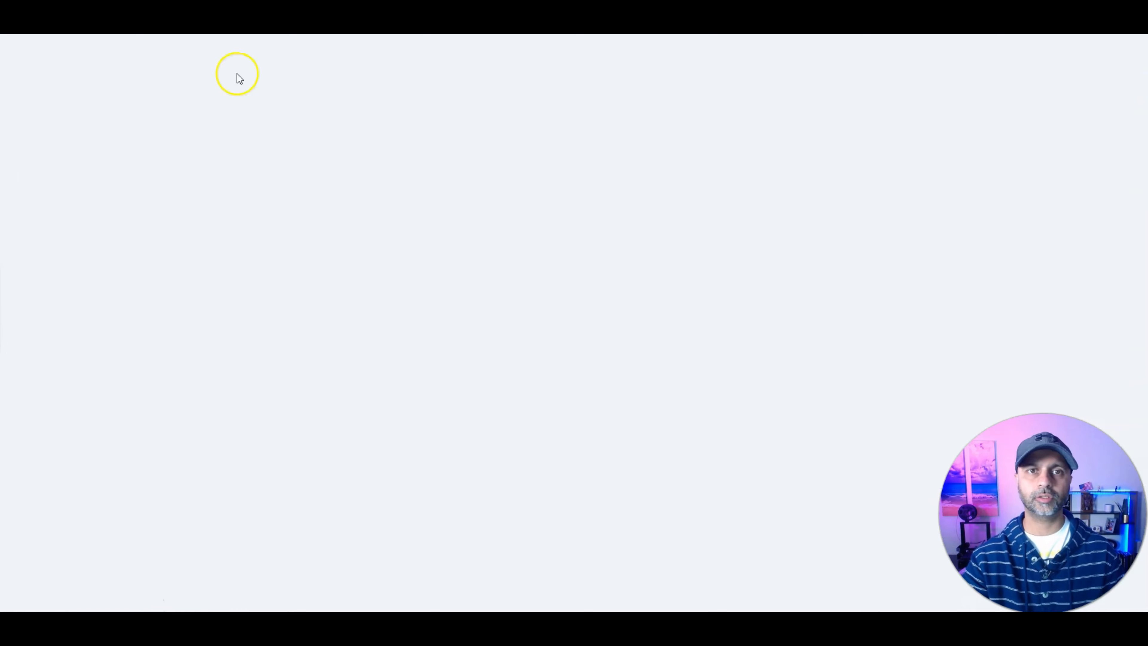
click(1063, 92)
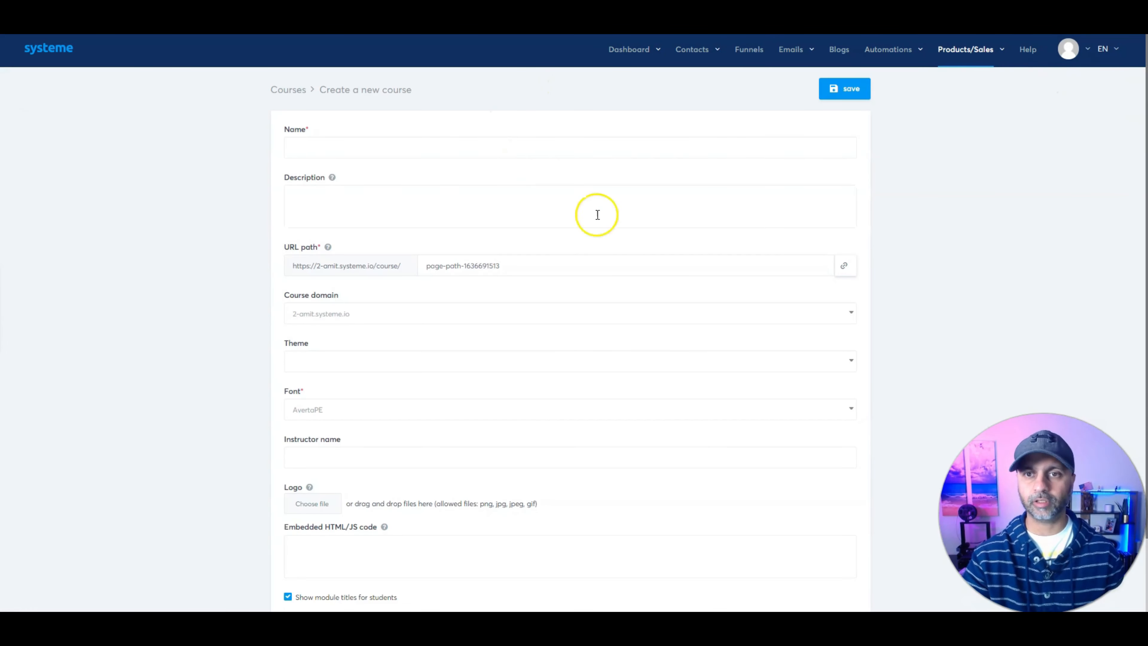
click(533, 151)
text(Test Course)
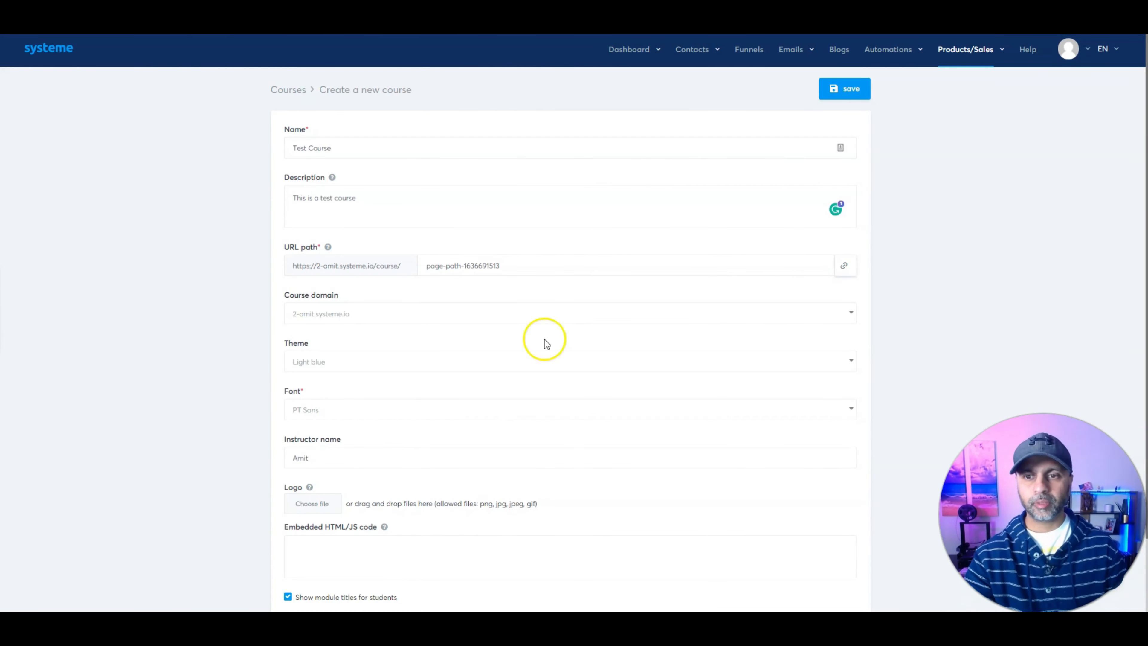
Step: Check the course domain choices and set the course theme to Light blue
scroll(440, 264, down, 2)
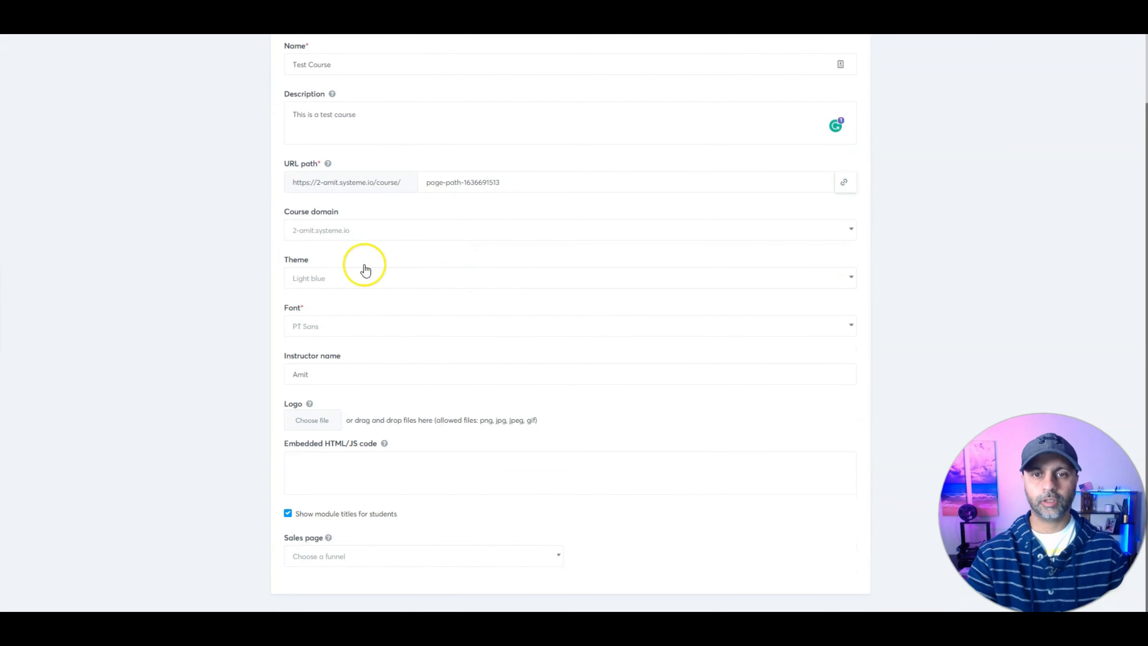
click(349, 229)
click(348, 246)
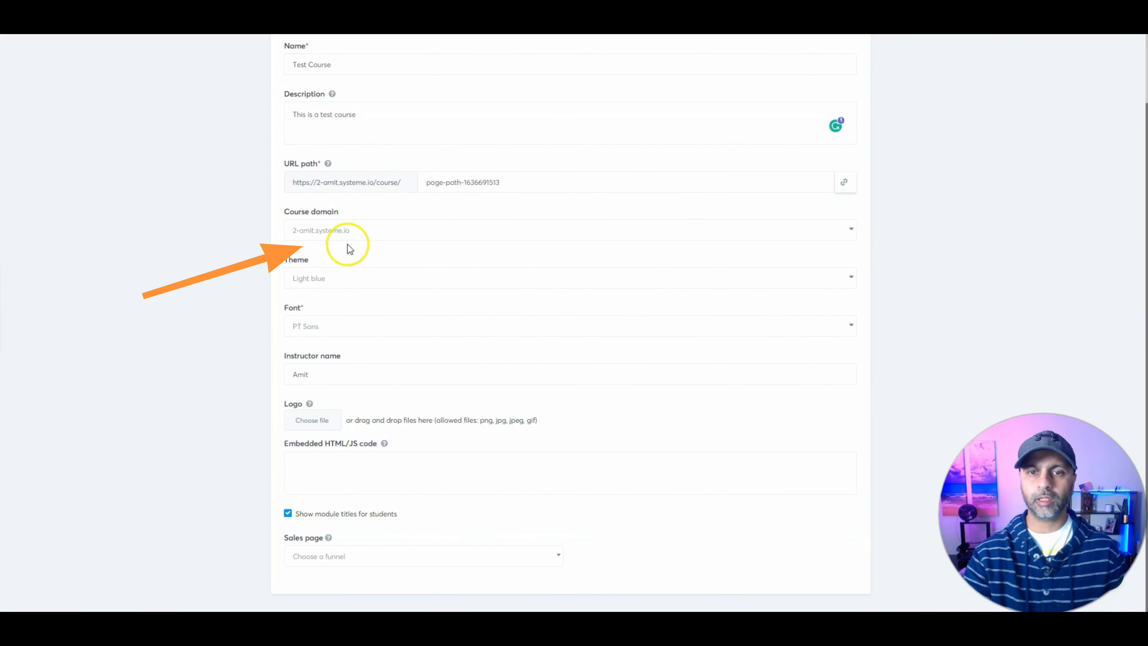
click(363, 277)
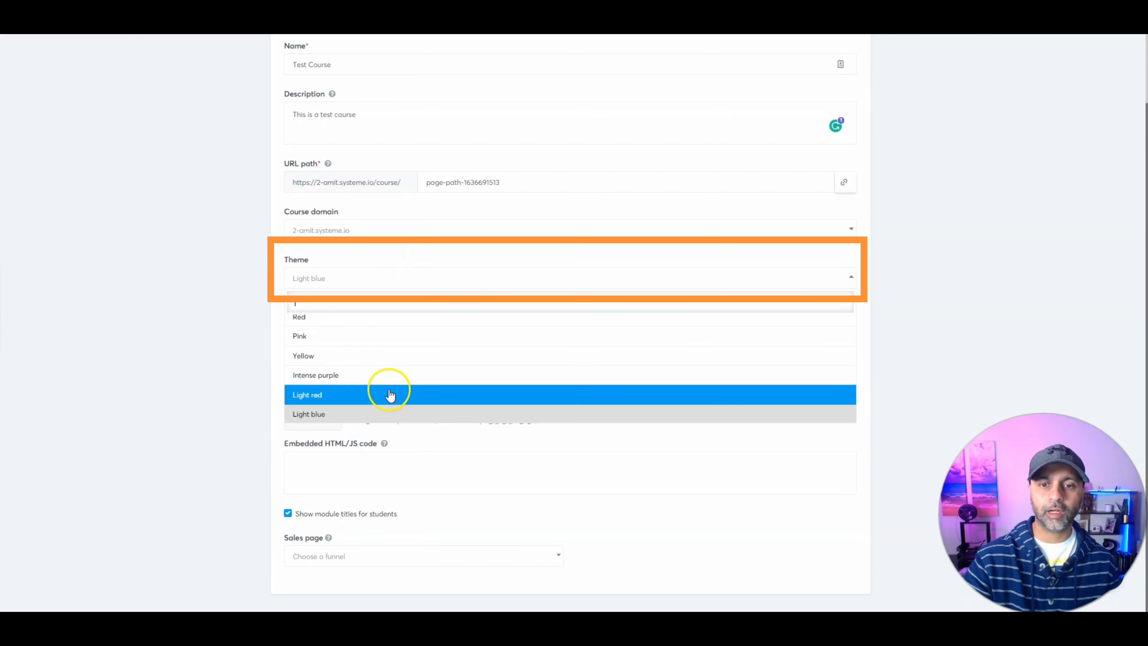
scroll(393, 391, up, 3)
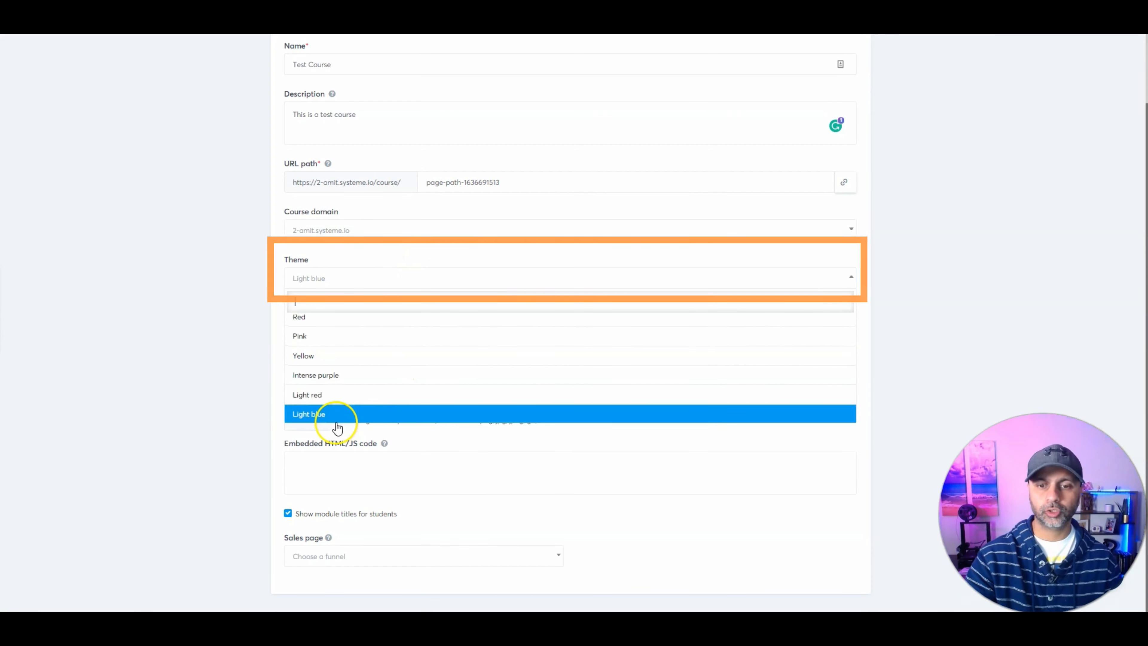
click(334, 413)
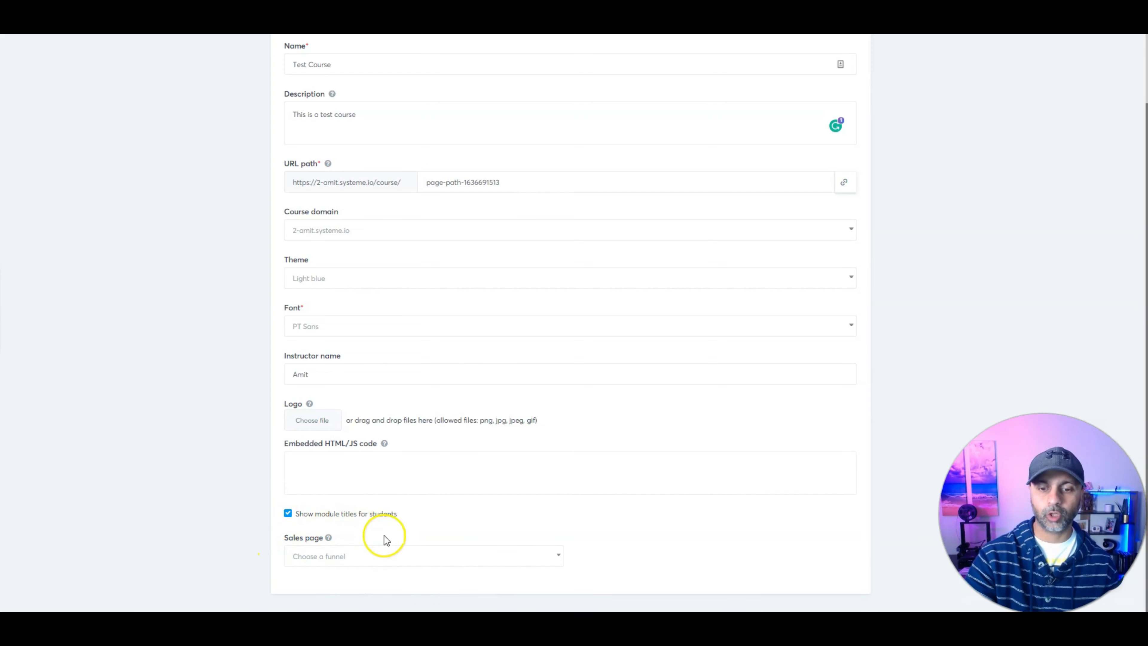
scroll(960, 320, up, 3)
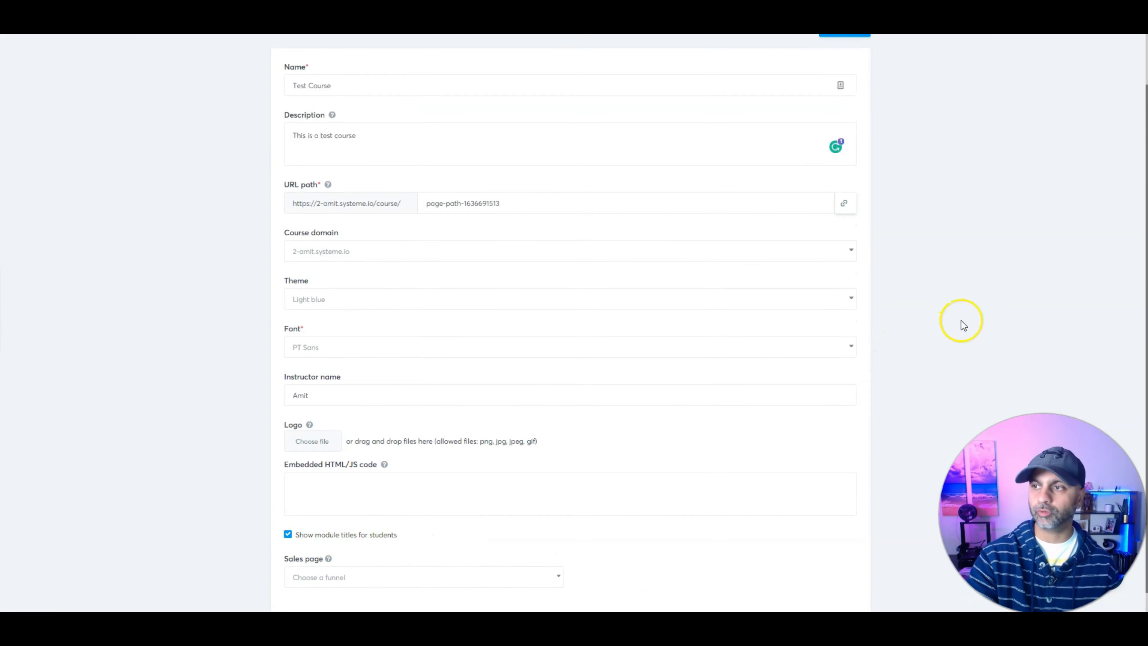
scroll(477, 537, down, 3)
scroll(905, 384, up, 2)
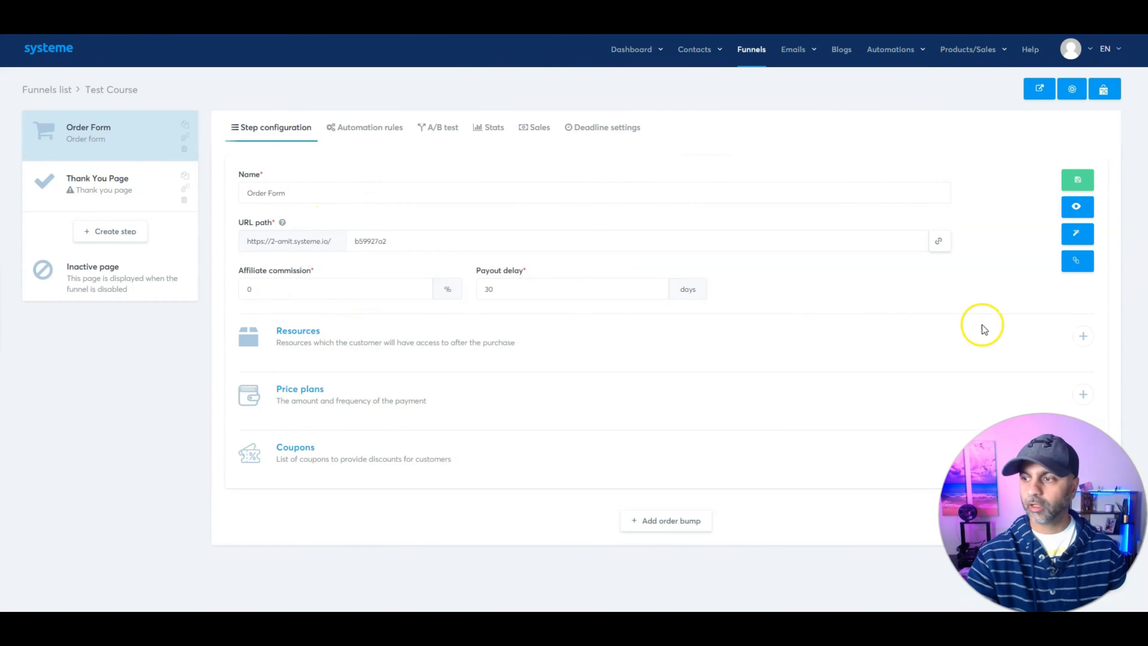
Step: Save the funnel's order form step and add the course "Test Course" as a resource with full access
click(1078, 180)
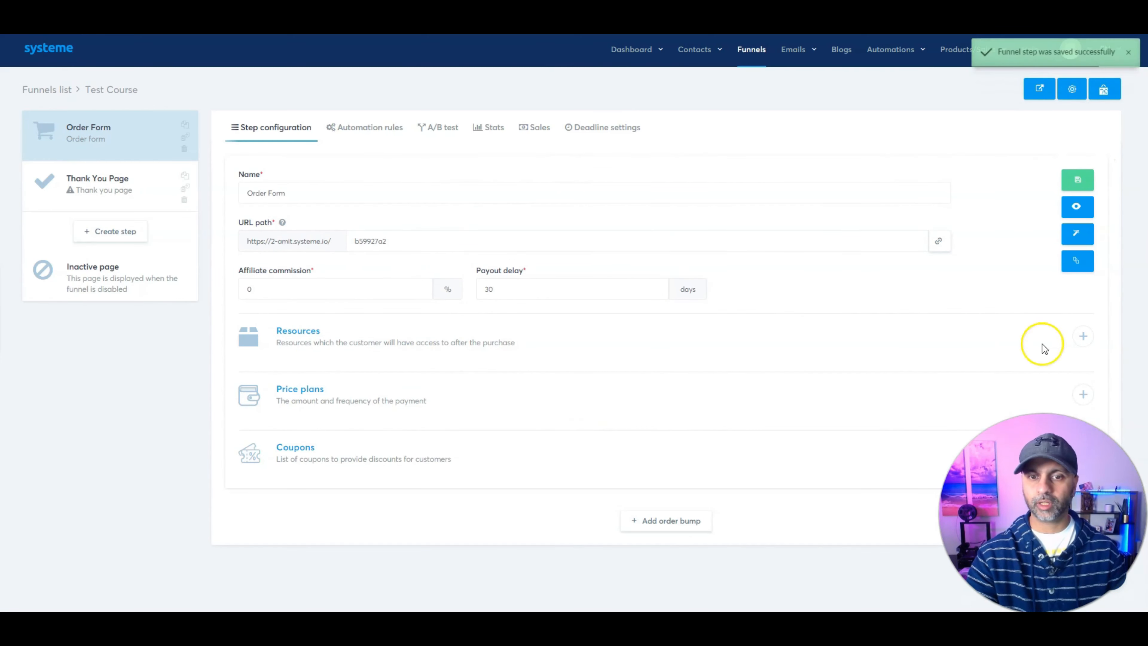
click(1072, 334)
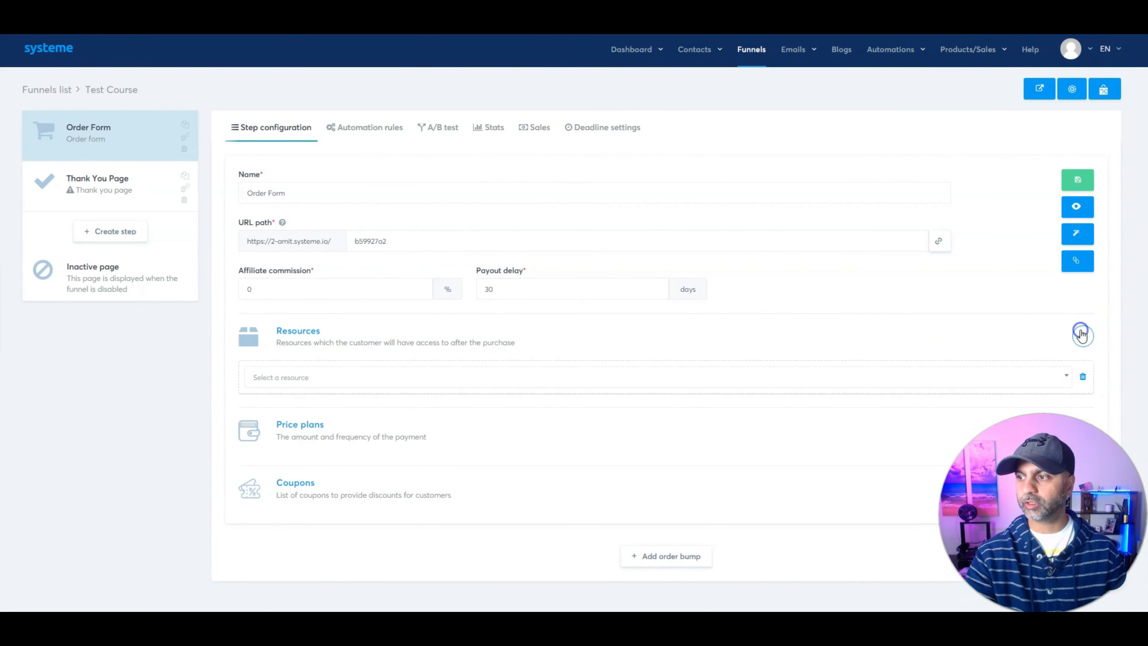
click(299, 379)
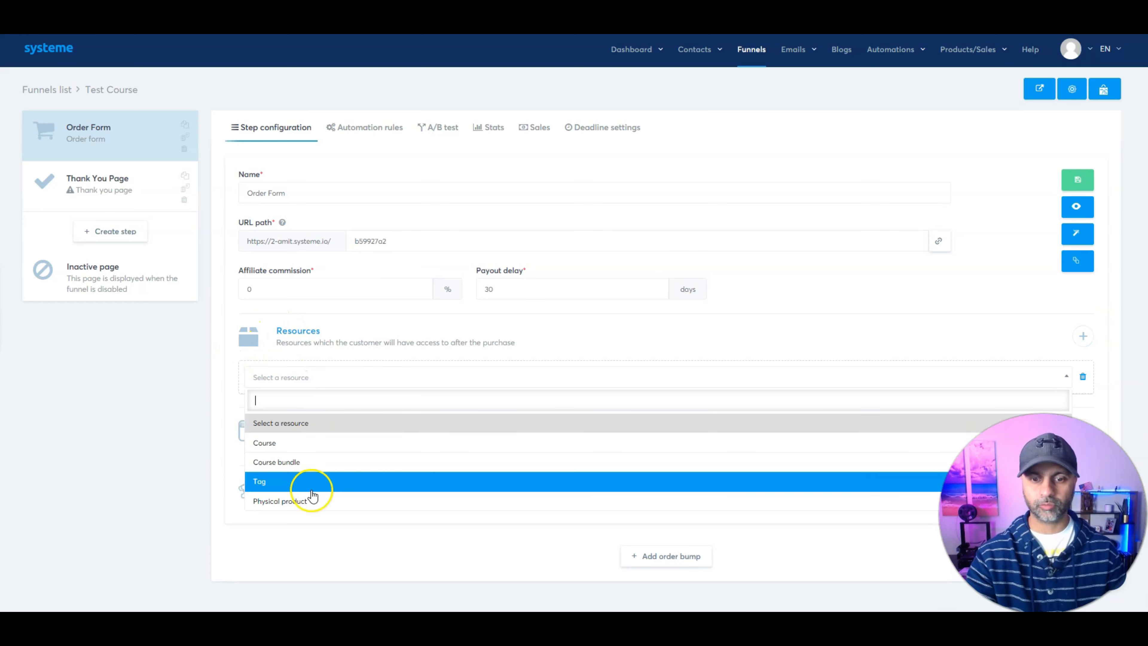
click(316, 442)
click(333, 447)
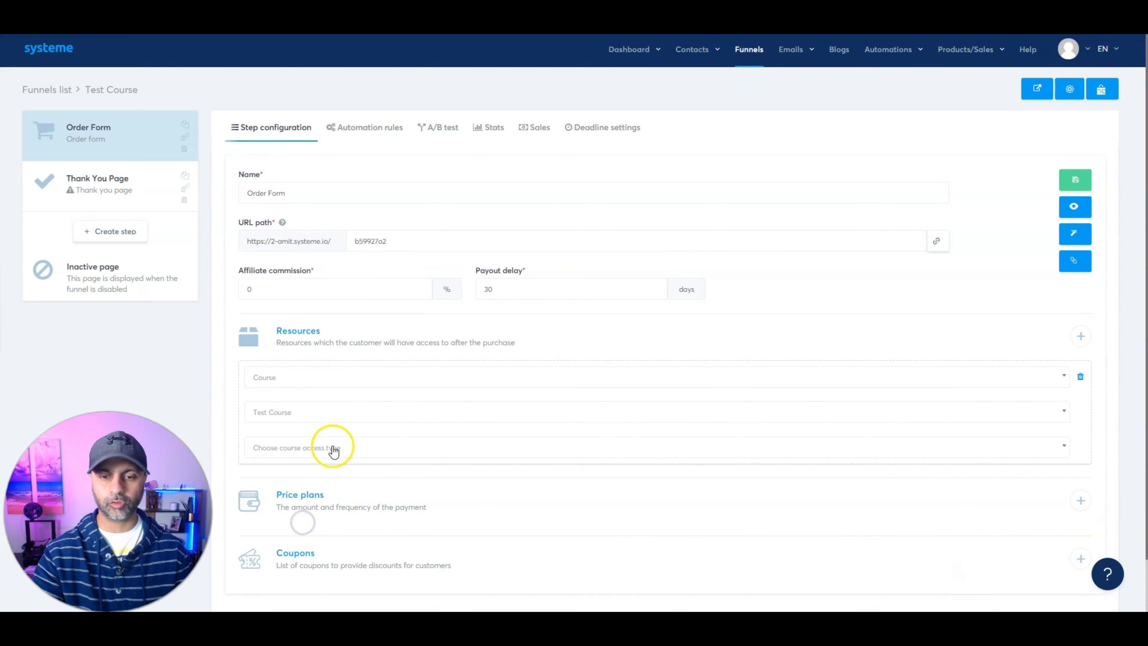
click(319, 489)
Step: Begin adding a price plan to the order form and look through the existing One shot plans
scroll(488, 433, down, 2)
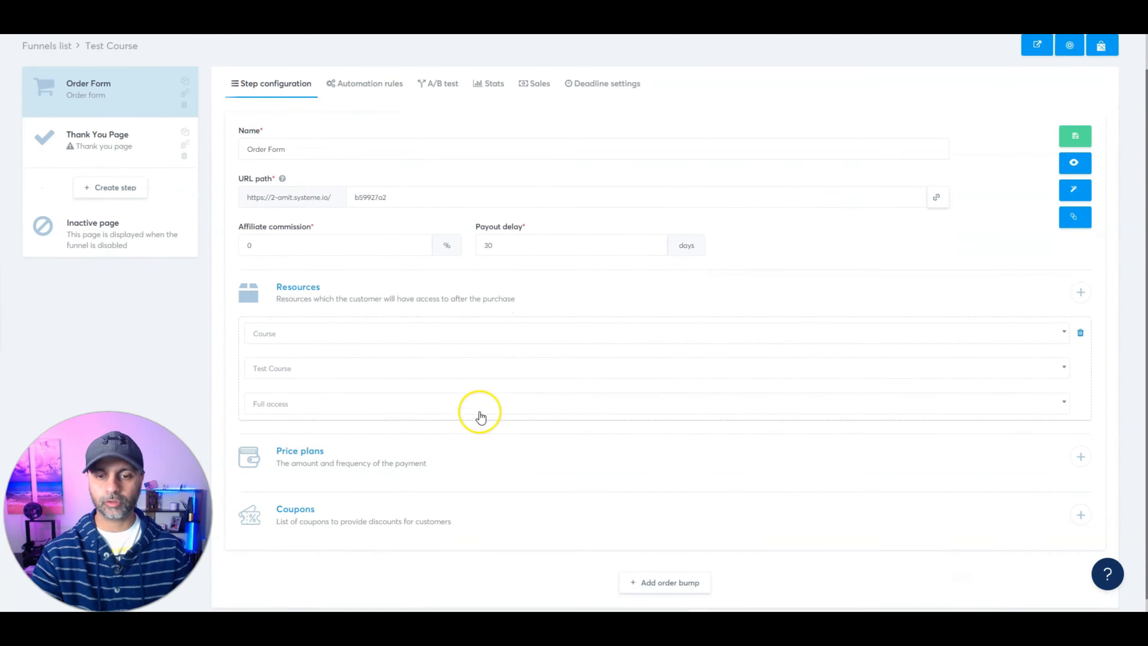
click(481, 457)
click(479, 192)
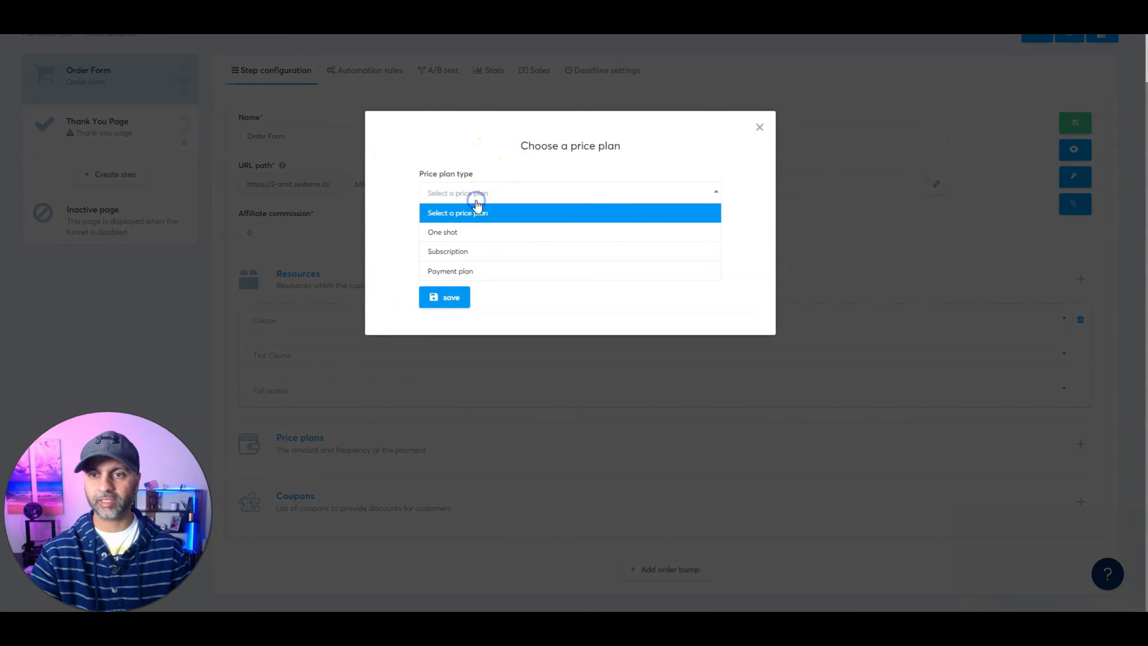
click(462, 230)
click(468, 244)
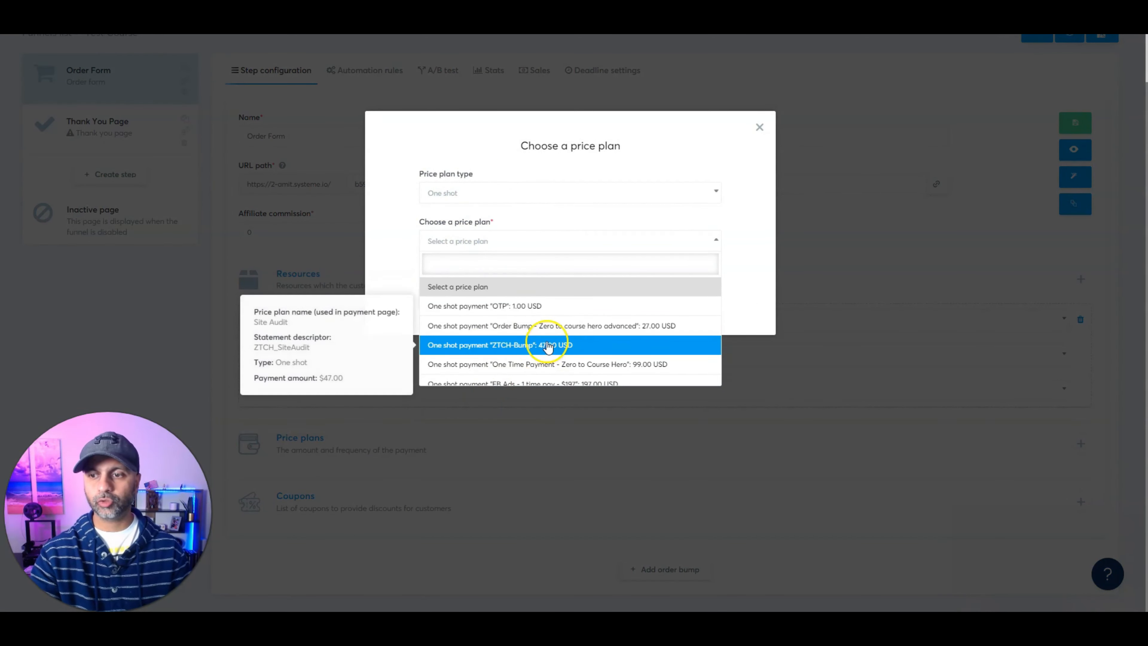
scroll(545, 355, down, 1)
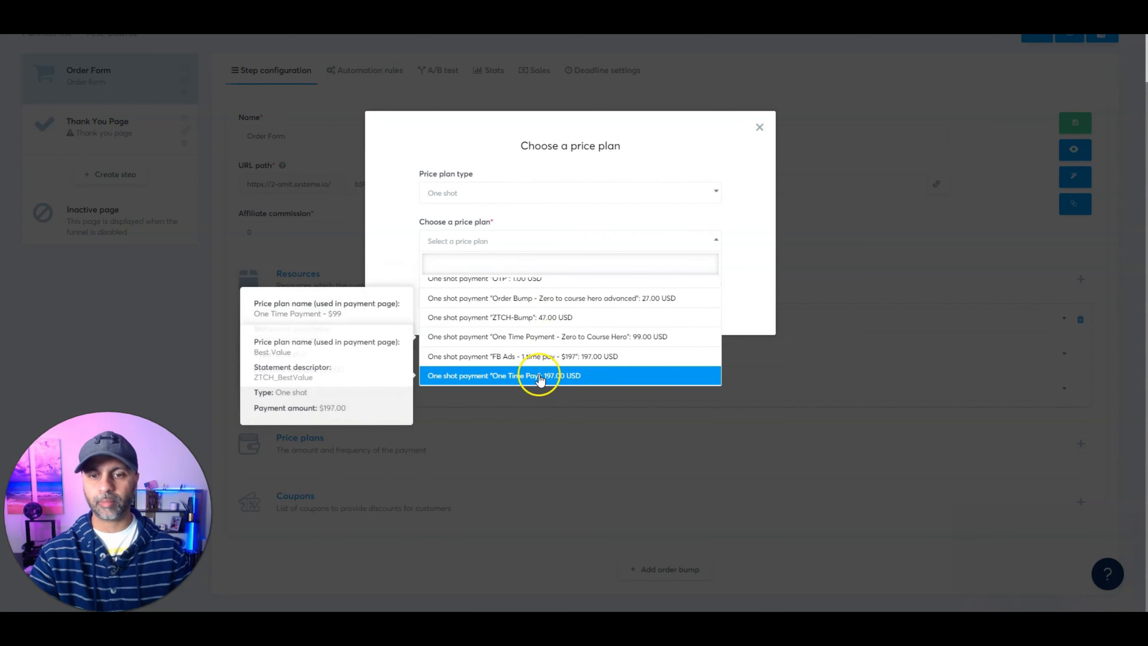
scroll(539, 337, up, 1)
click(472, 288)
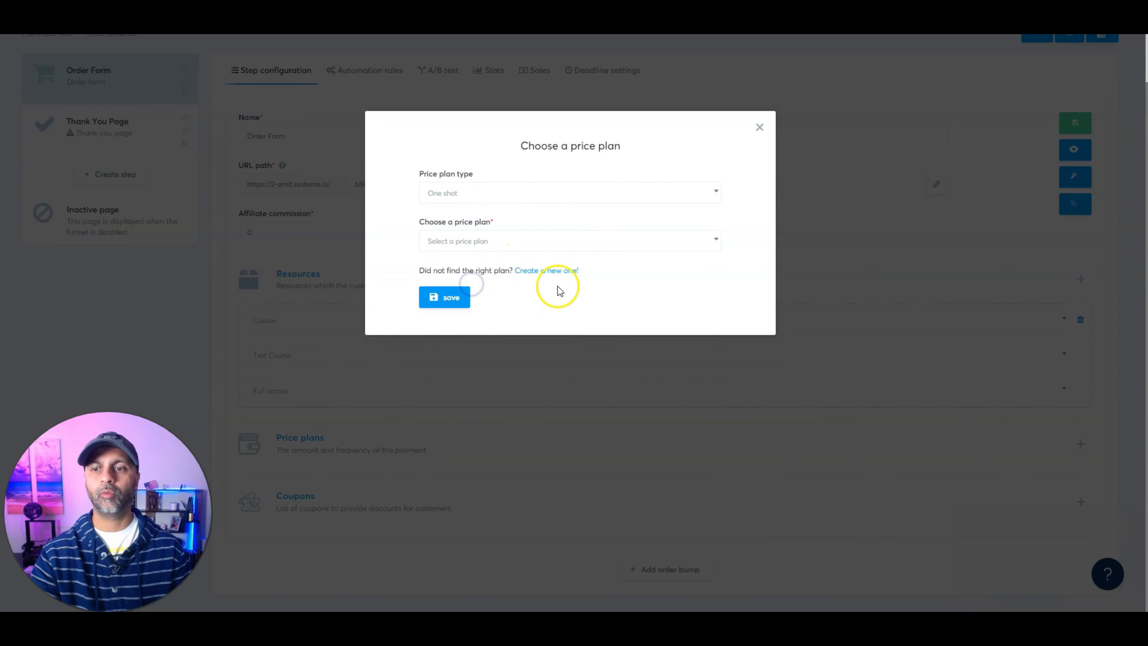
Step: Start a new price plan named "One Time Payment - Test Course", with "Test Course" as its payment page name and statement descriptor
click(558, 271)
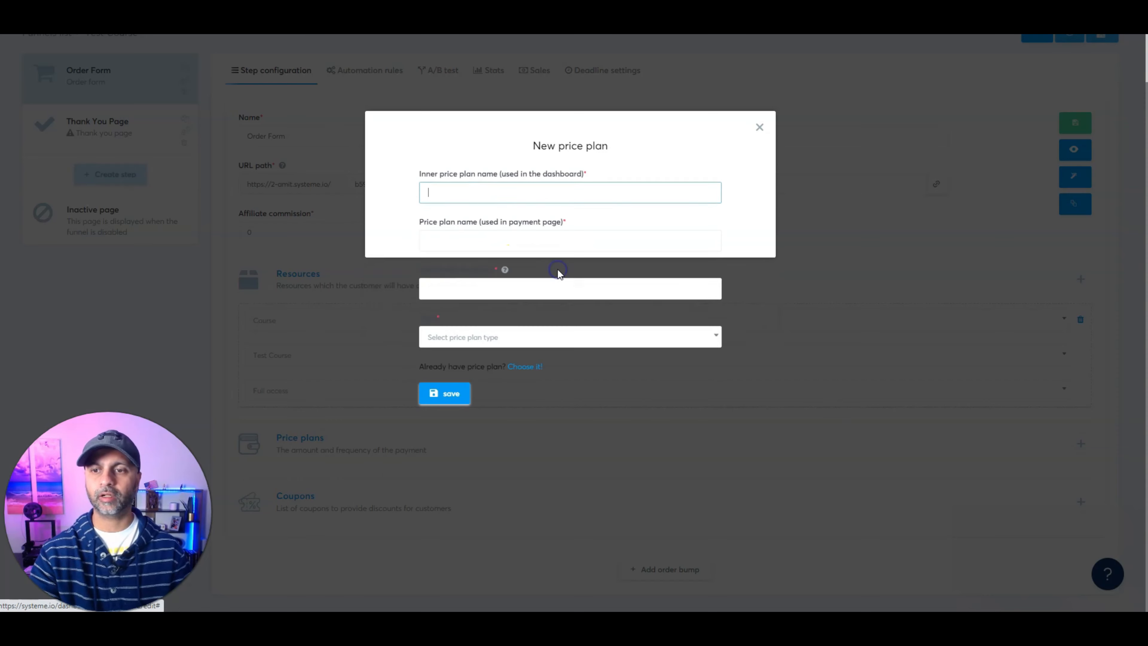
click(526, 199)
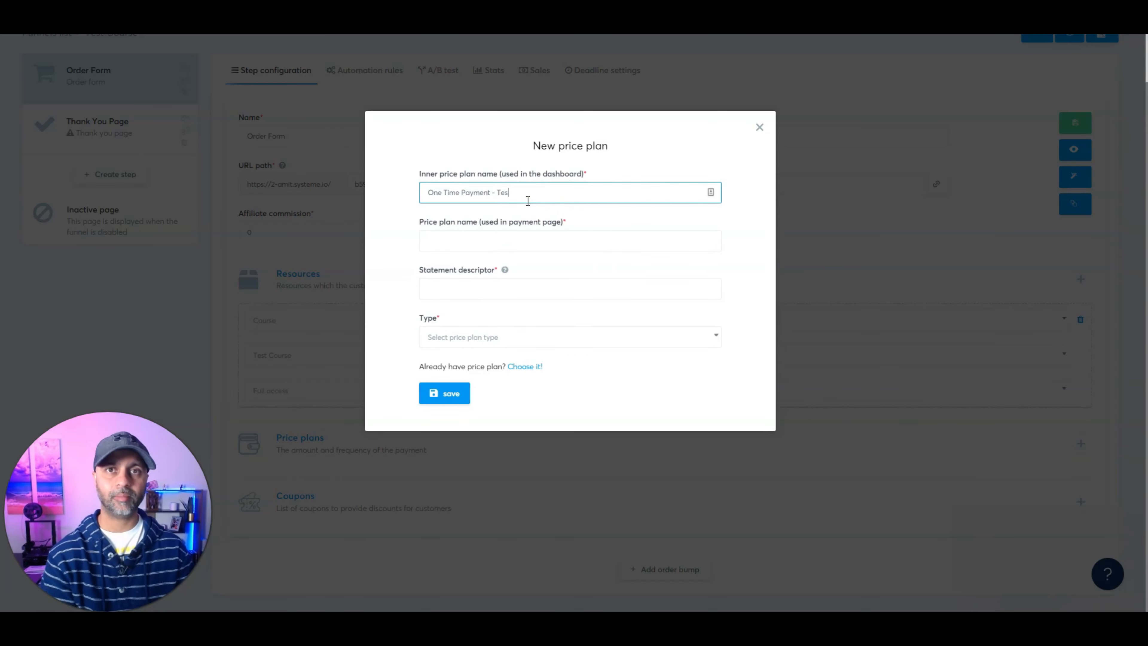
click(511, 240)
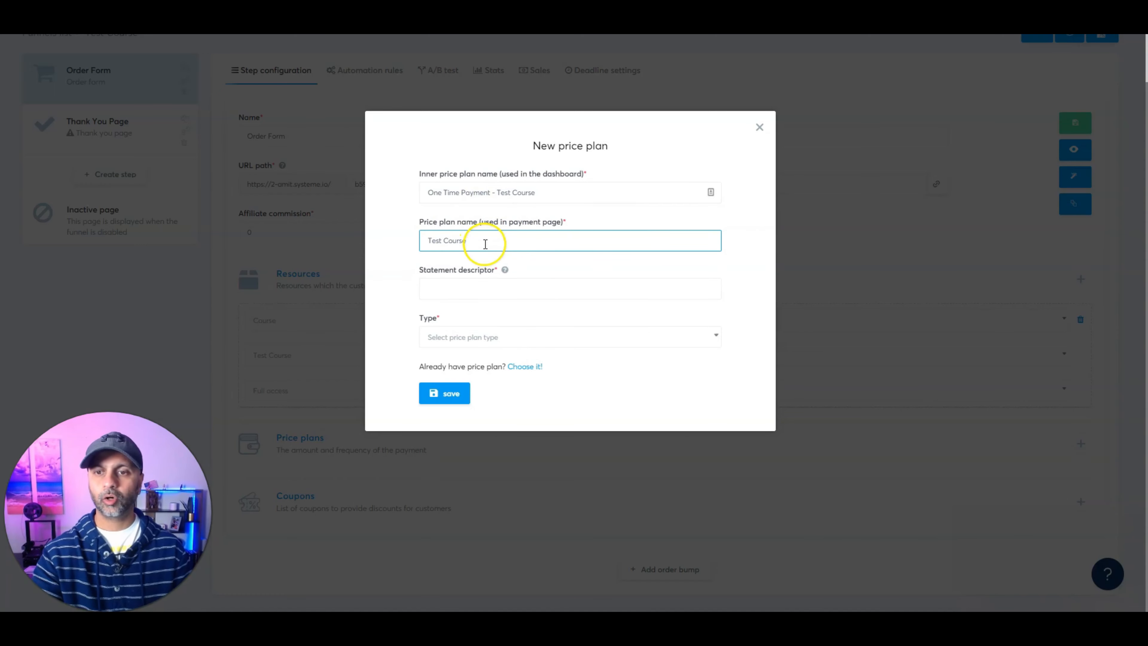
click(491, 288)
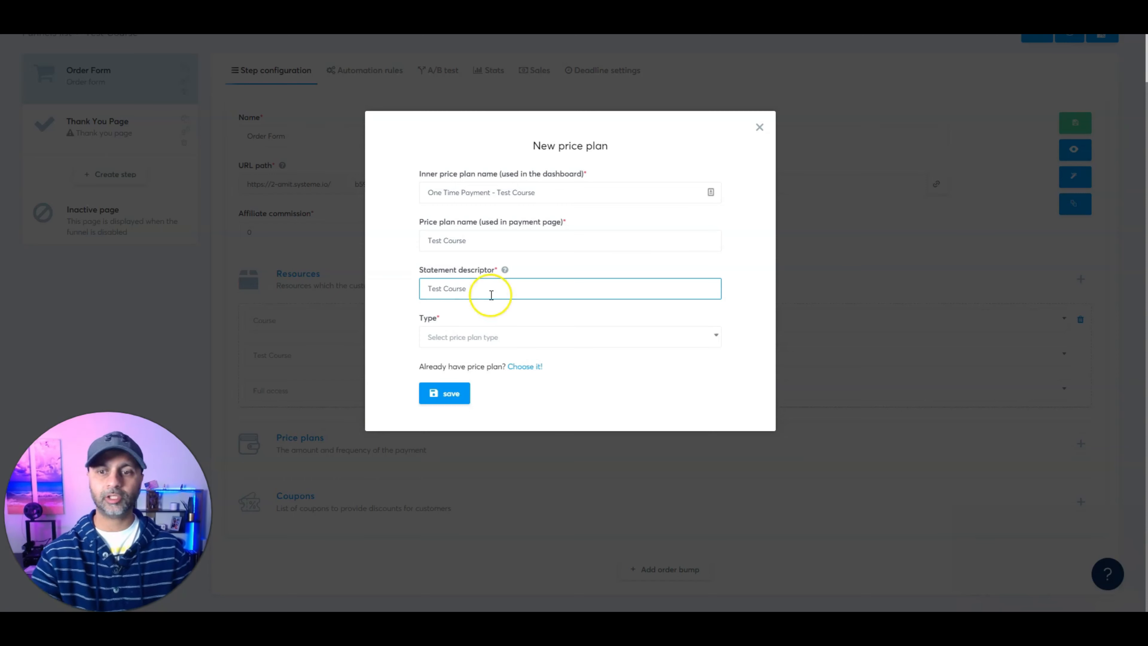
Step: Set the new price plan's type to One shot, enter its payment amount and save the plan
click(481, 338)
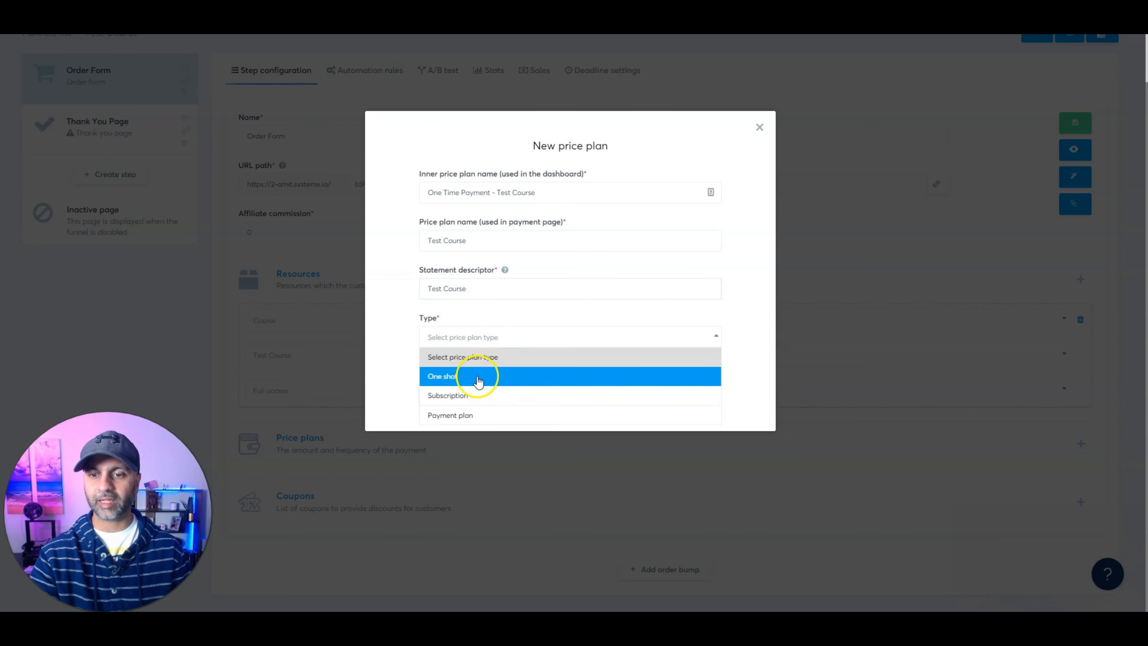
click(474, 376)
click(467, 391)
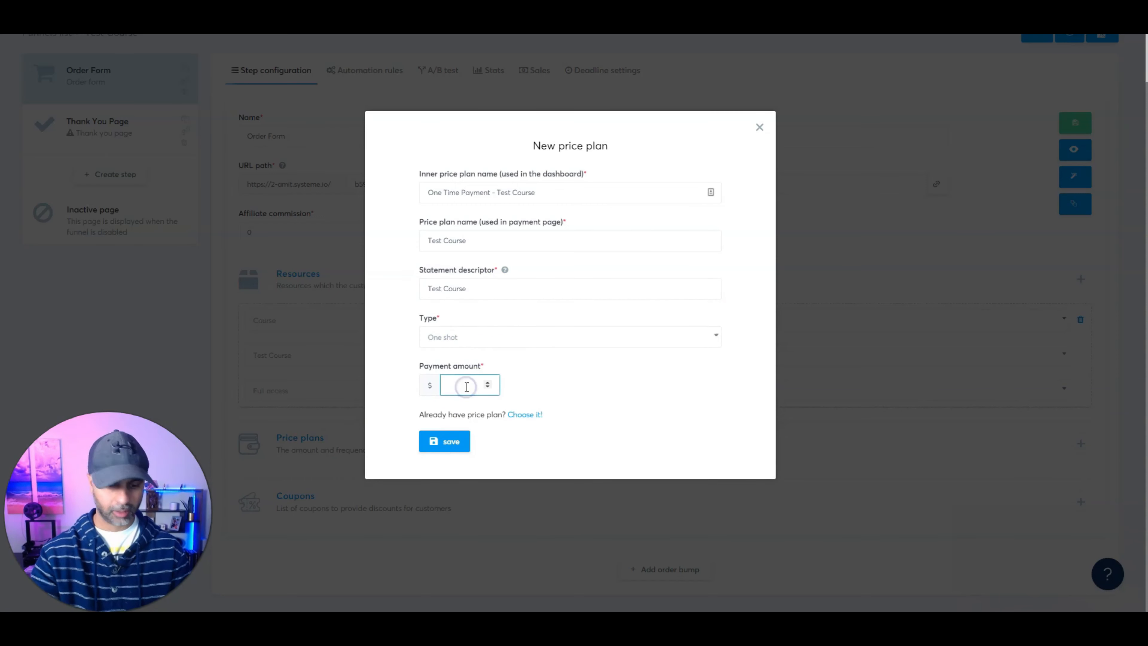
click(448, 441)
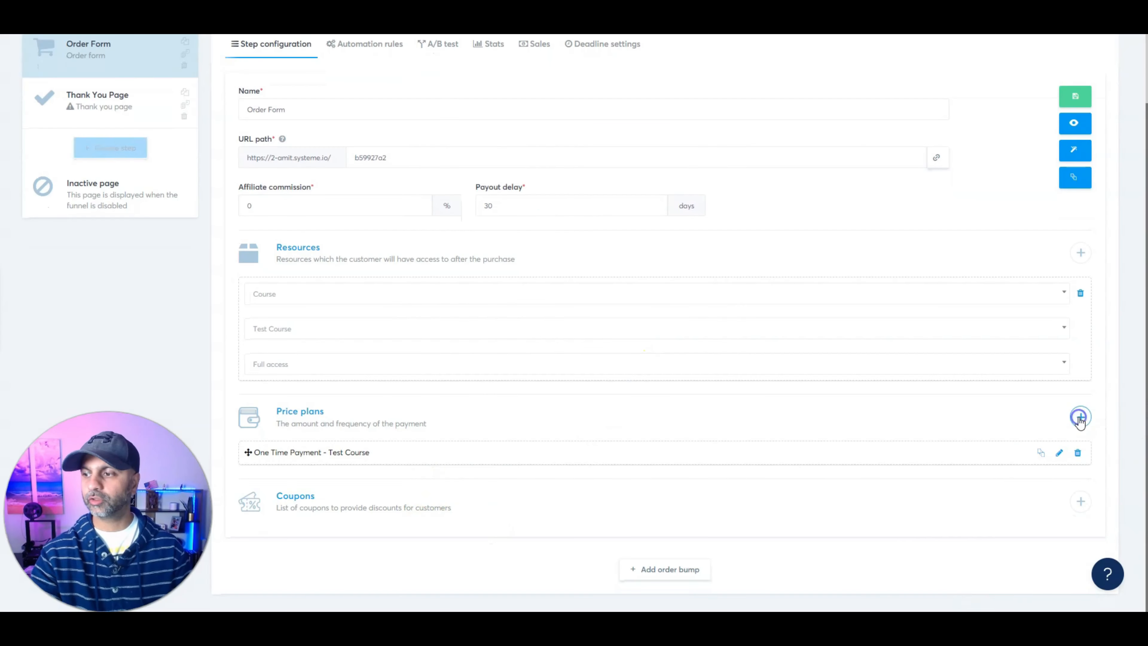
Step: Add the existing Payment plan "2-Pay" as a second price plan on the order form
click(1080, 417)
click(459, 193)
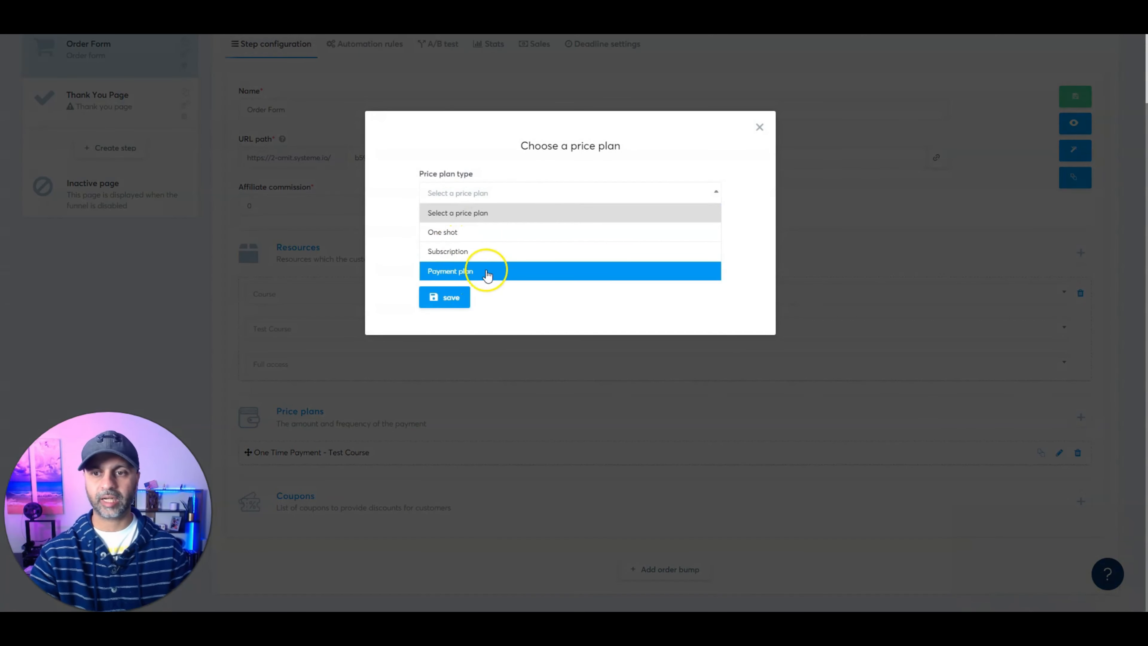
click(483, 272)
click(496, 241)
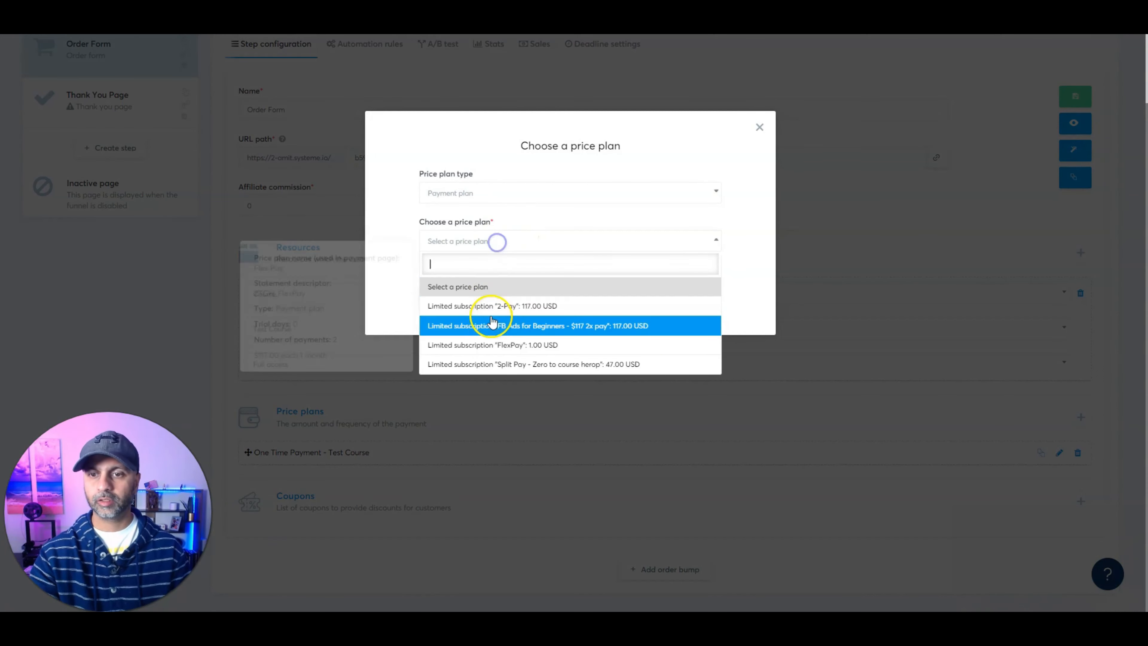
click(557, 307)
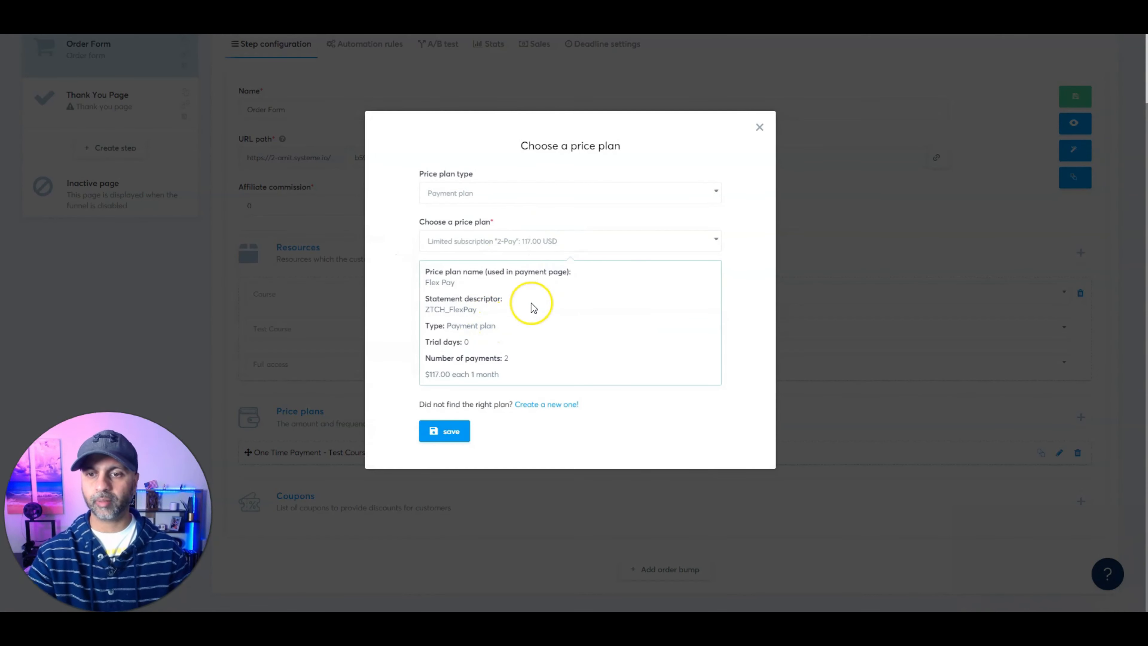
click(459, 432)
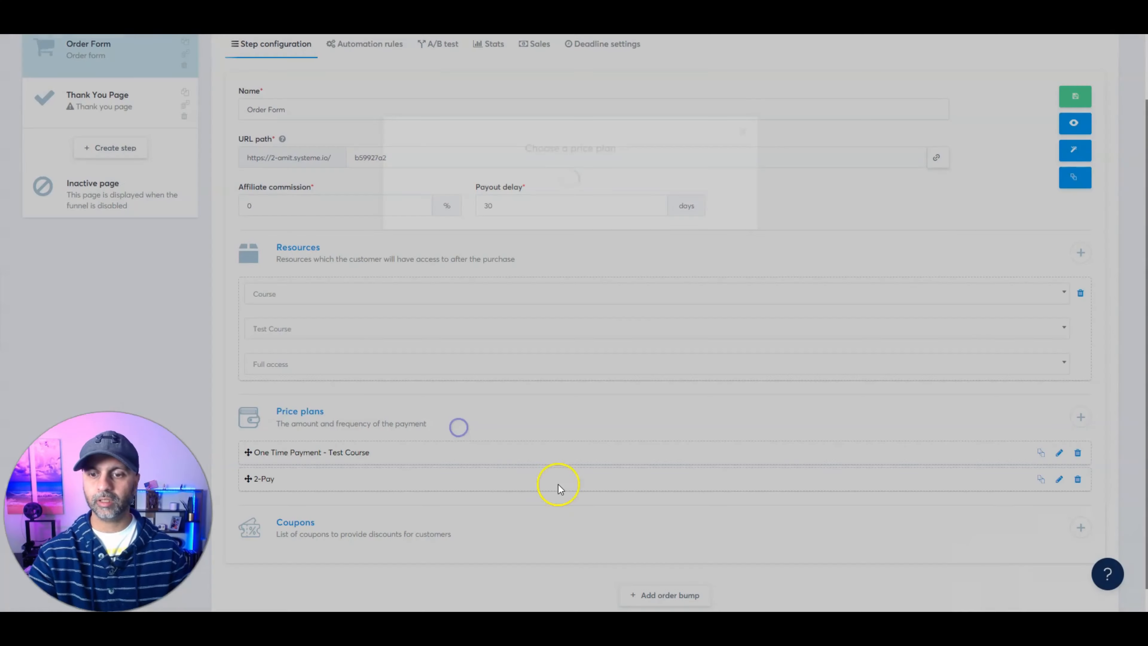
Step: Add an order bump to the order form
scroll(514, 481, down, 1)
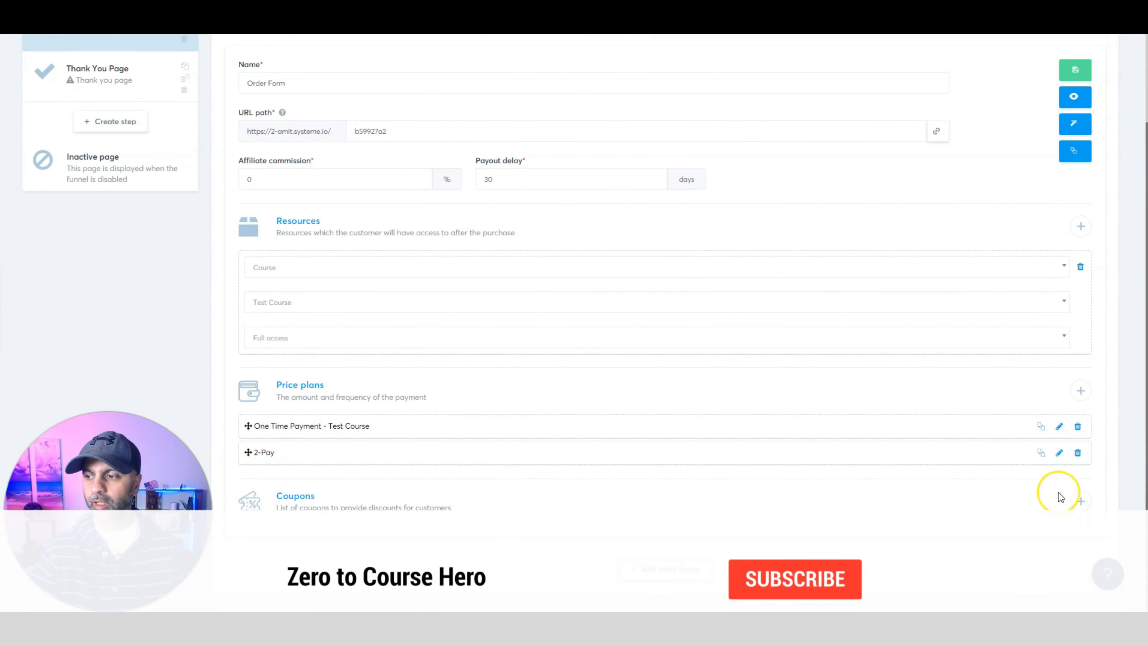
click(665, 578)
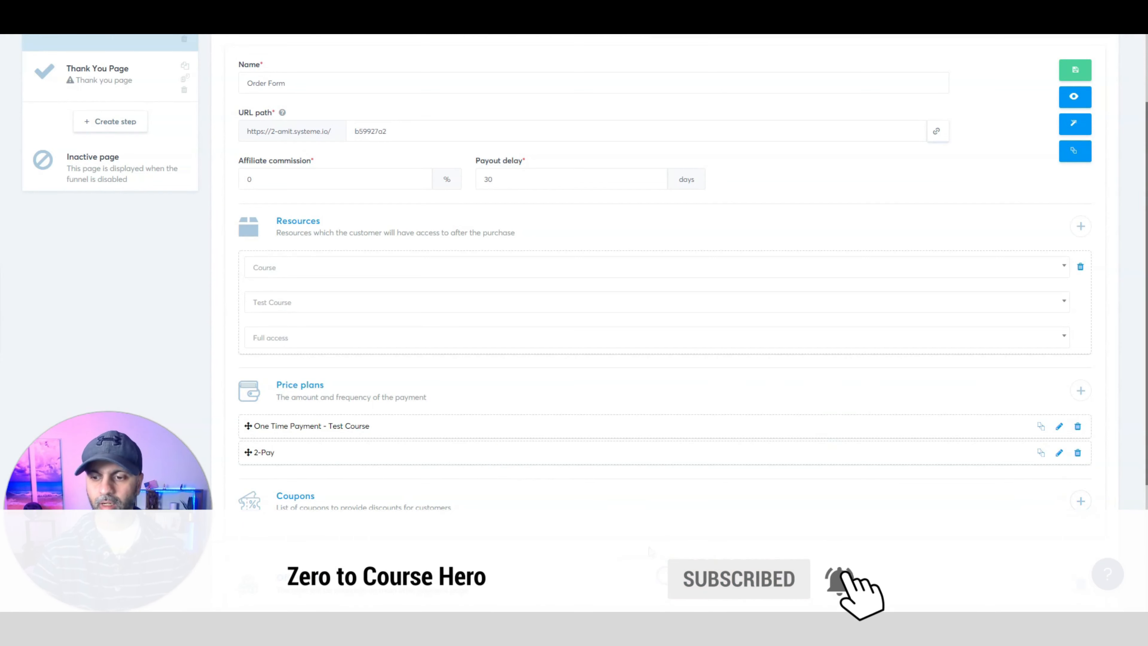
scroll(546, 443, down, 4)
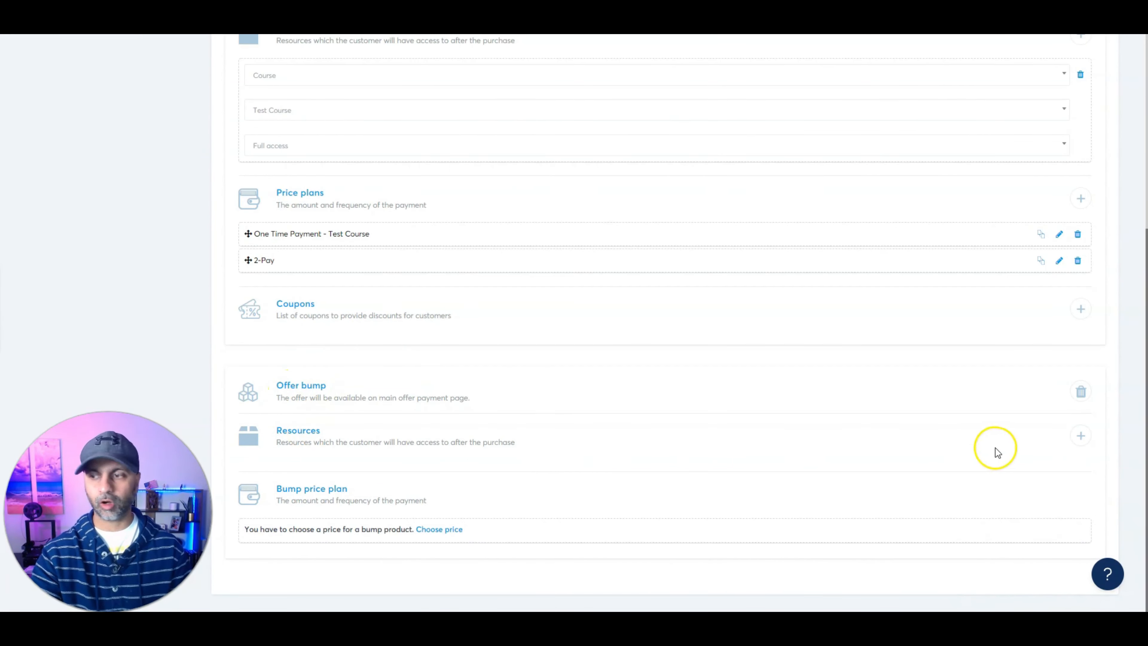
Step: Add the course "Zero to Course Hero" with full access as the order bump's resource
click(1080, 436)
click(318, 475)
scroll(319, 474, down, 1)
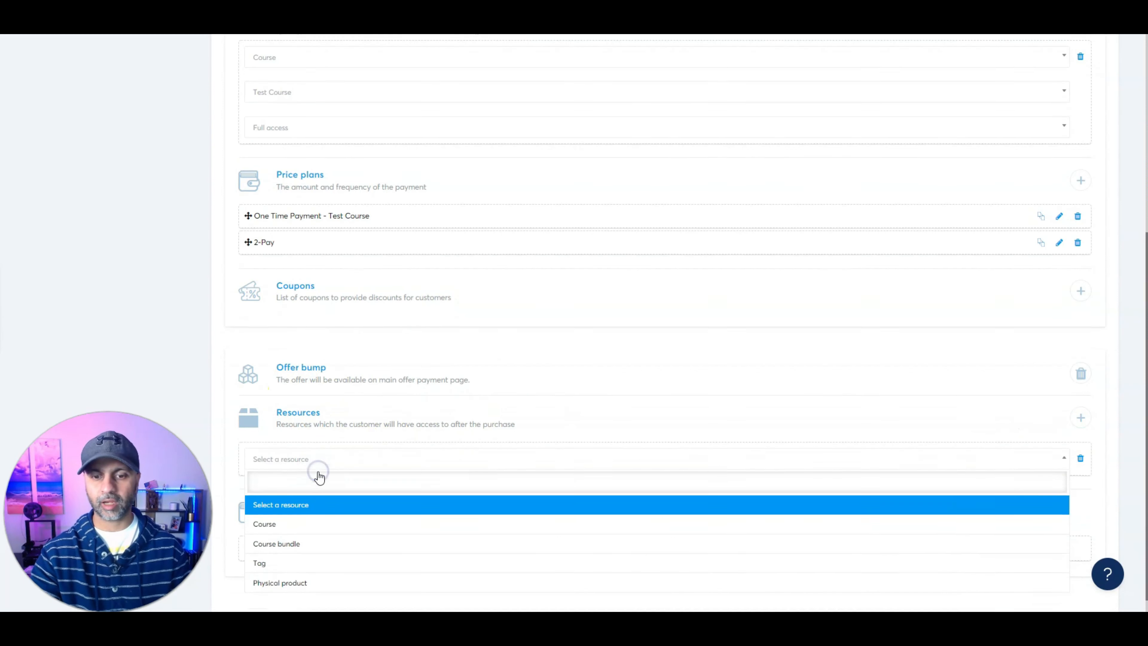
scroll(307, 497, down, 1)
click(296, 505)
click(317, 477)
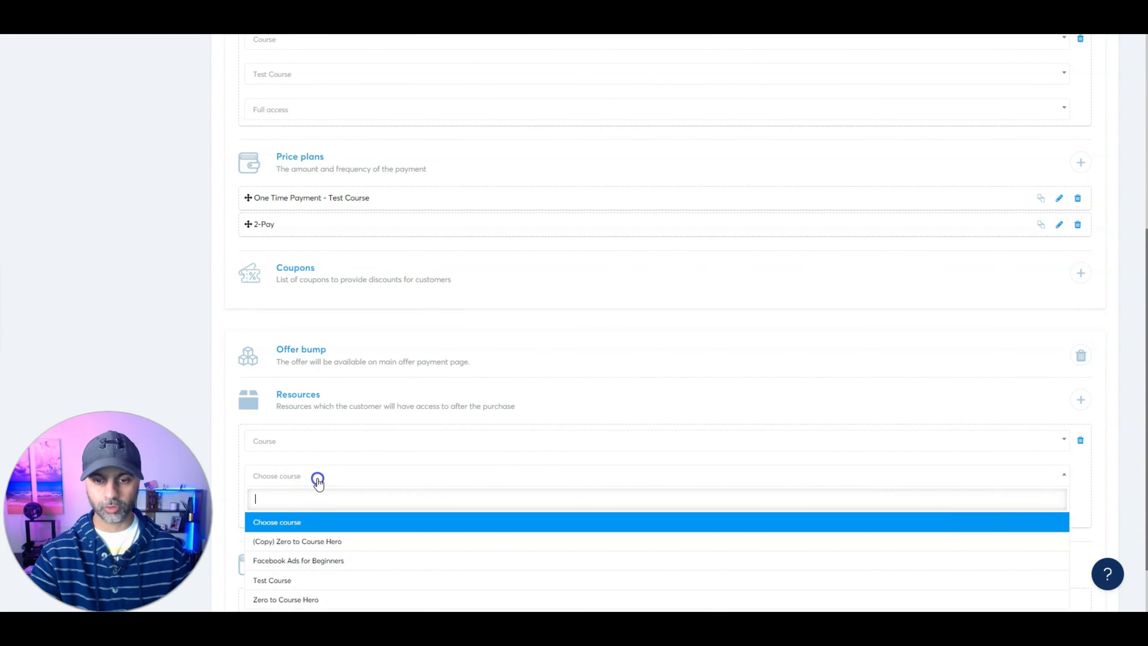
click(298, 599)
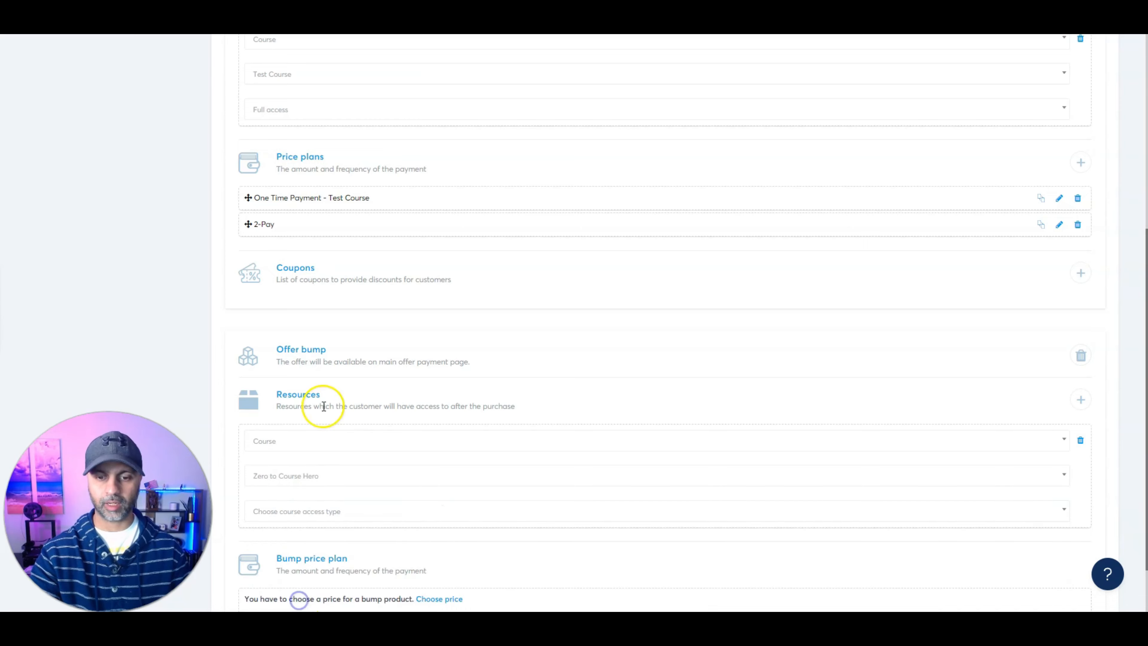
scroll(307, 457, down, 3)
click(327, 443)
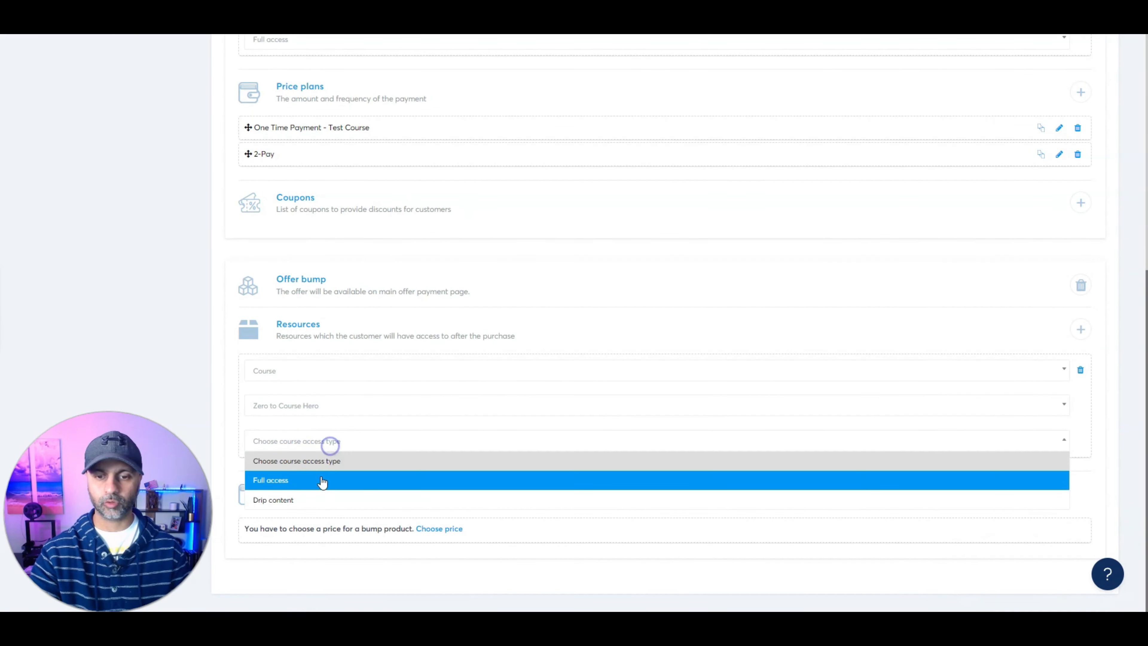
click(315, 483)
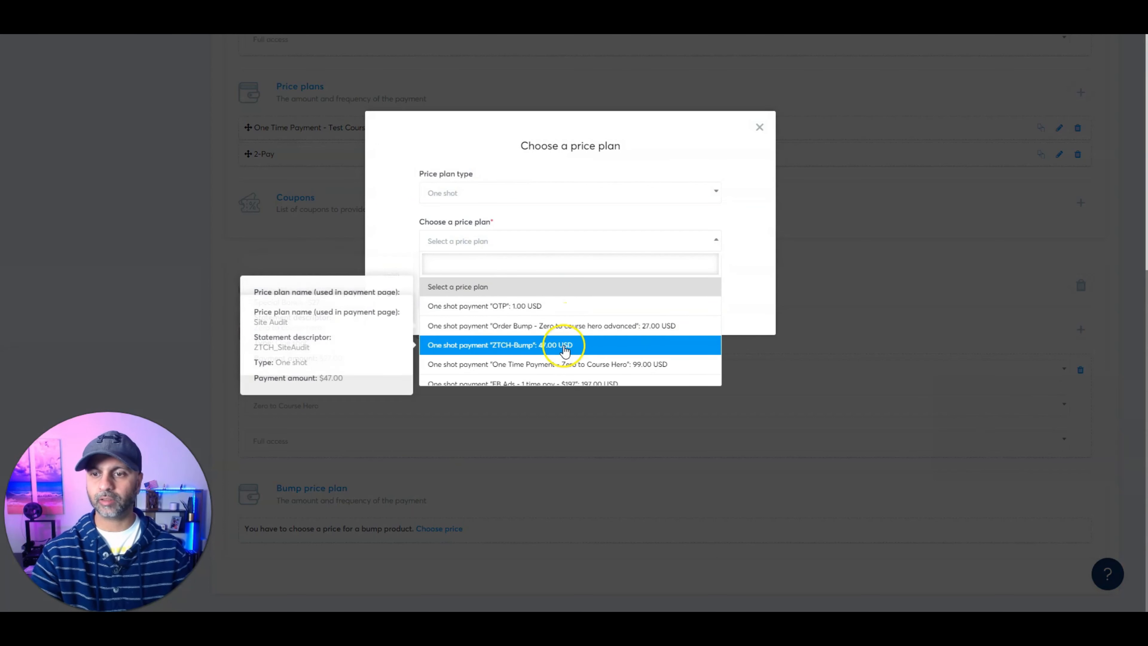
Step: Choose the One shot plan "ZTCH-Bump" as the bump price plan and save the funnel step
click(563, 347)
click(445, 398)
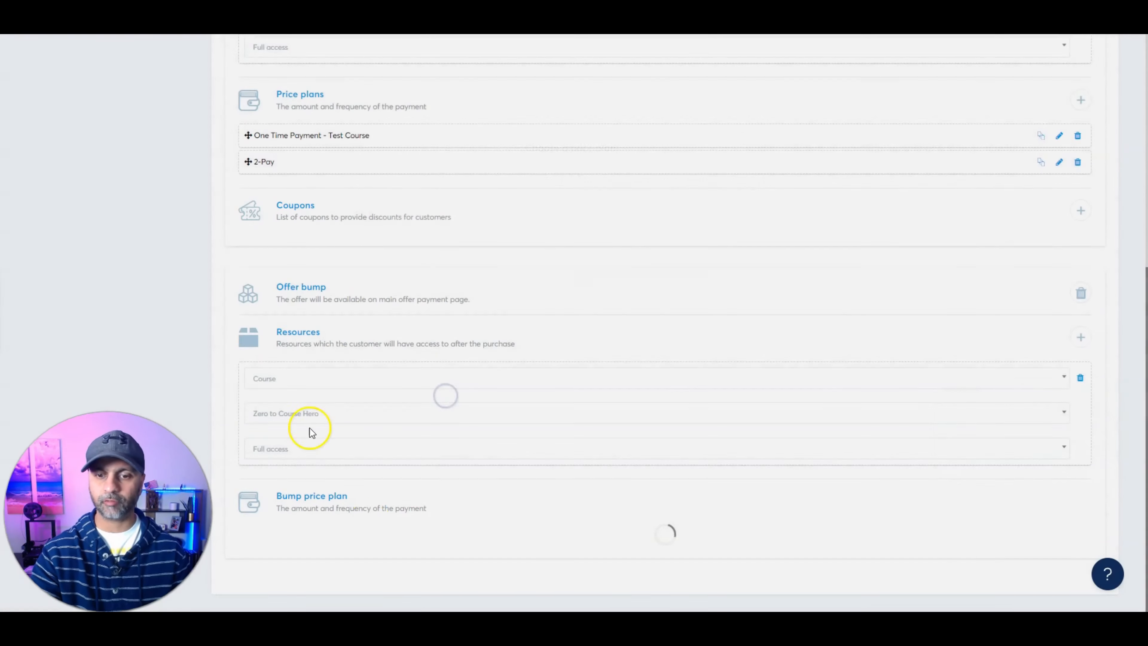
scroll(784, 505, up, 6)
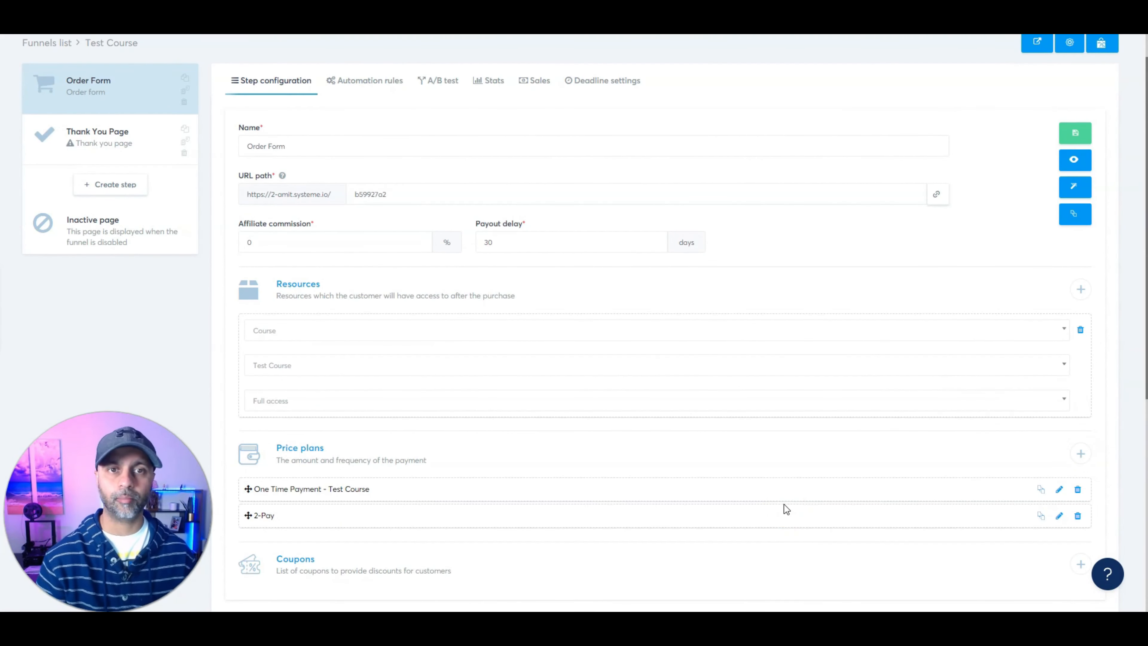
scroll(591, 427, up, 1)
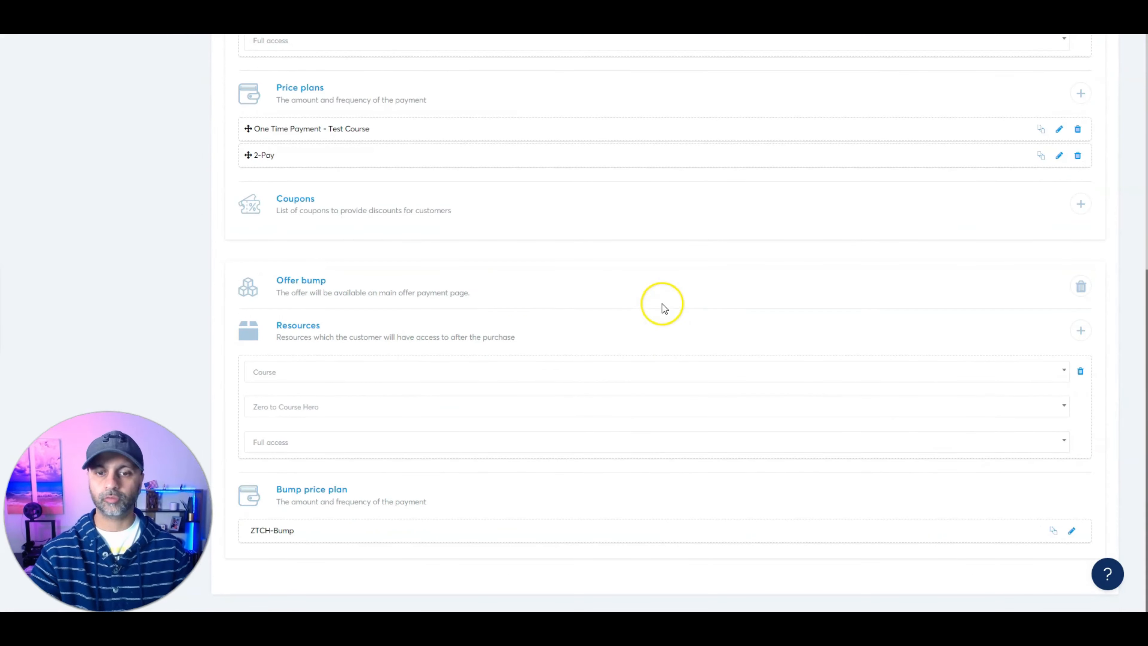
scroll(679, 349, up, 7)
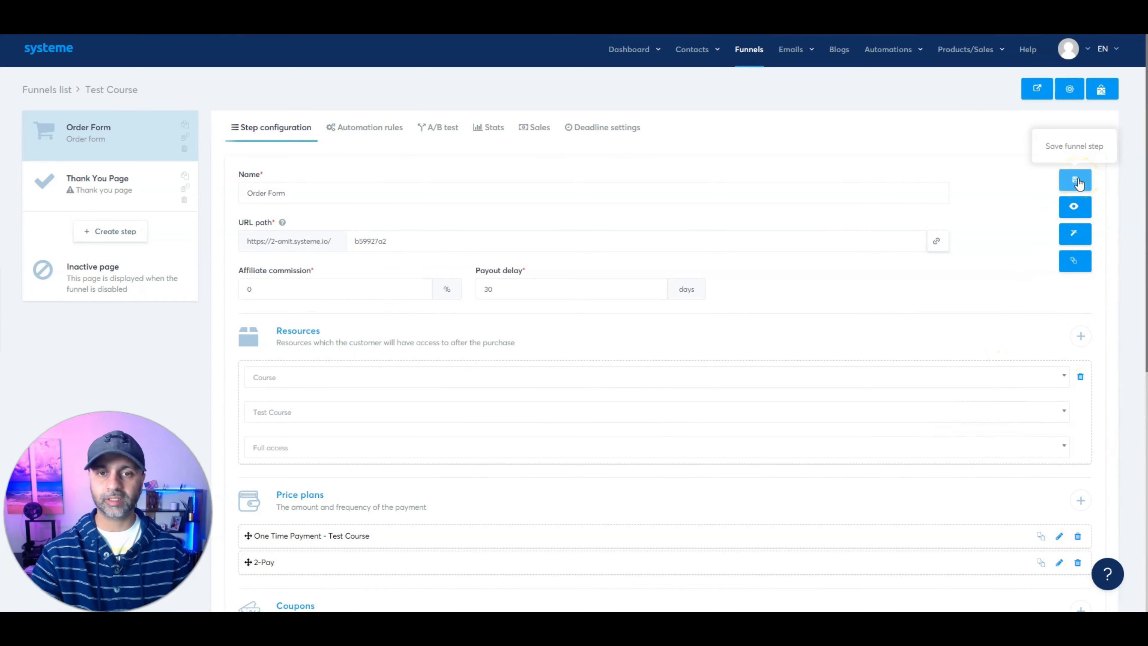
Step: Review the order form's automation rules, deadline settings, affiliate commission, price plans and order bump configuration
click(378, 135)
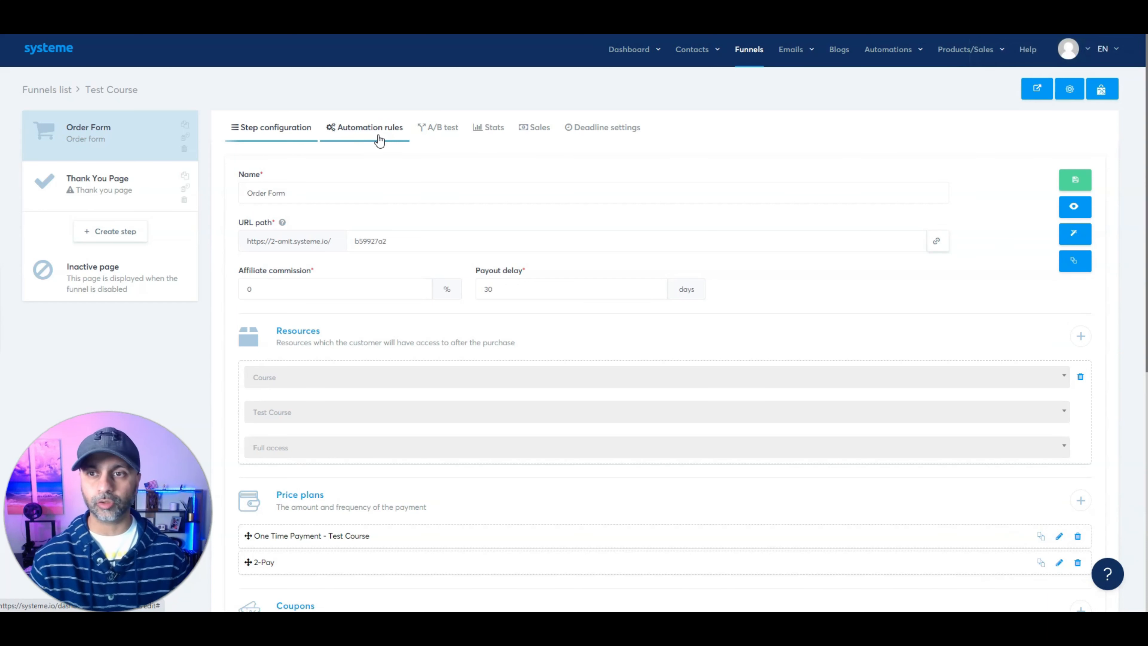
click(606, 128)
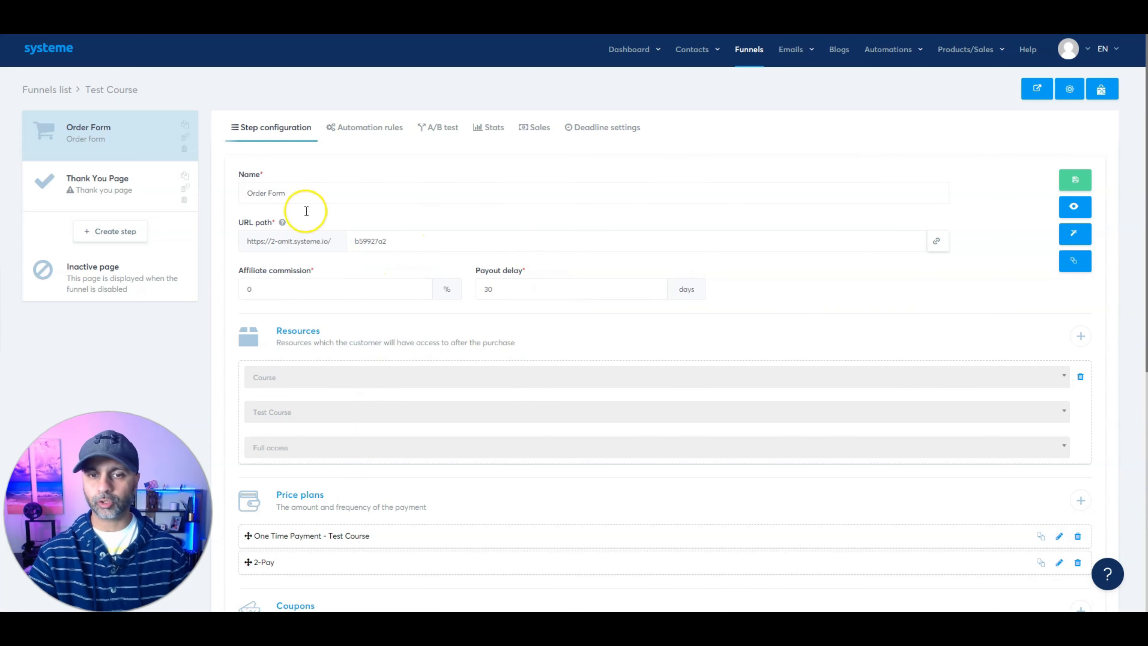
drag(350, 285, 231, 293)
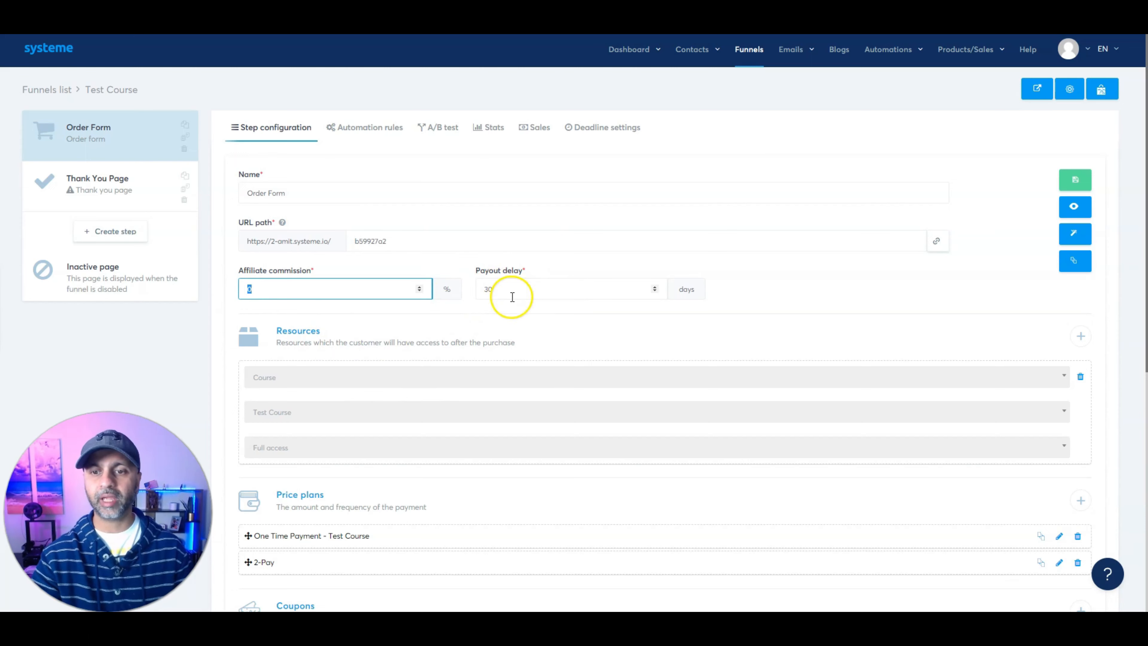
scroll(539, 307, down, 5)
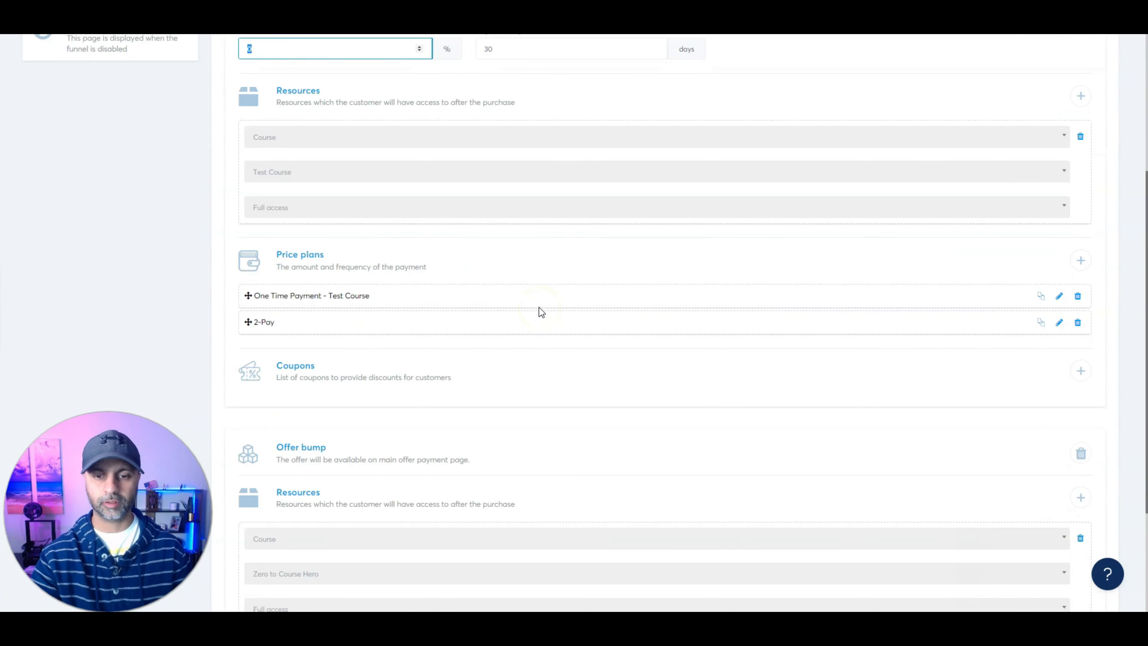
scroll(549, 303, down, 4)
scroll(457, 484, up, 9)
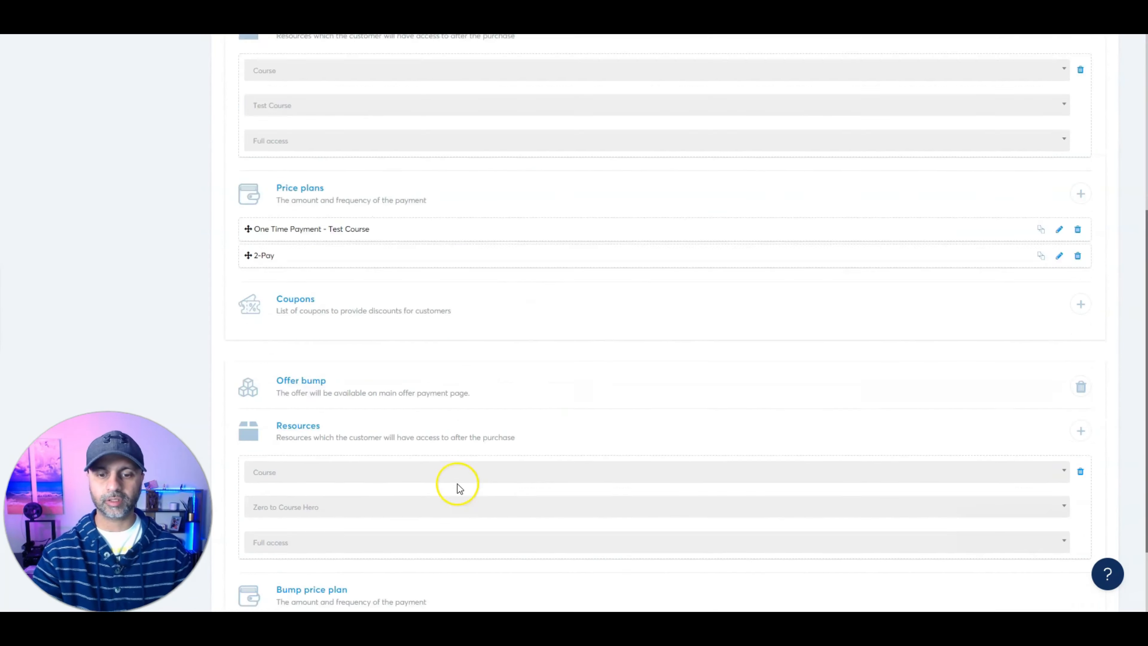
Step: Save the order form step and select the black "Thank you for your order!" template for the Thank You Page
click(1080, 181)
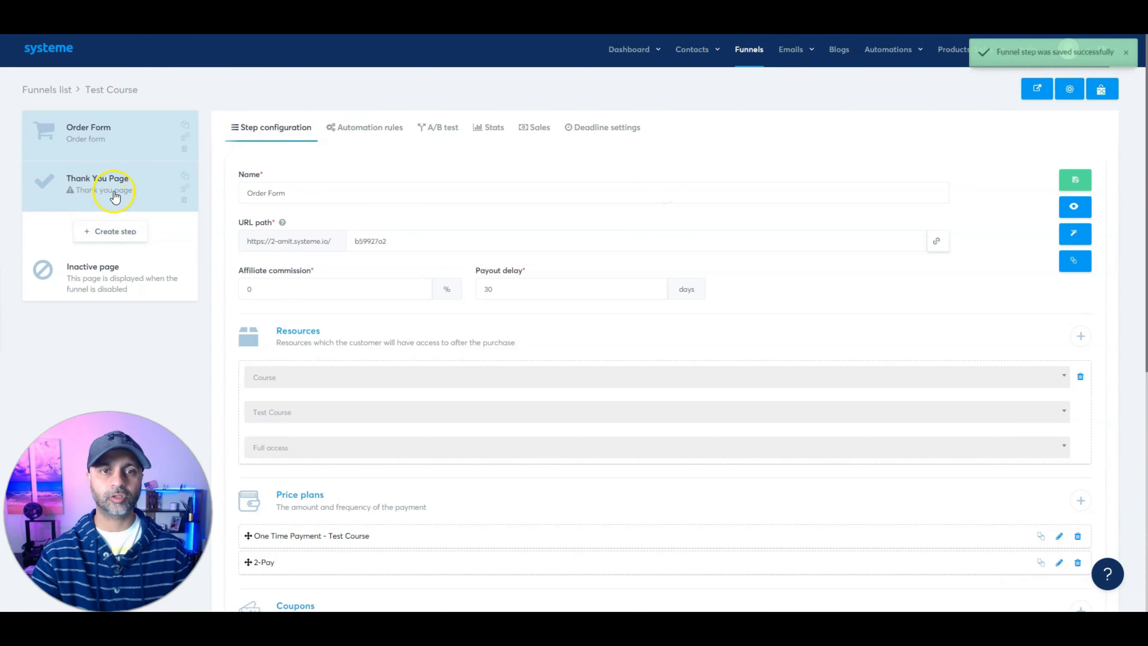
click(115, 196)
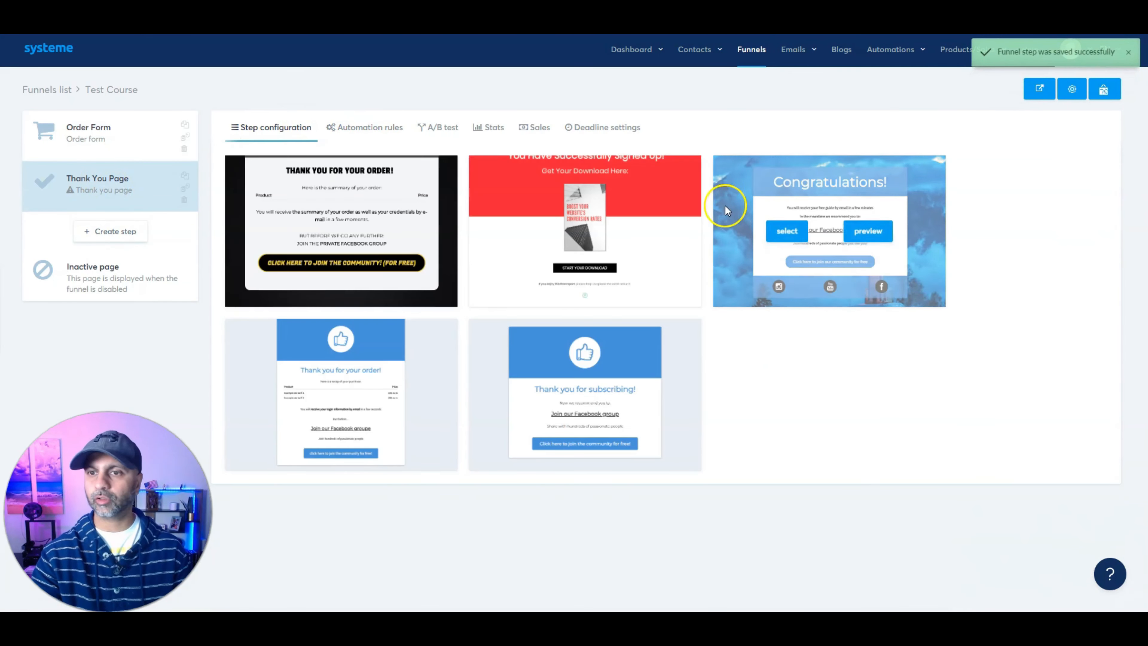
click(310, 240)
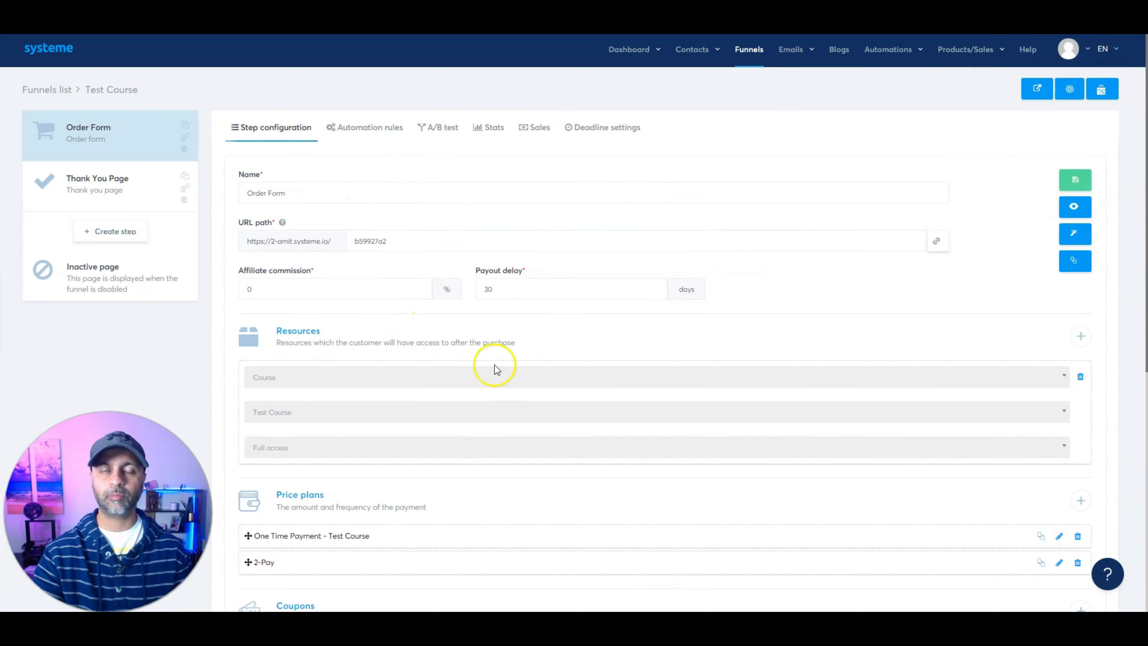
Step: Open the Order Form page for editing and inspect both steps of its two-step payment form
click(1081, 242)
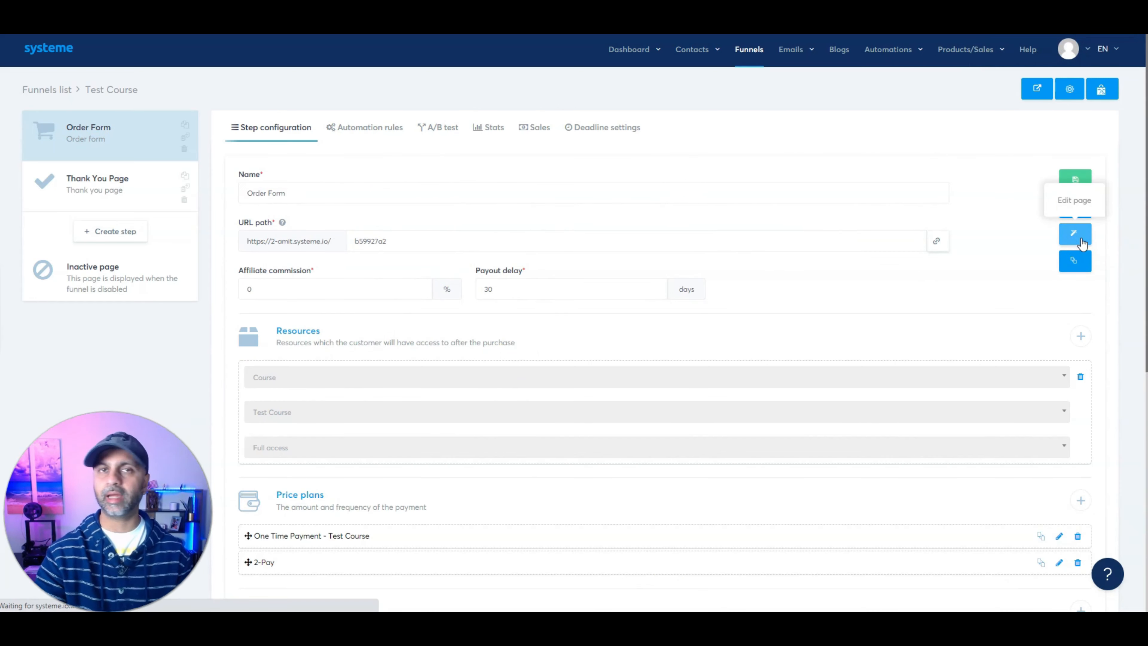
scroll(798, 288, down, 5)
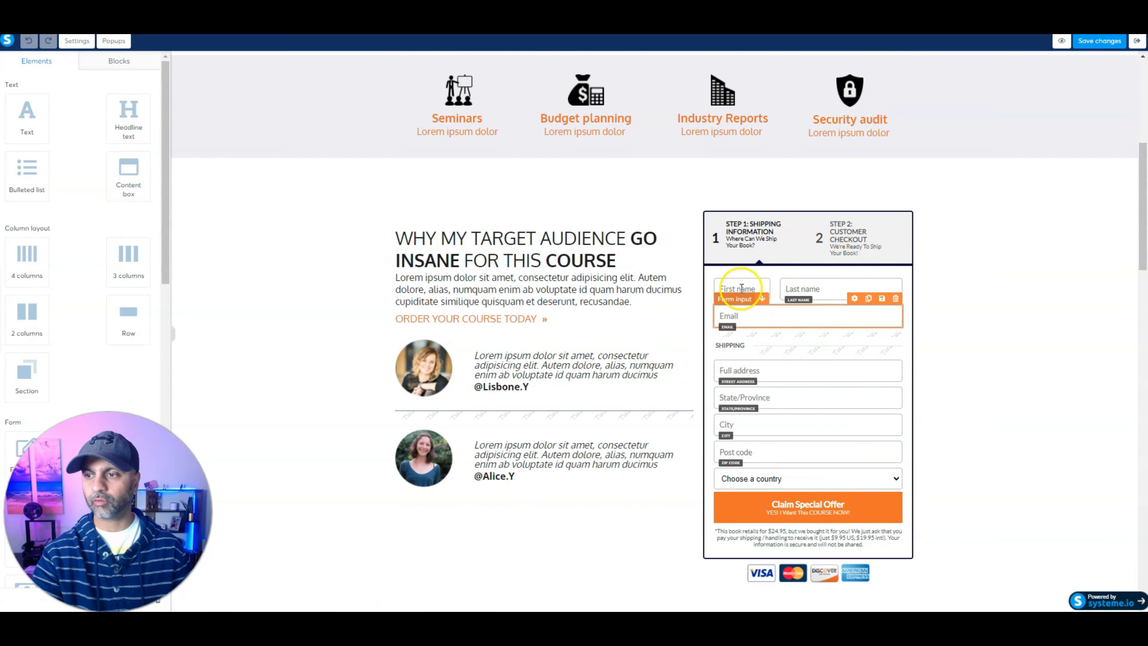
click(853, 243)
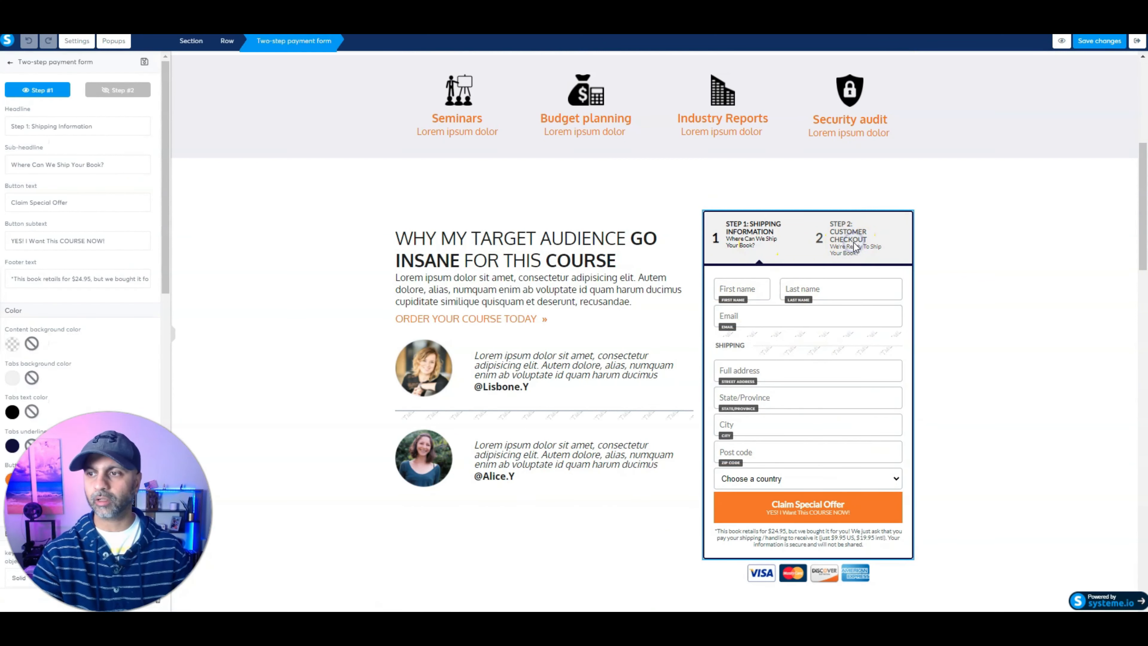
click(111, 95)
click(42, 91)
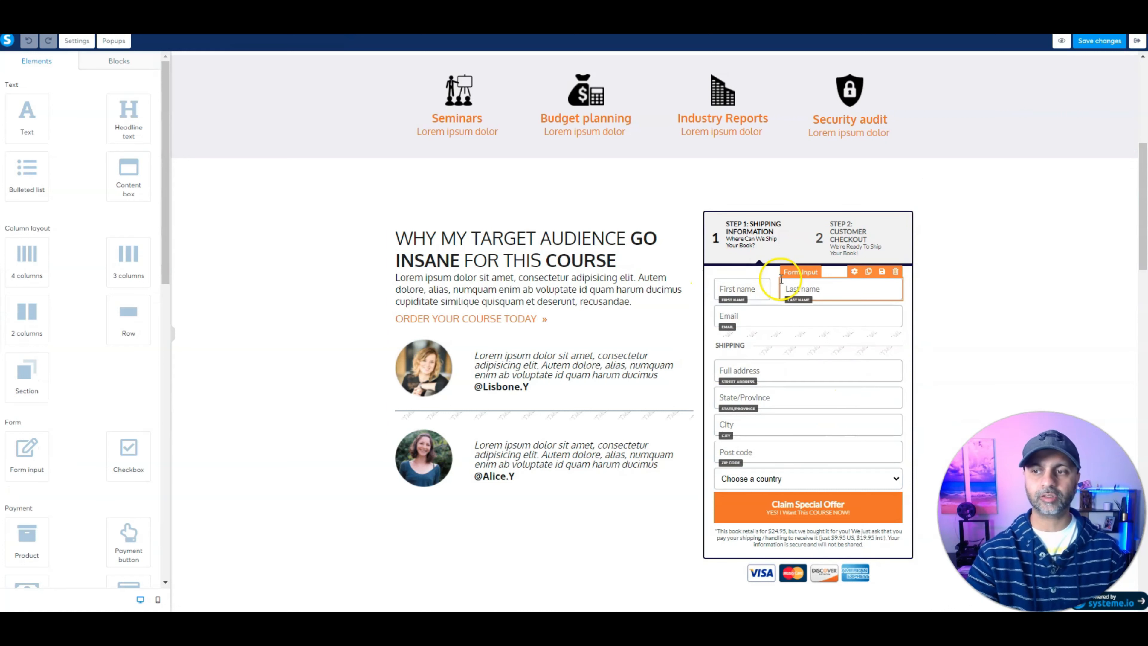
Step: Show the Customer Checkout step of the two-step payment form and check its price options and order button
scroll(786, 398, down, 5)
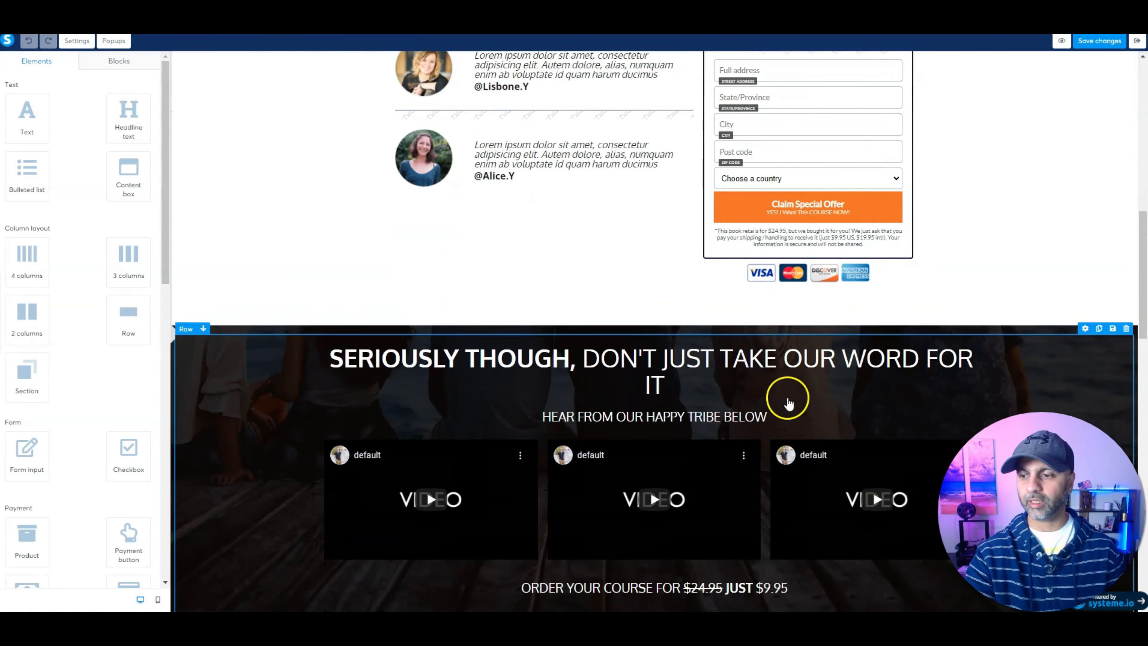
click(837, 209)
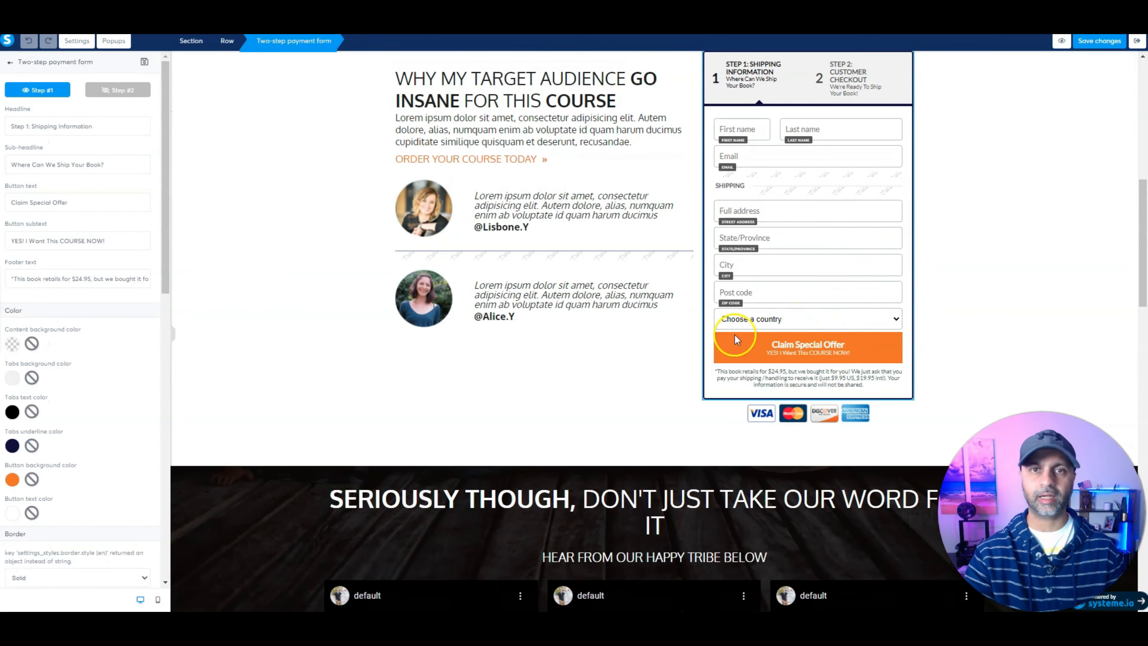
click(137, 95)
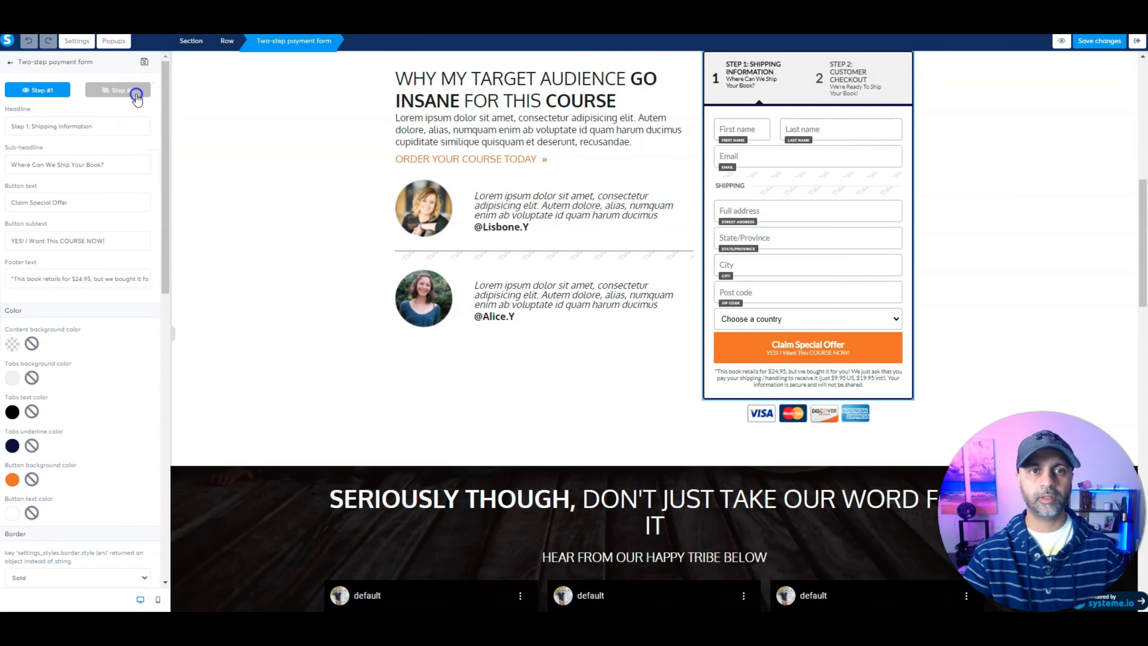
click(848, 236)
click(848, 239)
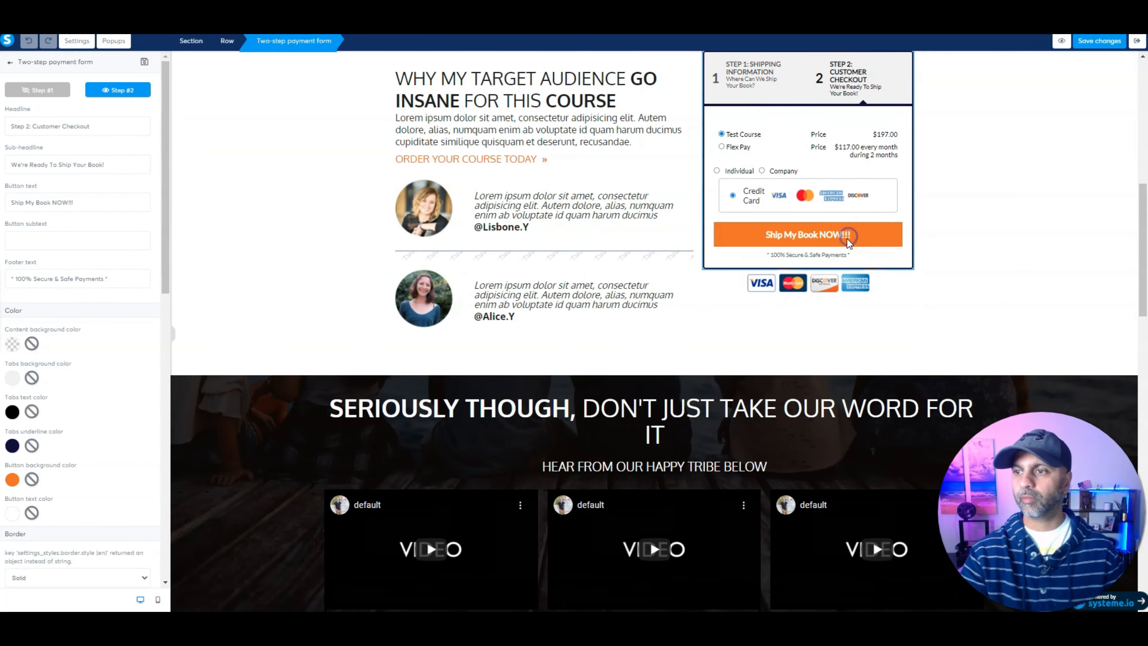
click(847, 239)
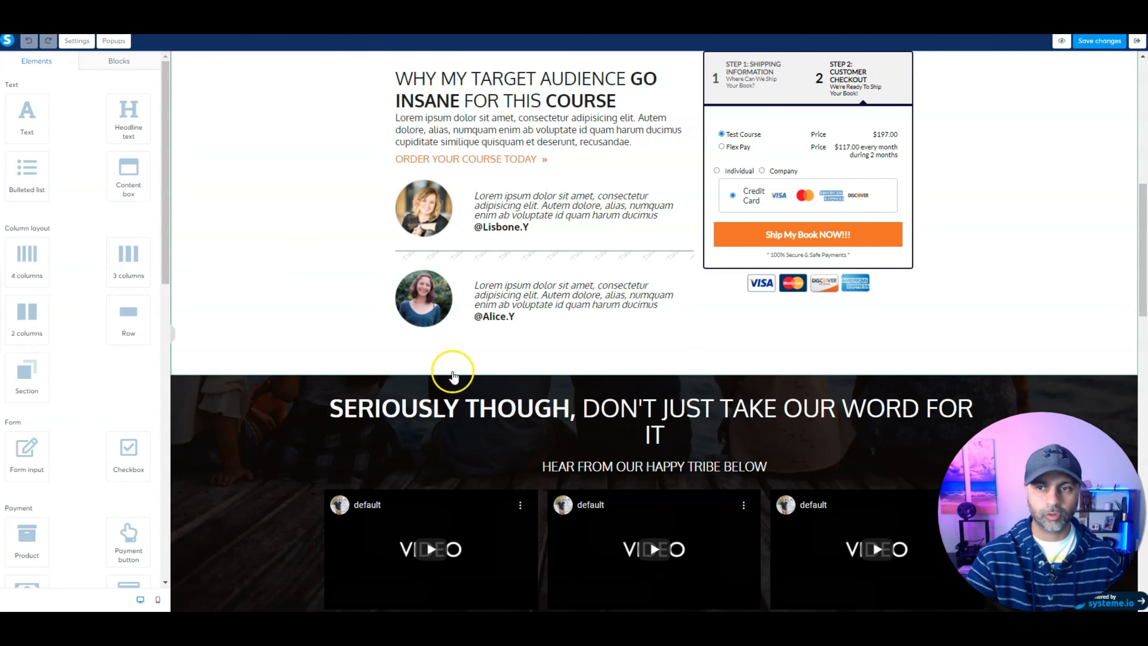
Step: Look through the rest of the order page template, from the header down to the footer
scroll(750, 315, up, 4)
scroll(744, 318, down, 20)
scroll(746, 316, down, 3)
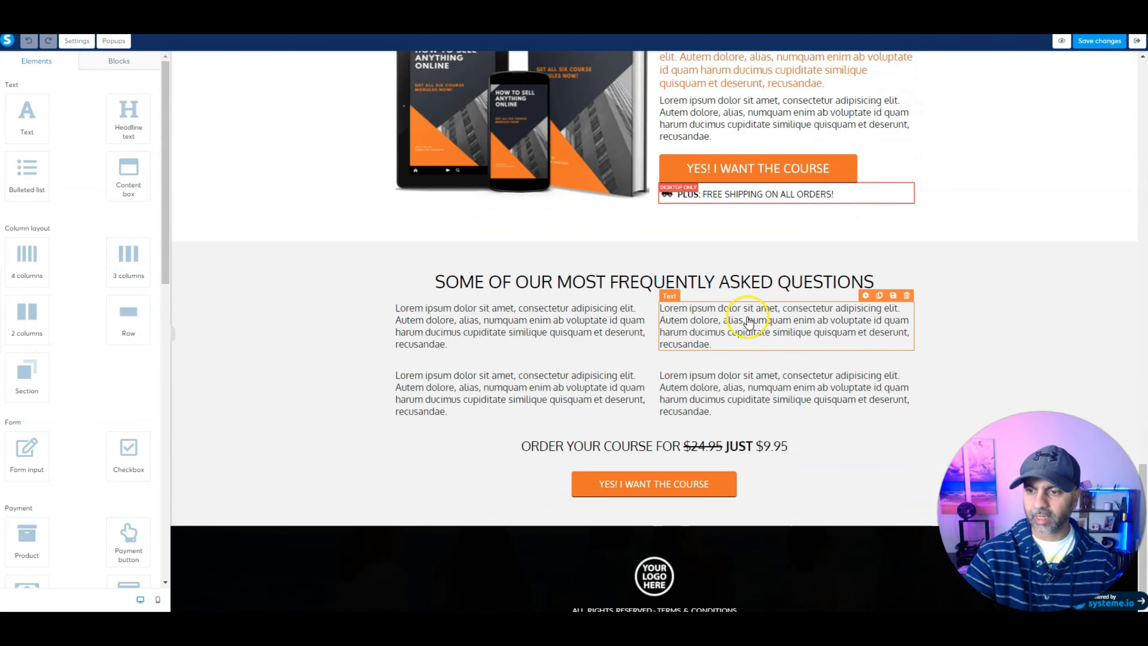
scroll(31, 198, down, 5)
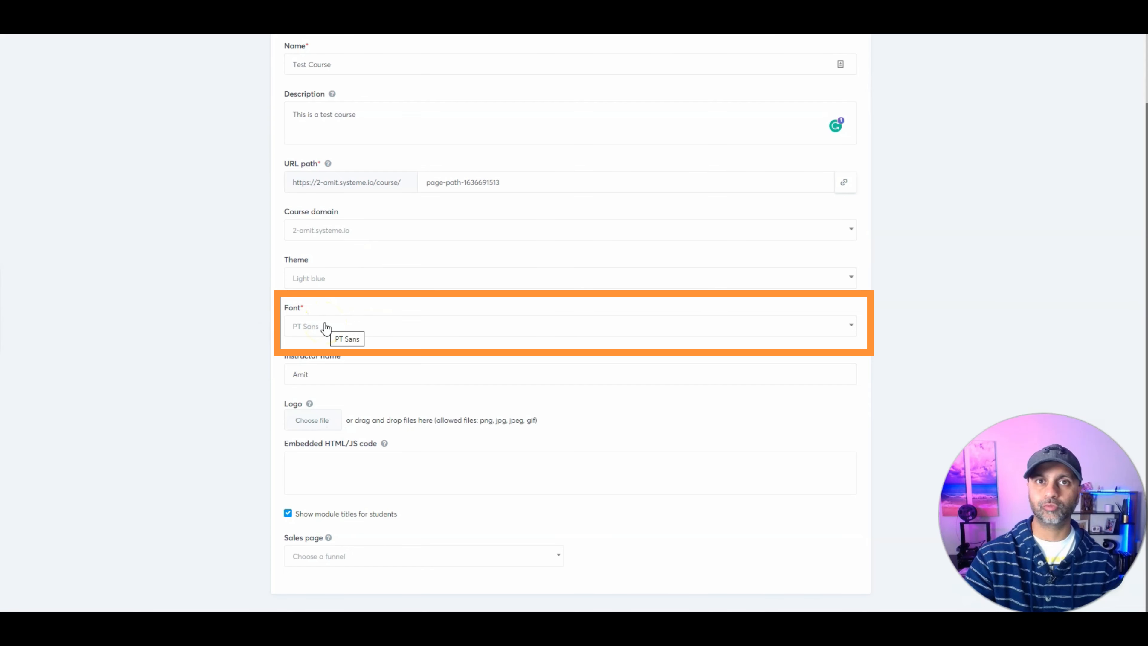
Step: Look through the settings of the first Regular Pass package's BUY A TICKET button and return to the two-step payment form
click(526, 501)
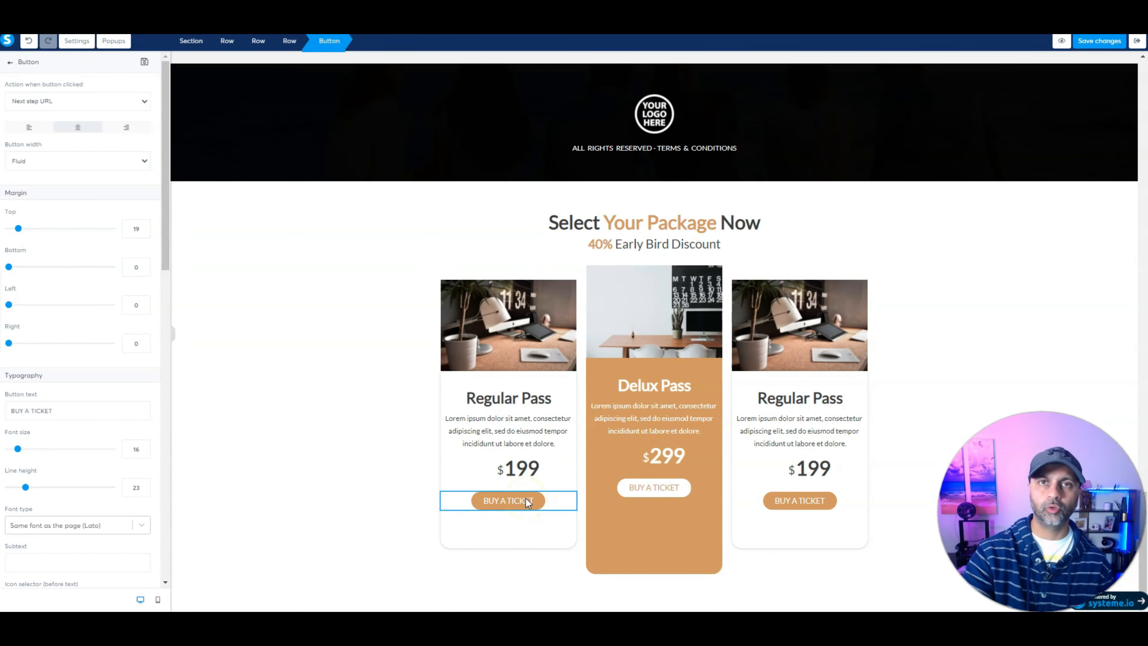
scroll(122, 536, down, 8)
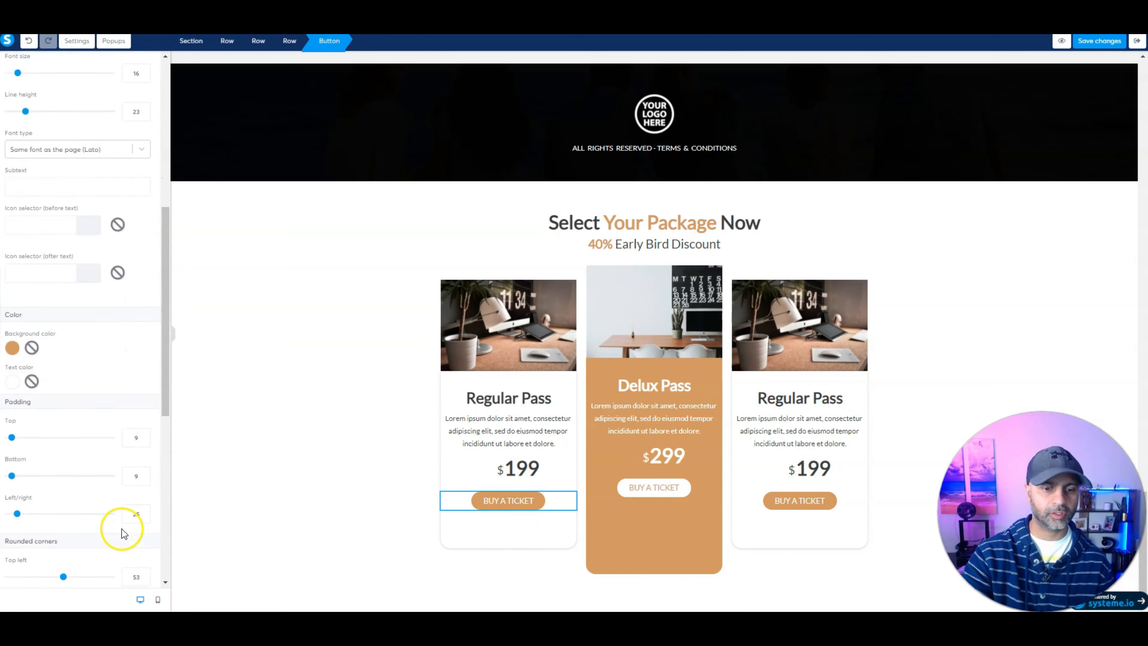
scroll(122, 533, down, 9)
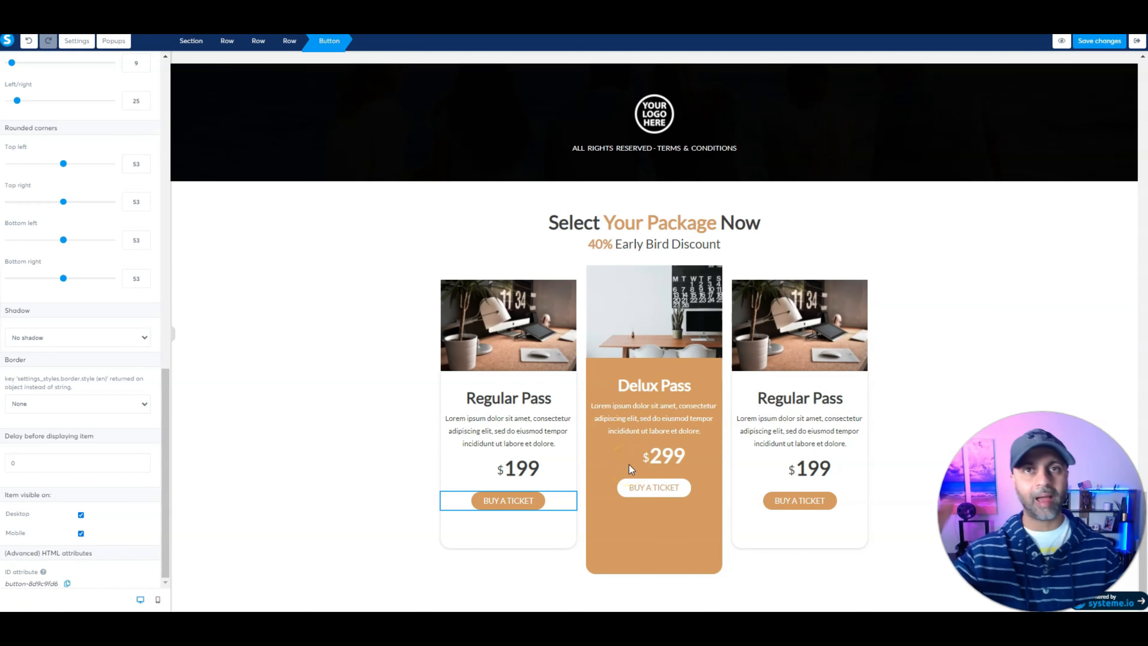
click(674, 267)
scroll(676, 261, up, 10)
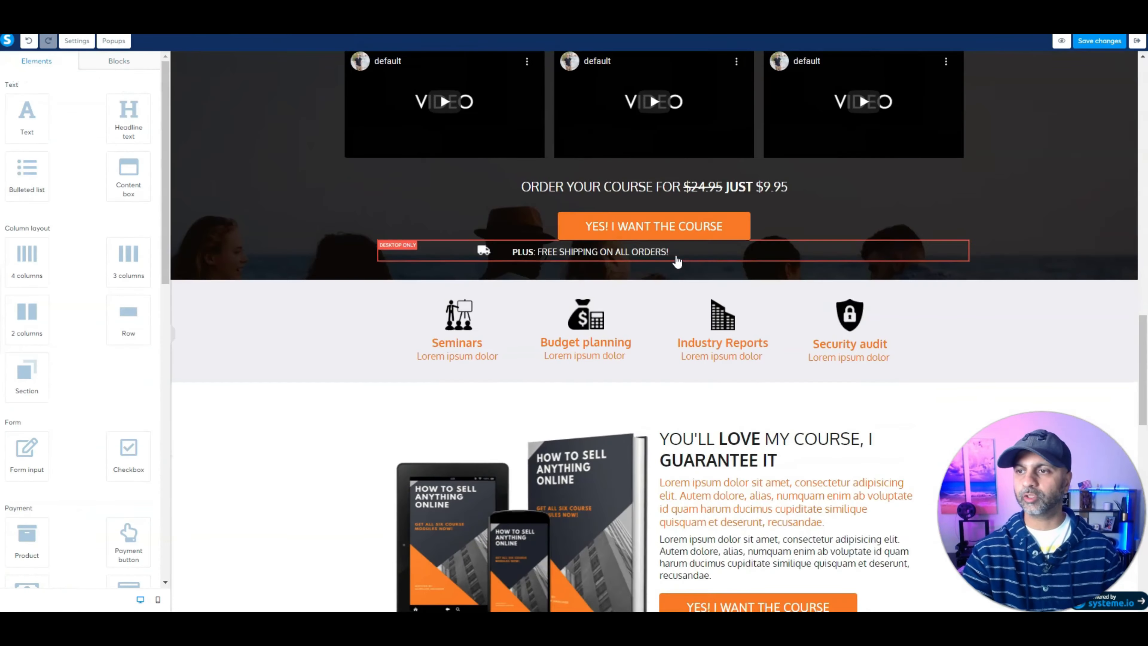
scroll(676, 261, up, 10)
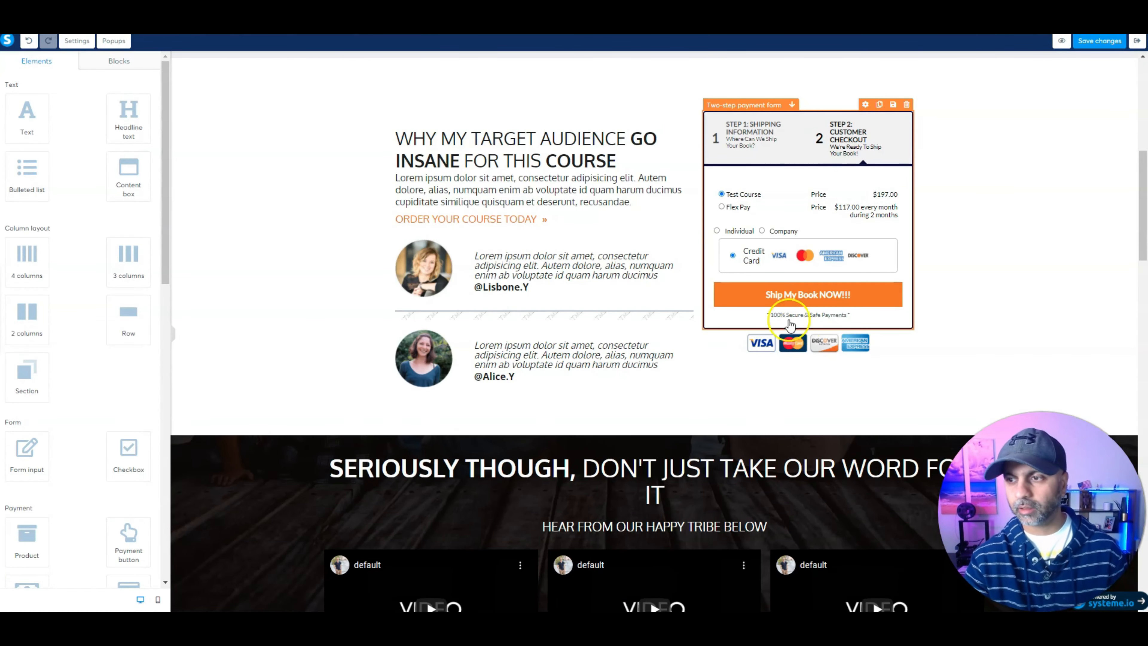
Step: Remove the Individual/Company customer type choice from the Customer Checkout step and show the Shipping Information step
click(895, 302)
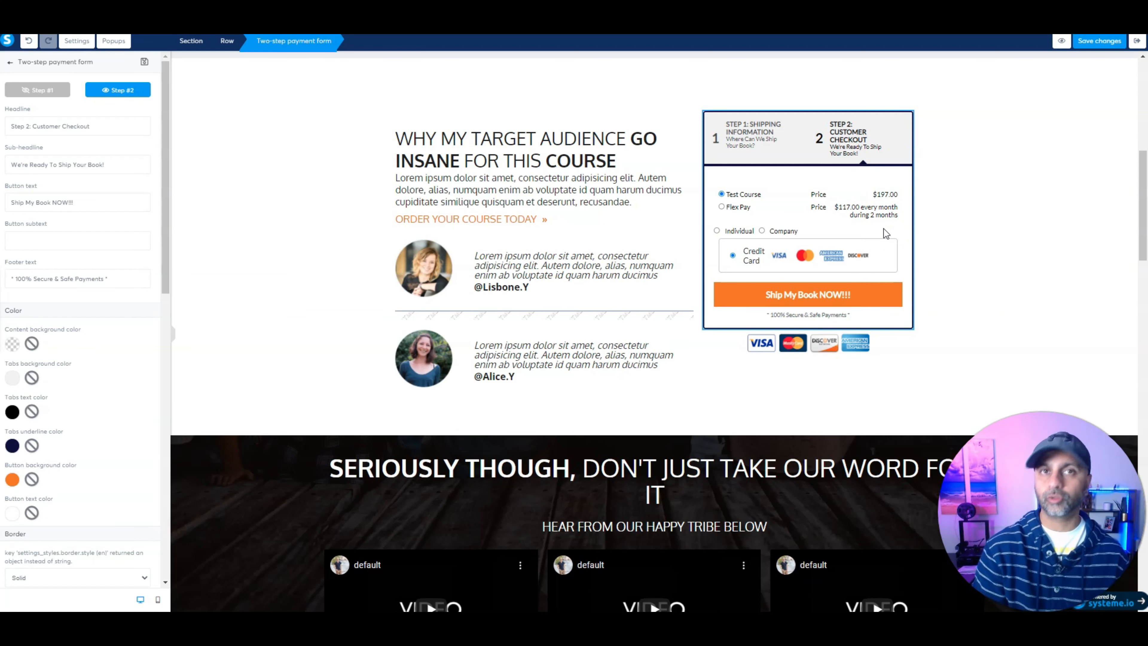
click(296, 249)
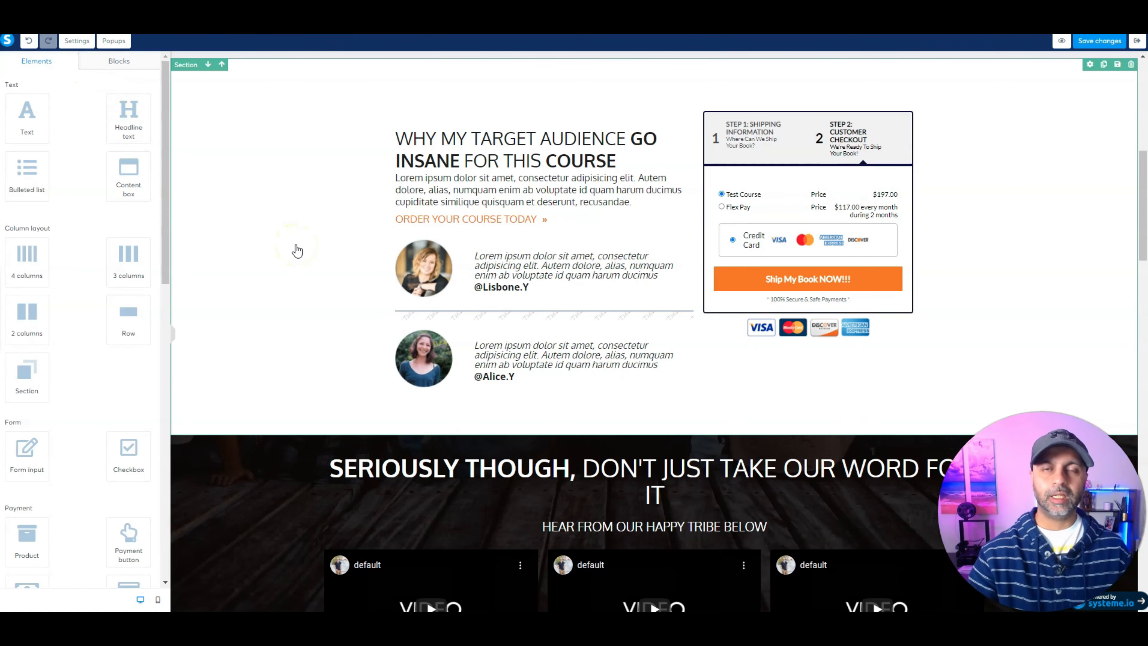
click(754, 128)
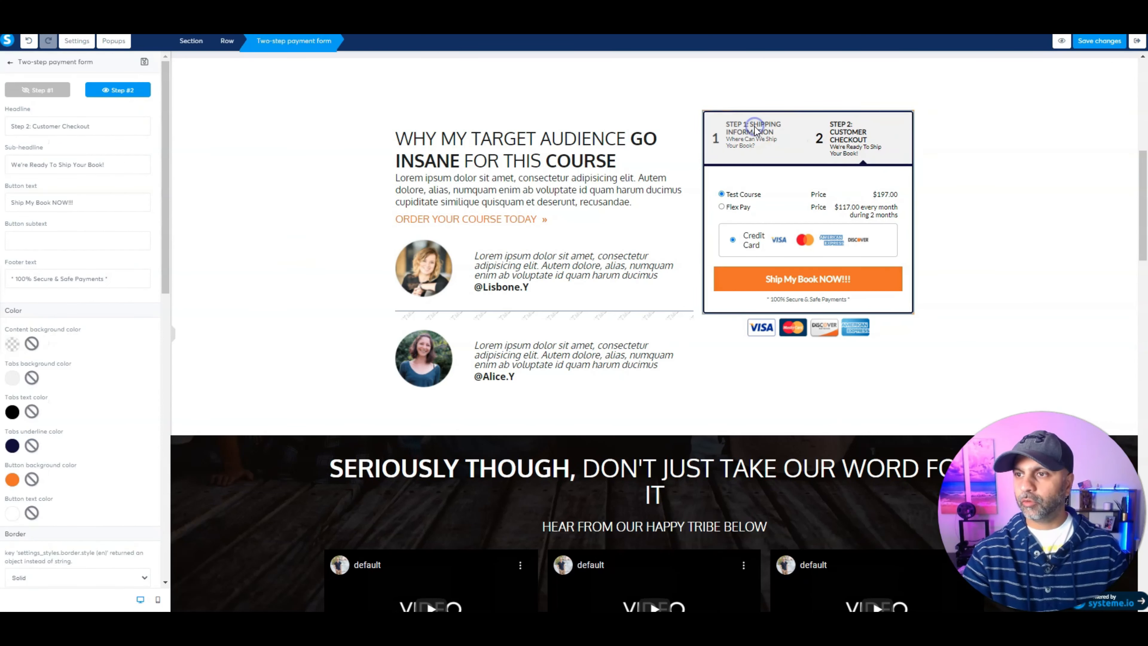
click(40, 90)
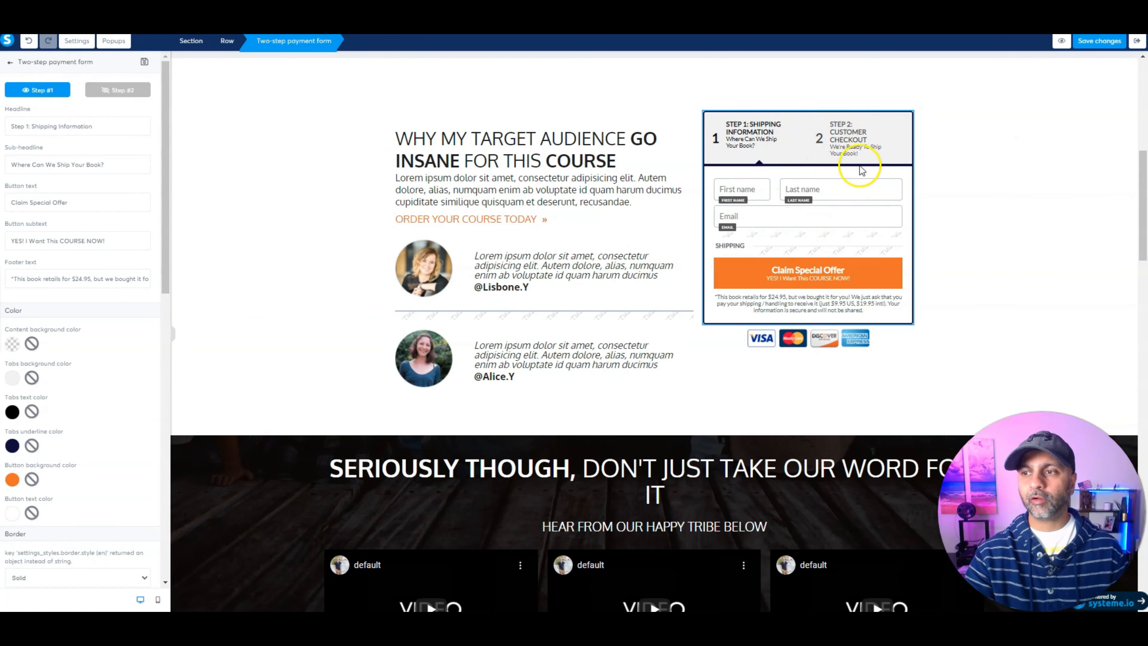
Step: Add a second two-step order form in its own row below the testimonials
click(13, 63)
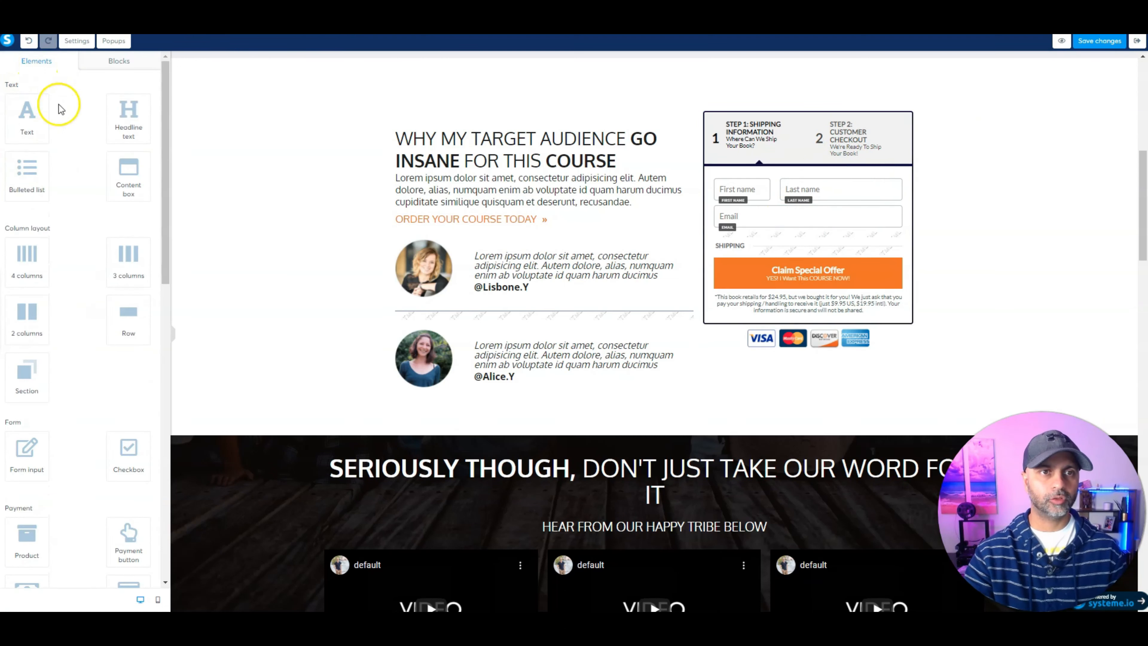
scroll(119, 303, down, 5)
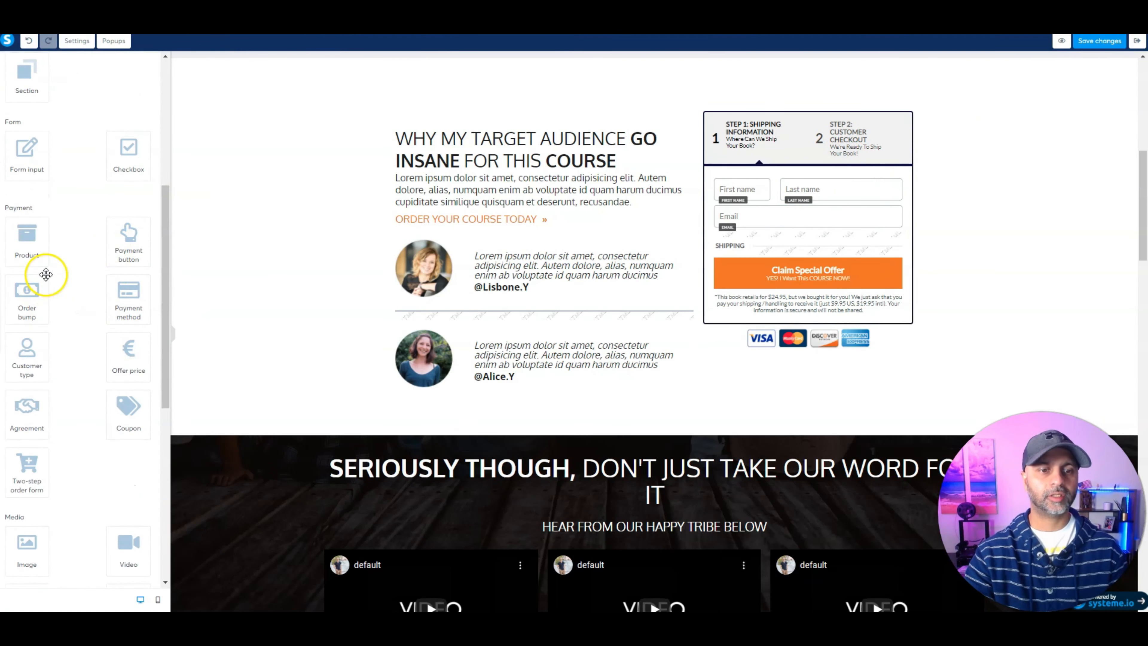
scroll(79, 359, down, 3)
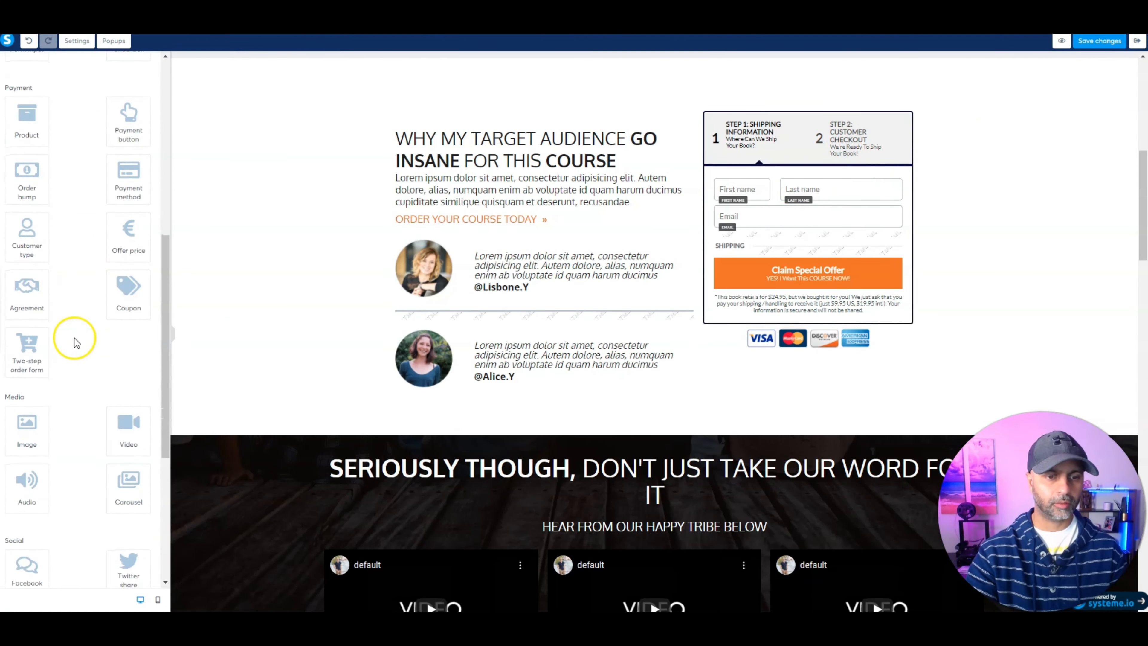
drag(31, 358, 642, 416)
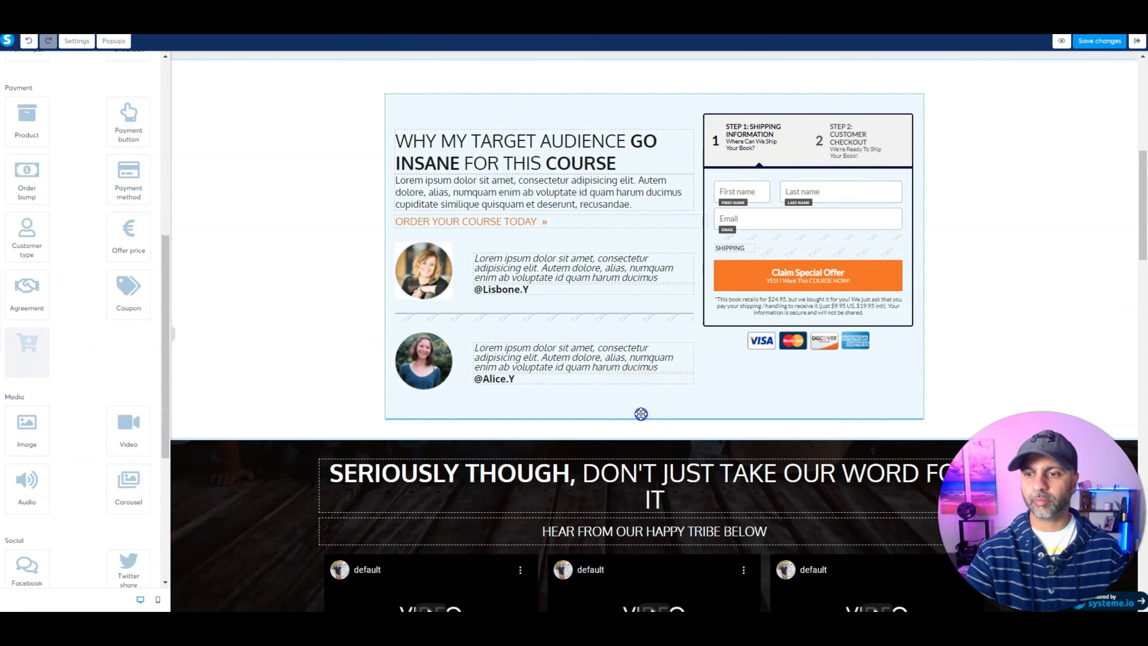
scroll(788, 415, down, 4)
click(643, 185)
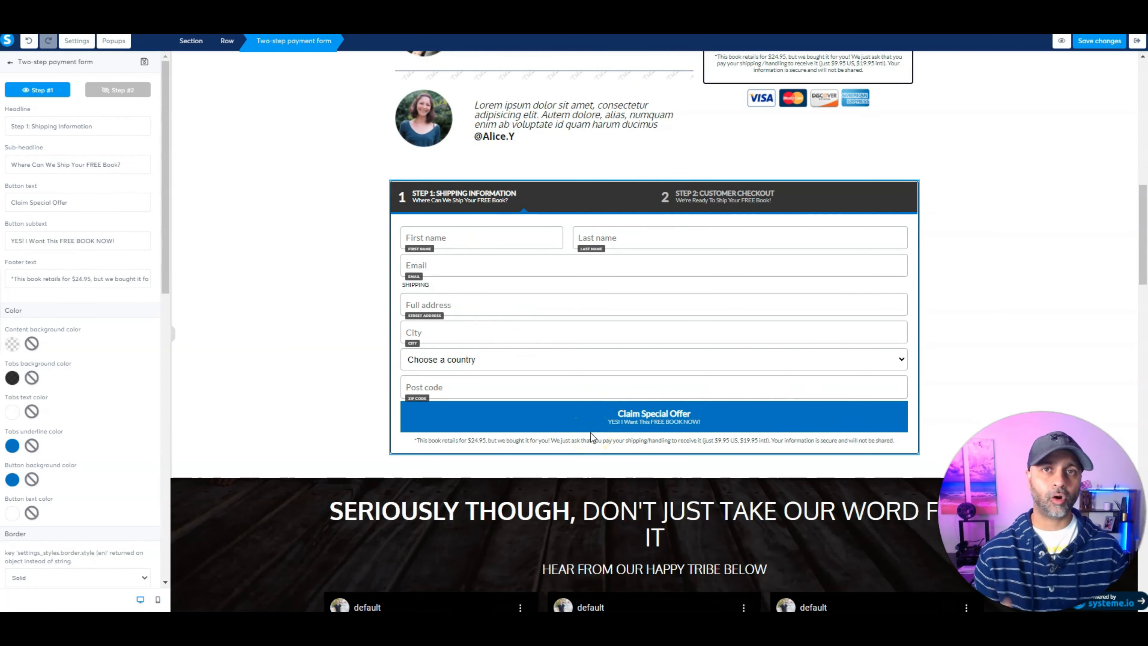
Step: Delete the newly added two-step payment form below the testimonials and confirm the removal
click(878, 196)
click(912, 176)
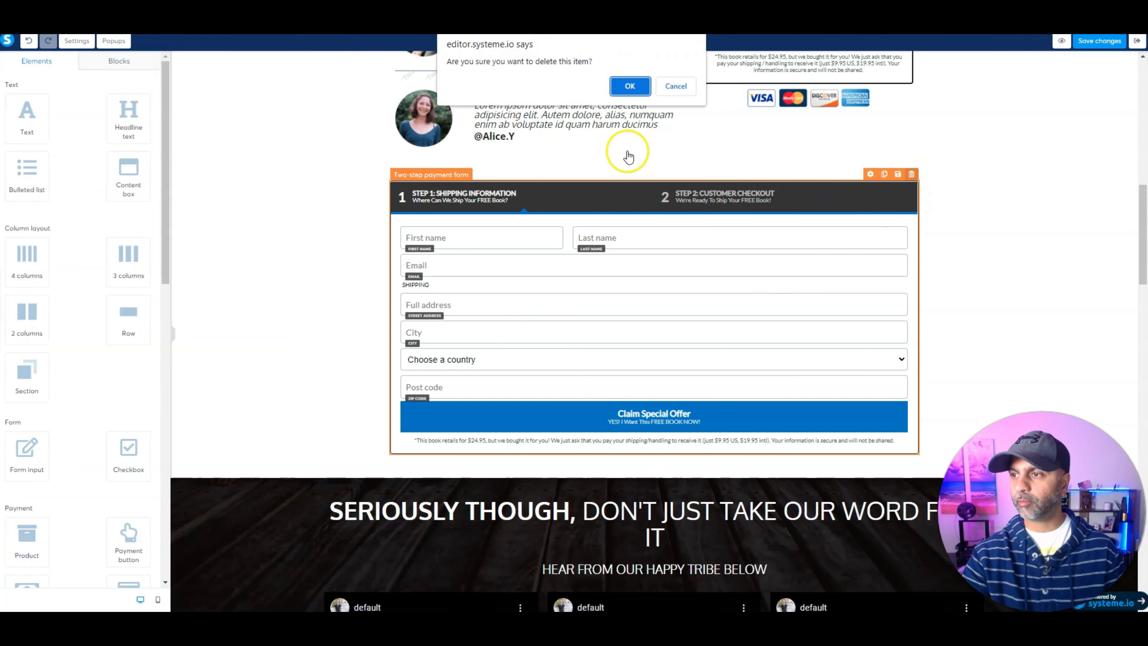
click(625, 85)
Step: Insert an Order bump element below the email field in the form's Shipping Information step and delete the SHIPPING label
scroll(697, 184, up, 5)
click(867, 166)
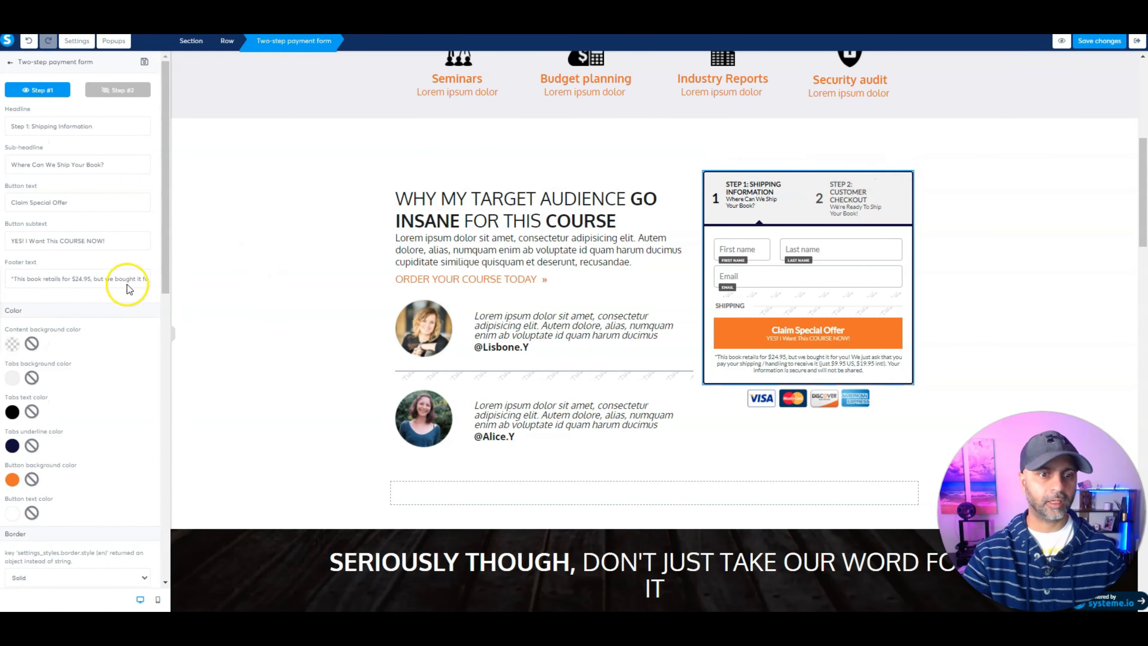
scroll(116, 249, down, 7)
scroll(33, 136, up, 6)
scroll(33, 136, up, 2)
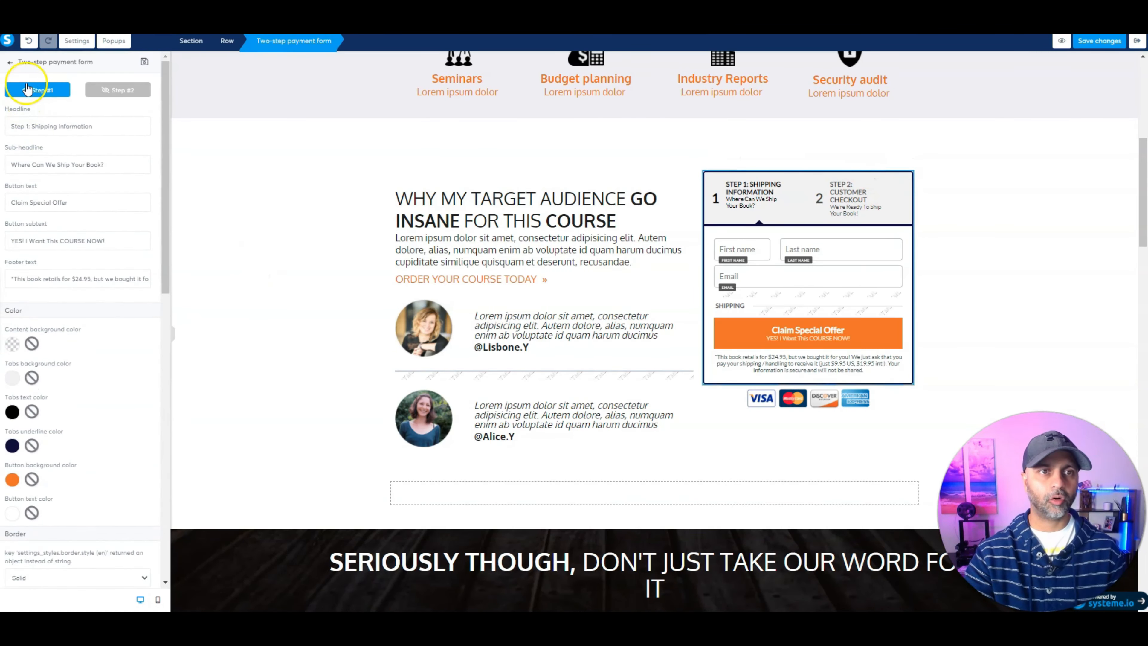
click(10, 66)
scroll(64, 230, down, 10)
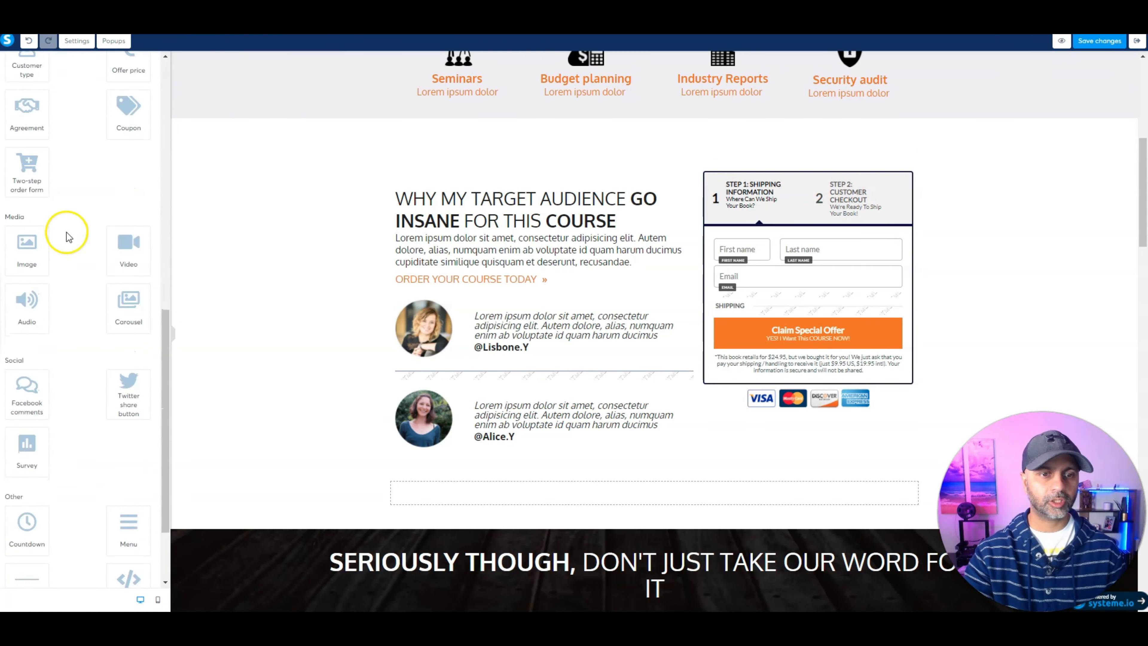
scroll(64, 231, up, 3)
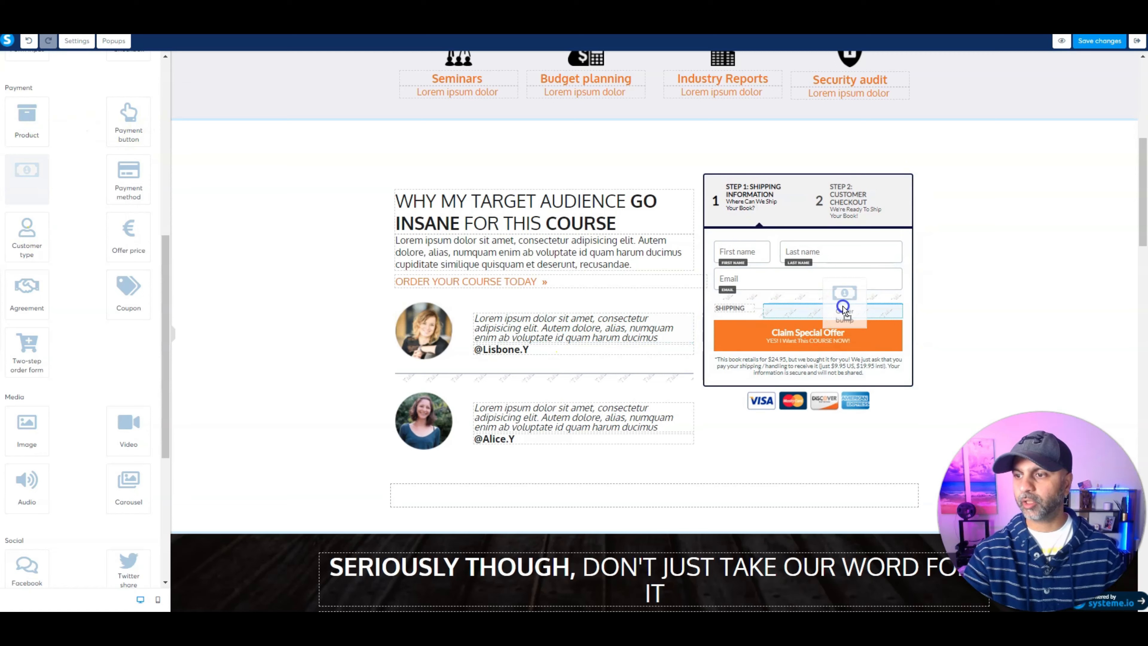
drag(787, 311, 758, 297)
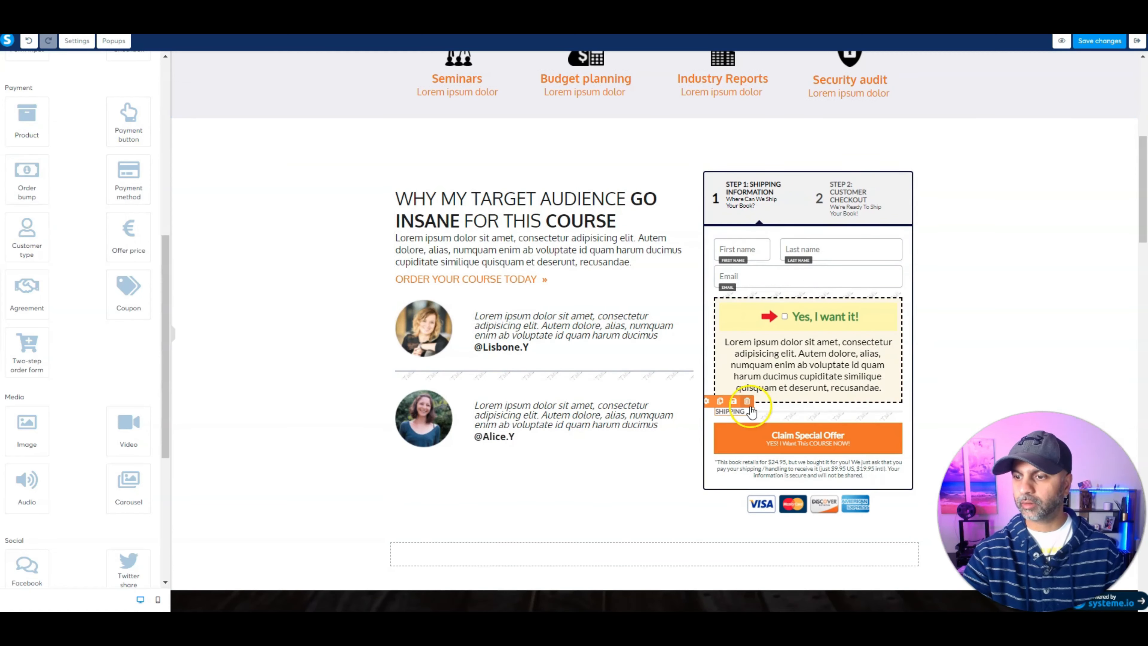
click(749, 403)
click(631, 86)
Step: Try to edit the order bump's title and description directly on the page
click(808, 313)
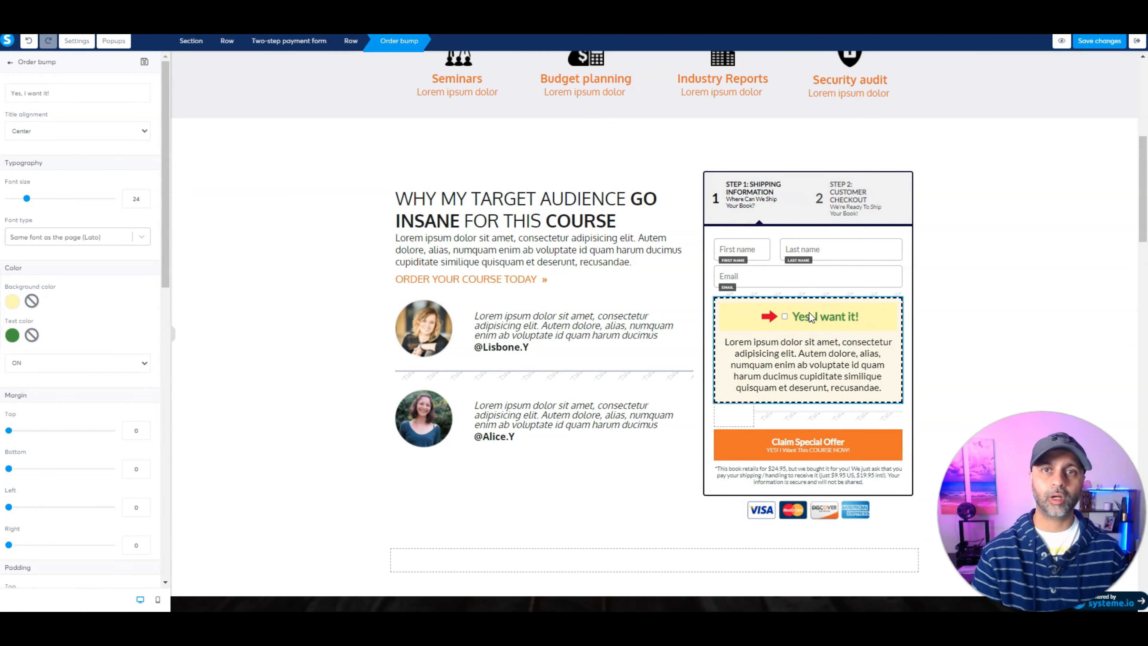
click(846, 315)
click(843, 314)
click(843, 314)
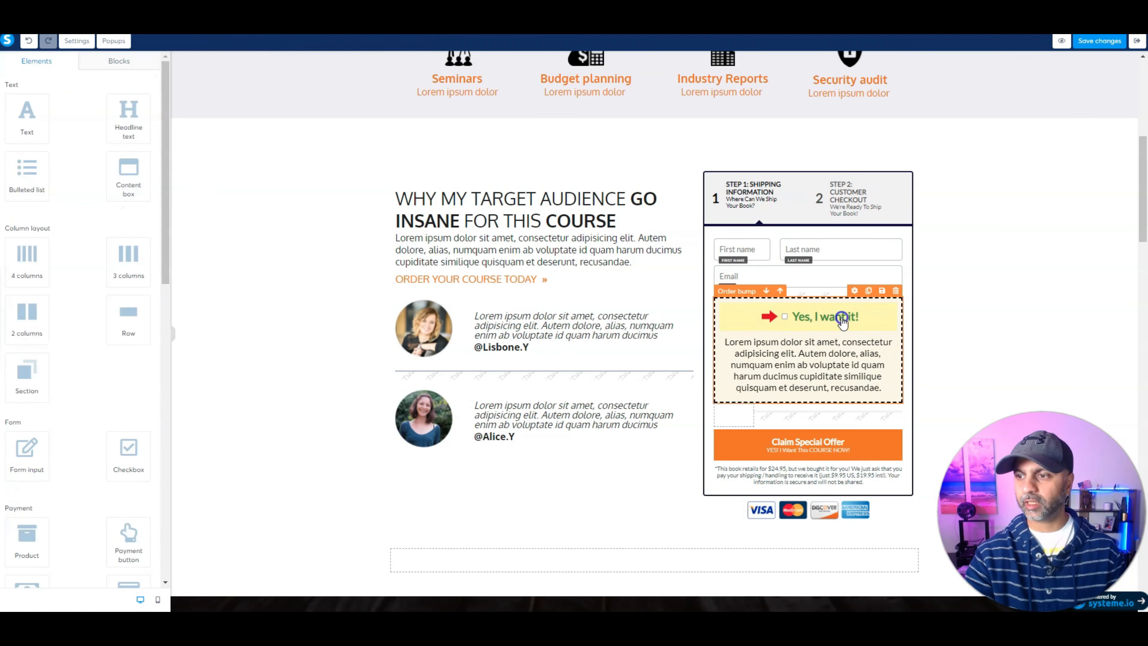
click(843, 315)
click(836, 359)
click(836, 360)
click(827, 318)
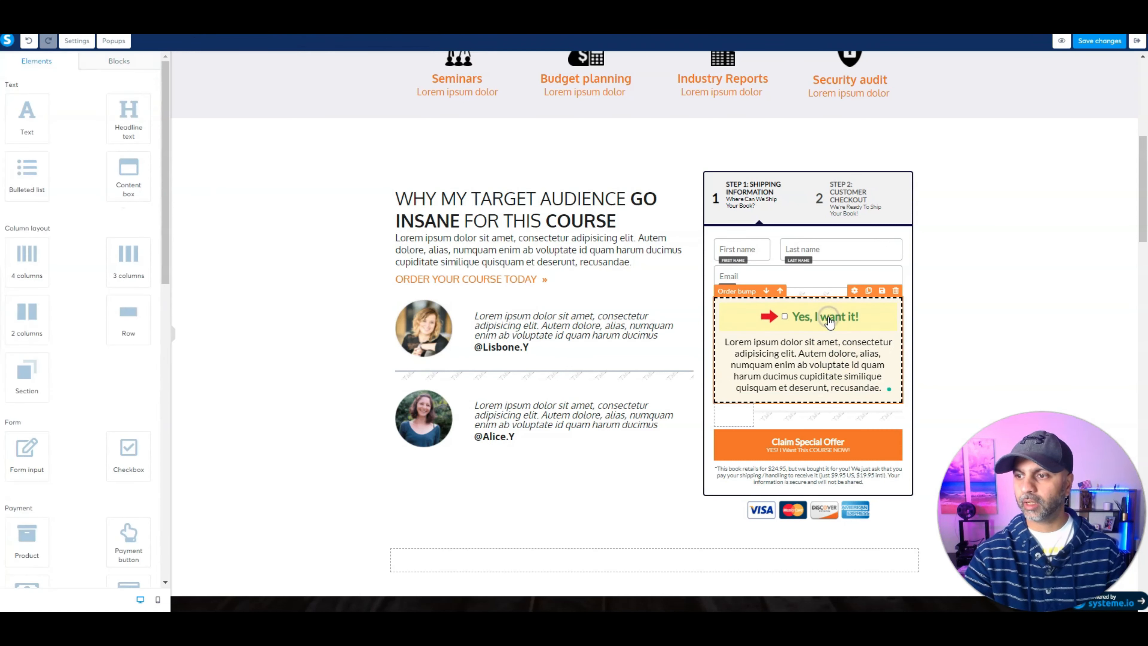
click(827, 317)
click(827, 318)
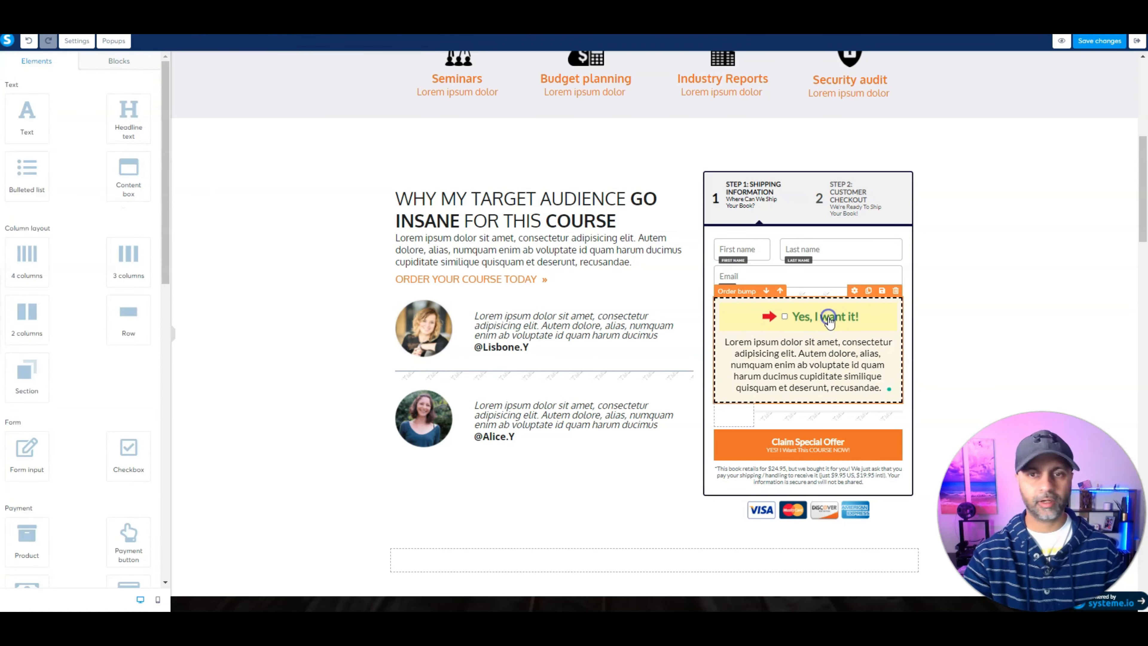
Step: Change the order bump's title to "One Time Offer" in its element settings
click(852, 295)
drag(56, 93, 4, 93)
text(One Time offer)
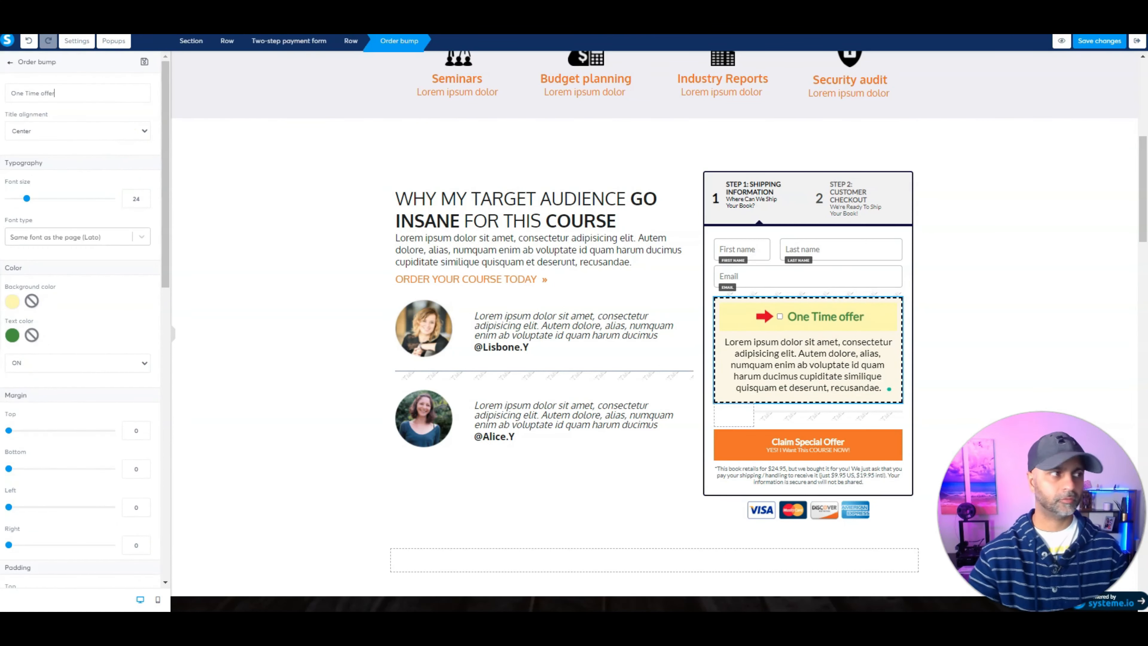
key(BackSpace)
key(BackSpace)
key(BackSpace)
key(BackSpace)
key(BackSpace)
text(Offer)
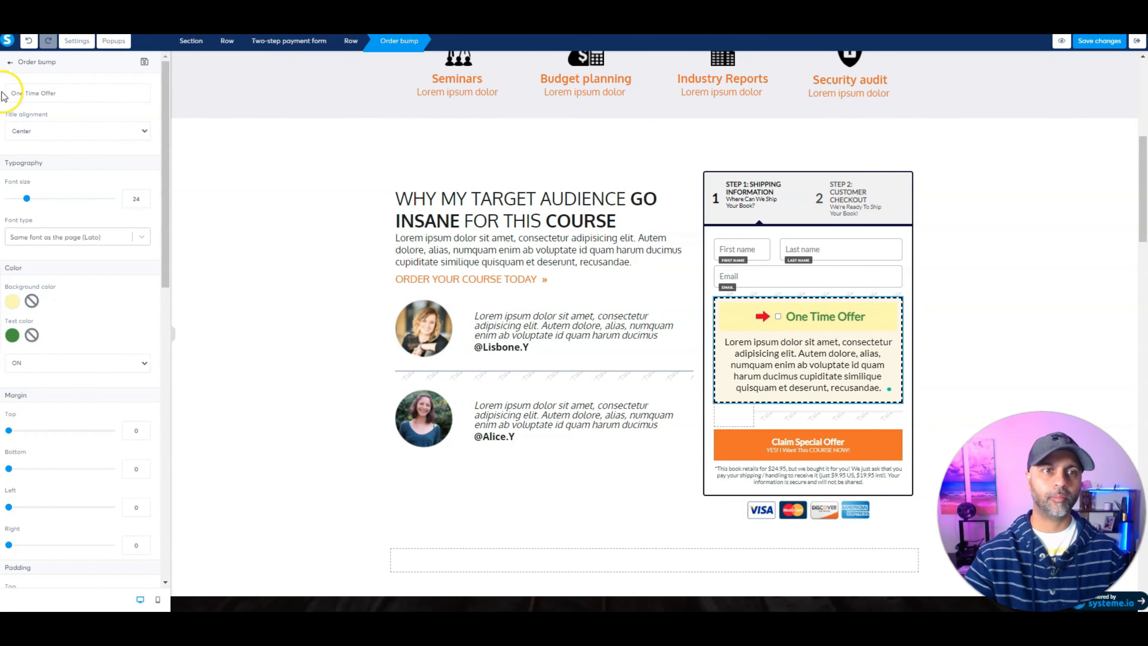
Step: Set the order bump's title alignment to Left and keep its red arrow option ON
click(78, 131)
click(78, 151)
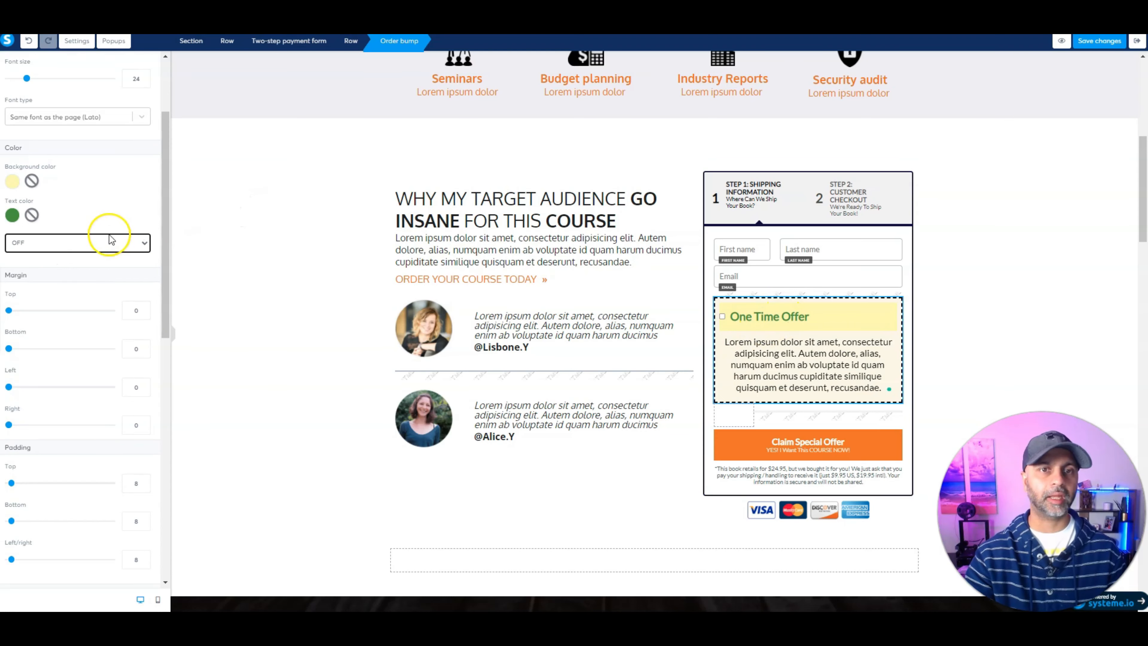
click(73, 243)
click(47, 266)
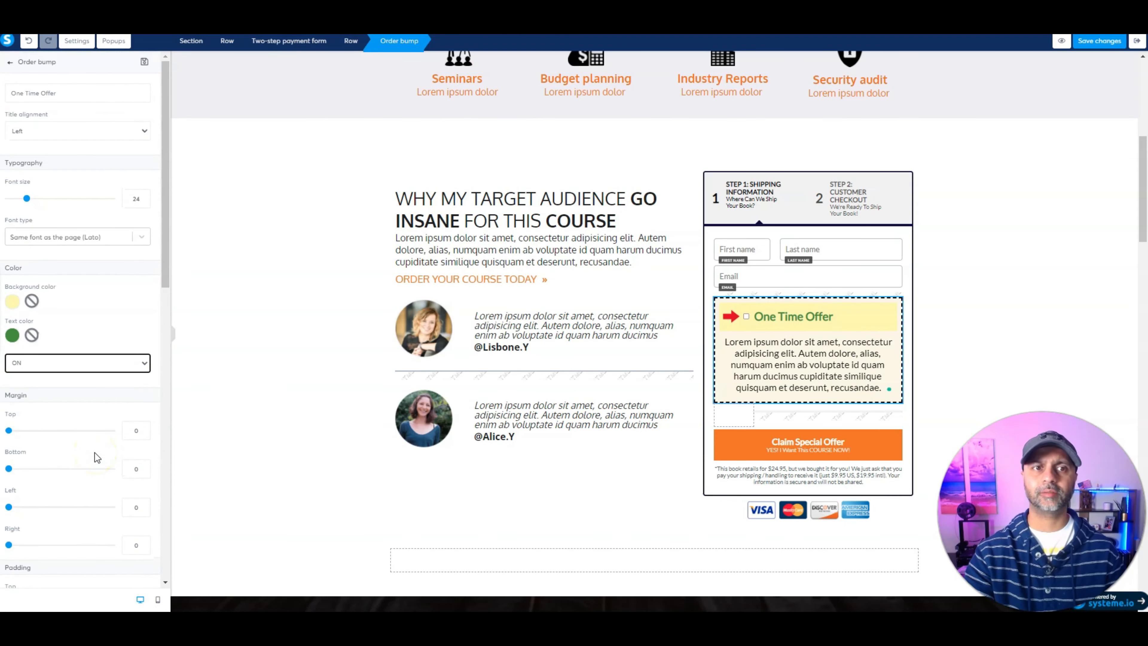
click(9, 61)
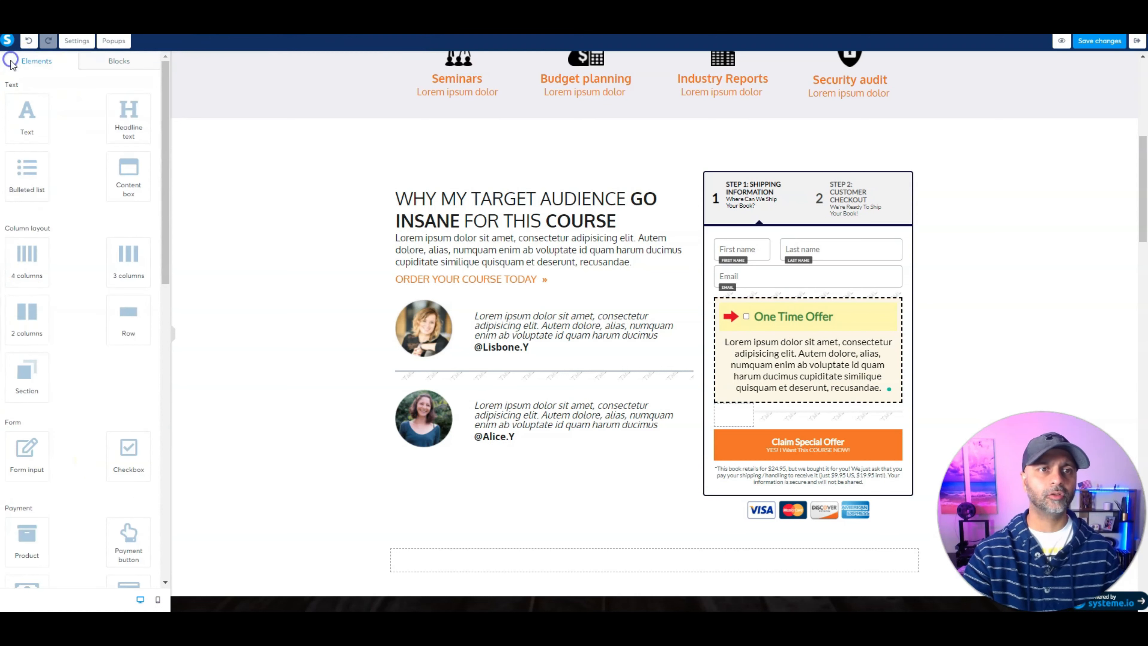
Step: Try out an Offer price element in its own row above the payment form, and delete it
scroll(58, 260, down, 5)
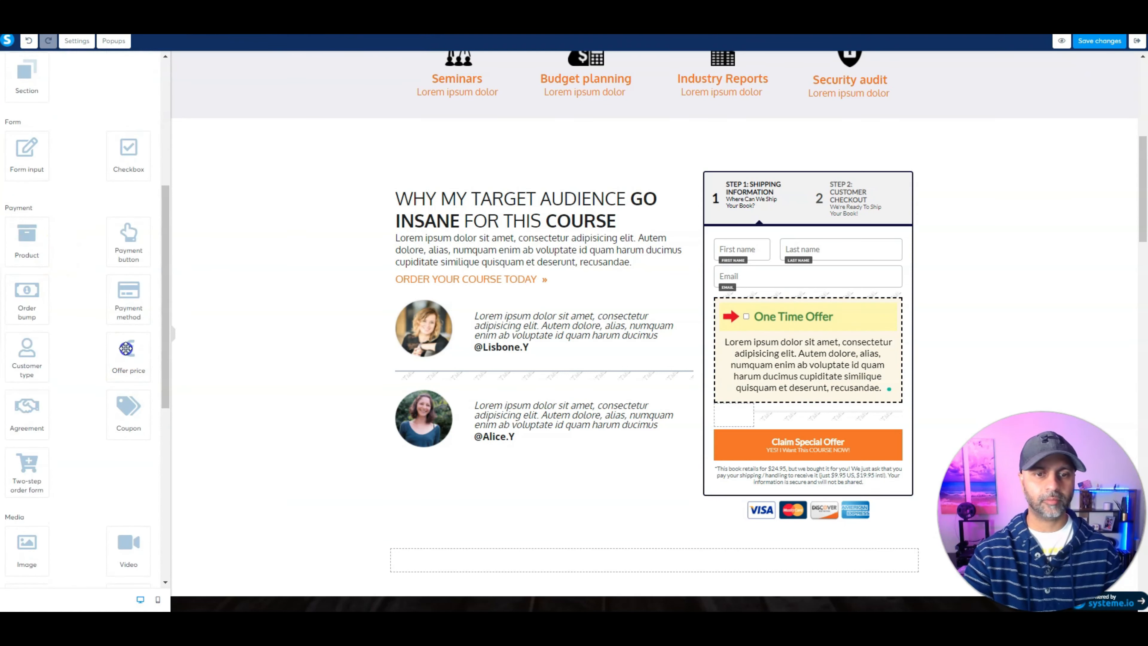
drag(127, 350, 768, 169)
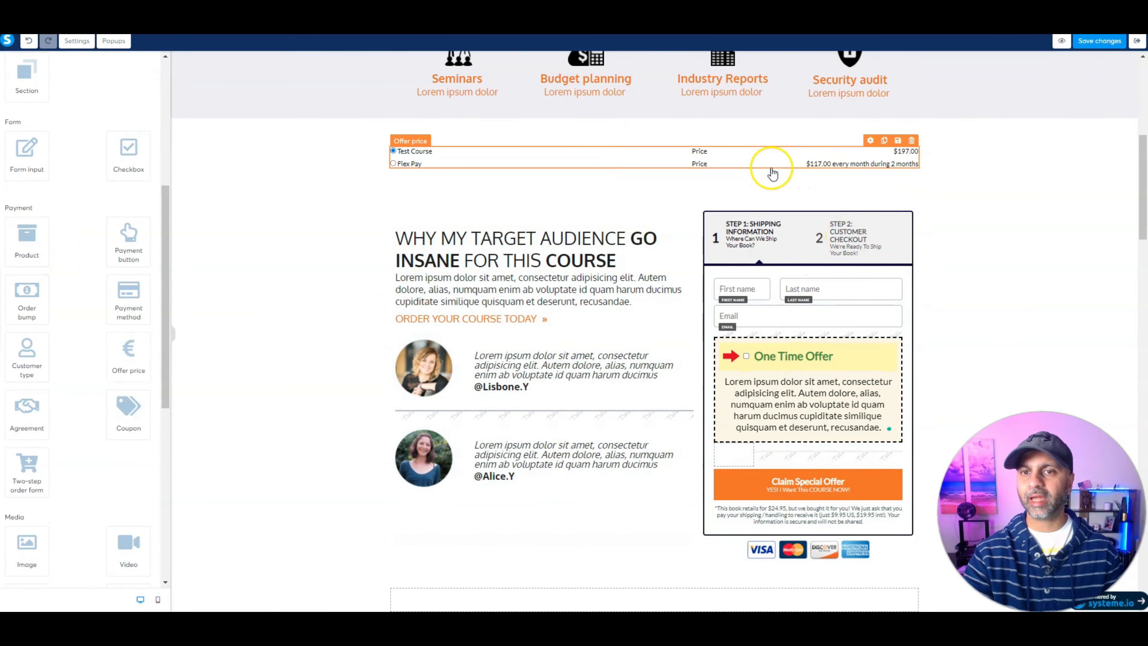
click(366, 175)
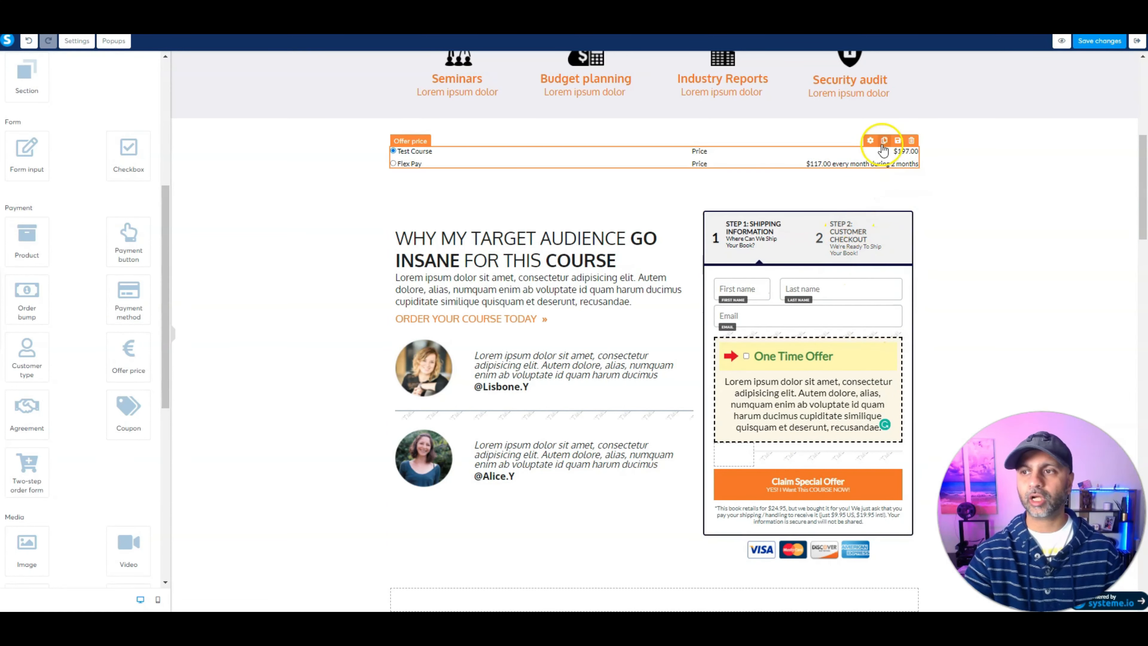
click(911, 140)
click(630, 86)
Step: Show the payment form's Customer Checkout step and check its offer price element with the Test Course and Flex Pay options
click(871, 231)
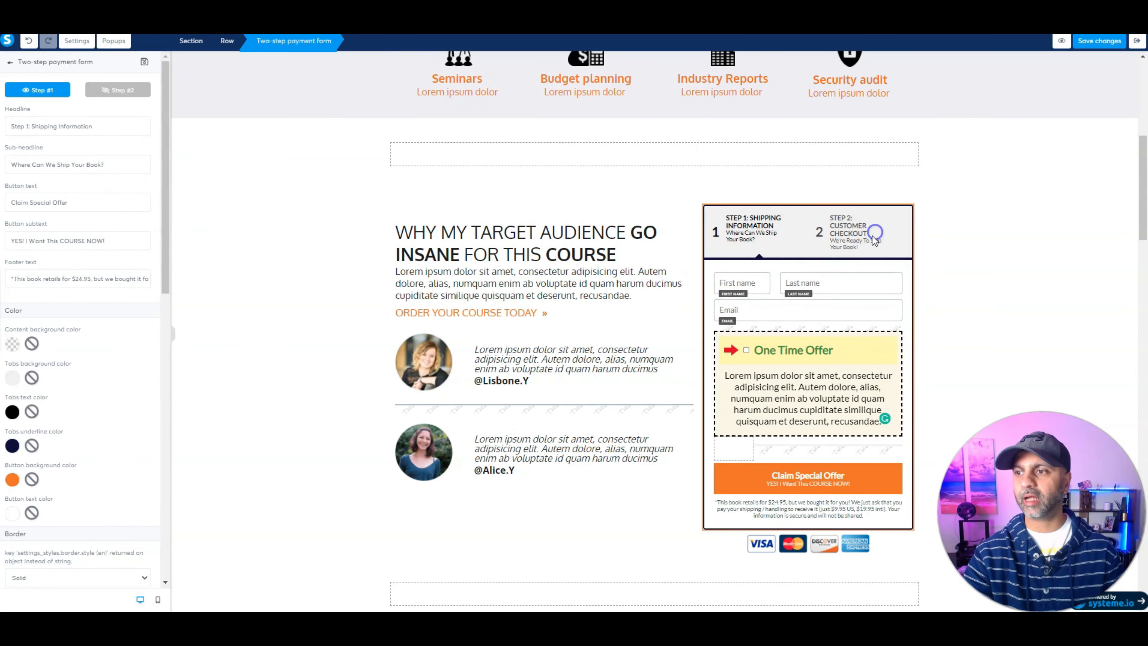
click(129, 89)
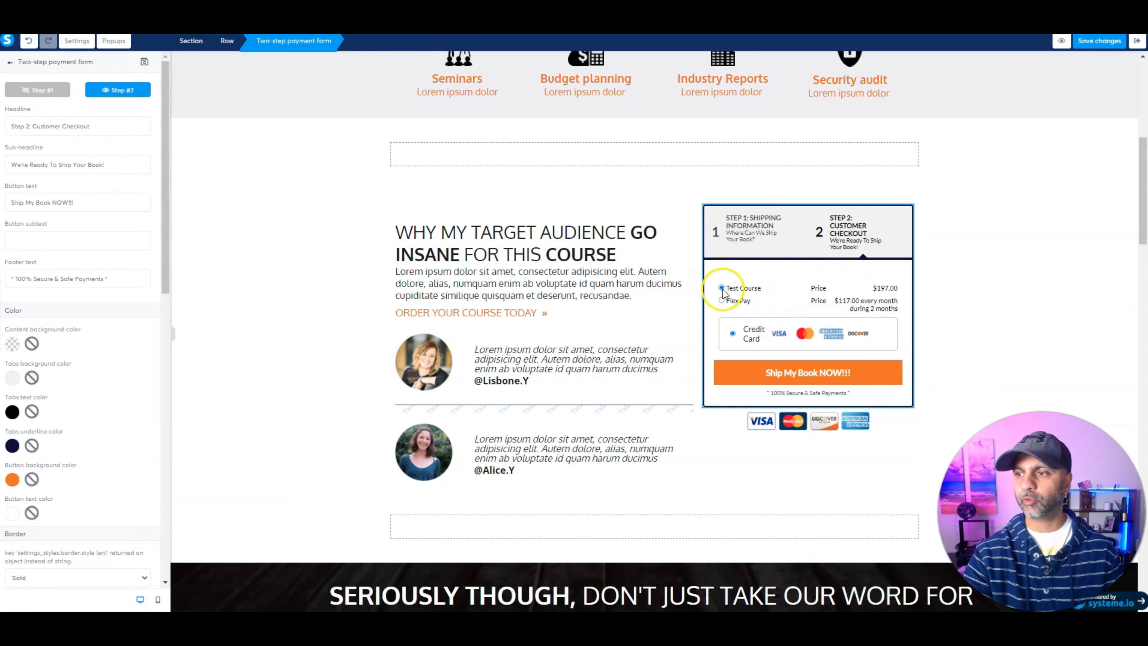
click(856, 299)
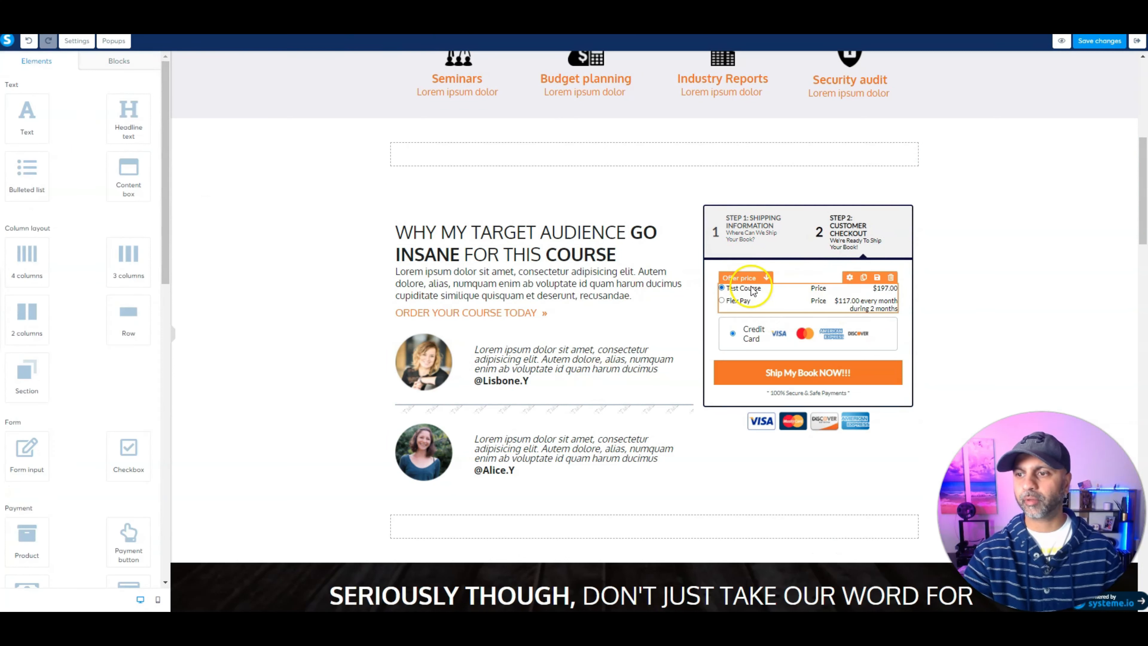
Step: Delete the offer price element from the payment form's Customer Checkout step and add a new one above the credit card option
click(890, 276)
click(618, 91)
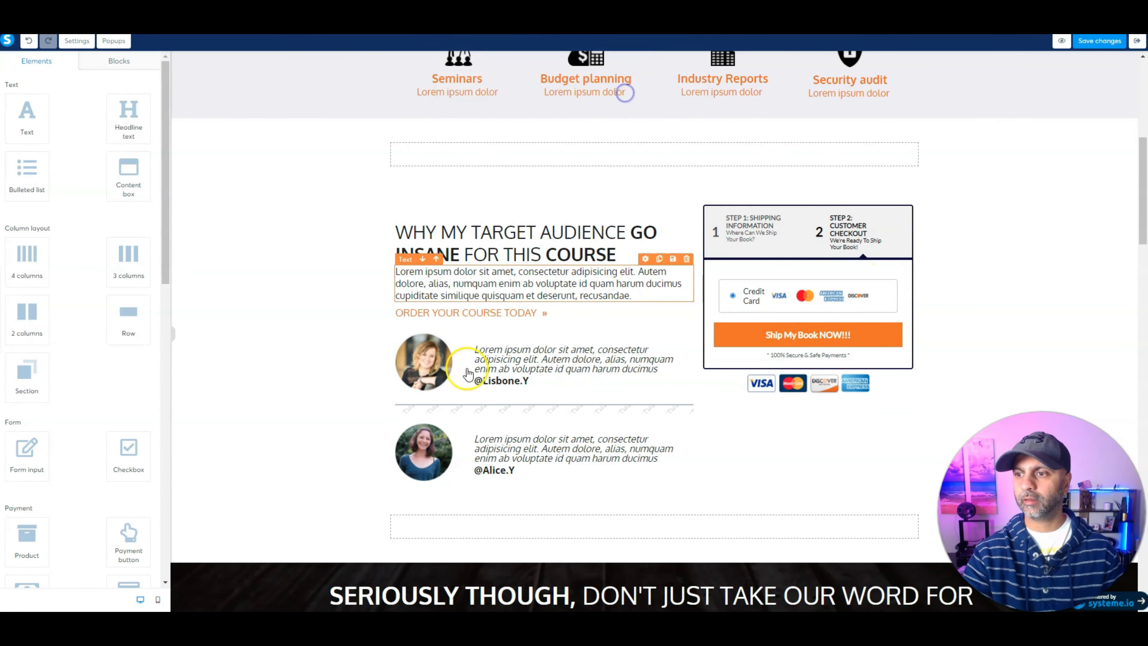
scroll(81, 406, down, 4)
drag(125, 470, 832, 311)
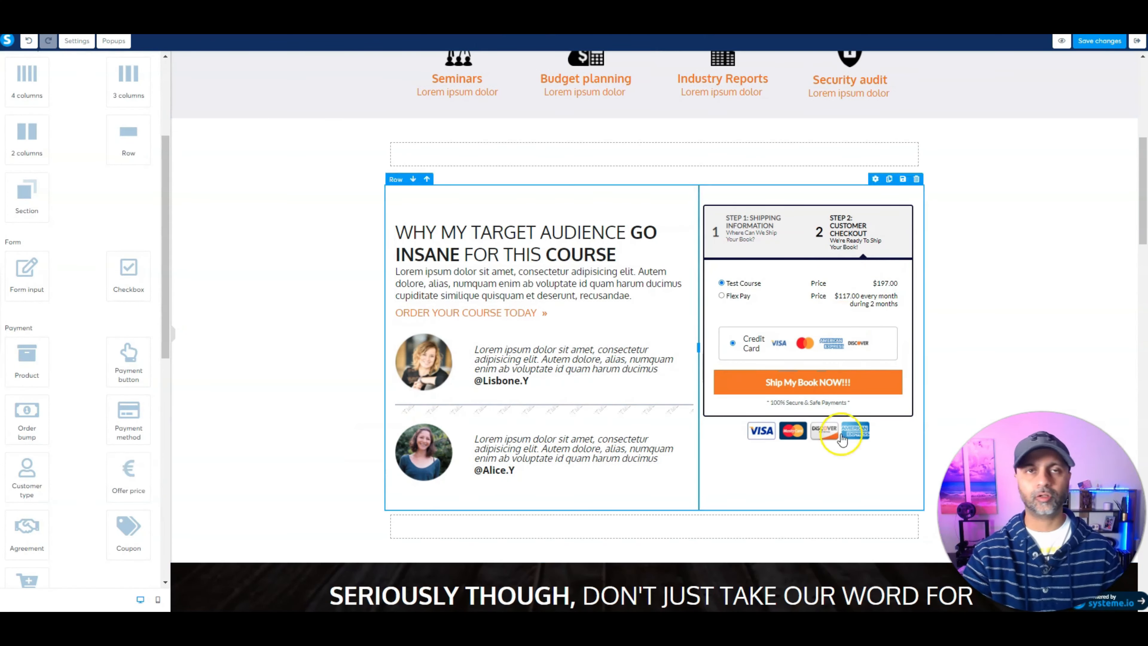
Step: Review the two-step payment form's Step #2 settings, from texts and colors to margins and padding, and save the page changes
click(804, 385)
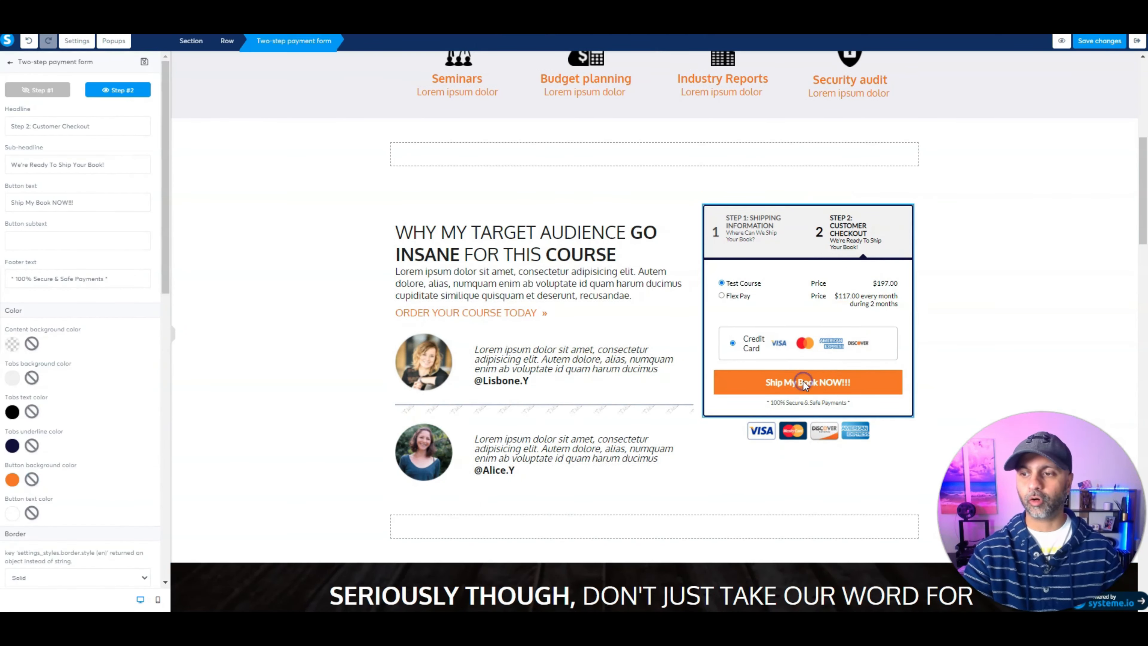
scroll(114, 559, down, 10)
scroll(115, 554, down, 5)
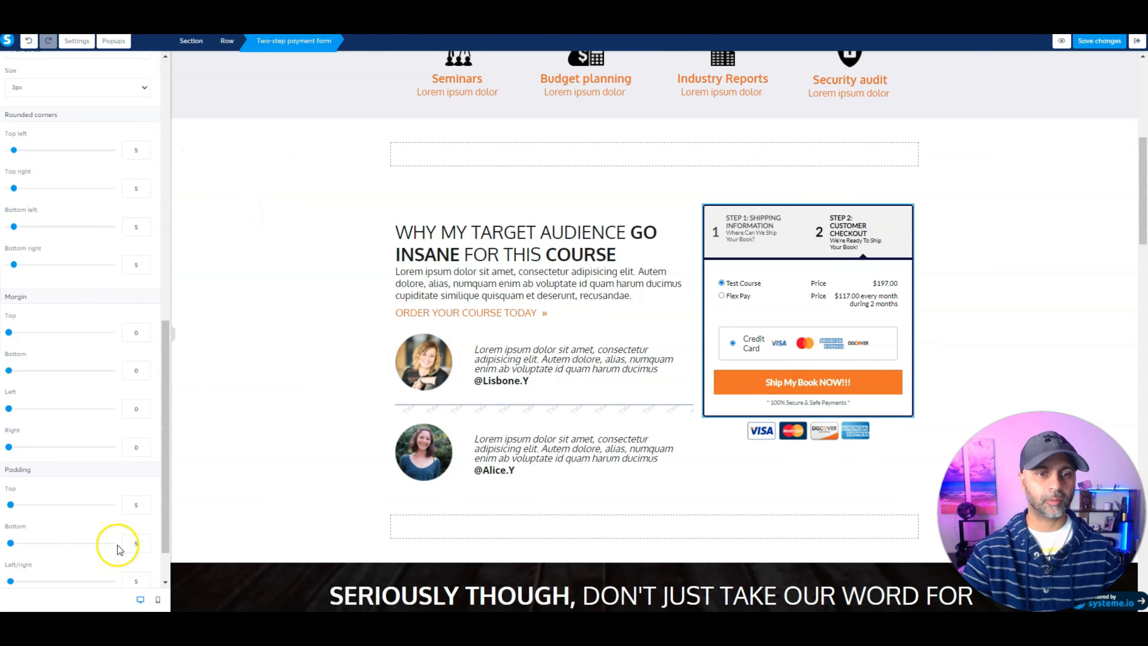
scroll(118, 547, up, 15)
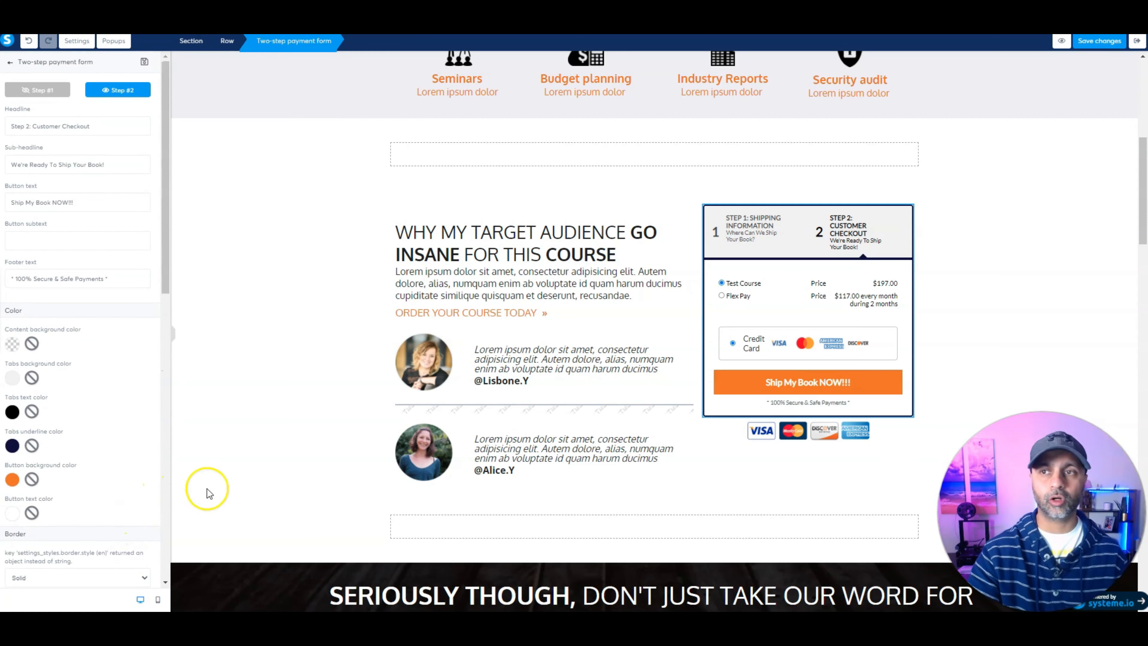
click(1102, 45)
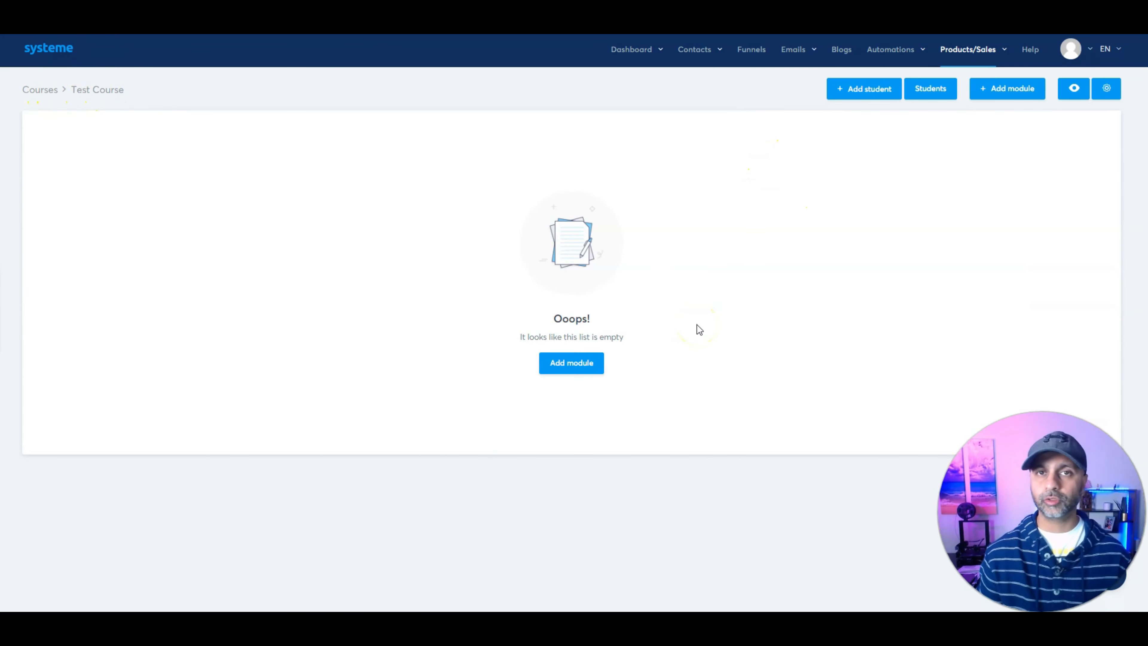
Step: Add a module named "Module 1" to Test Course
click(582, 364)
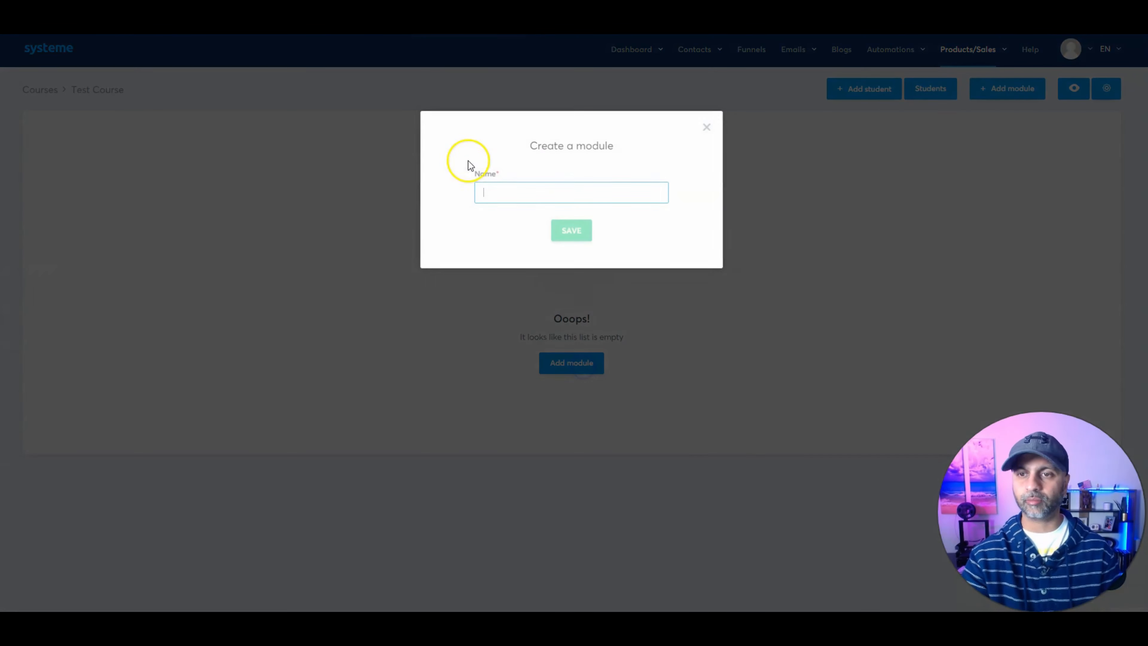
text(Module 1)
key(Return)
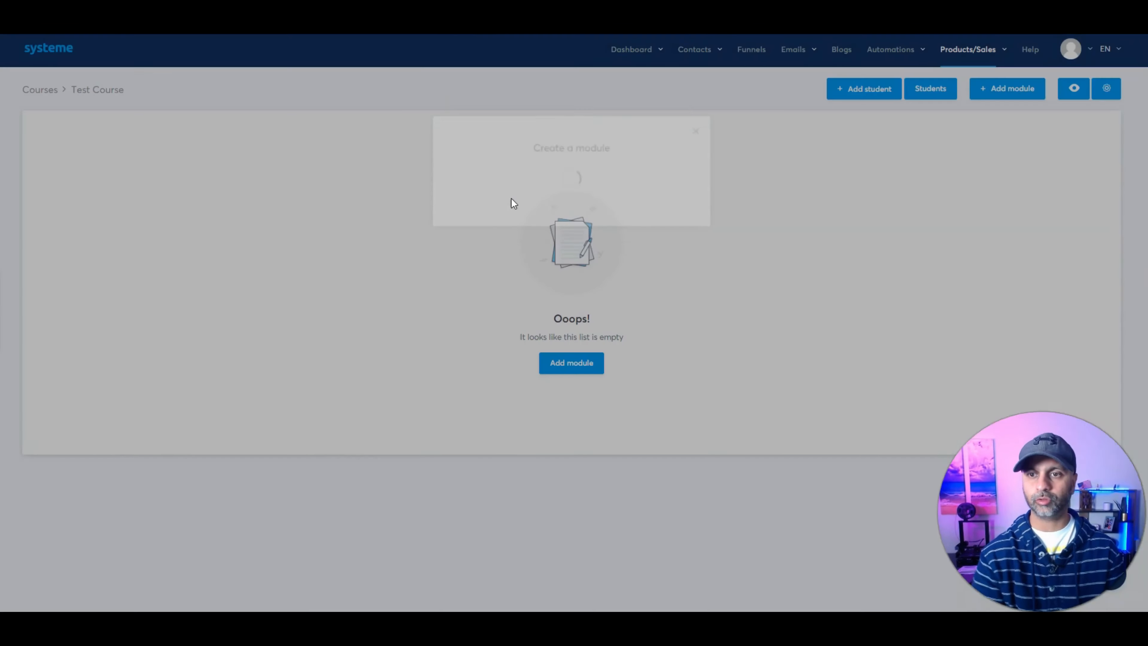
Step: Start a new lecture named "Lesson 1" in Module 1 and read the help note on the delay after previous lecture
click(590, 178)
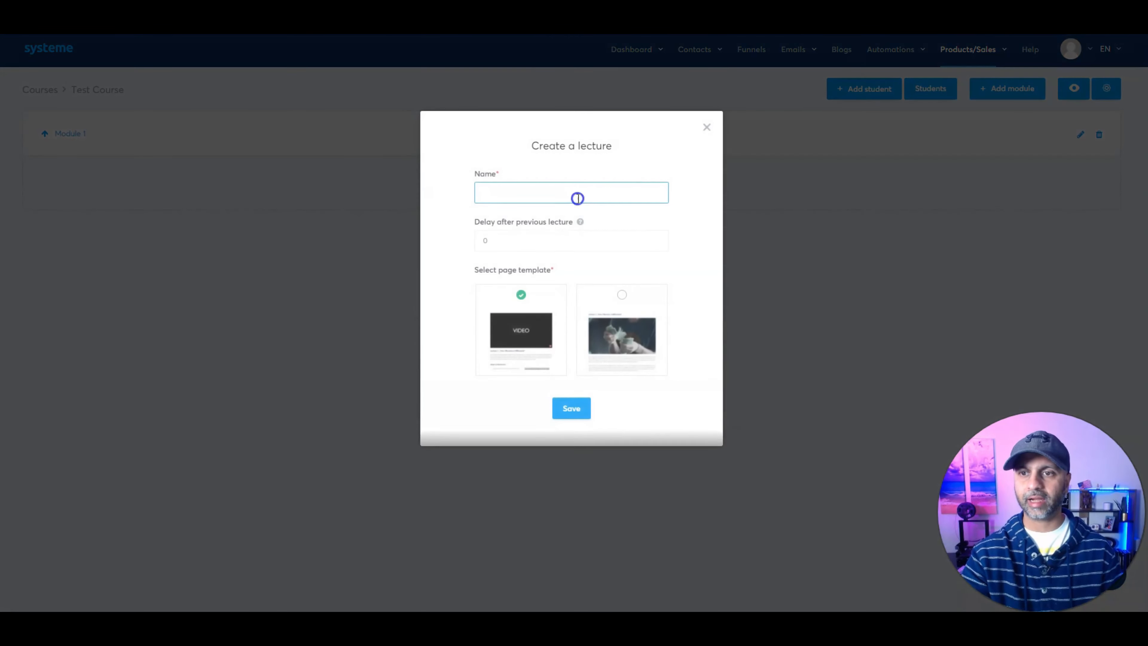
text(Lesson 1)
key(Tab)
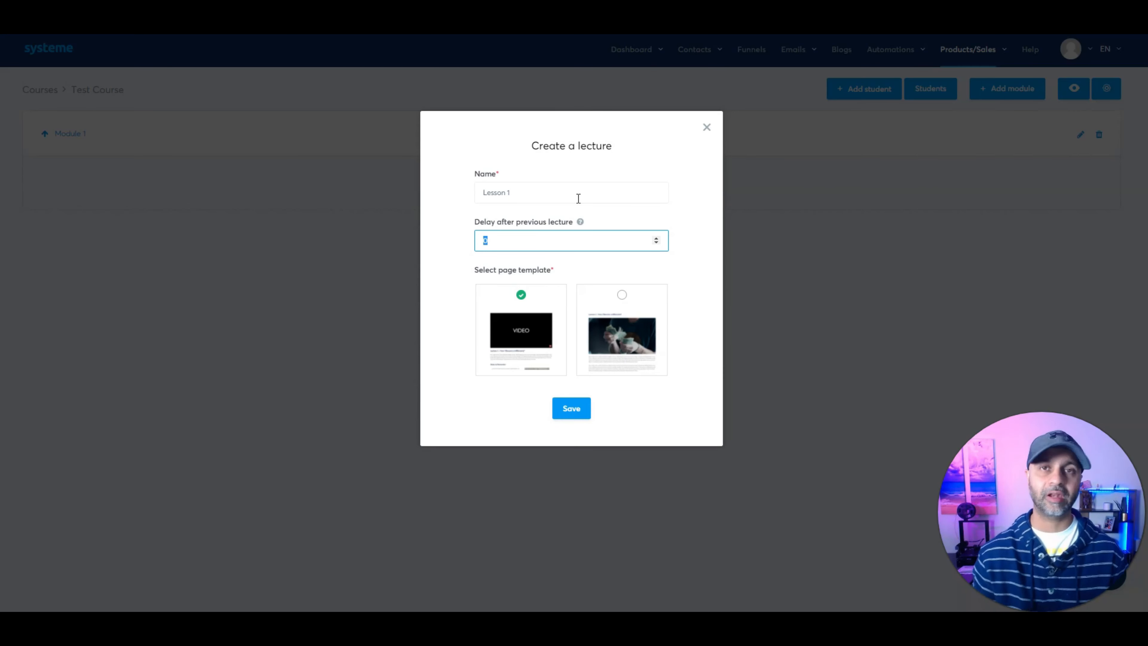
click(580, 223)
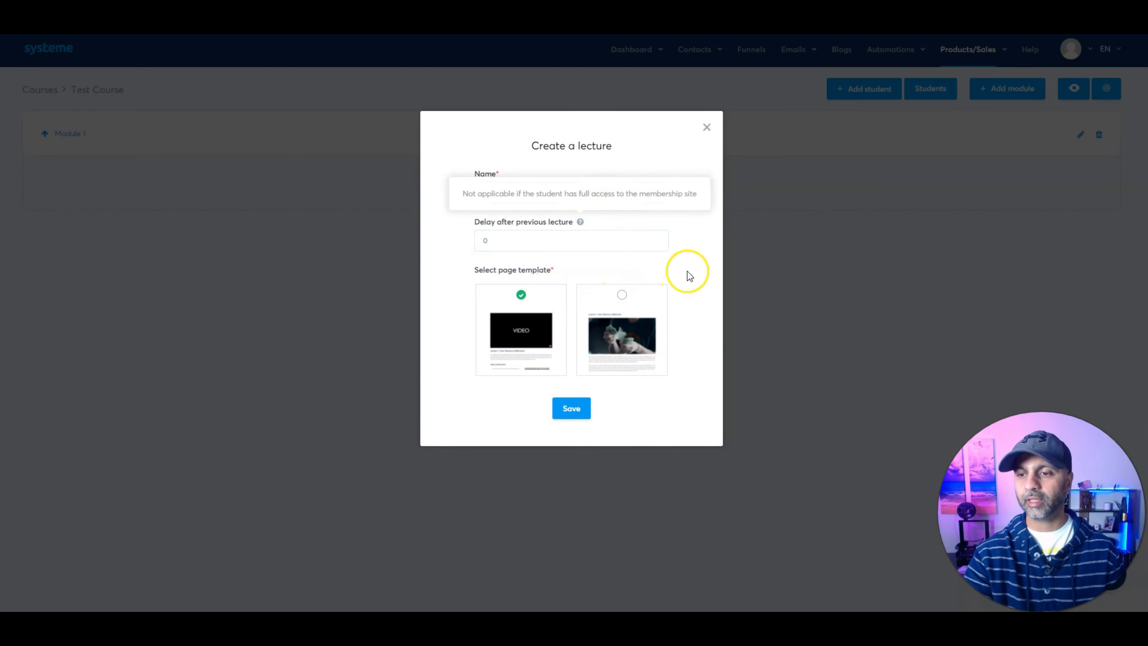
Step: Preview the page template with the large image, and create the lecture with the video page template
mouse_move(642, 360)
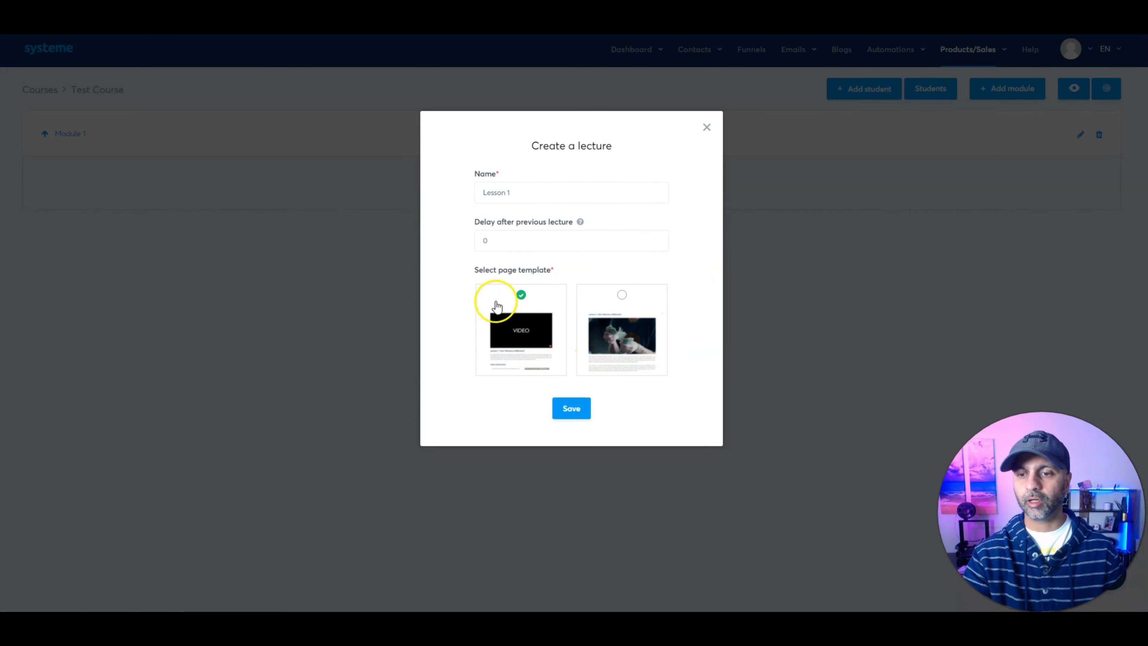
click(613, 345)
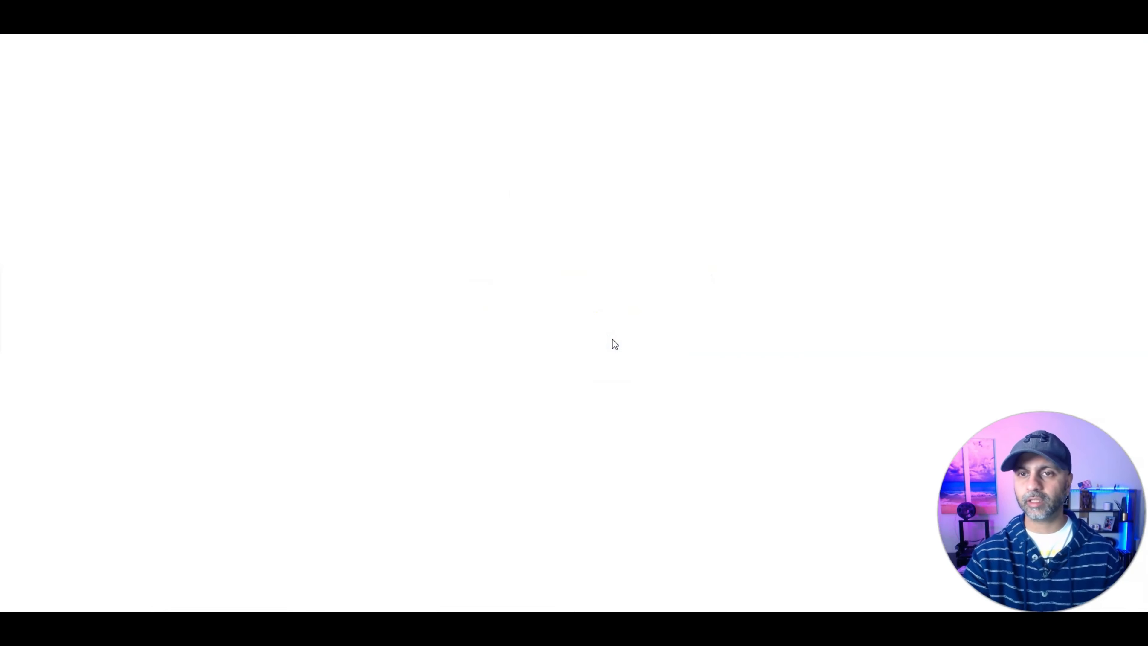
scroll(479, 308, down, 10)
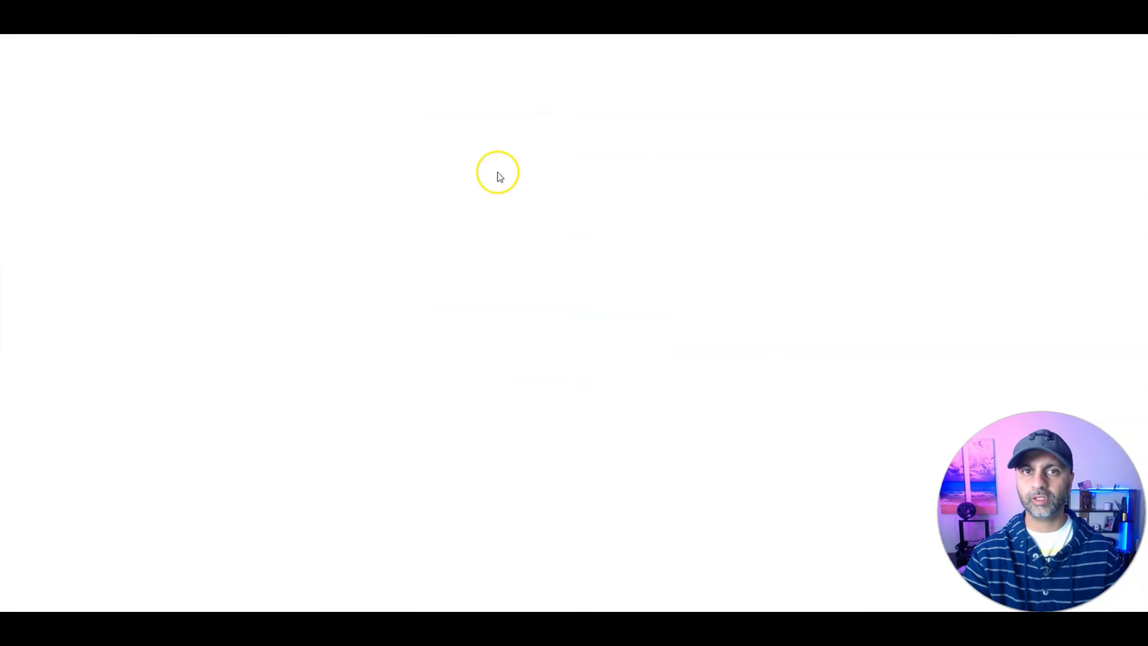
scroll(608, 211, down, 10)
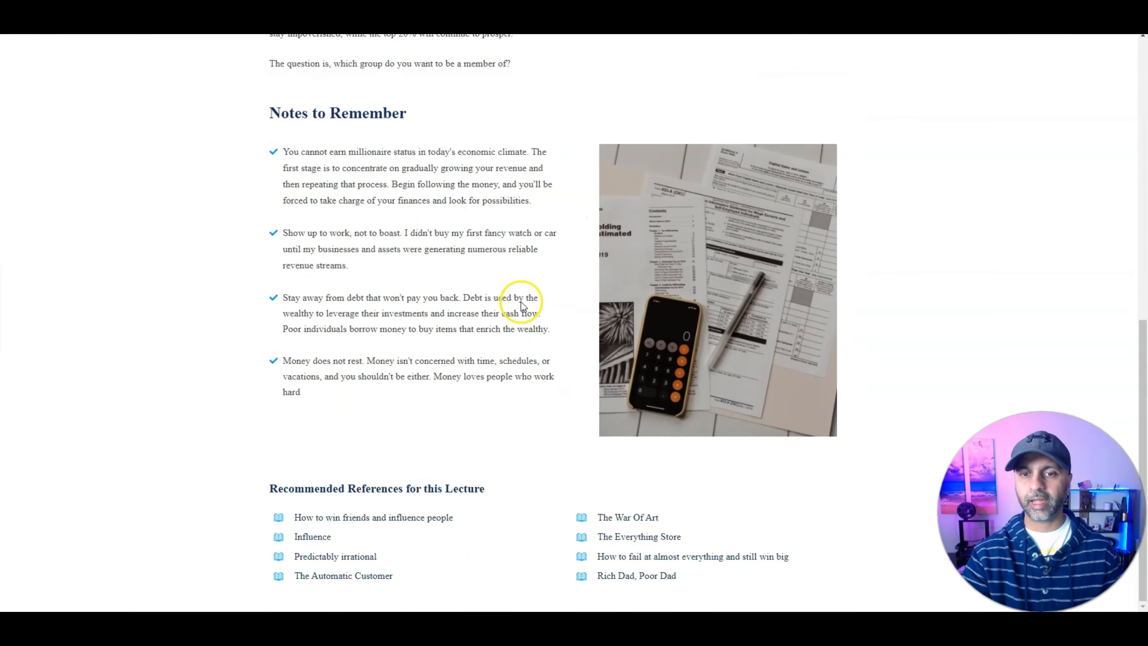
scroll(417, 57, up, 6)
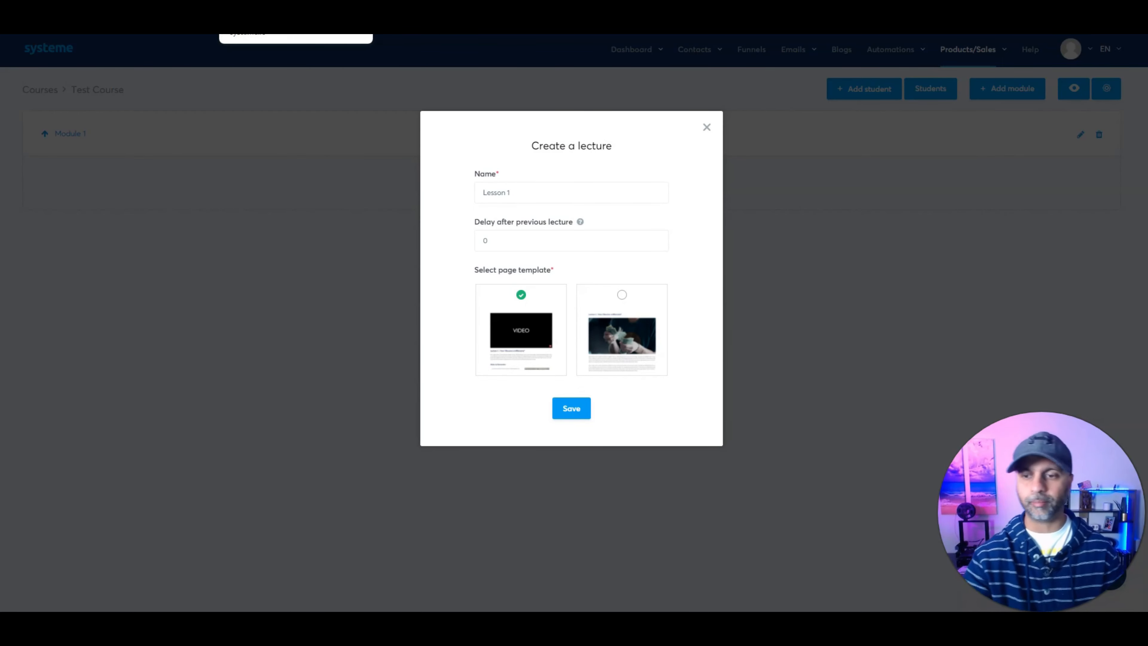
click(583, 408)
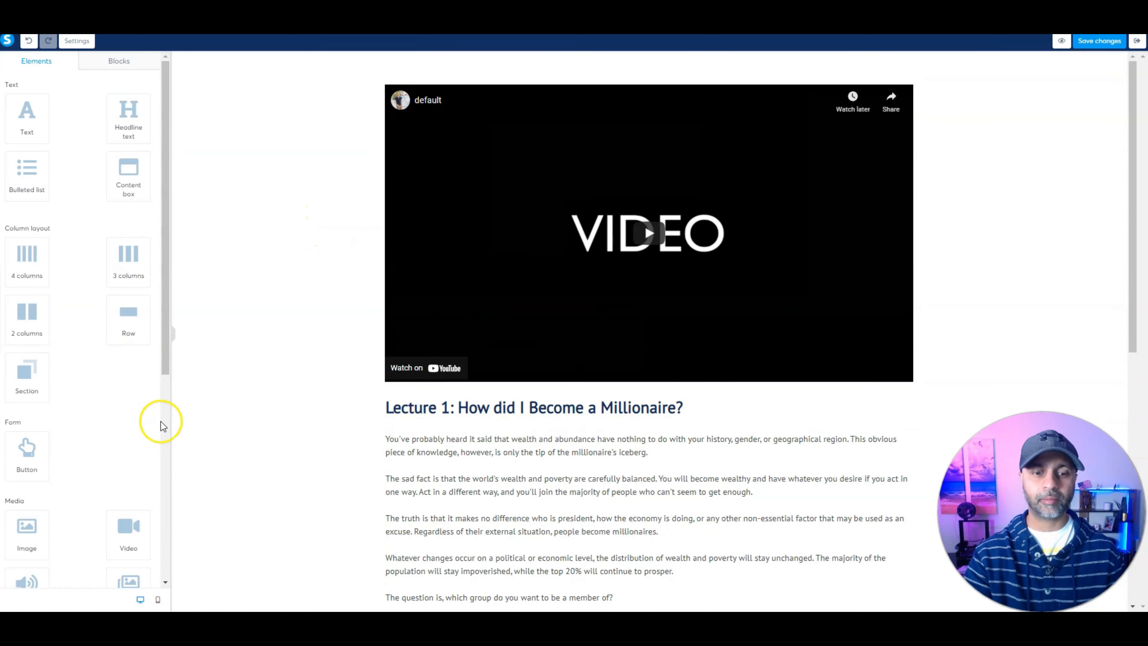
Step: Look through the elements available for the lecture page and clear the page's template content
scroll(96, 378, down, 6)
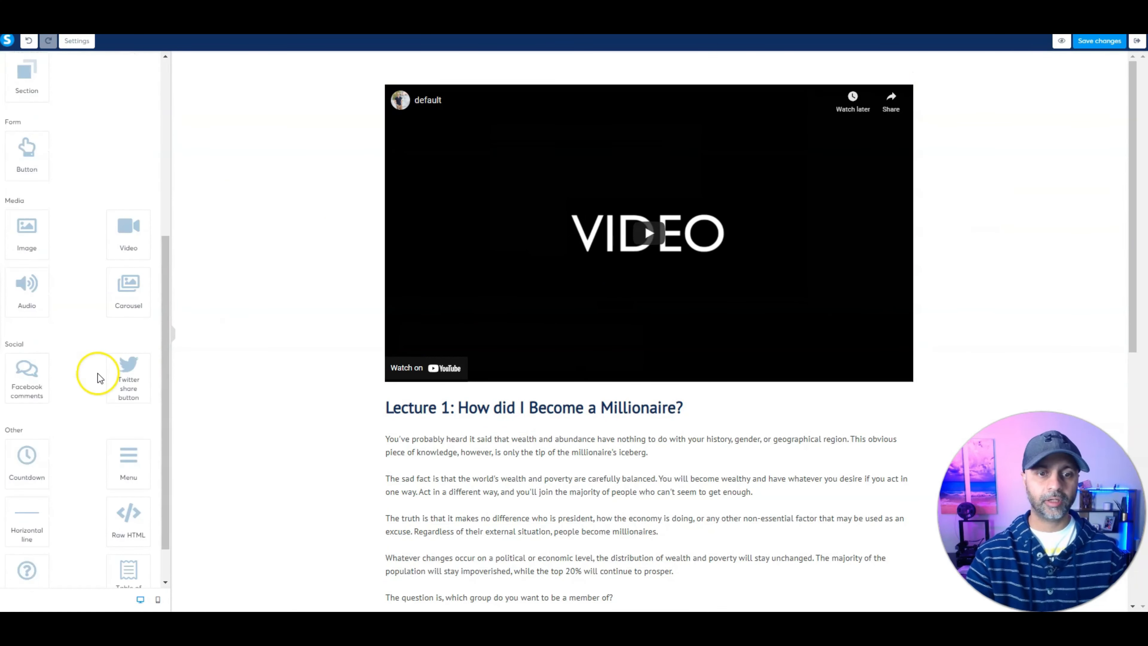
scroll(69, 303, down, 1)
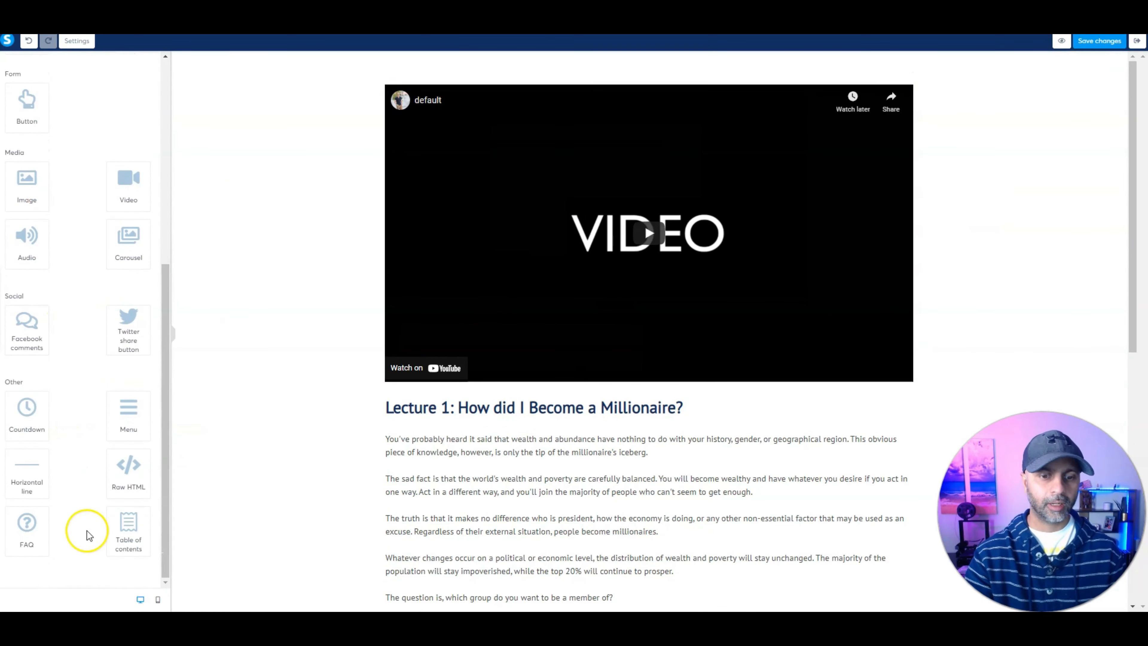
scroll(75, 501, up, 7)
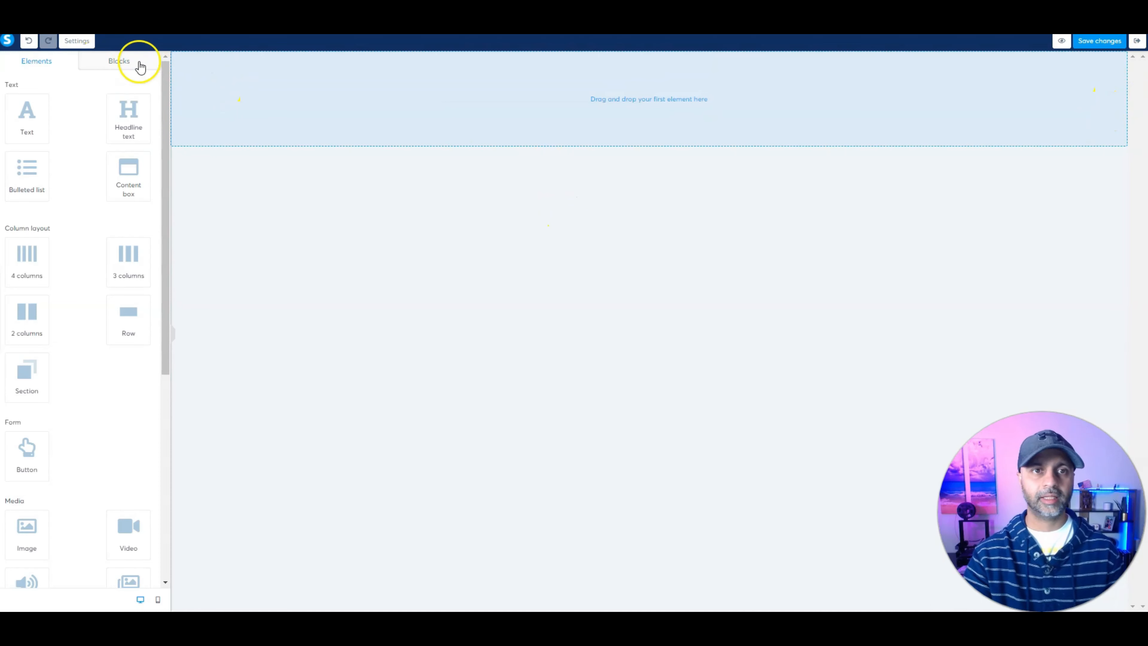
Step: Try out the saved "Updated lesson" master block on the empty lecture page, and delete its section
click(132, 61)
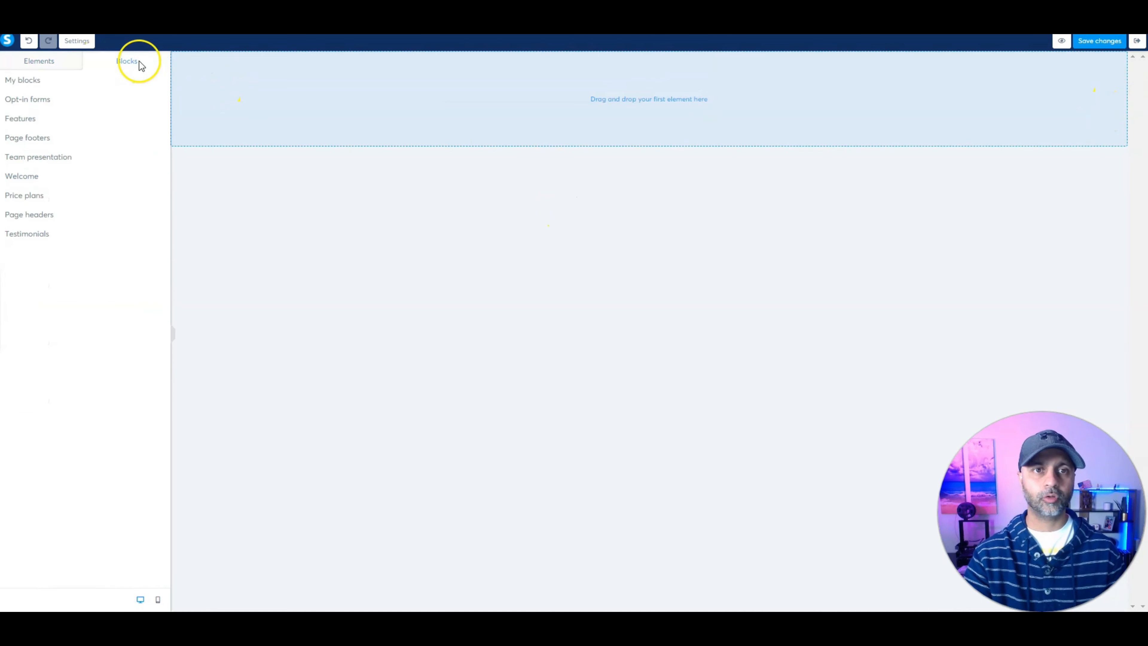
click(23, 80)
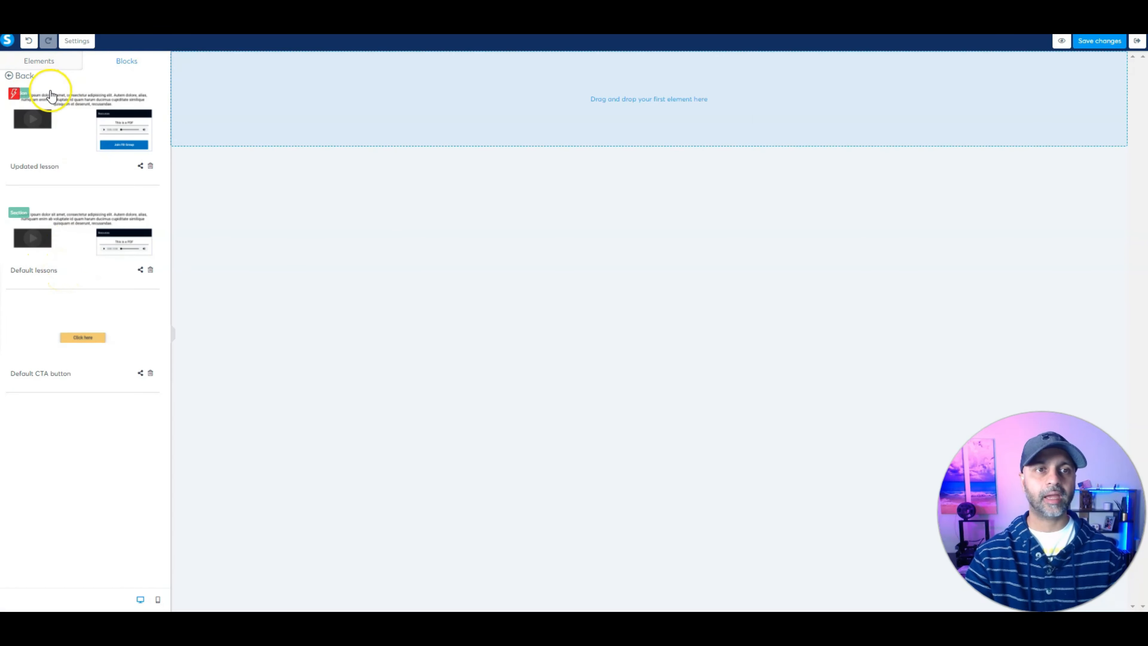
click(68, 141)
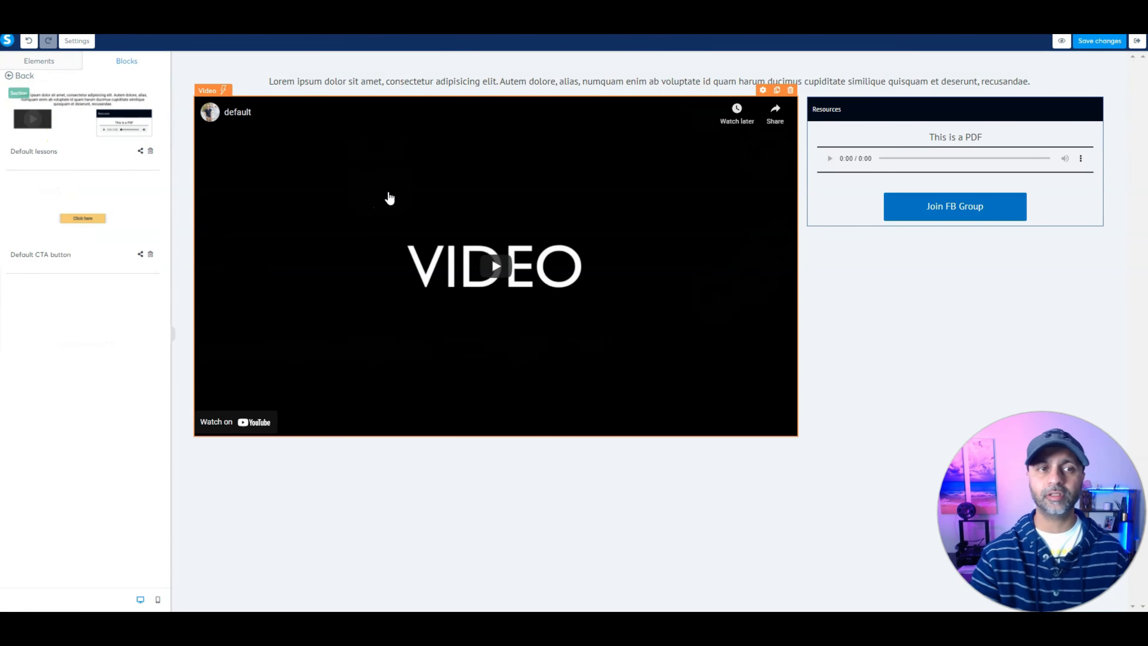
click(740, 110)
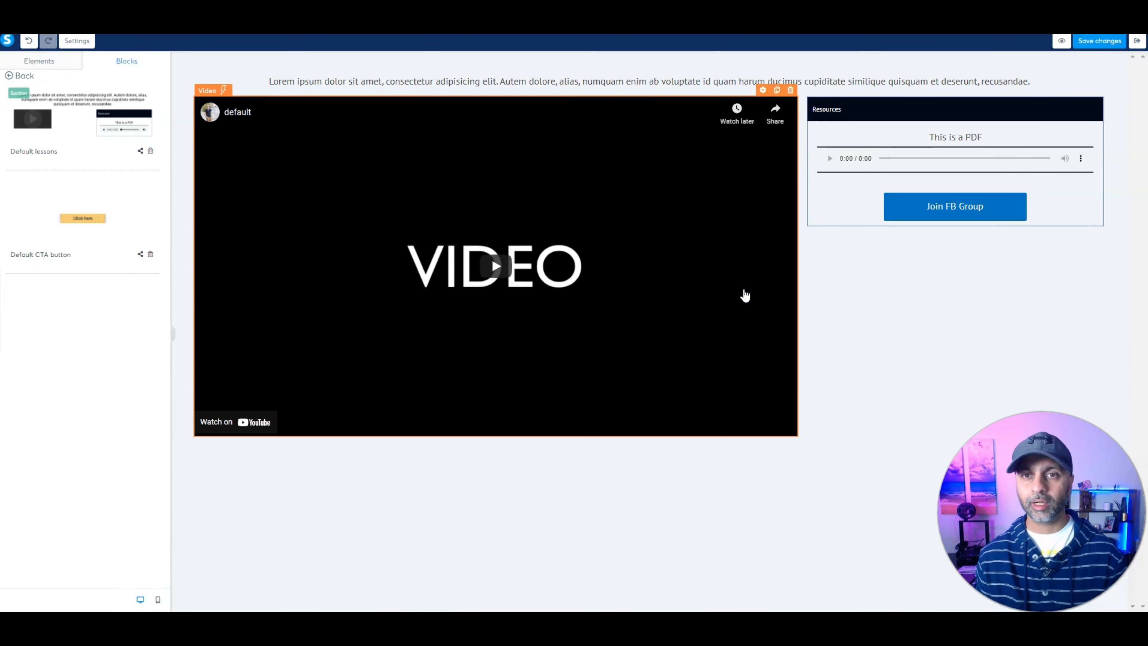
click(1112, 69)
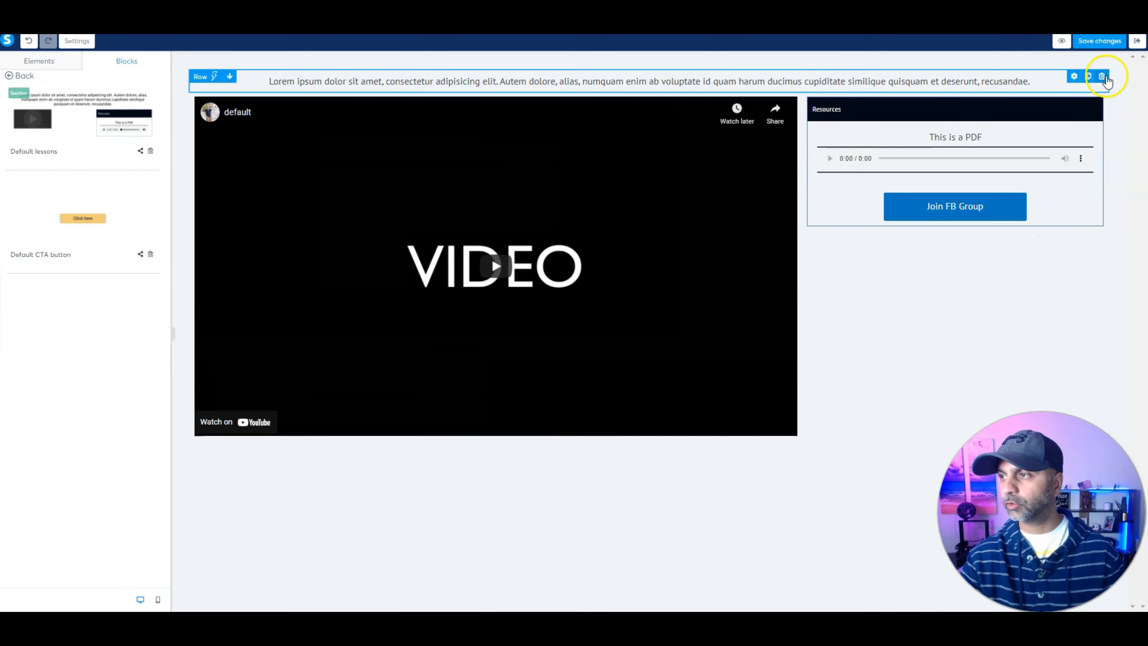
click(1120, 57)
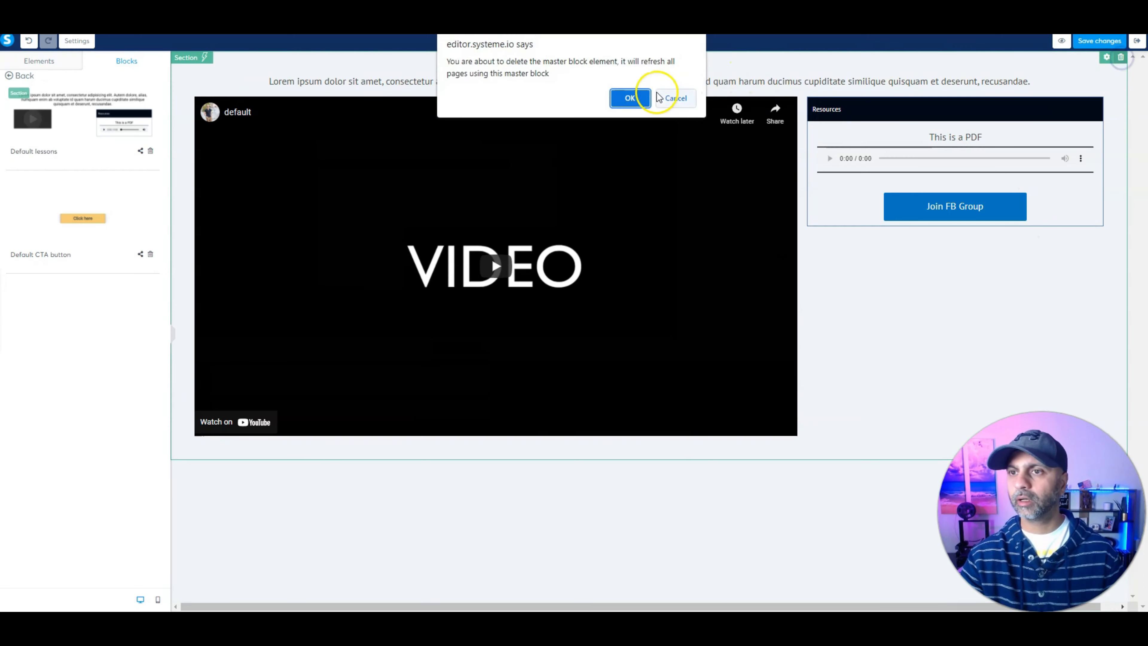
click(629, 96)
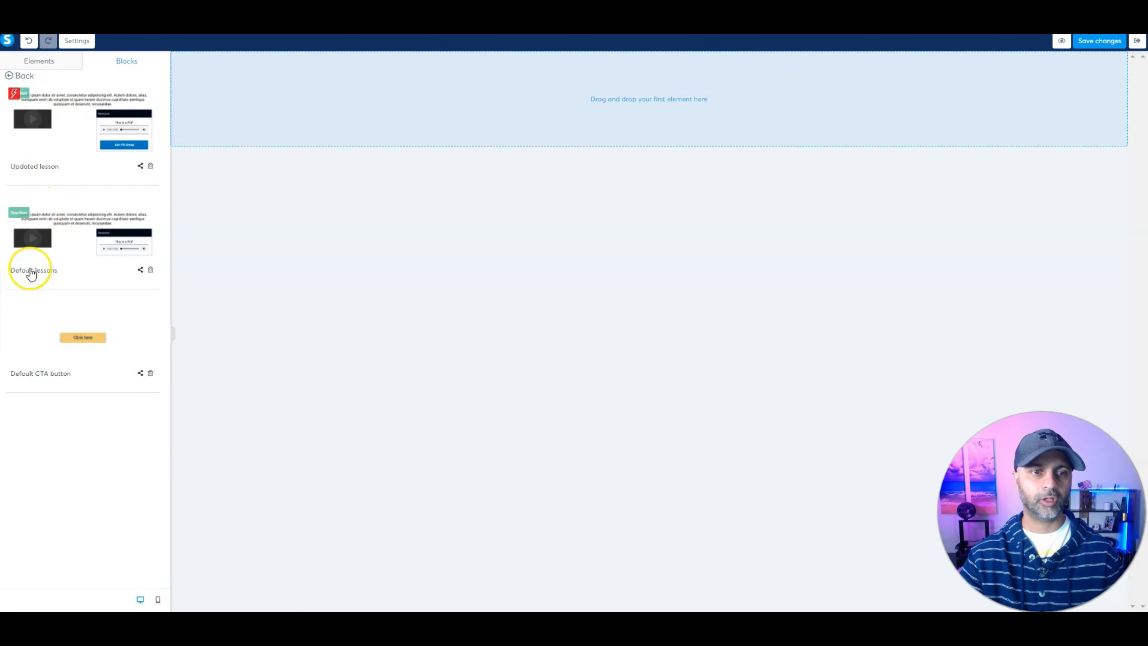
Step: Insert the saved "Default lessons" block and save its section as a new, non-master block titled "Test Block 1"
click(52, 245)
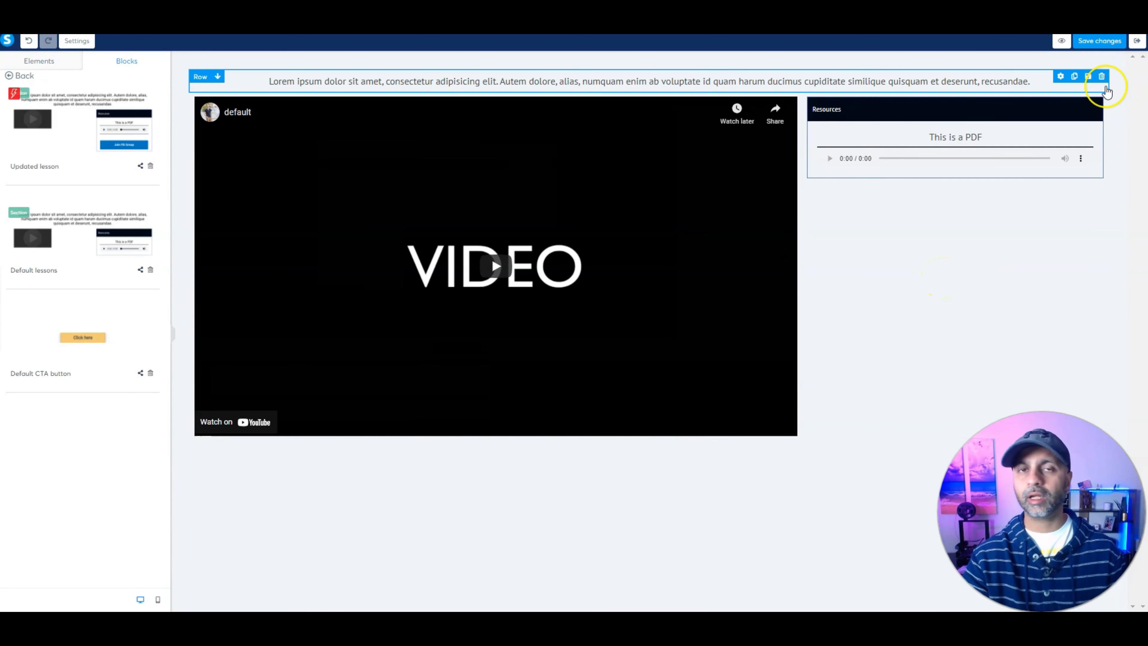
mouse_move(1116, 91)
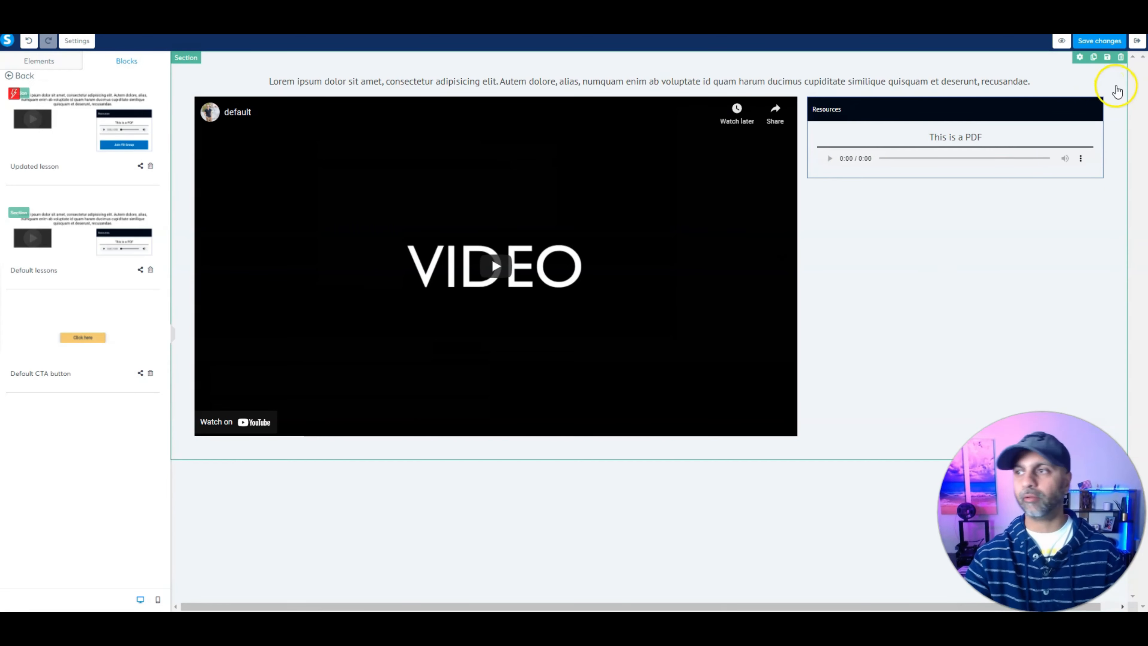
click(1108, 59)
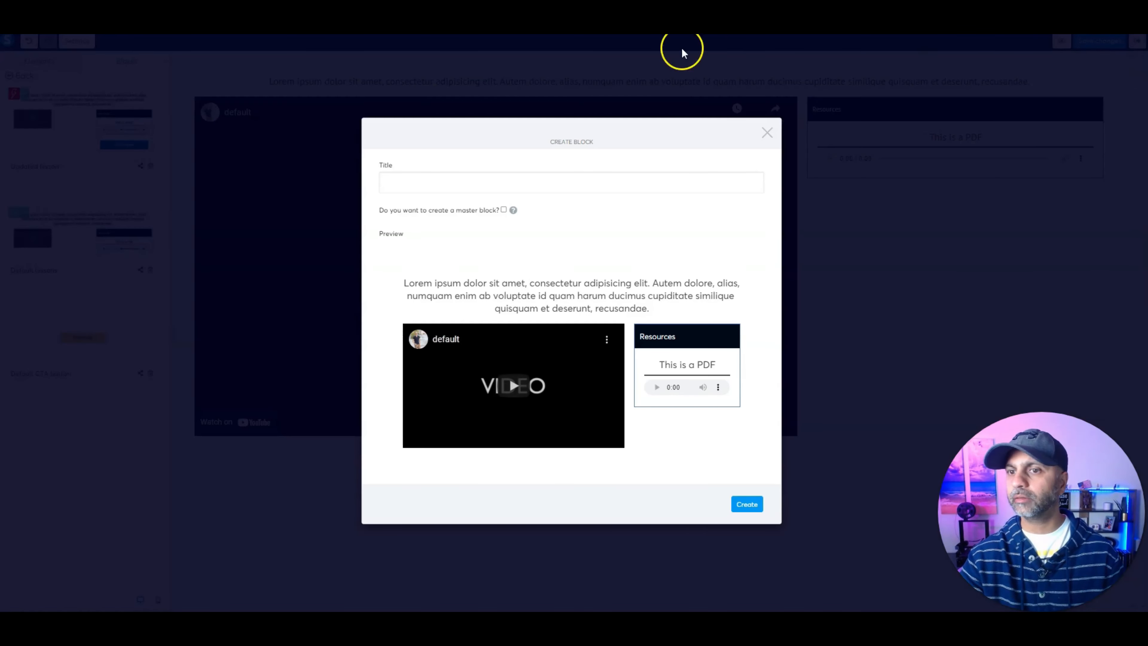
click(494, 183)
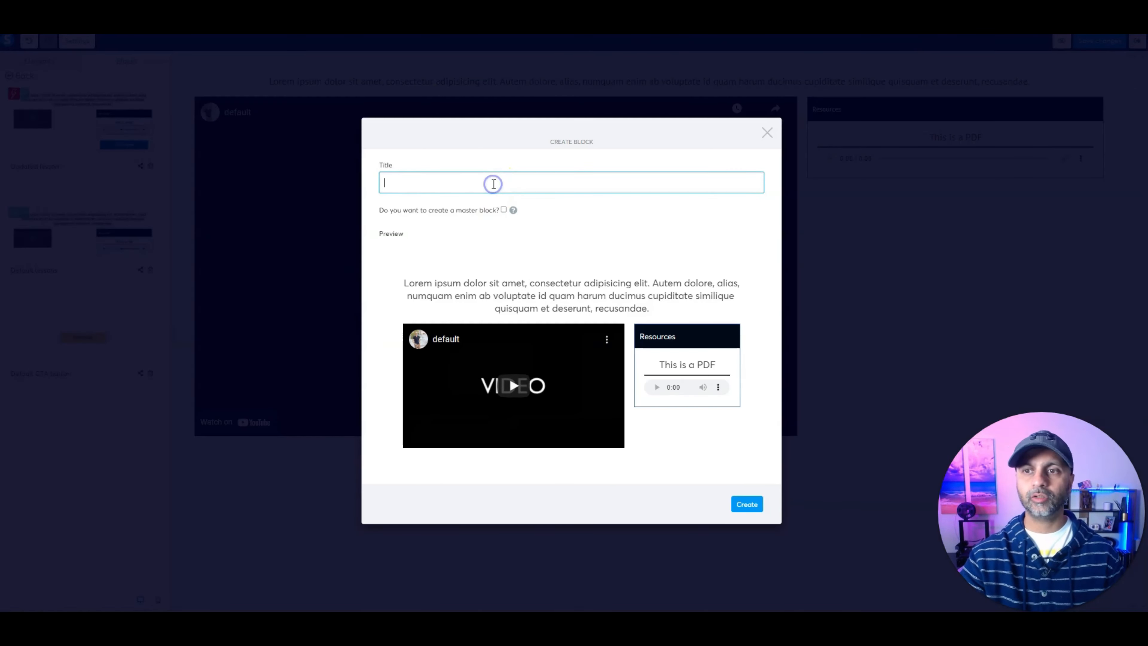
text(Test Block 1)
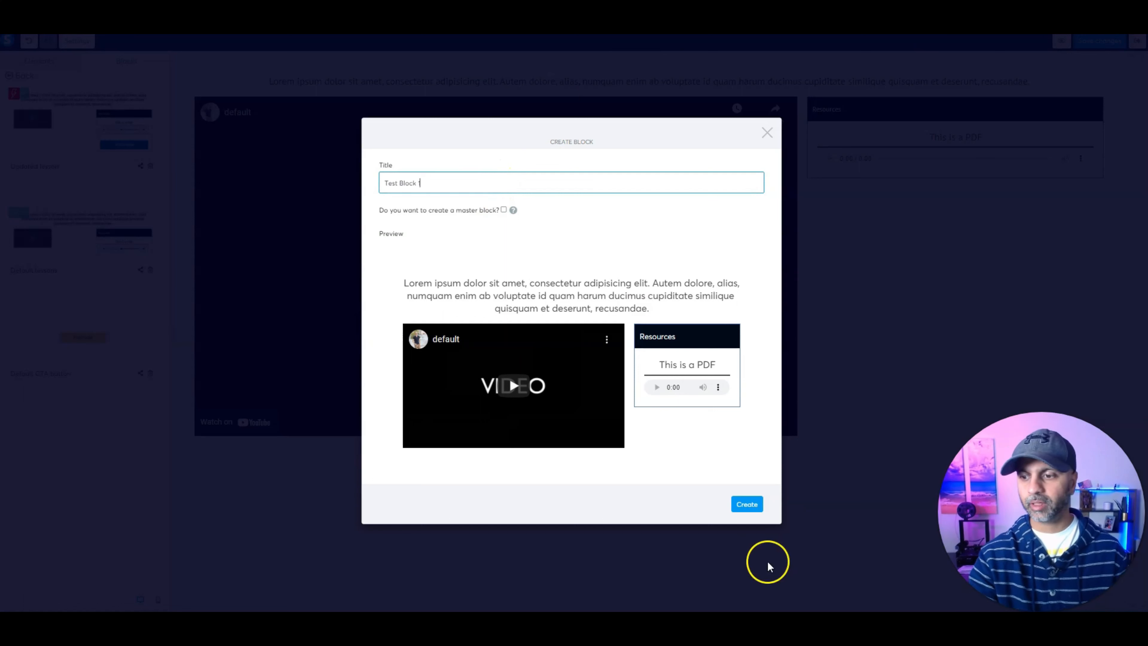
click(745, 503)
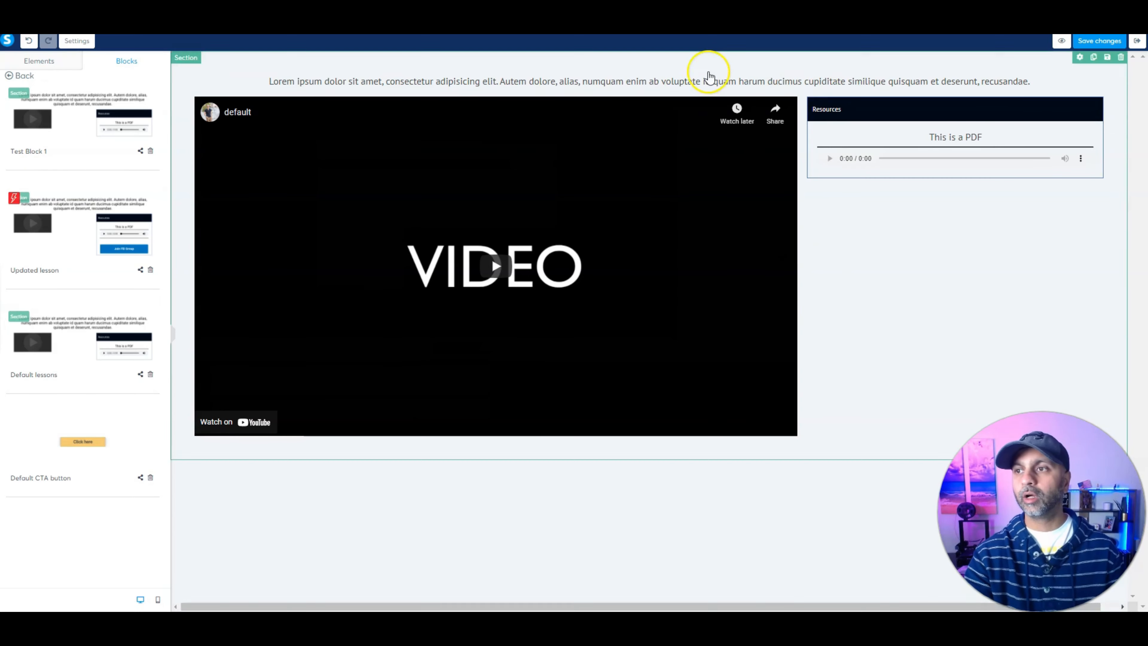
Step: Insert the saved "Default CTA button" block below the lesson video and open its button settings
click(78, 431)
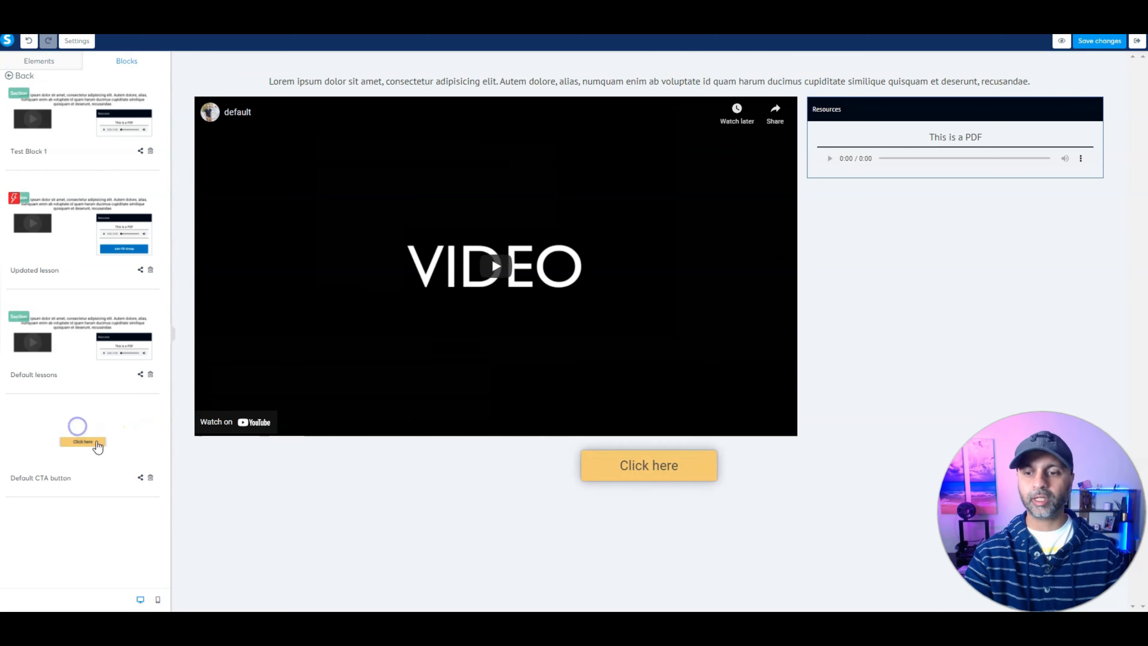
click(622, 473)
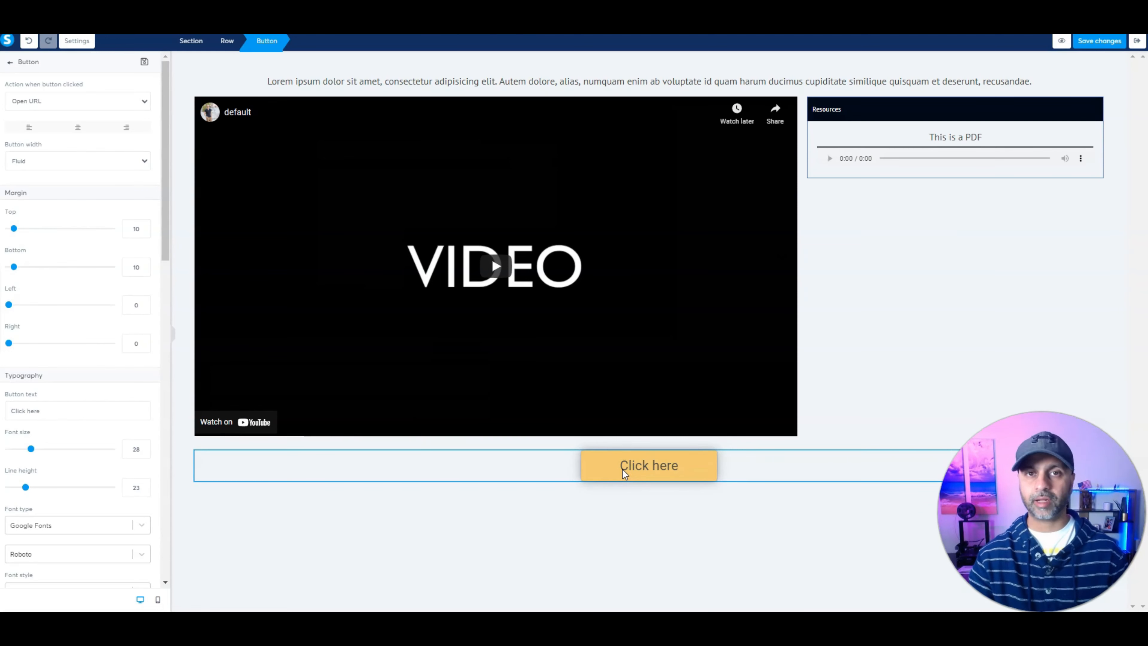
Step: Change the lesson video's type to an uploaded file and insert the existing welcome video from the video library
click(675, 267)
click(285, 164)
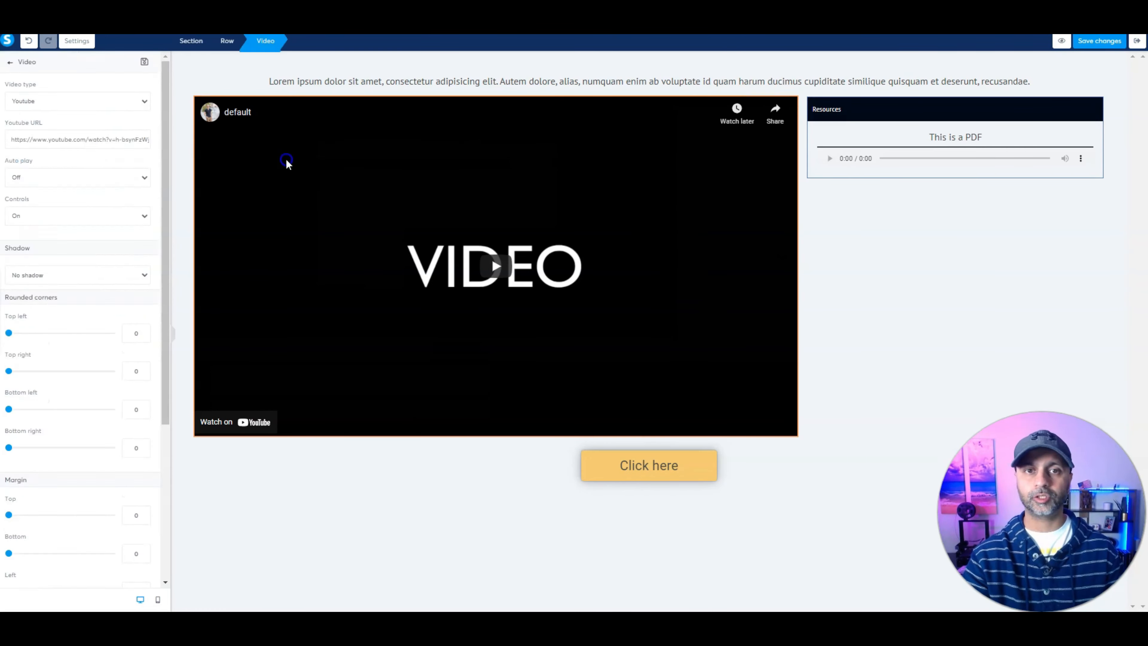
click(44, 98)
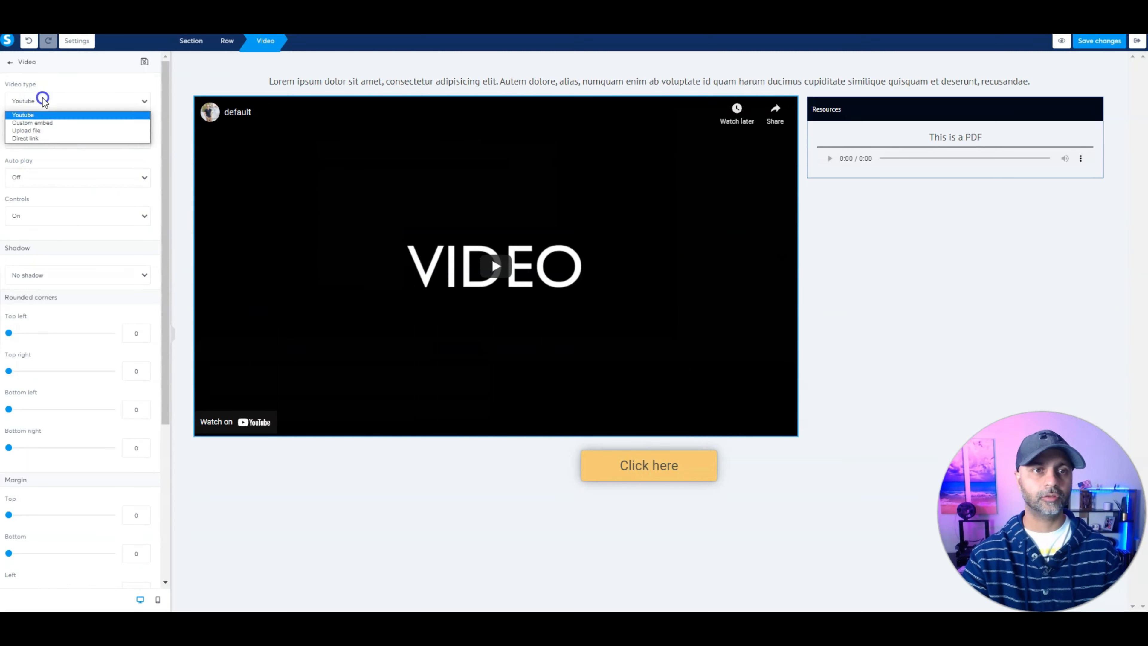
click(42, 131)
click(140, 140)
click(406, 236)
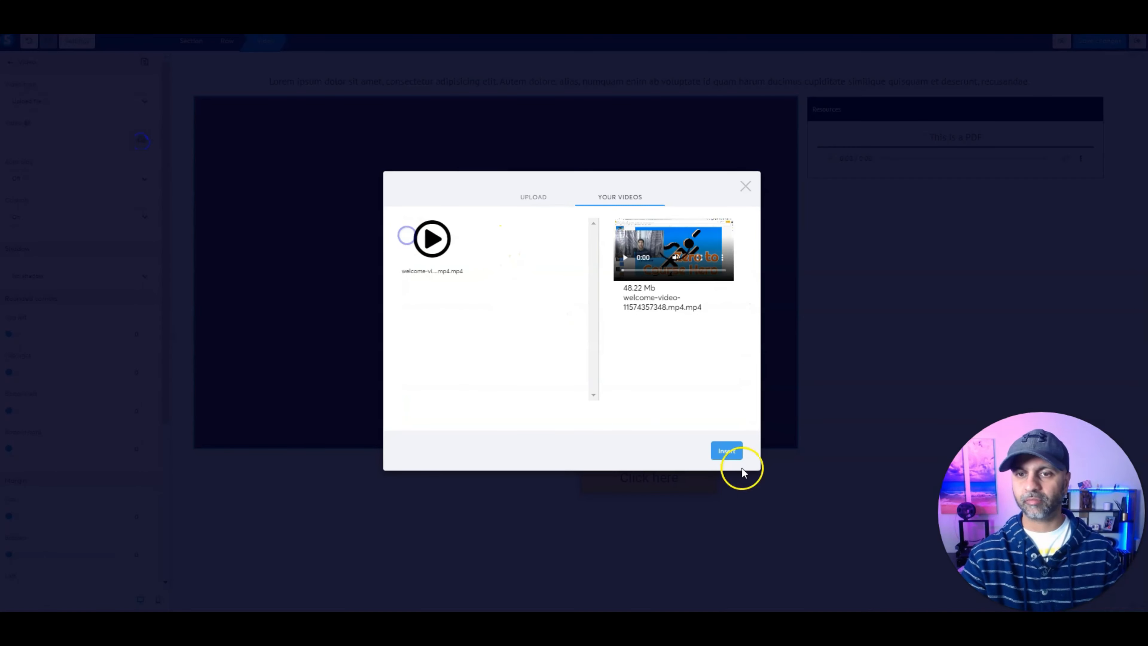
click(714, 447)
Step: Review the video's playback options, keeping auto play off and controls on, and save the page changes
click(44, 182)
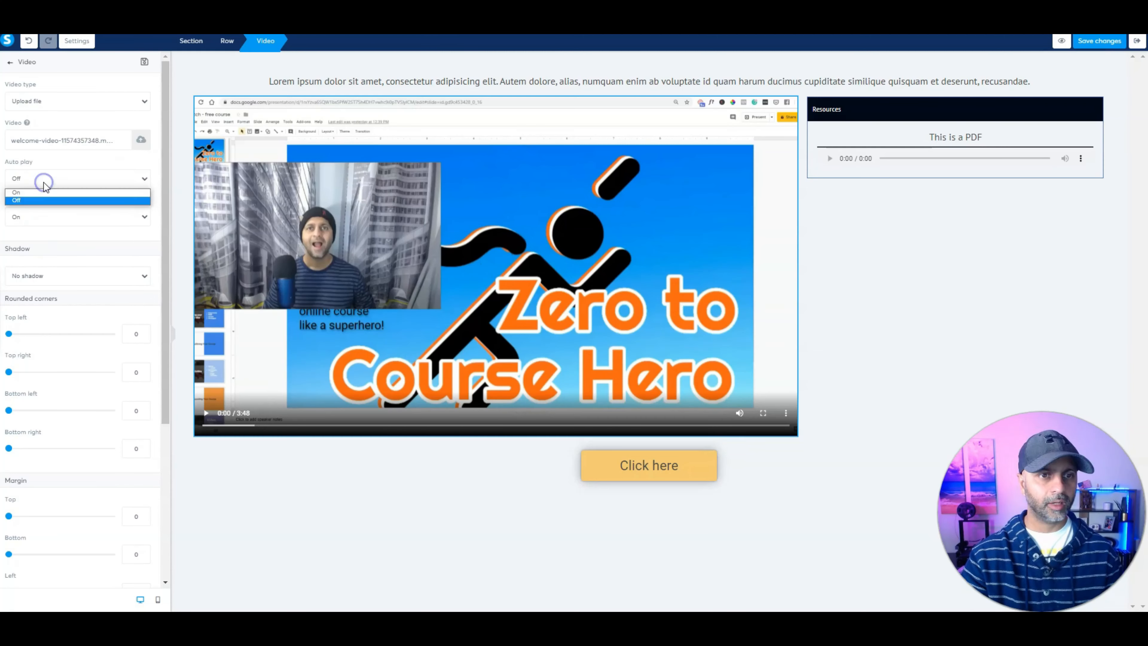
click(44, 182)
click(39, 220)
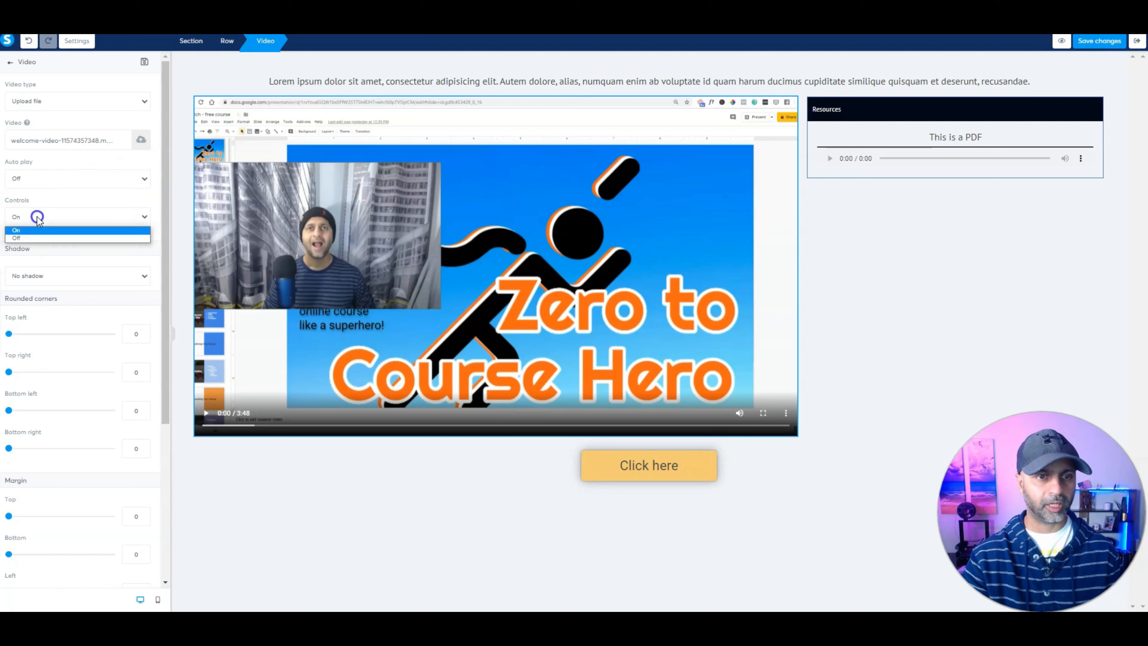
click(37, 222)
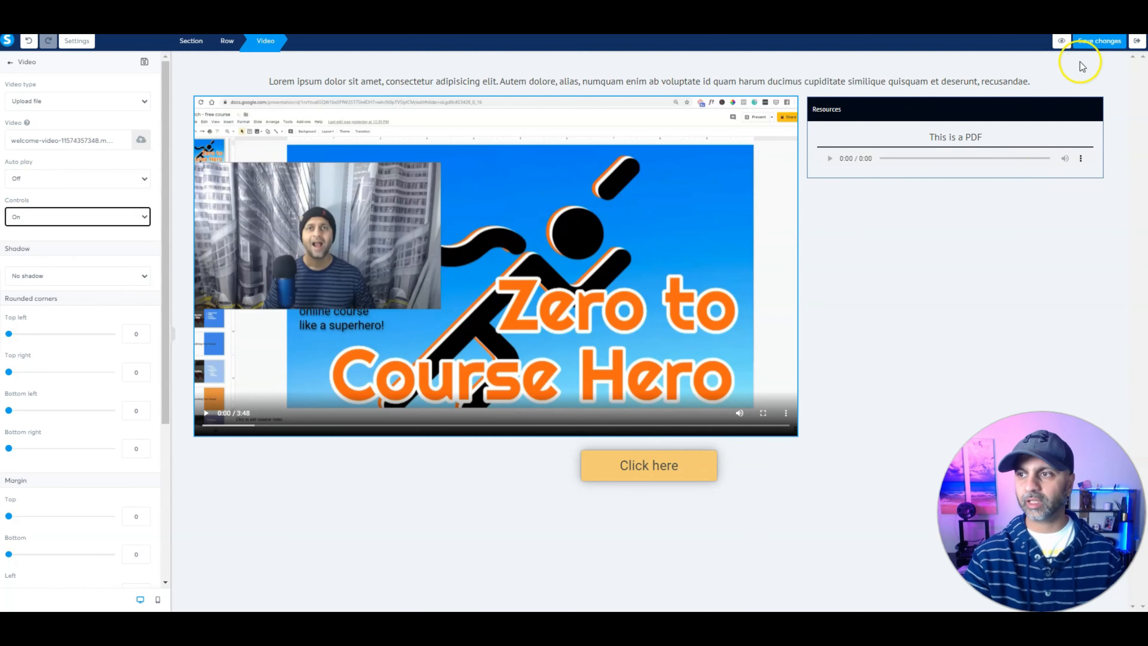
click(1099, 45)
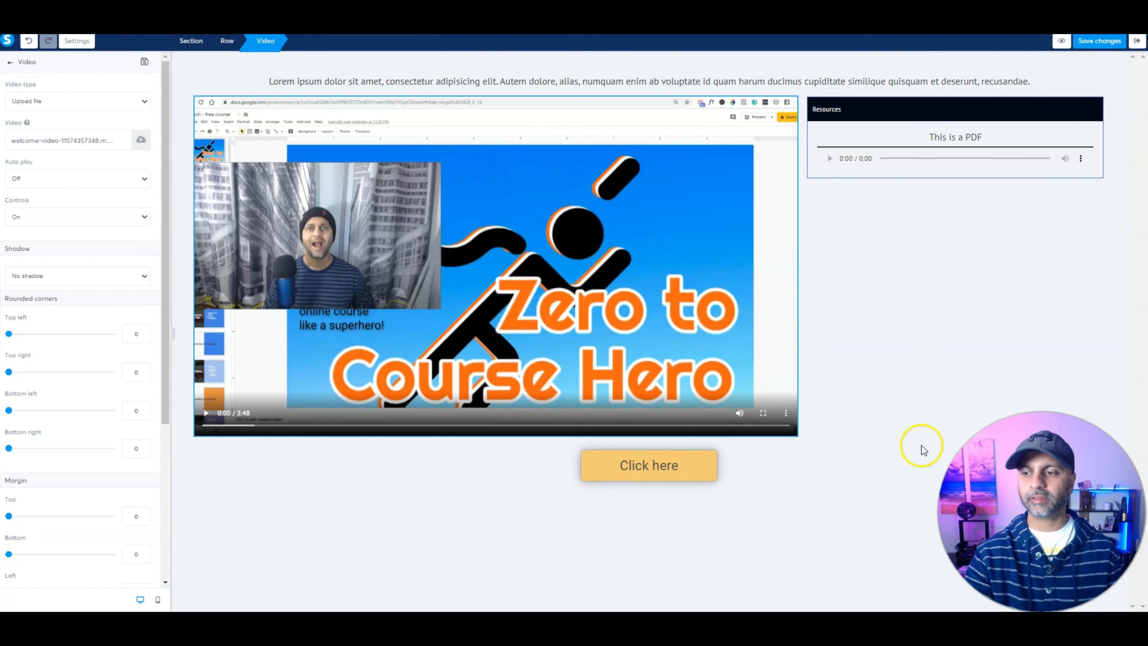
Step: Paste the copied snippet from the clipboard history into the lecture page's footer code and save it
click(76, 42)
scroll(67, 406, down, 3)
click(38, 514)
key(super+v)
click(494, 307)
click(720, 470)
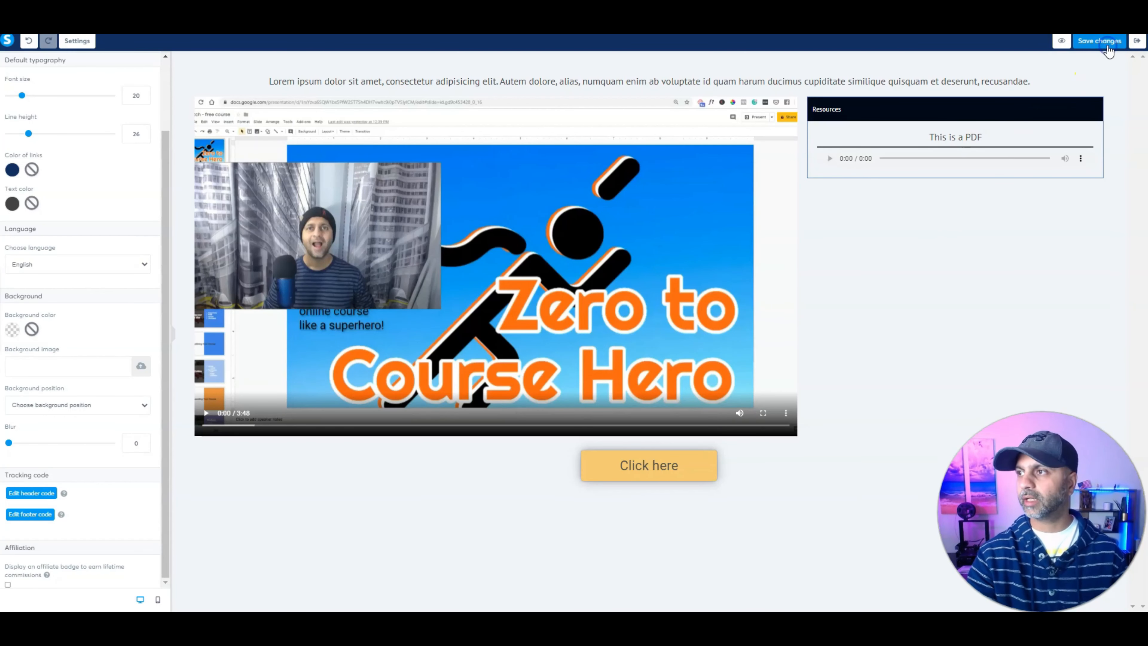
Step: Preview the lecture page and examine the Hyvor Talk area and the completion control below the call-to-action button
click(1061, 40)
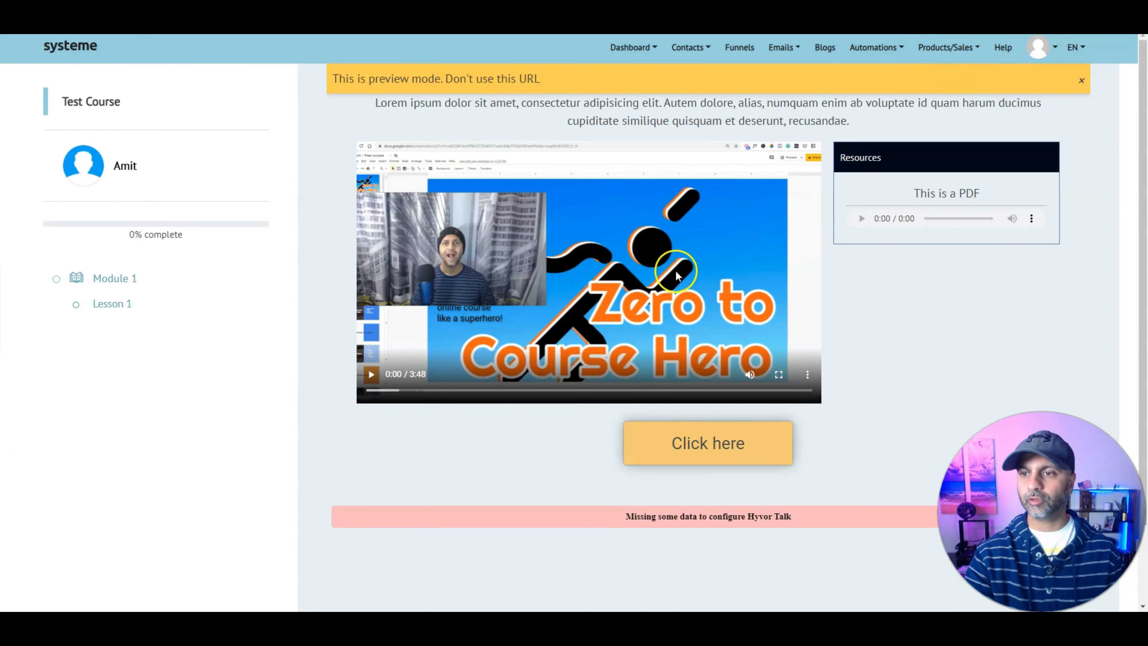
drag(793, 517, 574, 518)
click(869, 515)
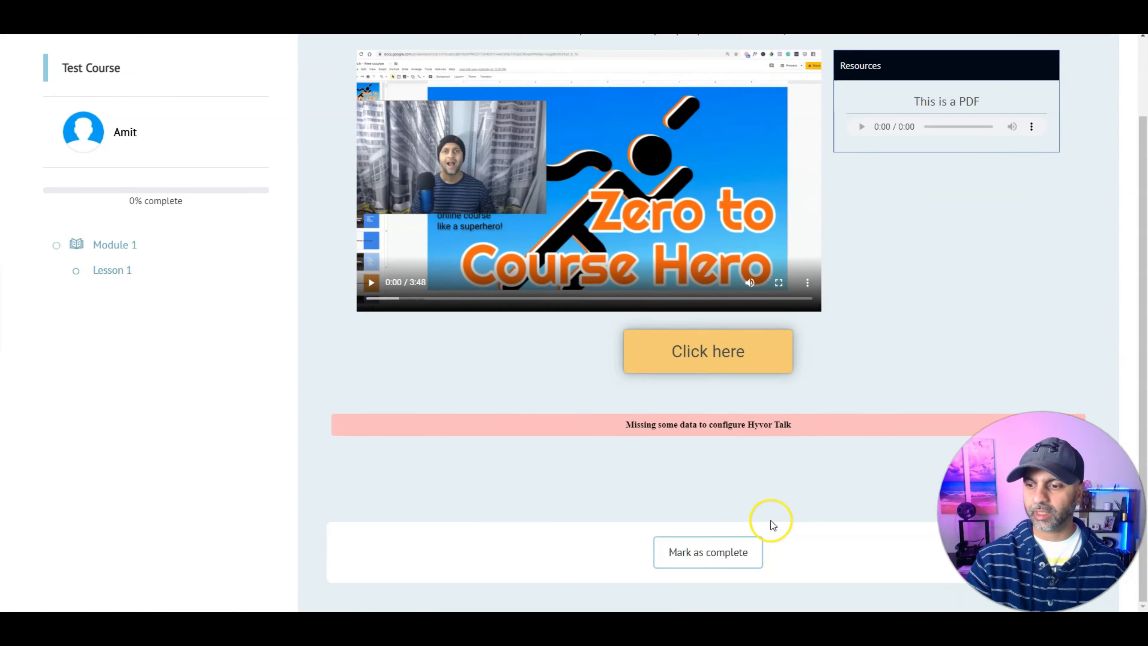
scroll(768, 519, down, 2)
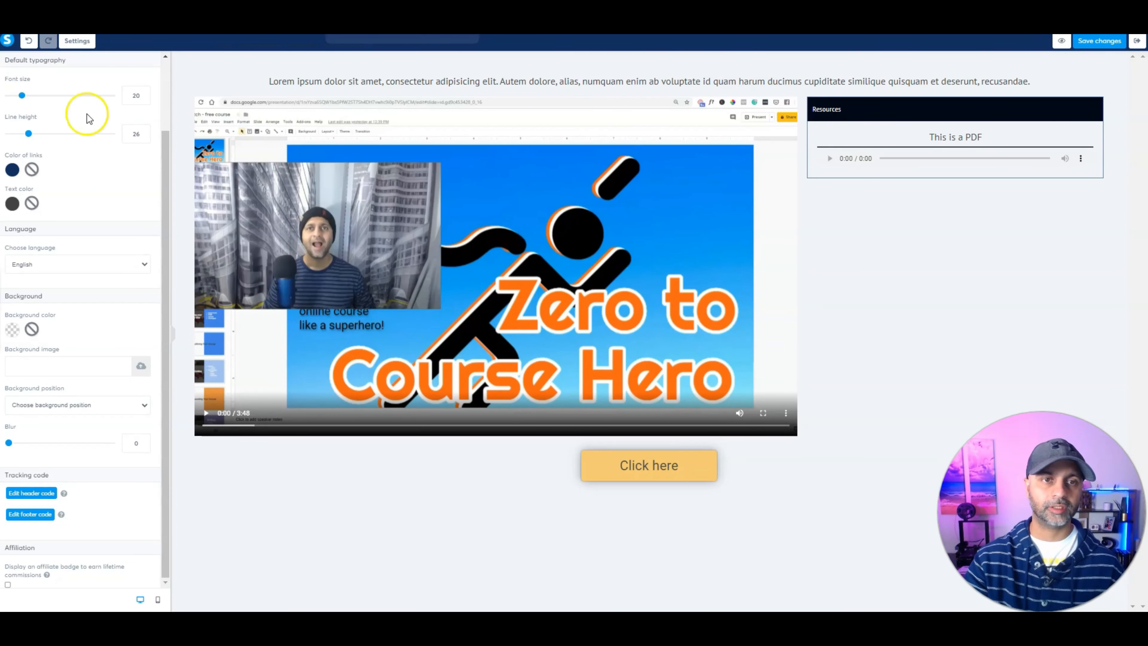
Step: Add a table of contents element above the Resources box beside the lesson video
scroll(84, 115, up, 3)
click(11, 63)
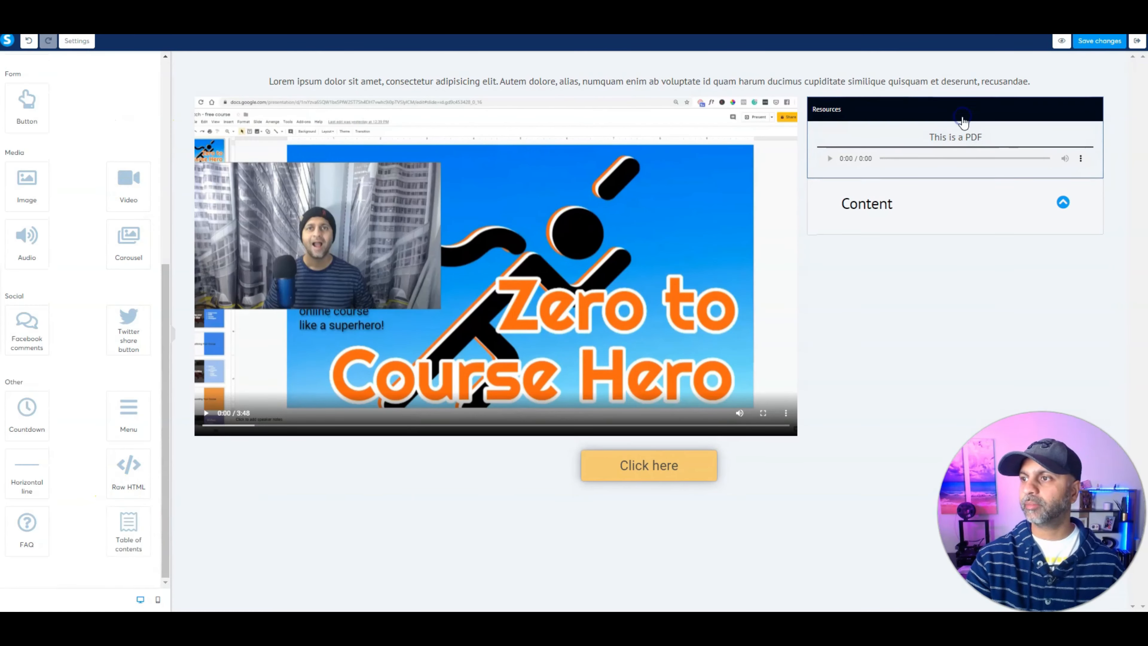
click(948, 210)
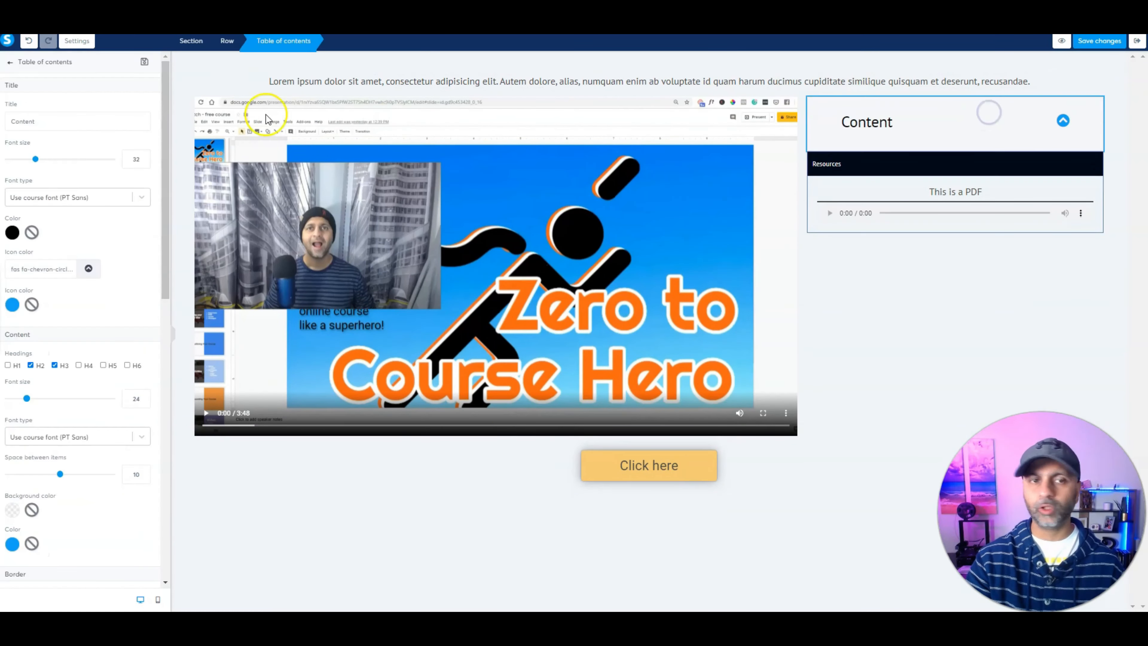
Step: Title the element "Table of Contents" with font size 26 and a black icon, and exclude H3 headings from it
double_click(49, 121)
text(Table of)
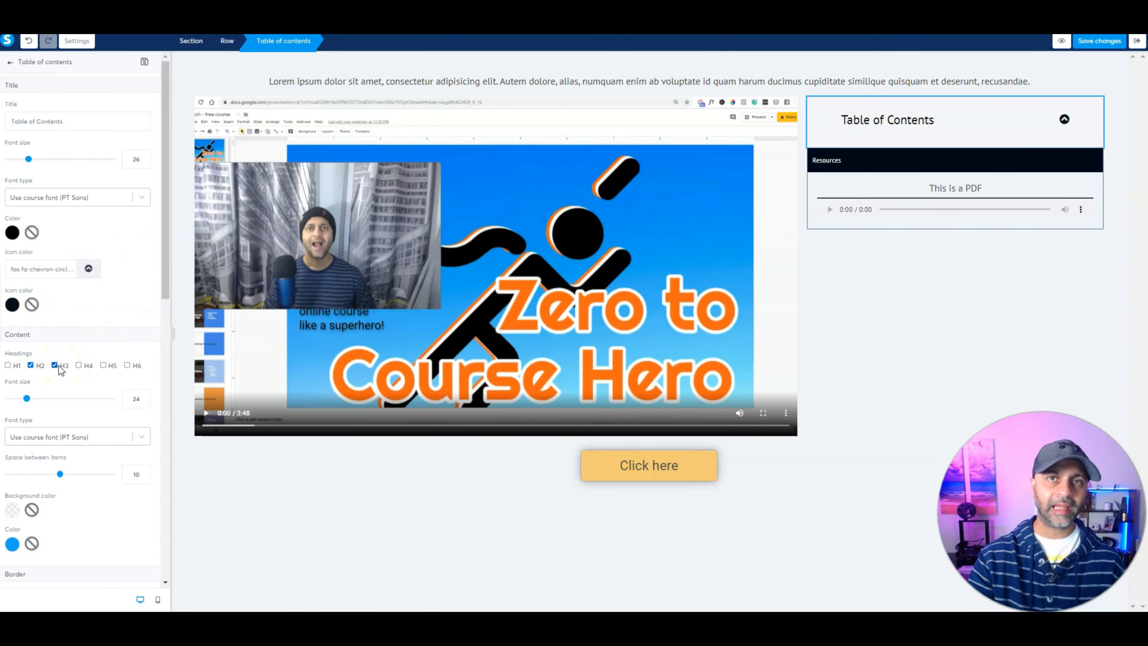
click(54, 365)
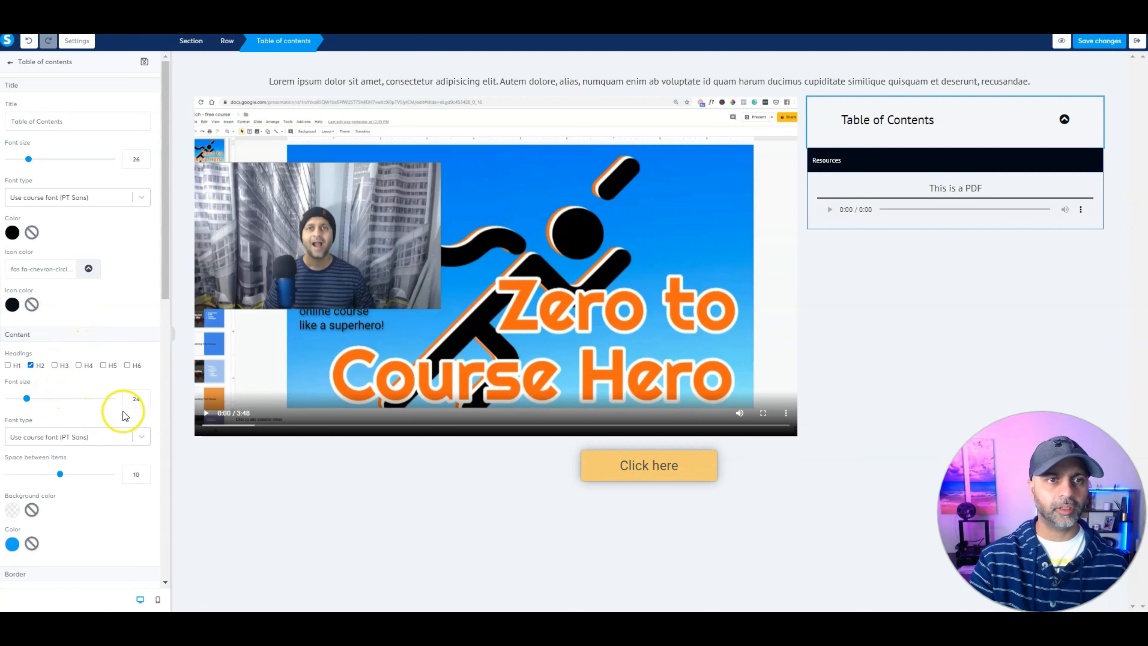
Step: Add three headline text elements between the table of contents and the Resources box
click(10, 62)
drag(128, 116, 913, 135)
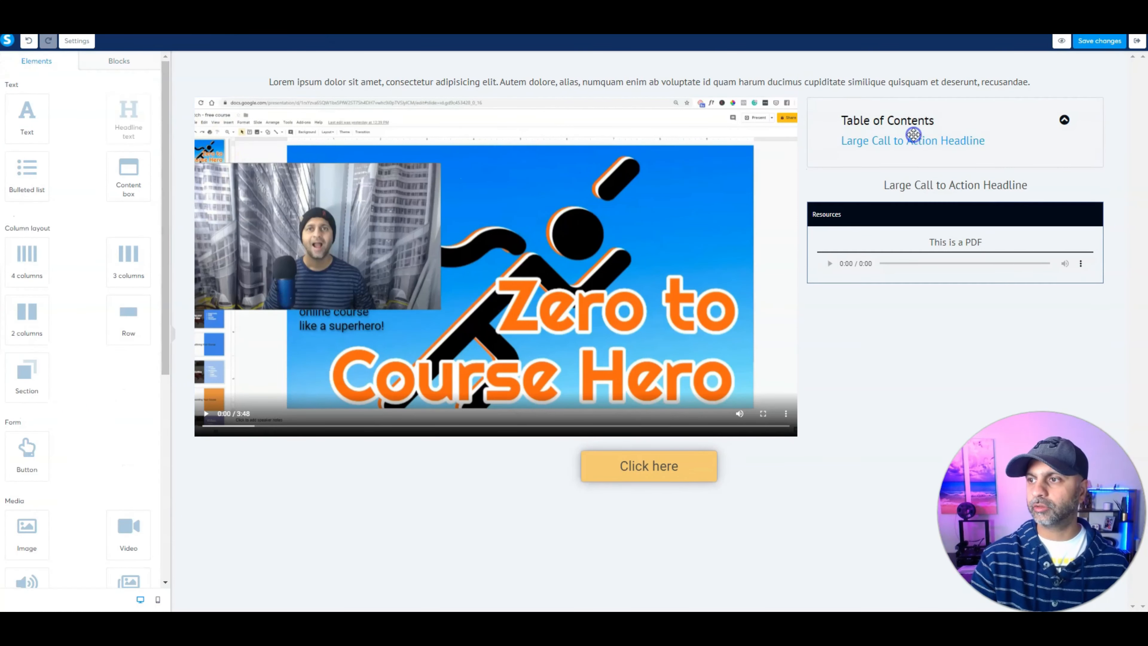
drag(118, 113, 617, 178)
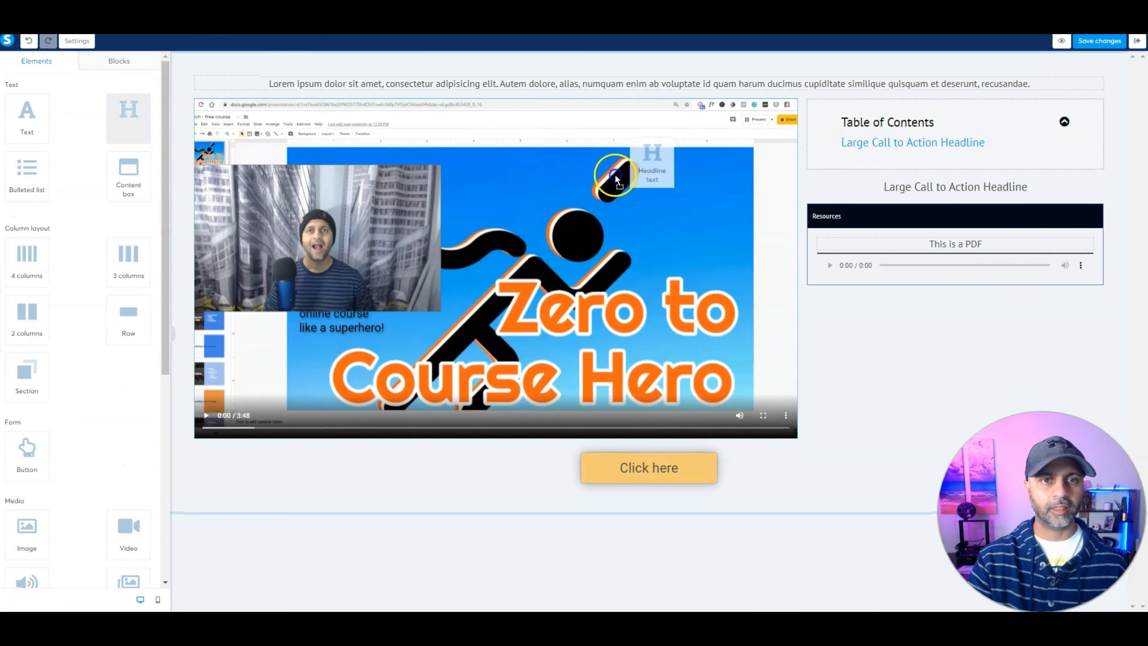
drag(615, 176, 1013, 246)
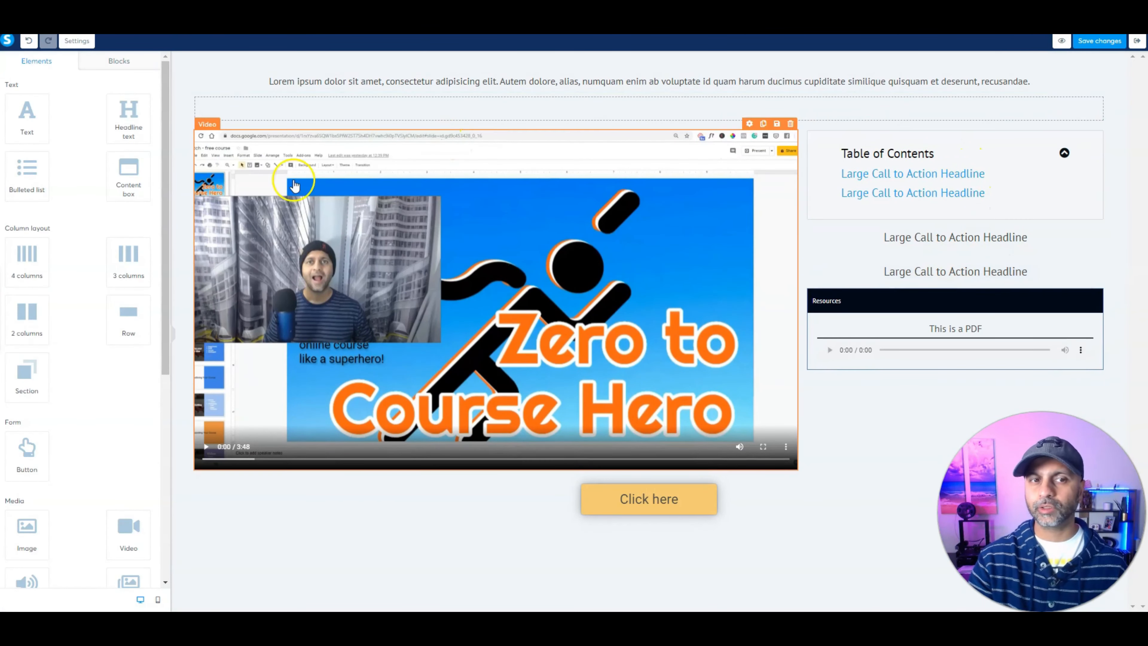
drag(132, 117, 942, 235)
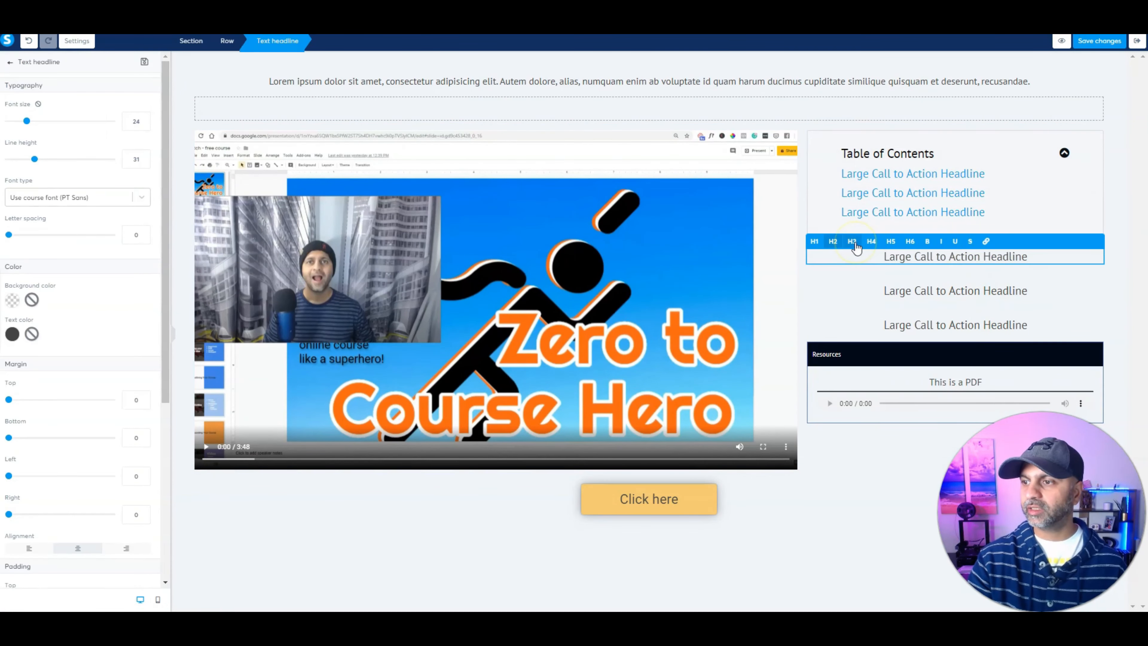
Step: Try the H3 level on the uppermost headline and set it back to H2
click(852, 244)
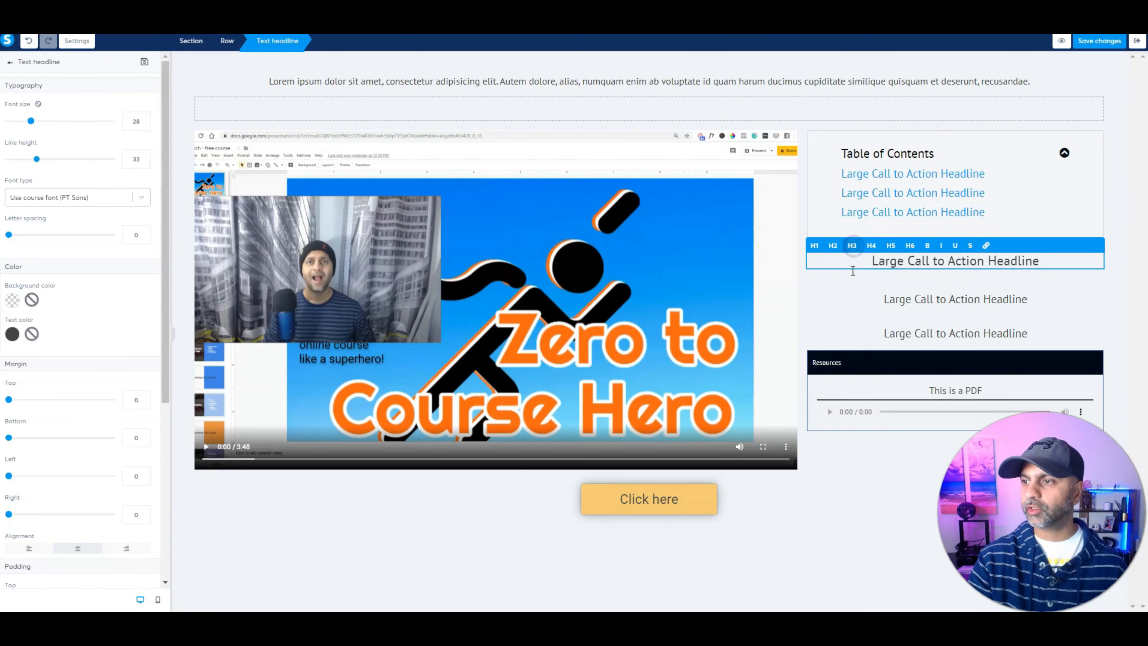
click(949, 199)
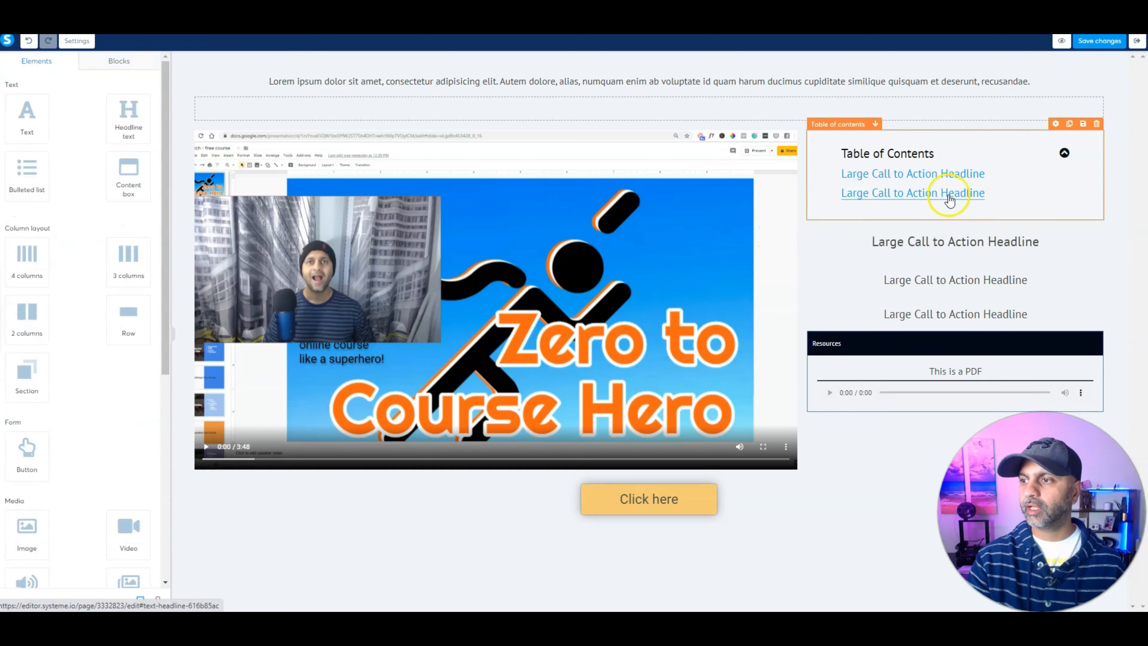
click(930, 240)
click(838, 226)
click(841, 269)
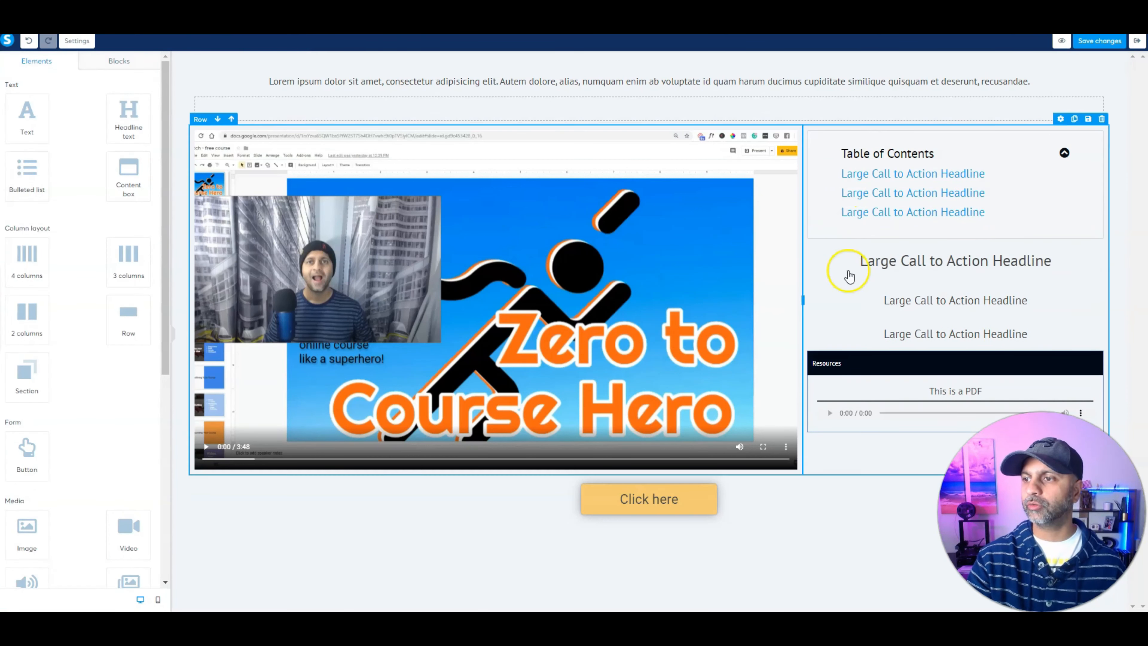
Step: Reapply the H2 heading level to the two lower headlines above the Resources box
click(928, 288)
click(930, 302)
click(930, 300)
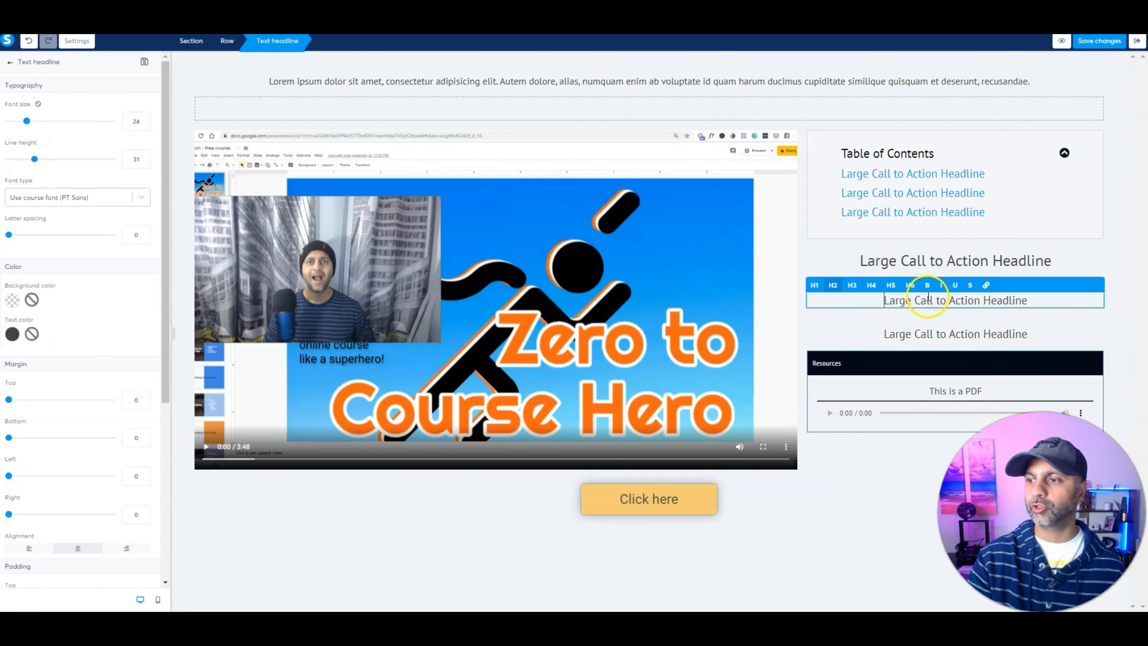
click(839, 286)
click(915, 308)
click(915, 302)
click(839, 282)
click(909, 274)
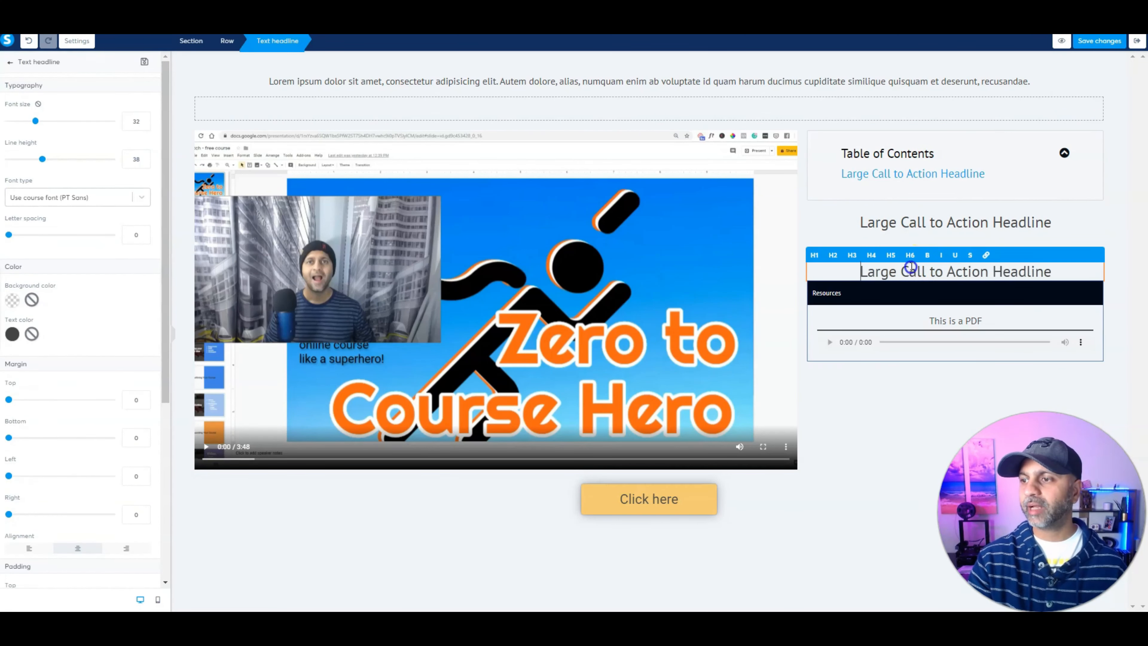
click(832, 255)
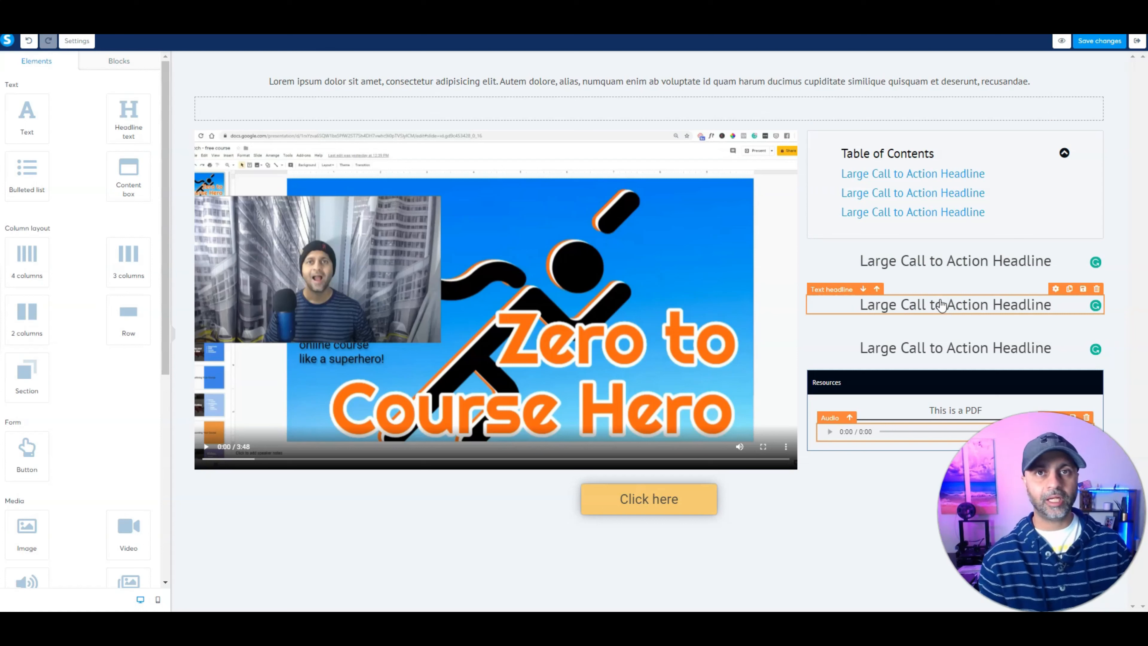
Step: Move a headline from beside the video to below the "Click here" button and change its text to "Downloads"
drag(941, 304, 608, 540)
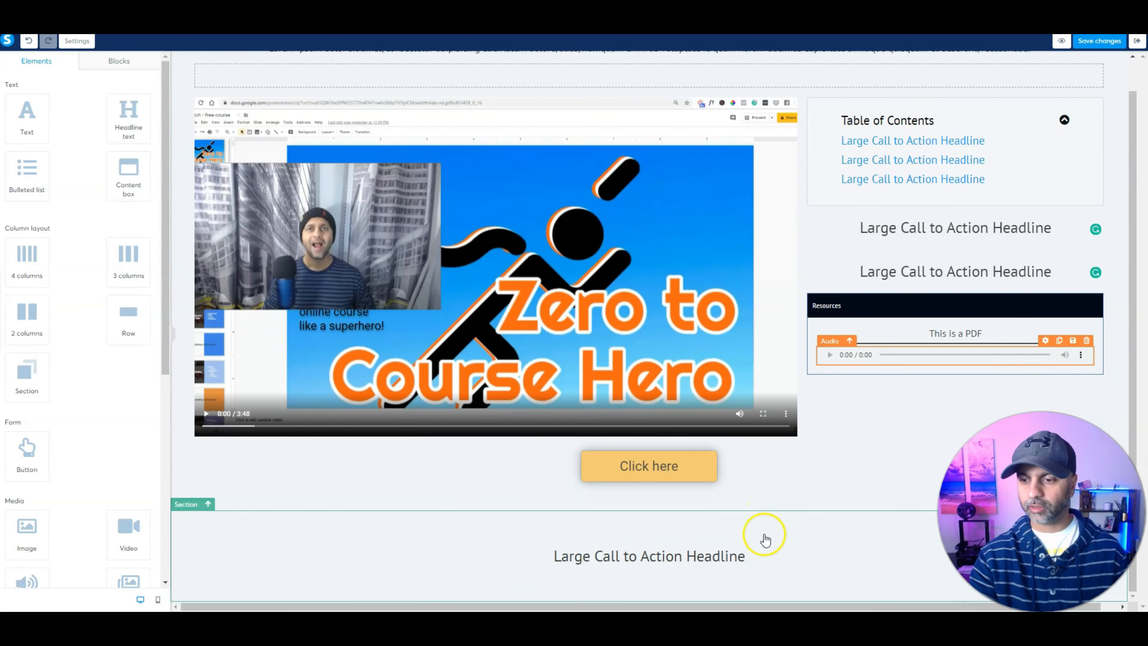
double_click(659, 563)
text(Downlao)
key(BackSpace)
key(BackSpace)
text(oads)
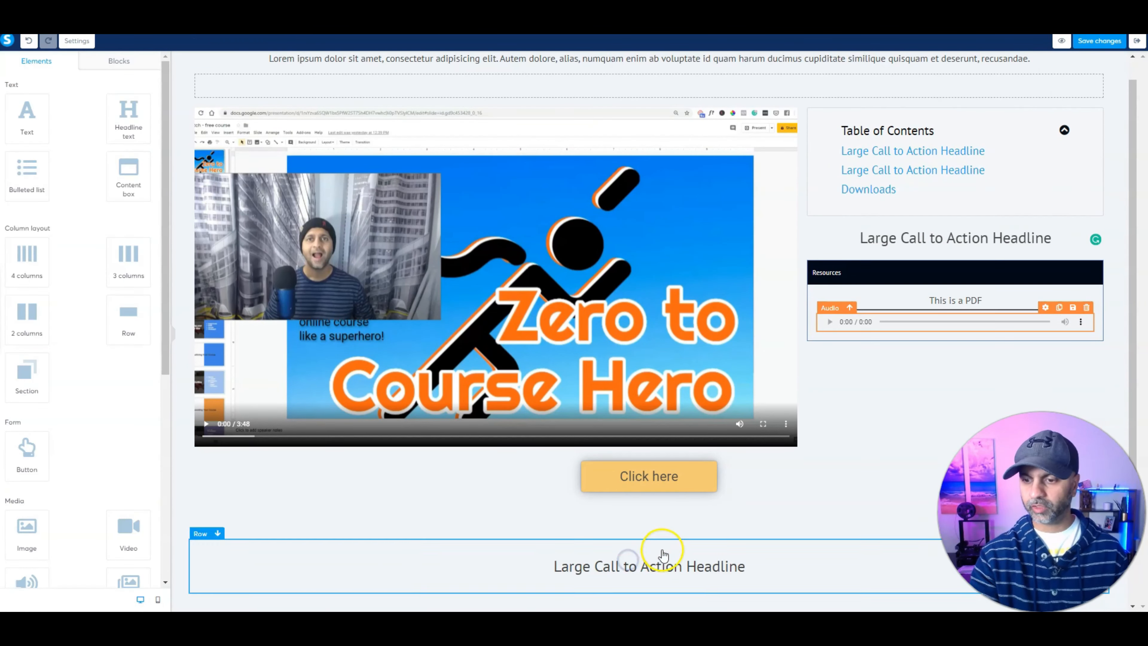
Step: Change the text of the second headline placed below the "Click here" button to "Resources"
click(661, 568)
key(ctrl+a)
text(R)
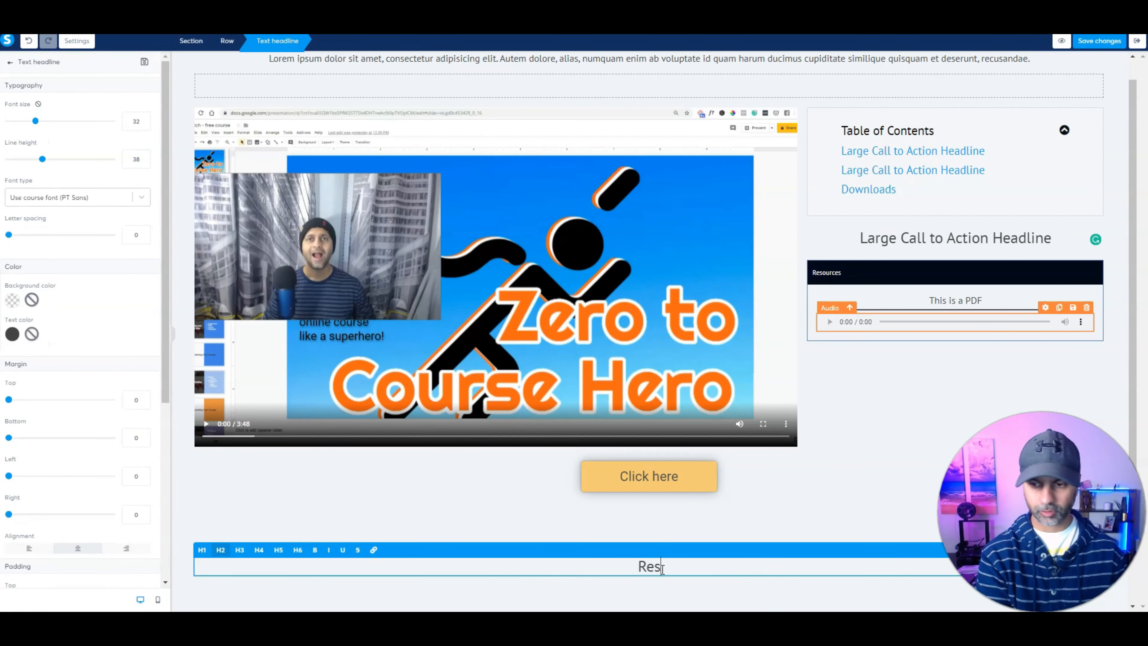
click(953, 239)
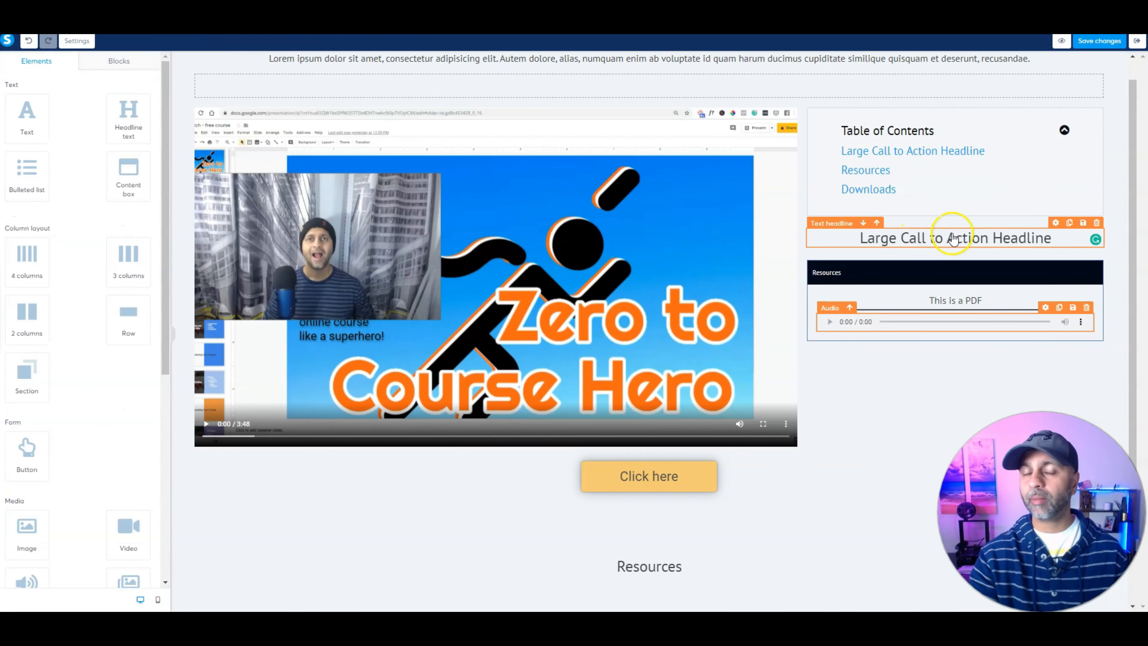
Step: Move the remaining headline above the "Resources" headline below the button and change its text to "Community"
drag(953, 238, 646, 563)
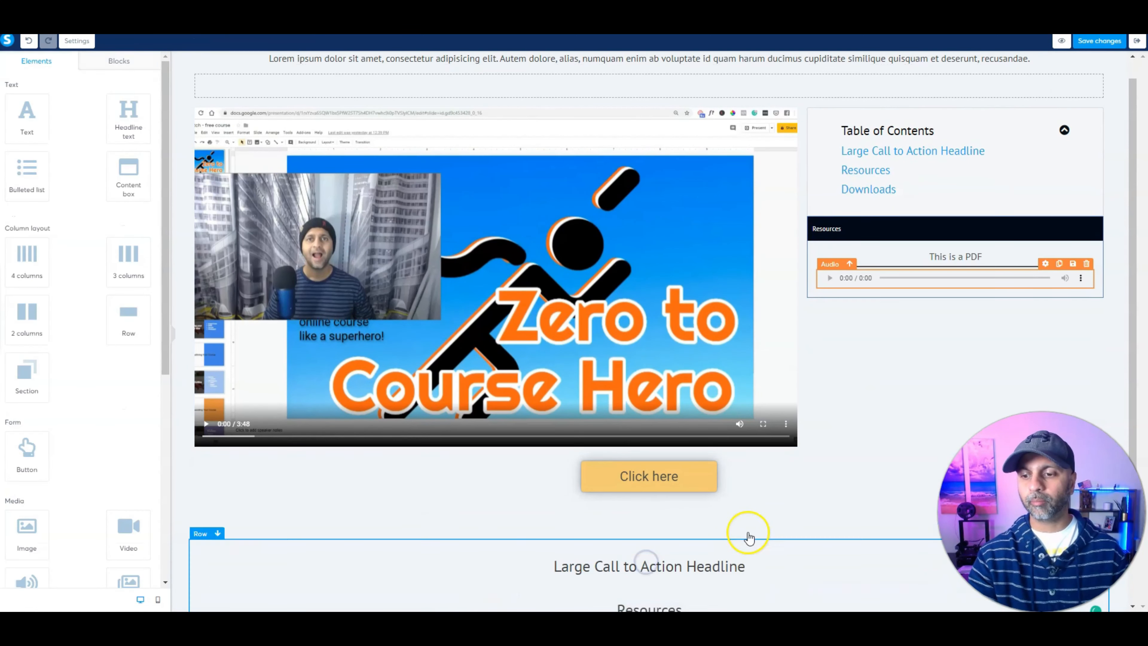
scroll(745, 552, down, 2)
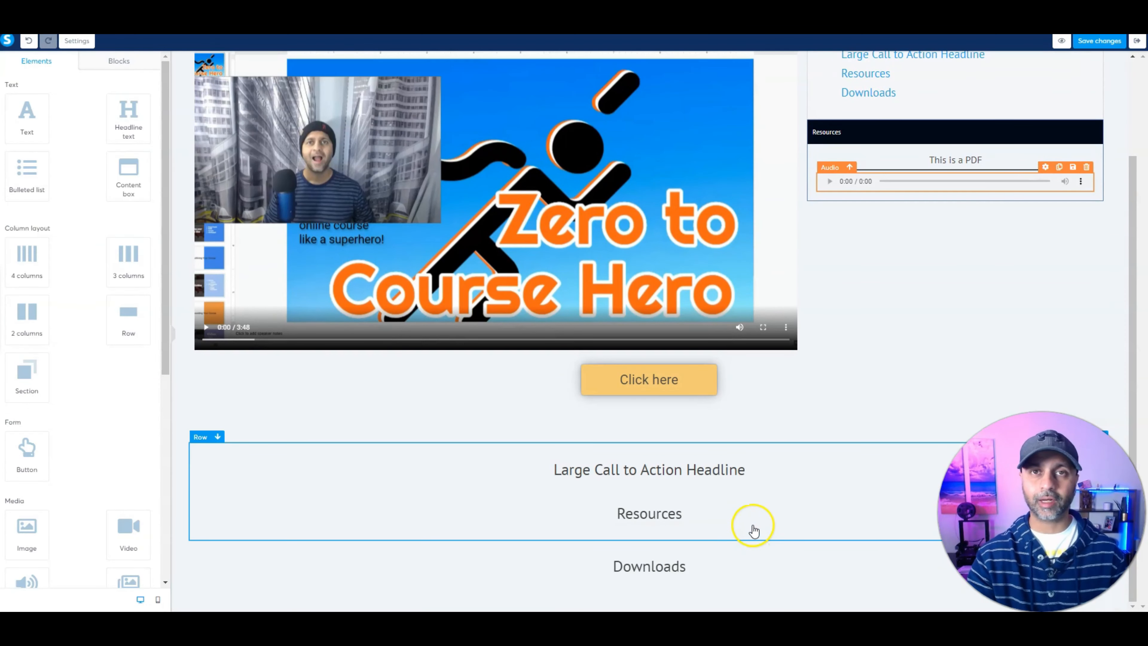
click(730, 479)
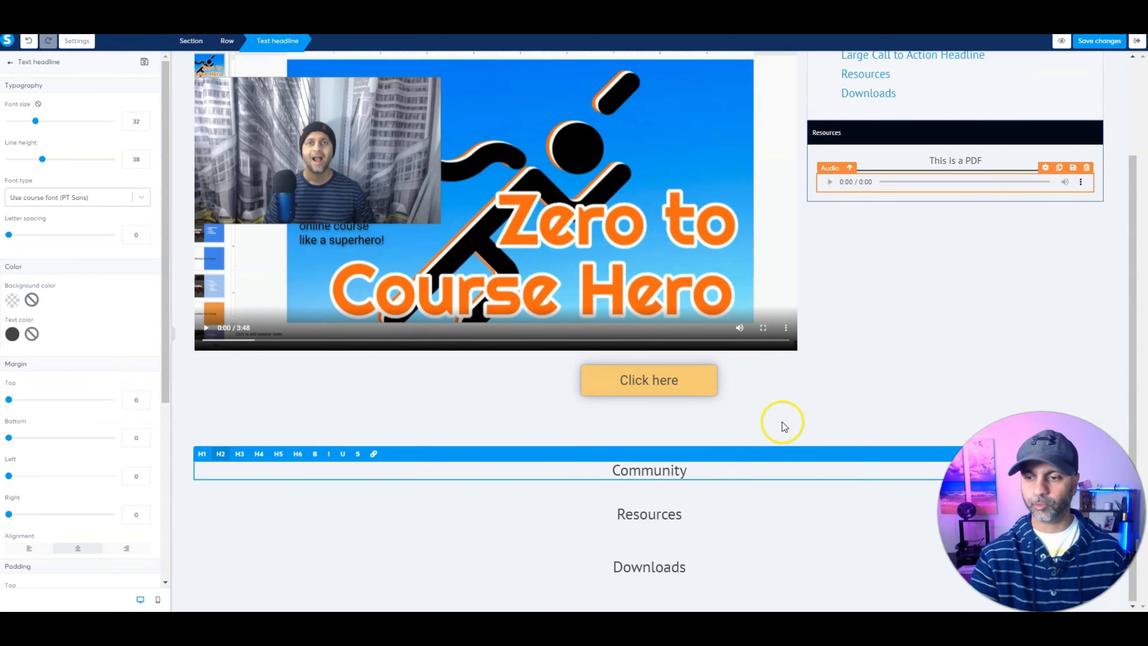
click(781, 418)
Step: Save the lecture page changes and preview the page with its table of contents
scroll(902, 164, up, 3)
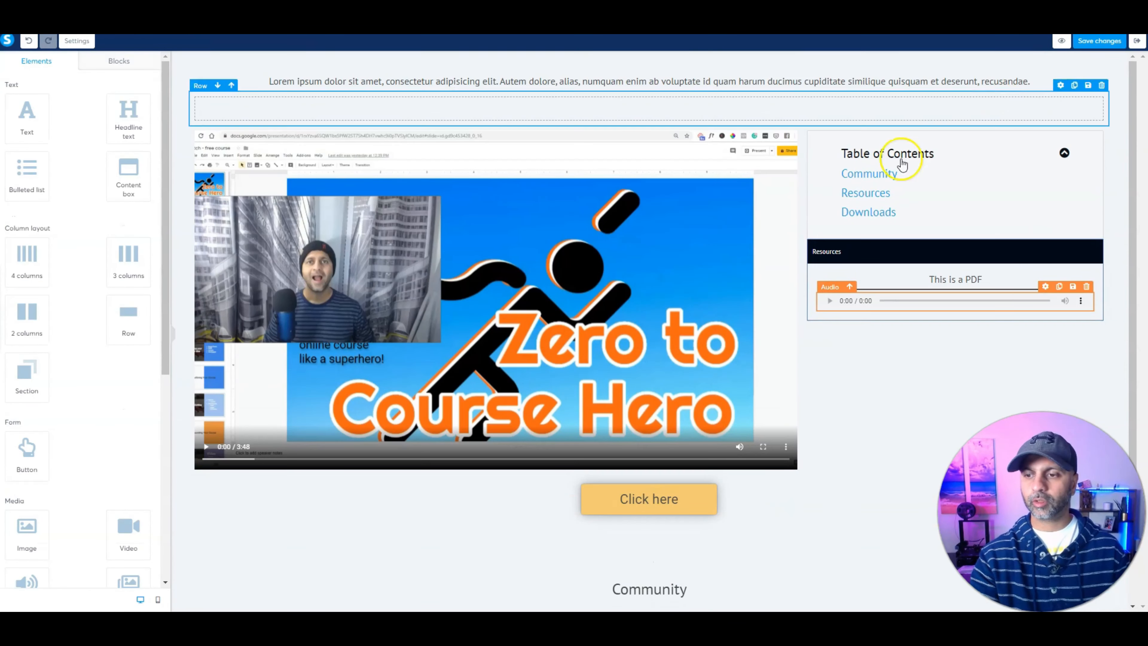
click(1096, 43)
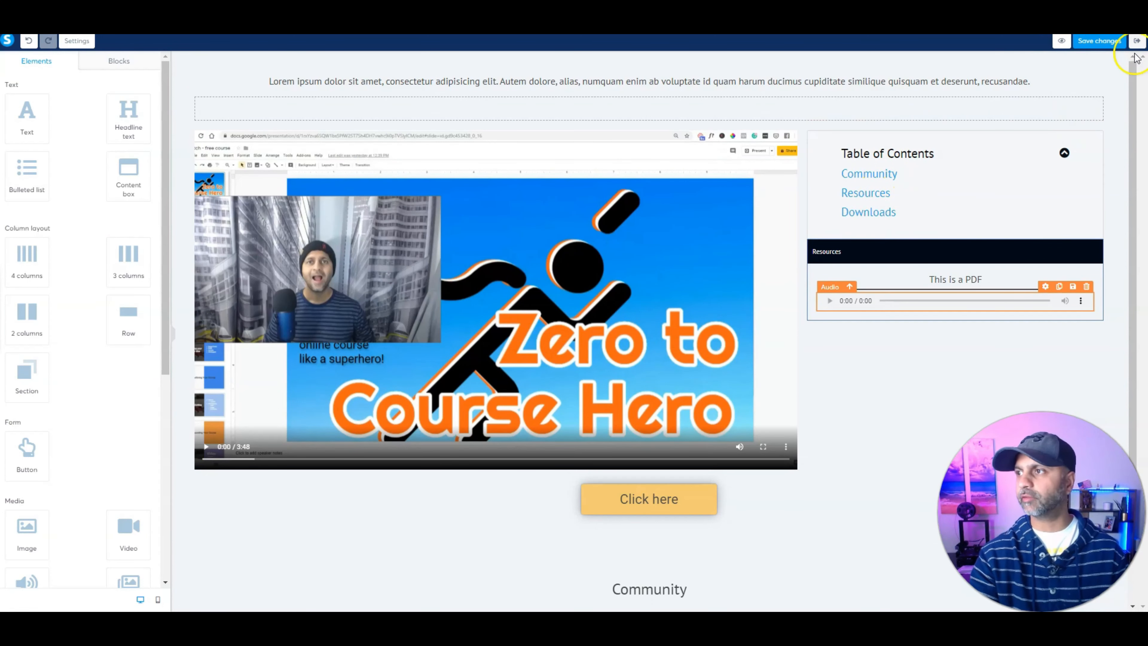
click(1056, 42)
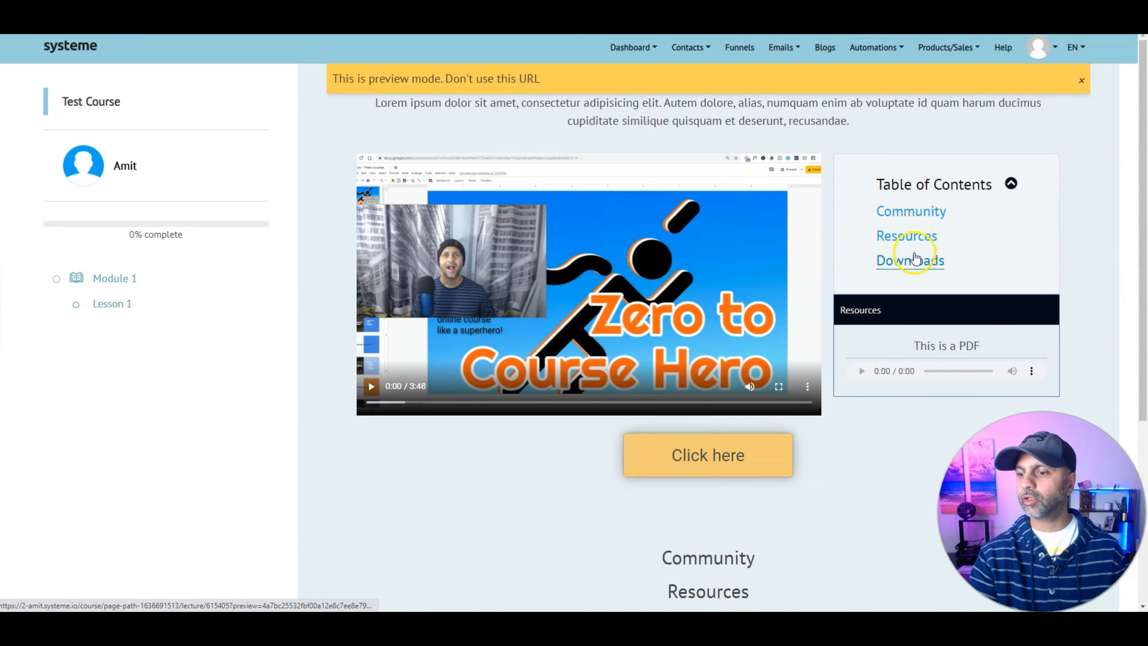
Step: Test the Downloads, Resources and Community links of the table of contents in the lecture preview
click(914, 260)
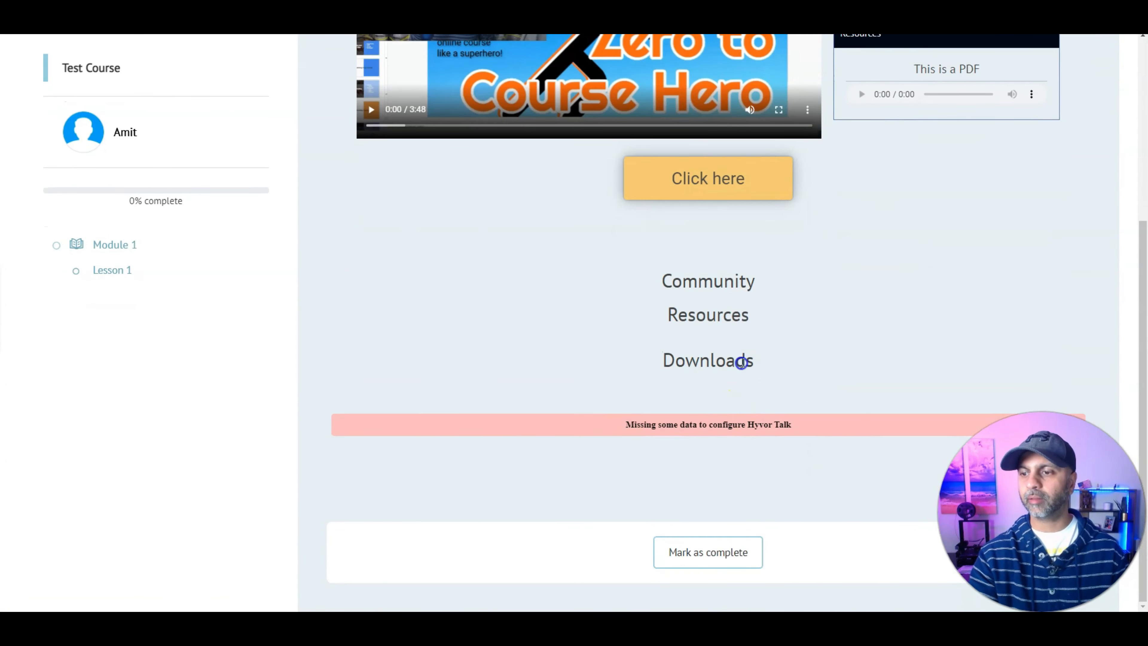
scroll(815, 288, up, 5)
click(902, 233)
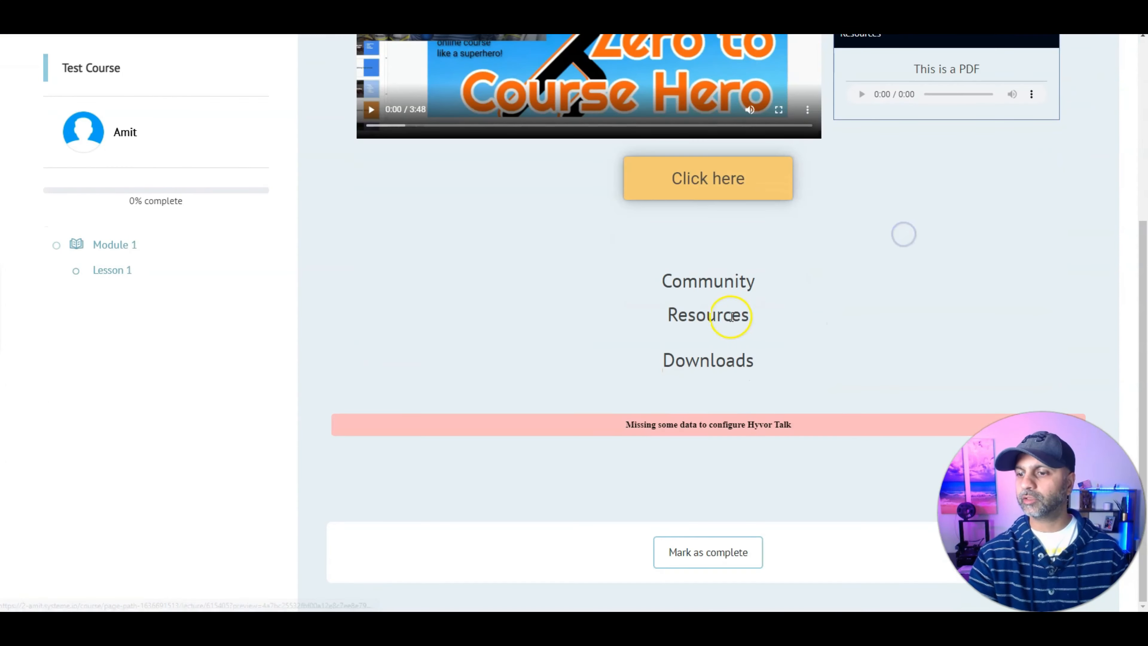
scroll(813, 271, up, 5)
click(909, 216)
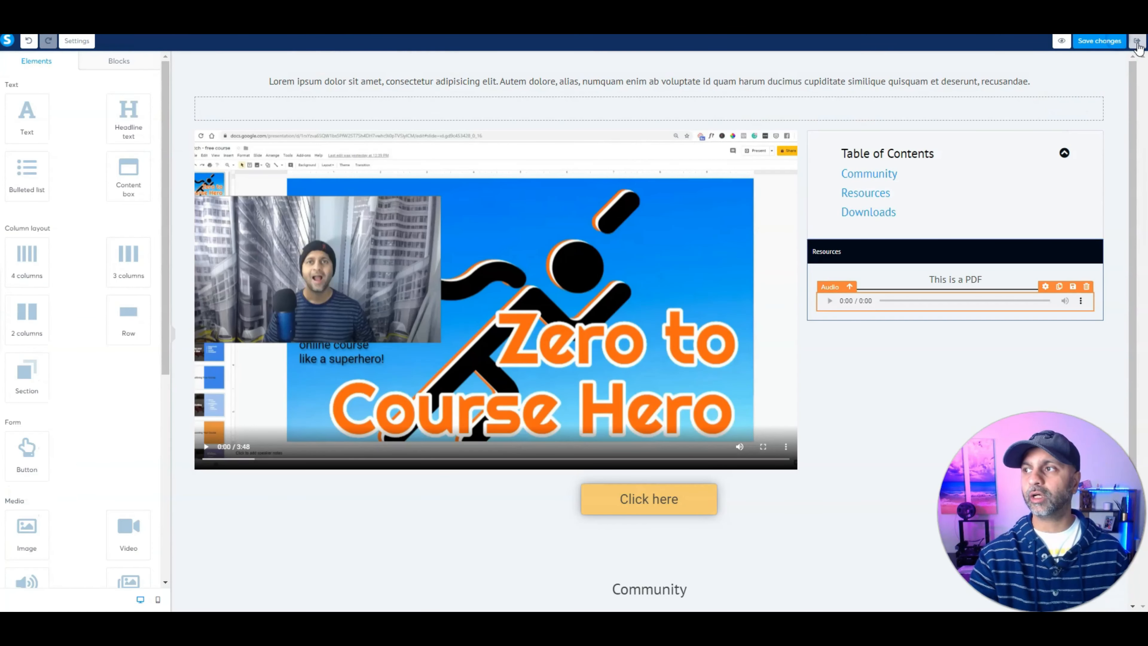
Step: Exit the lecture page editor, duplicate Lesson 1 and duplicate the resulting copy twice in Module 1
click(1137, 42)
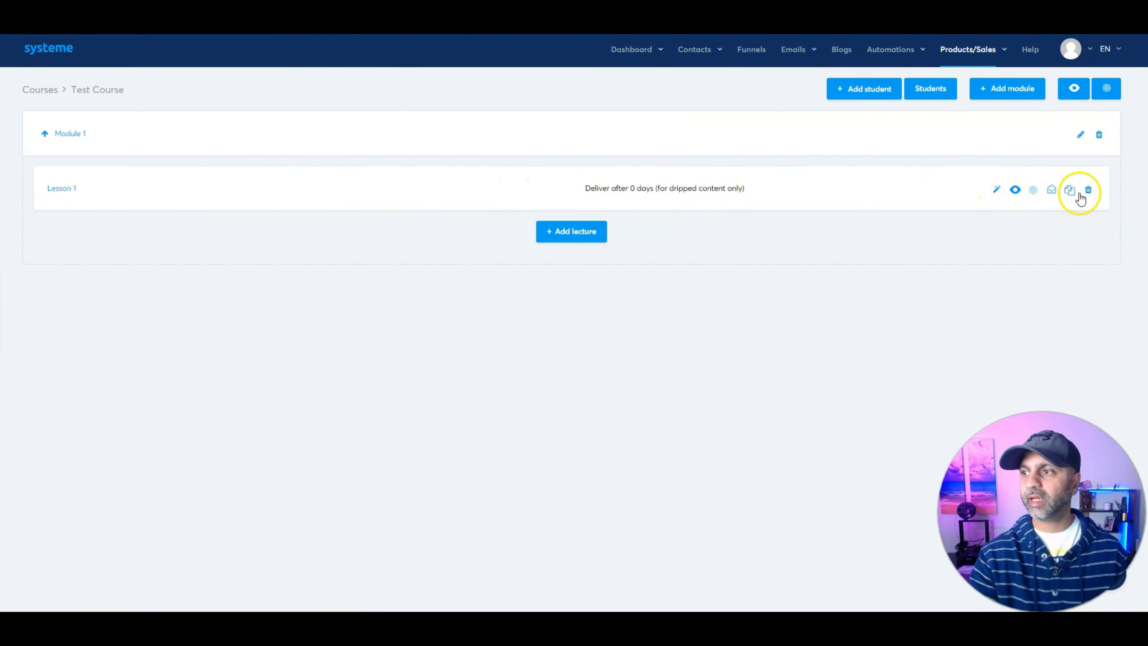
click(1078, 195)
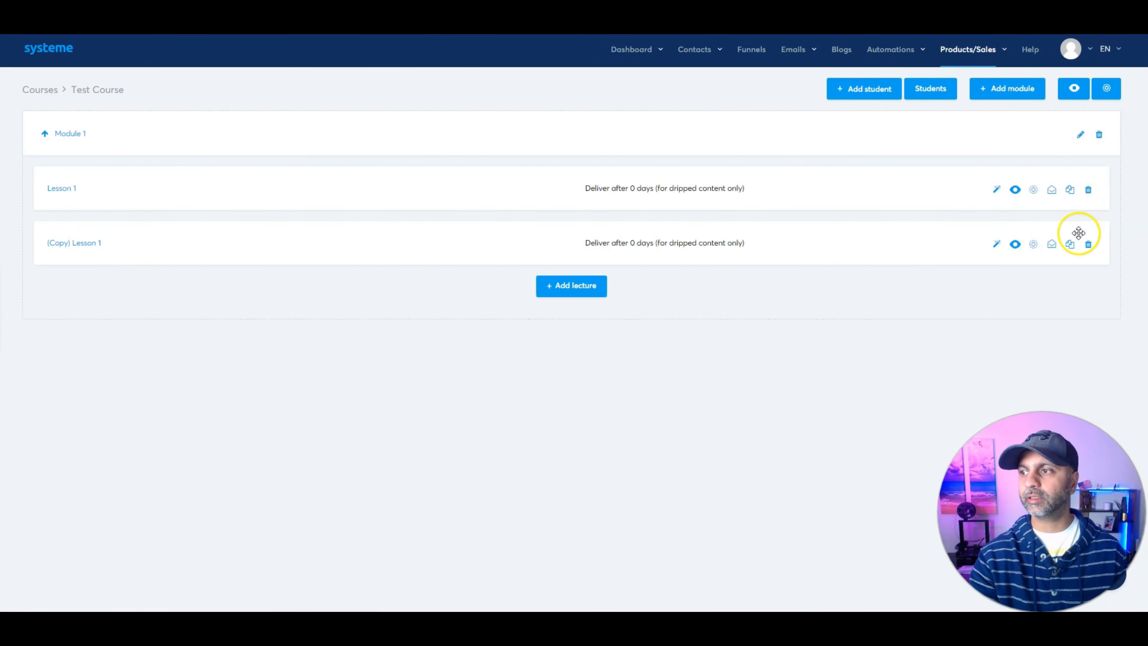
click(1070, 244)
click(1071, 245)
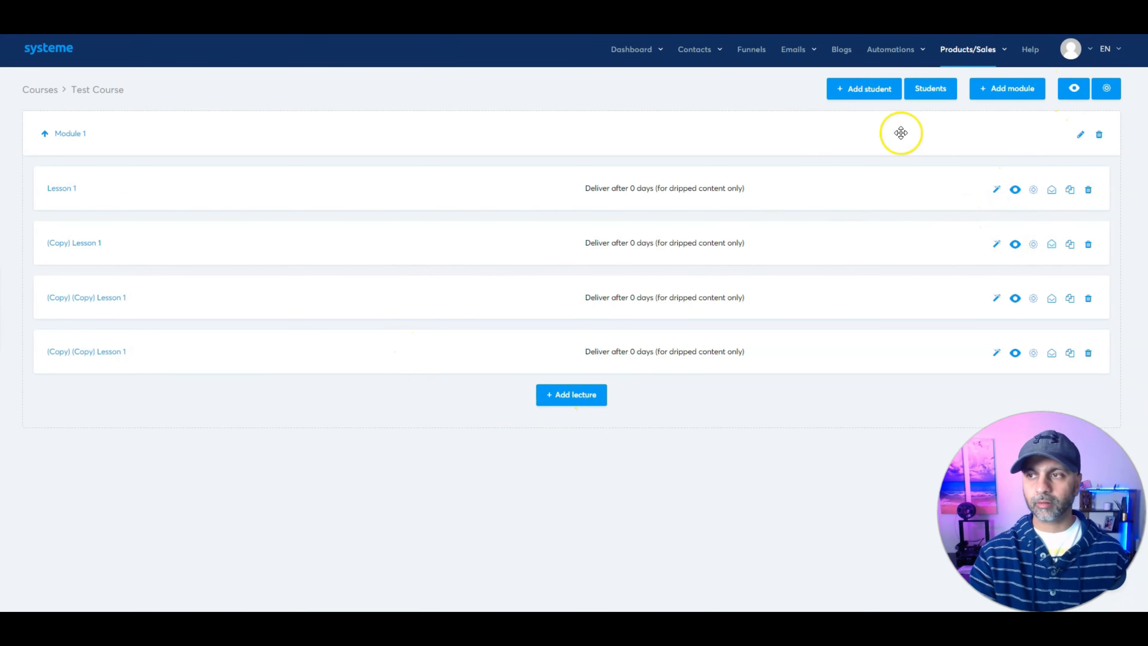
Step: Add a module named Module 2 and move the "(Copy) (Copy) Lesson 1" and "(Copy) (Copy) (Copy) Lesson 1" lectures into it
click(1013, 93)
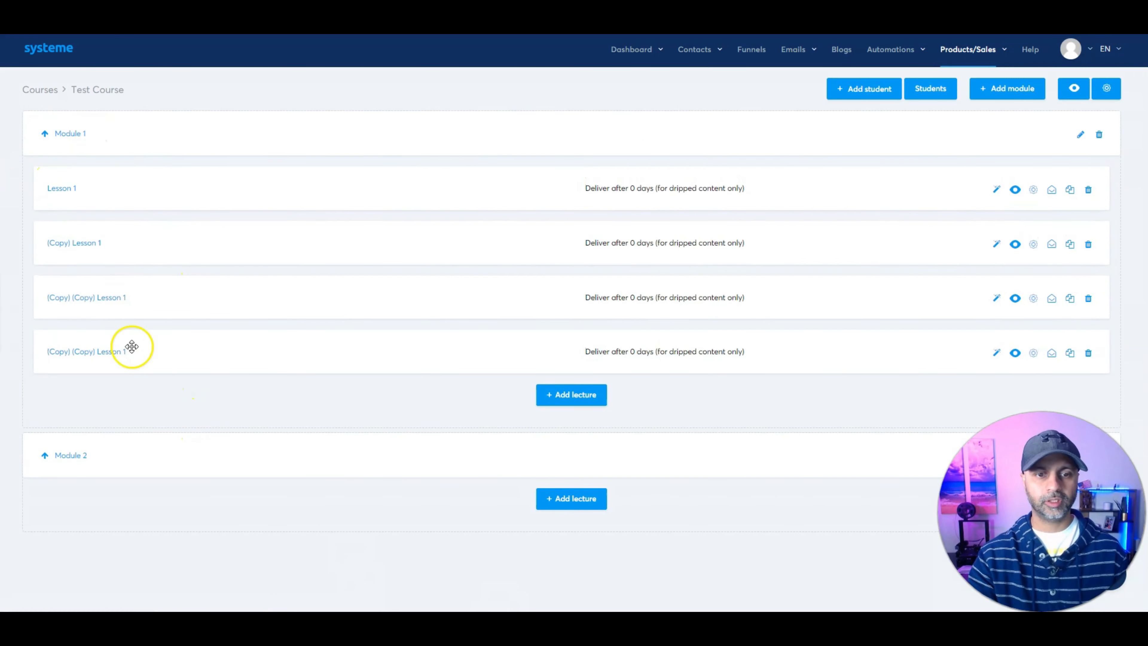
drag(131, 346, 157, 443)
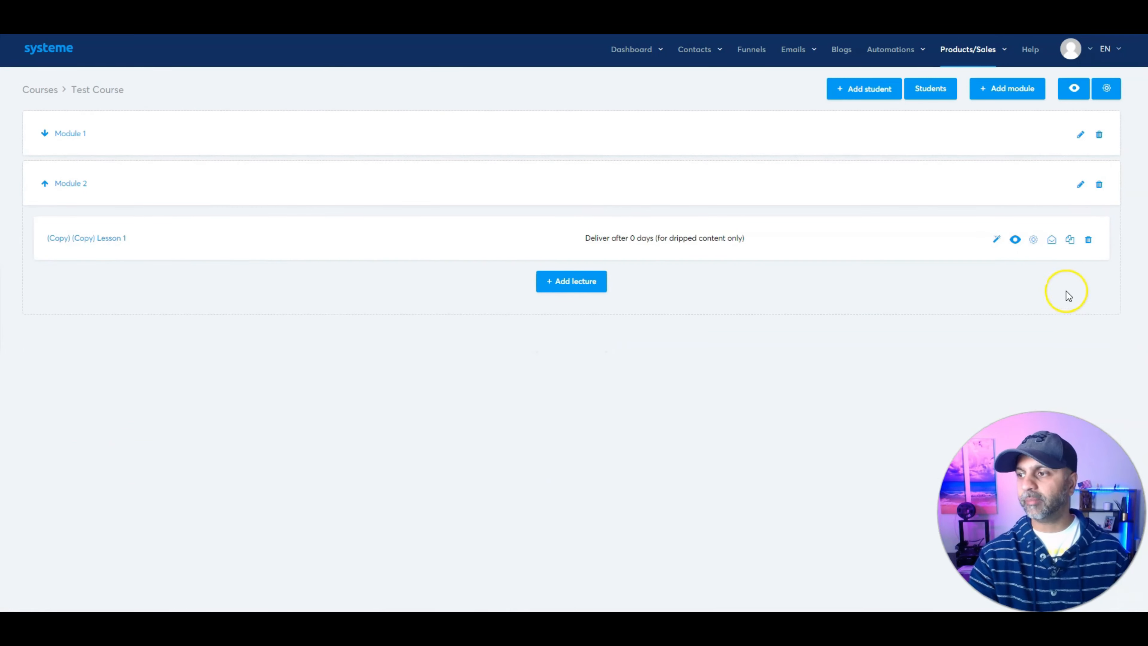
click(73, 135)
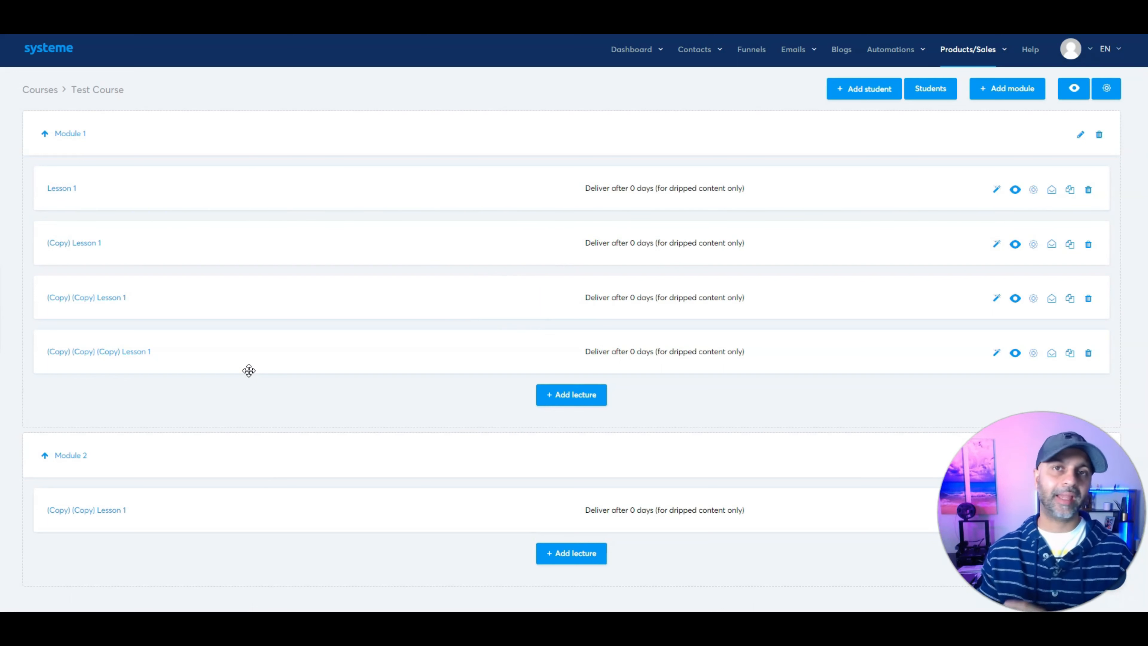
drag(248, 371, 642, 520)
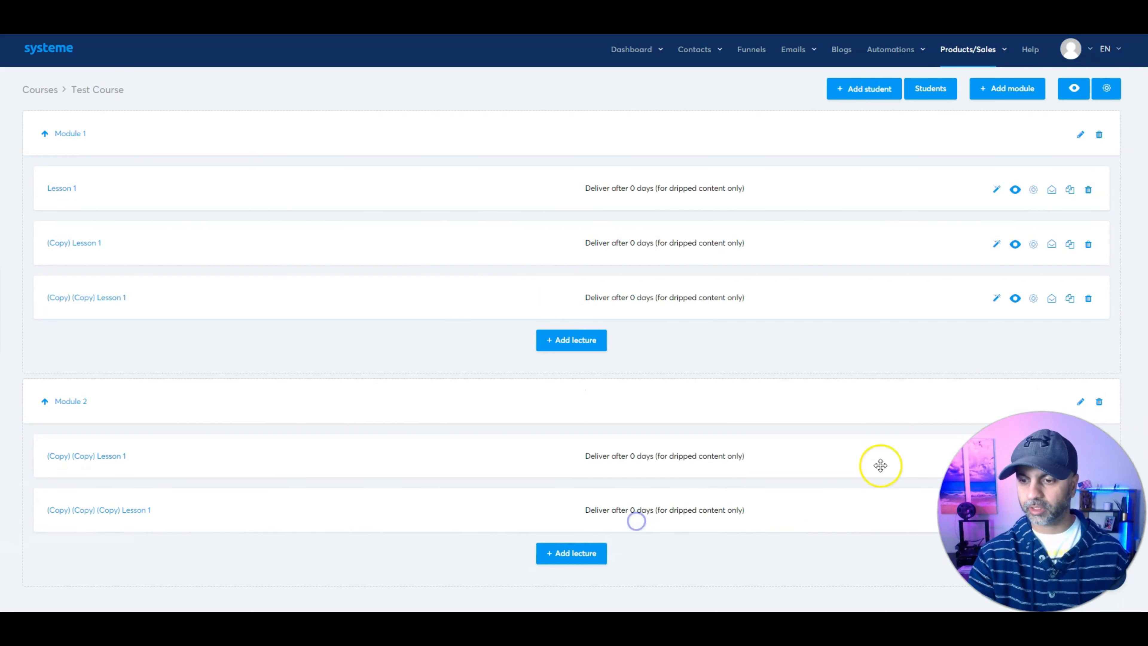
Step: Set the course's sales page to the Order Form step of the Test Course funnel and save the course settings
click(1106, 90)
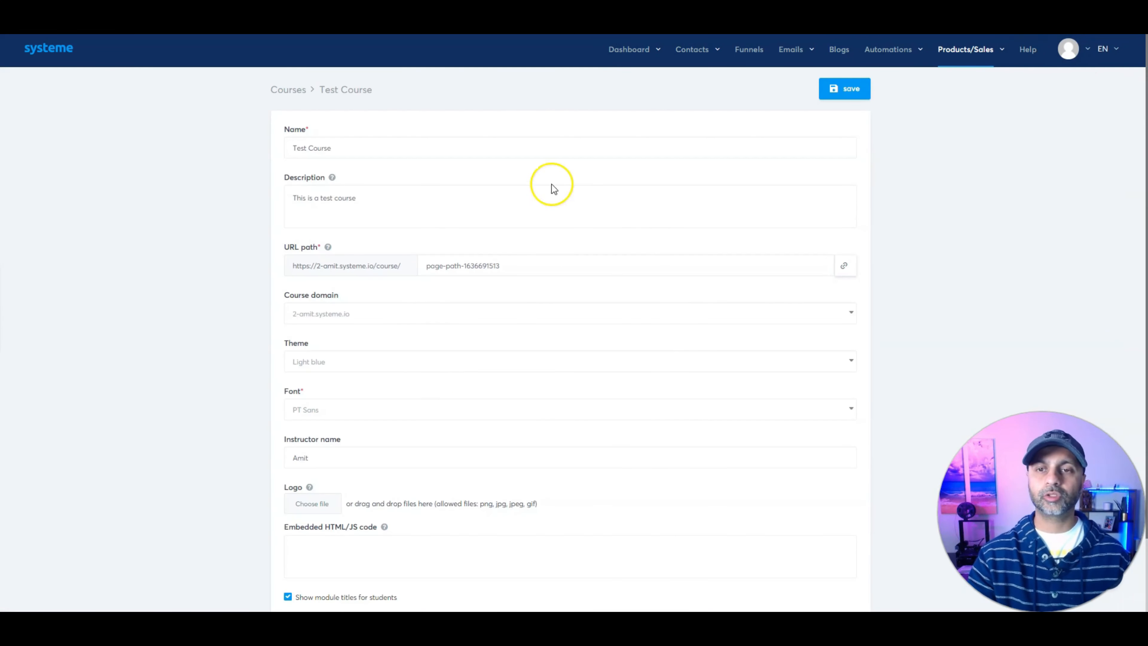
scroll(566, 259, down, 2)
click(322, 557)
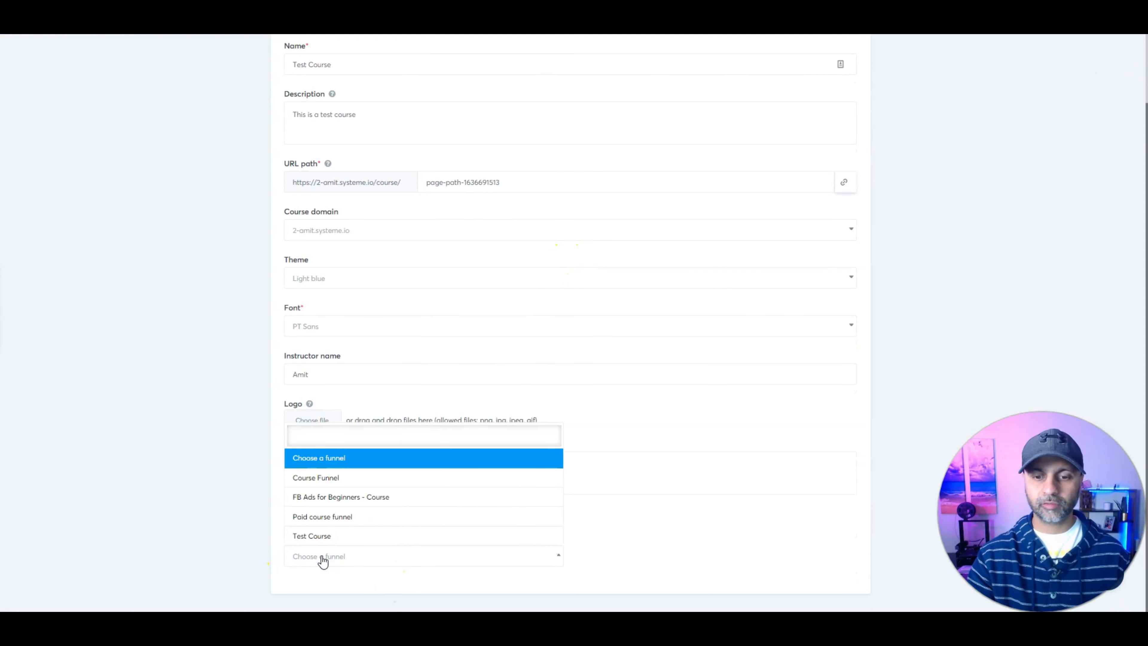
click(355, 539)
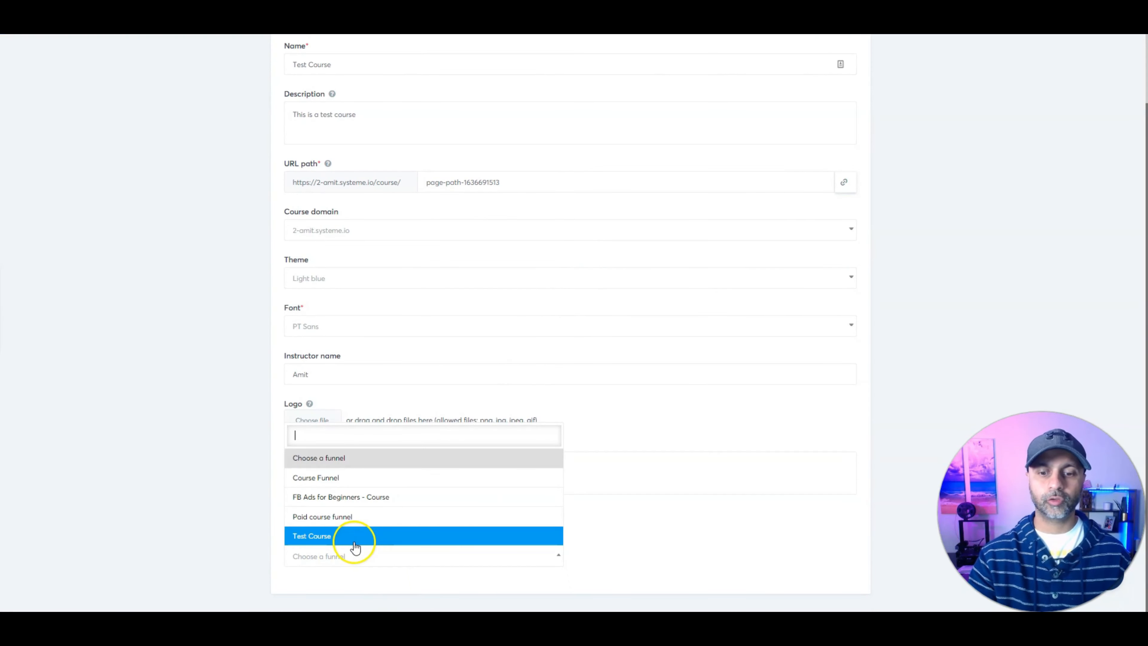
click(704, 558)
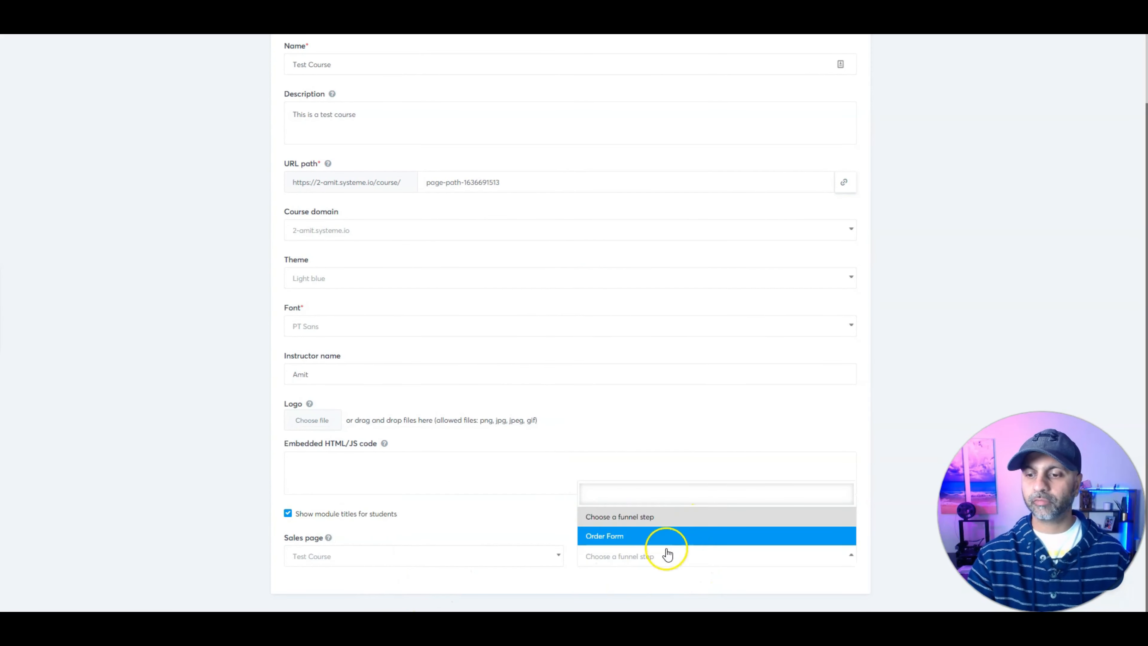
click(652, 537)
mouse_move(333, 542)
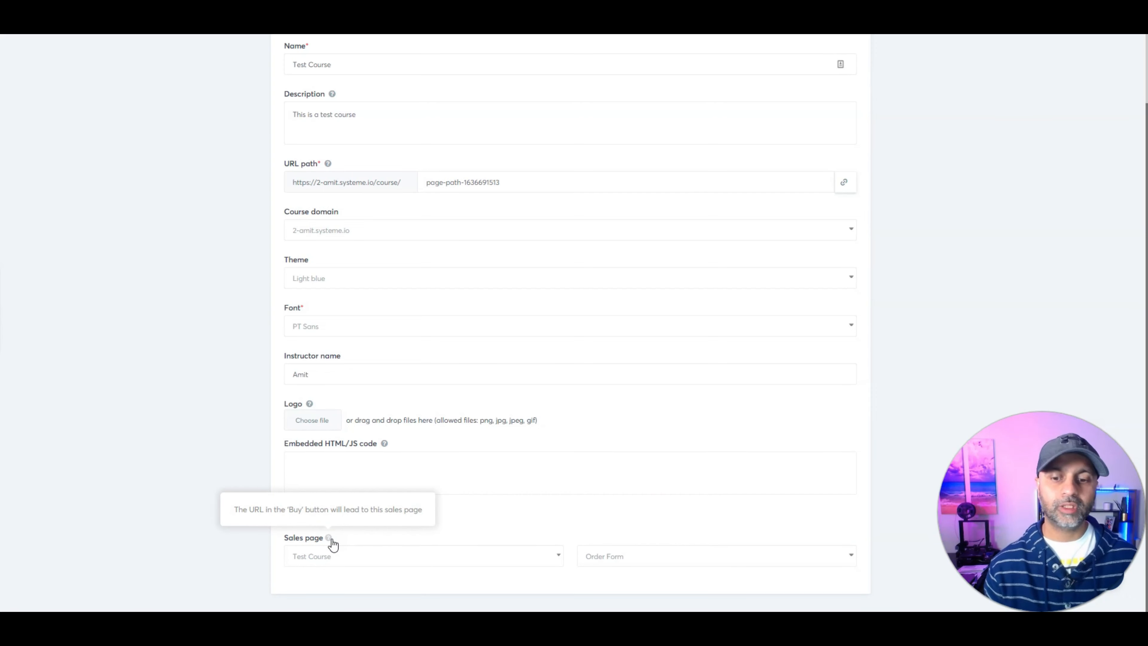
click(421, 542)
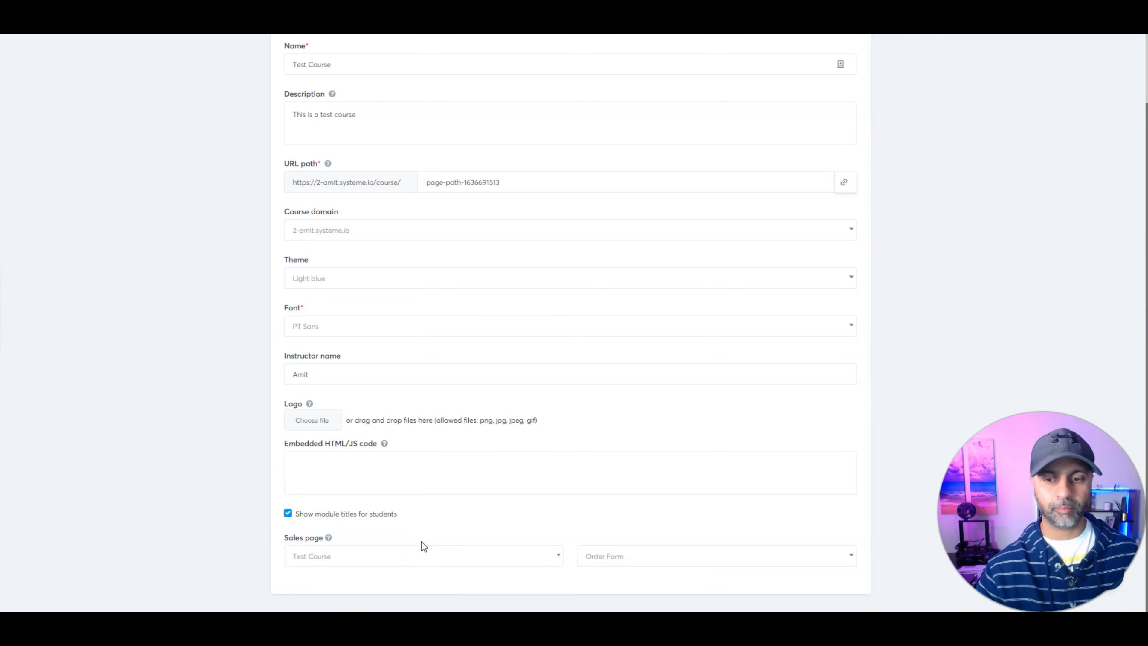
click(589, 556)
click(603, 553)
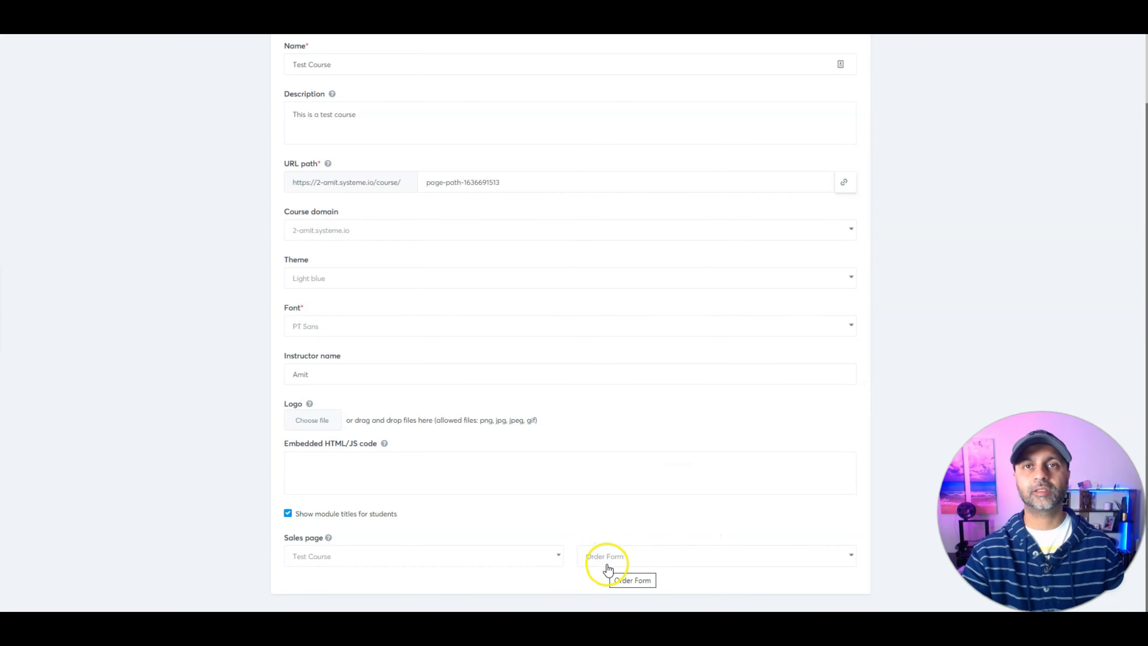
scroll(605, 570, up, 2)
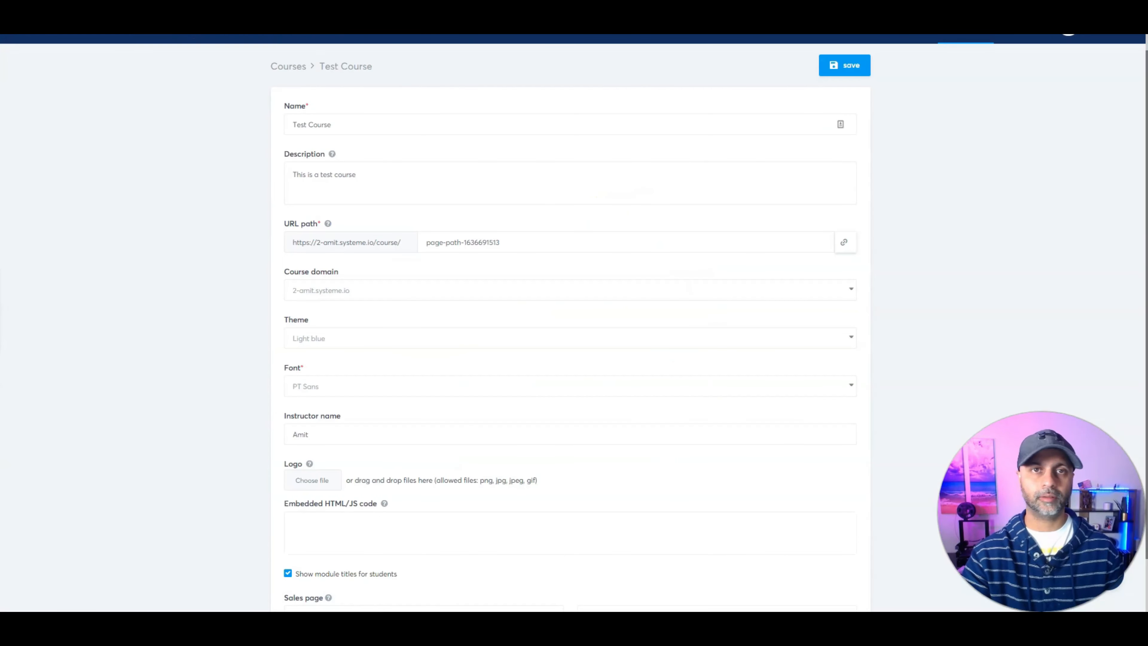
click(861, 64)
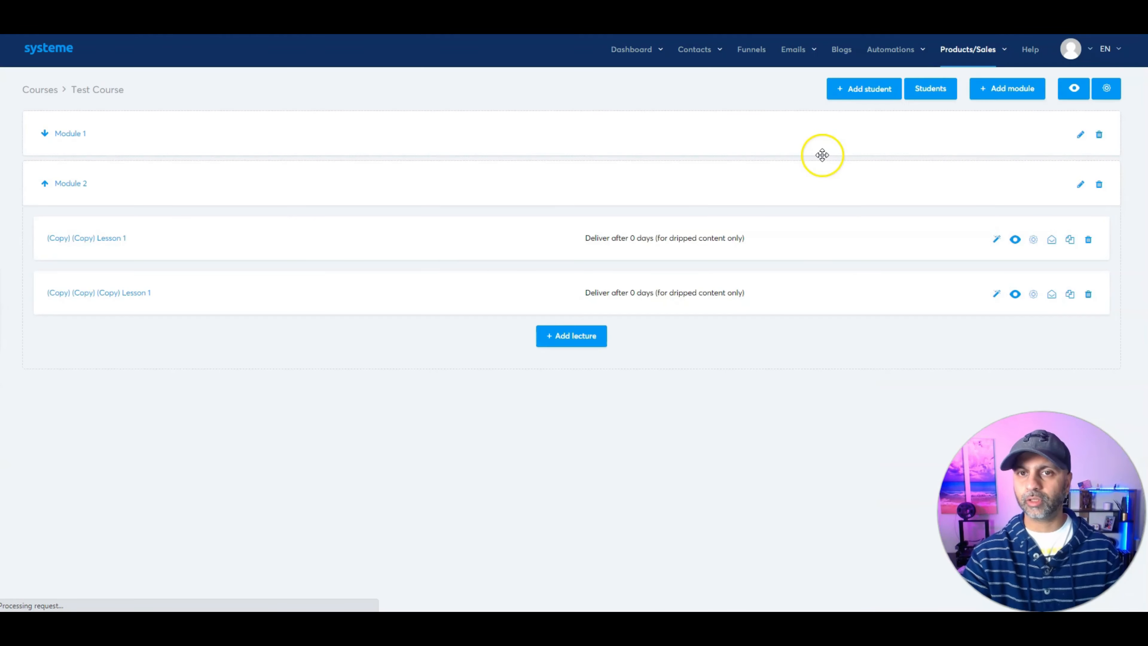
Step: Preview the course, expand Module 2, open "(Copy) Lesson 1" and check its comment section
click(1074, 91)
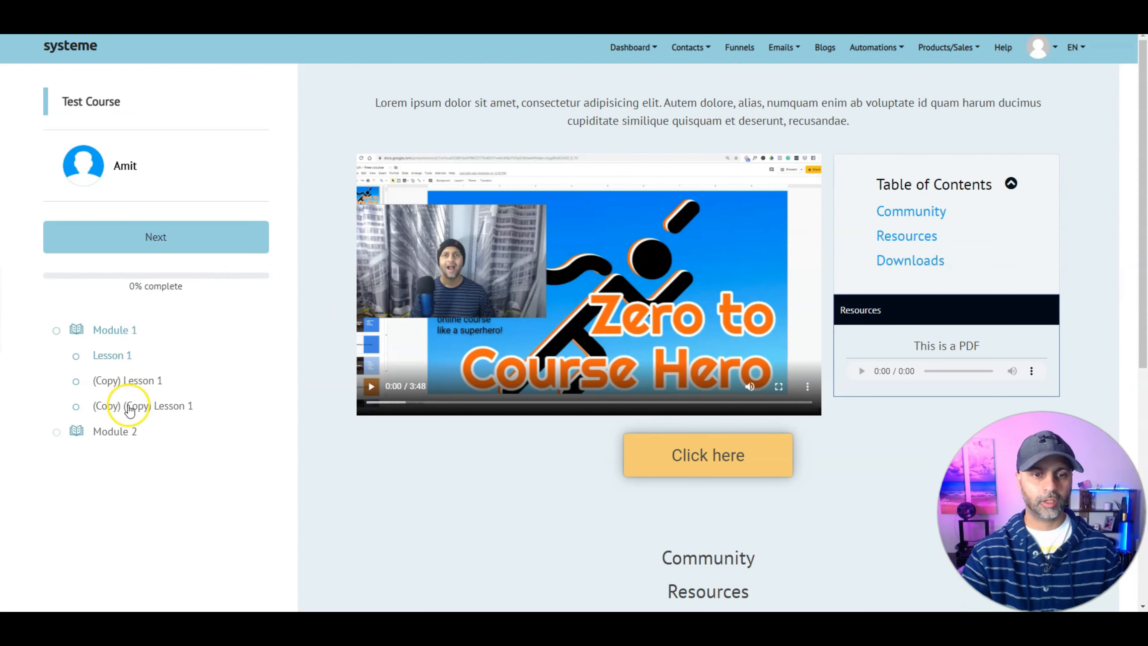
click(118, 431)
scroll(668, 425, down, 9)
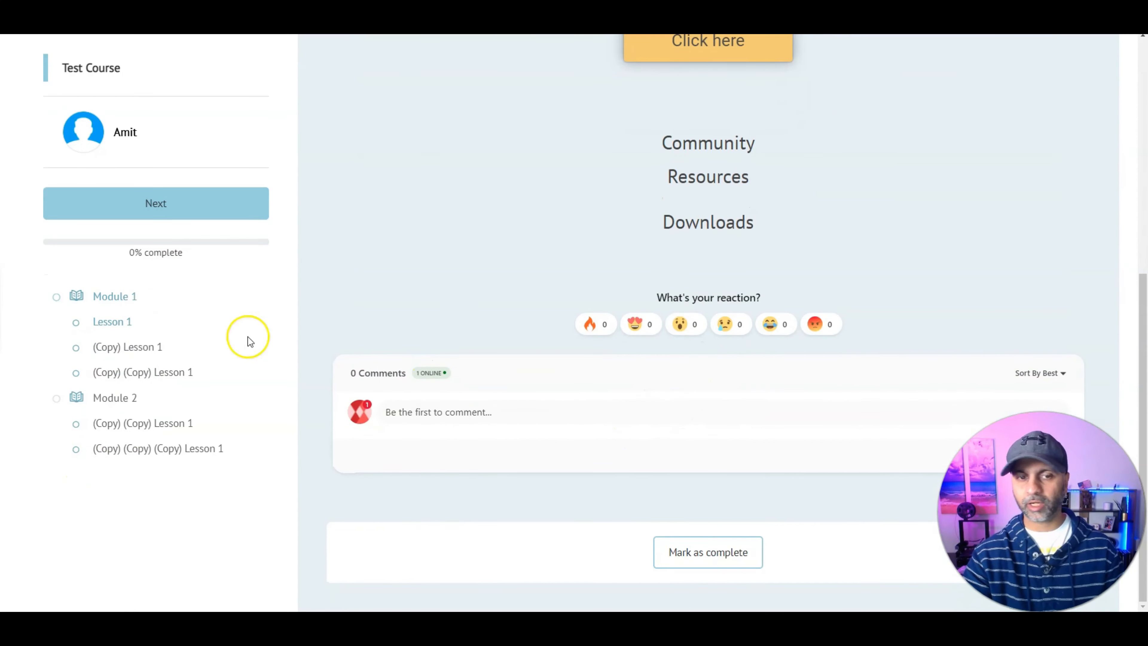
click(149, 349)
scroll(546, 398, down, 8)
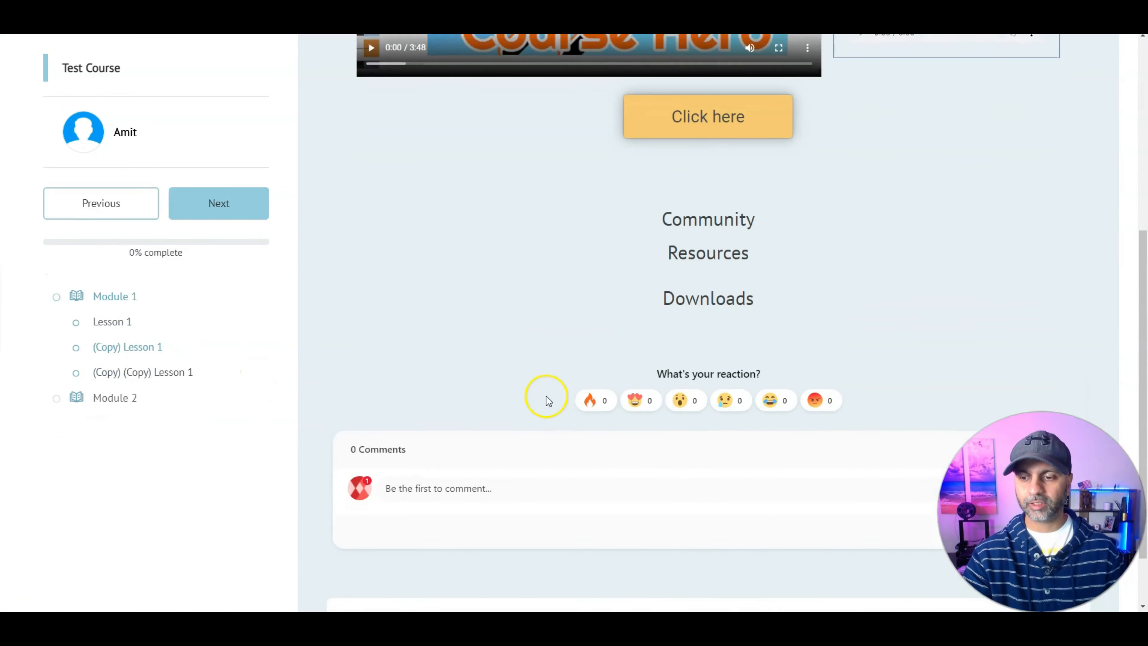
click(462, 415)
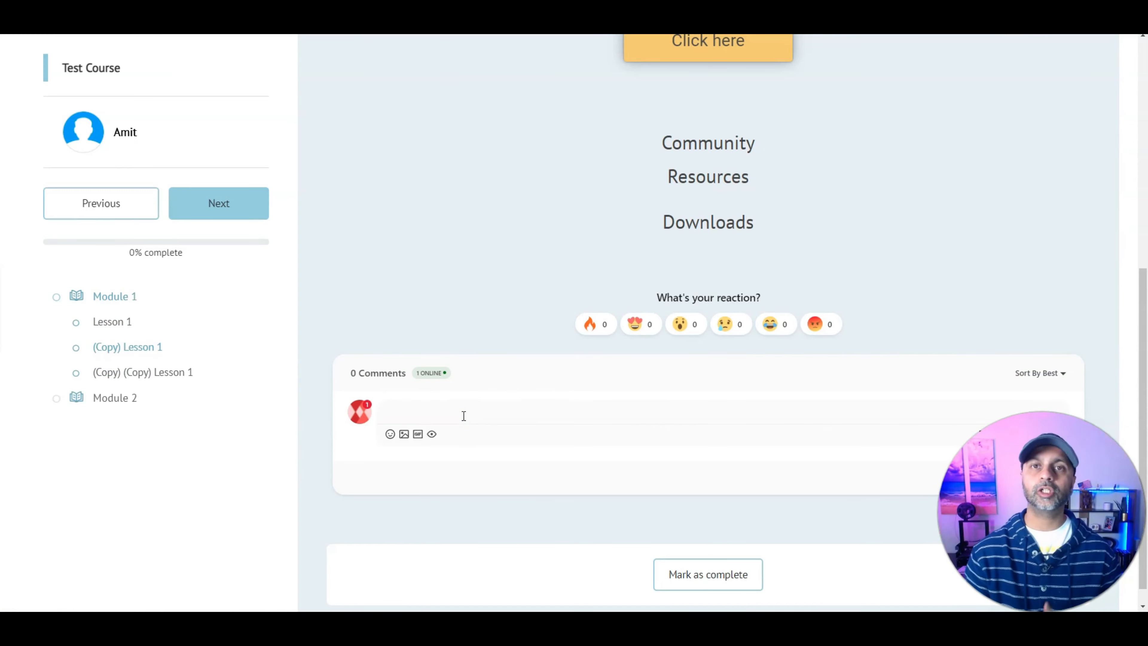
Step: Test the Resources link of the table of contents in "(Copy) Lesson 1" and collapse the table
scroll(587, 425, up, 9)
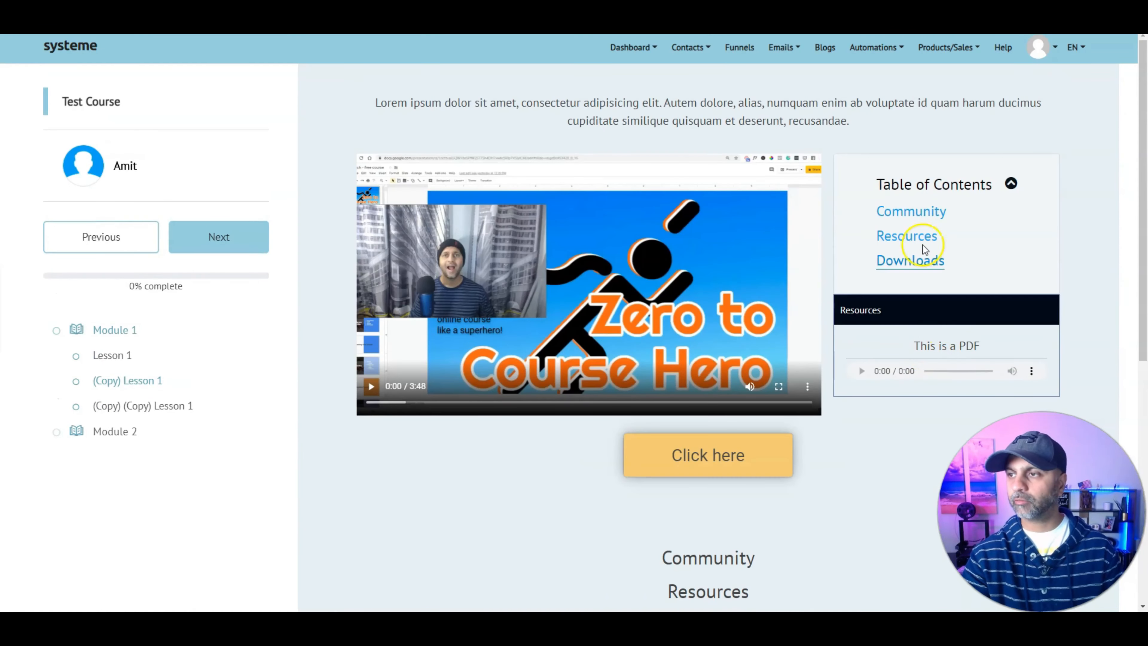
click(905, 237)
scroll(972, 199, up, 9)
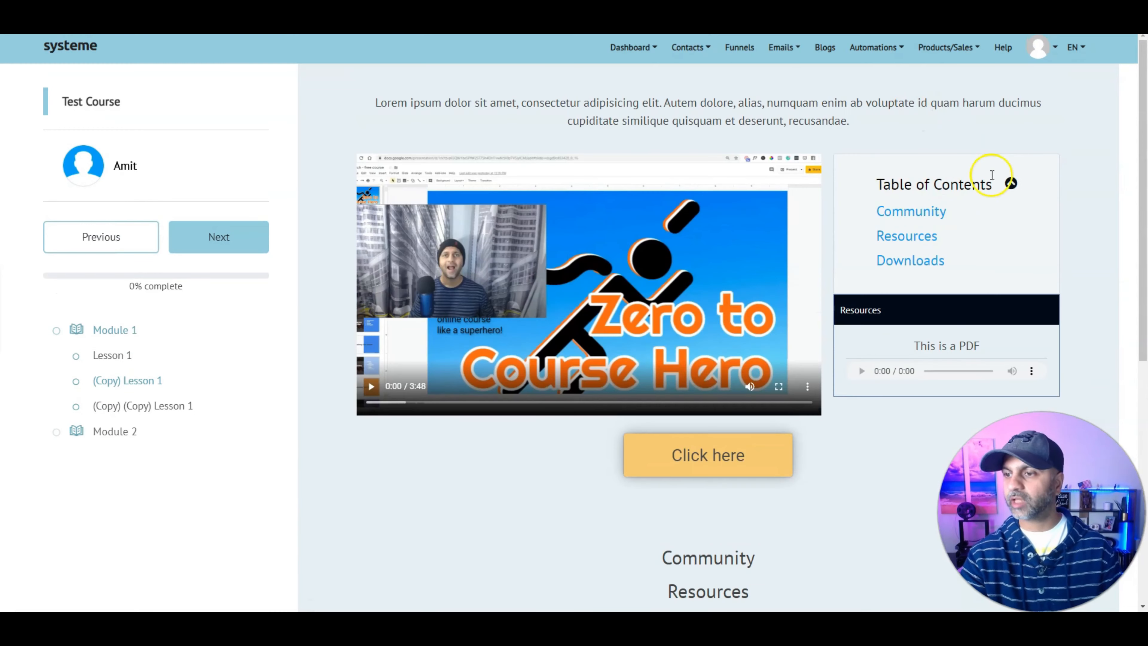
click(1012, 184)
click(1012, 185)
click(1012, 184)
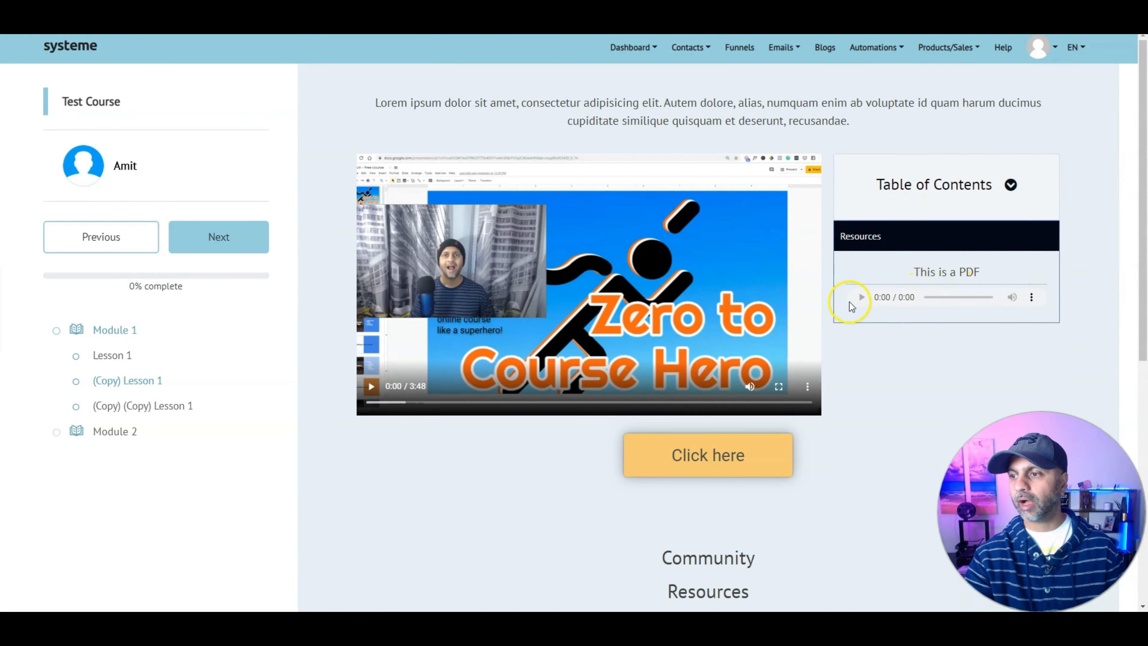
Step: Check the audio player's options and the "Click here" button, return to the lesson preview and advance to the following lesson
click(1035, 298)
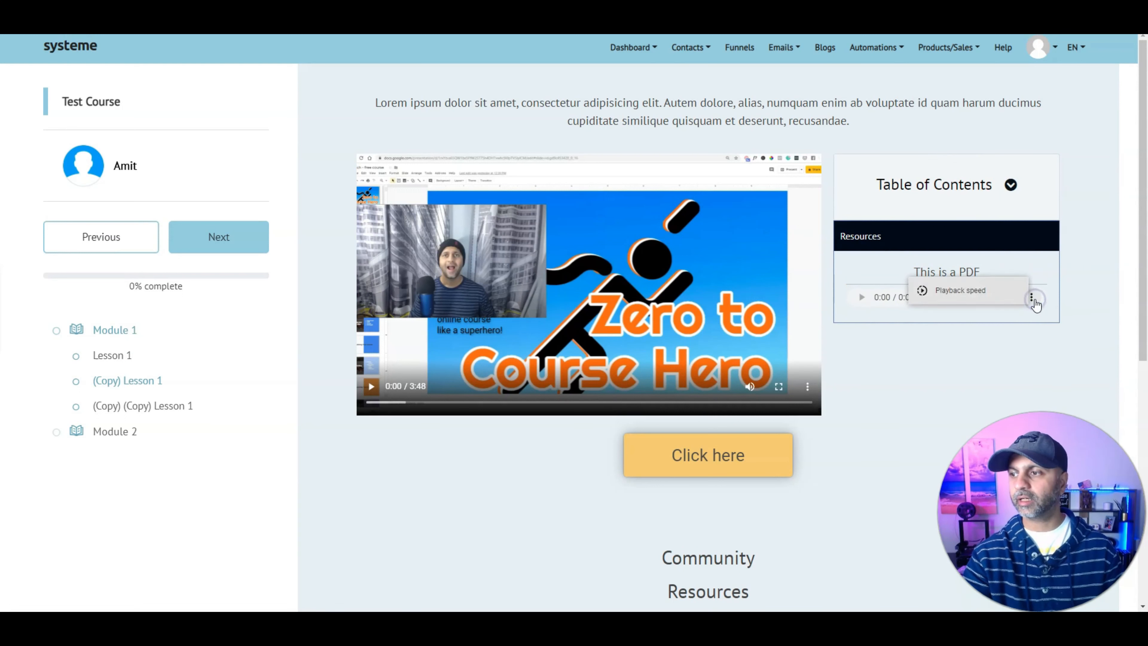
click(776, 470)
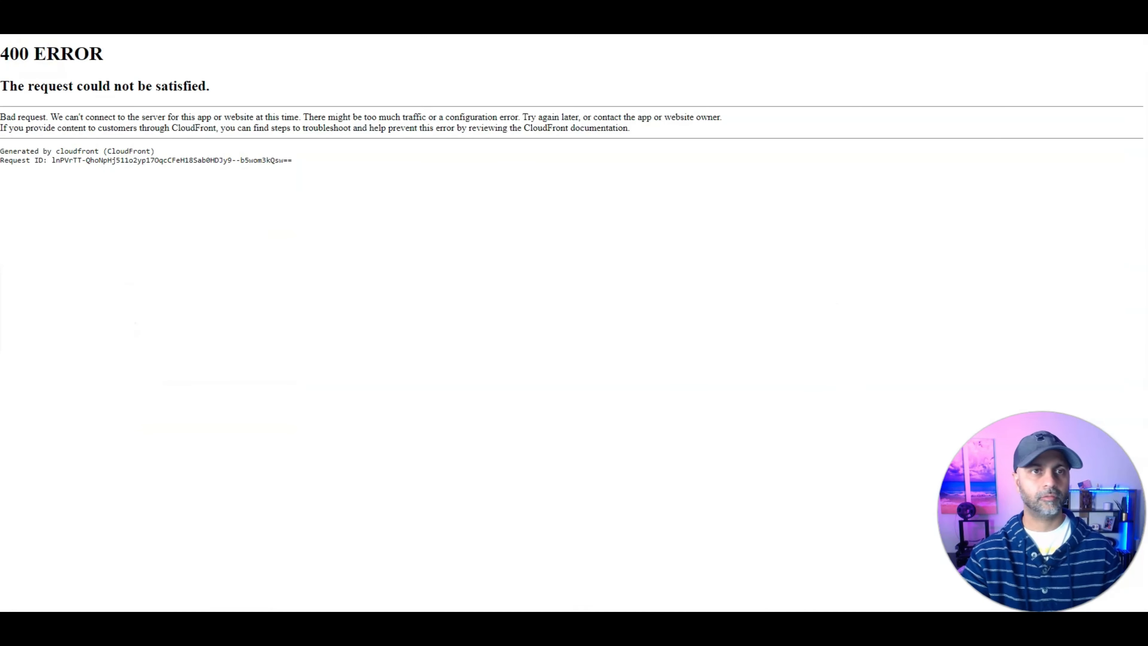
drag(271, 4, 269, 88)
click(11, 117)
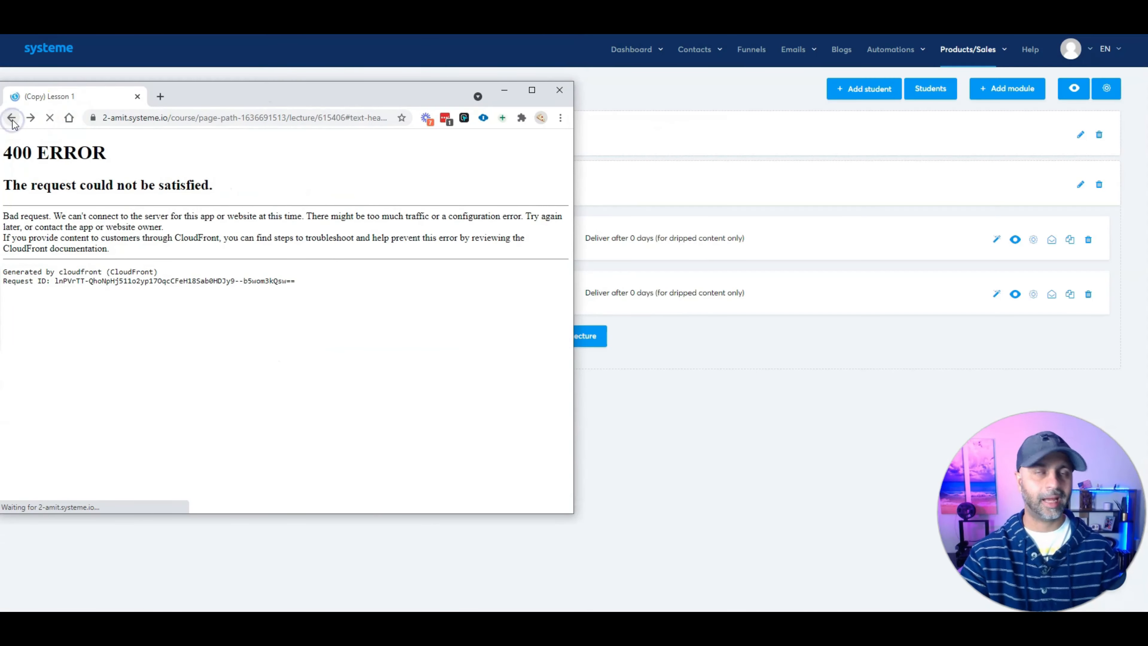
drag(181, 94, 316, 2)
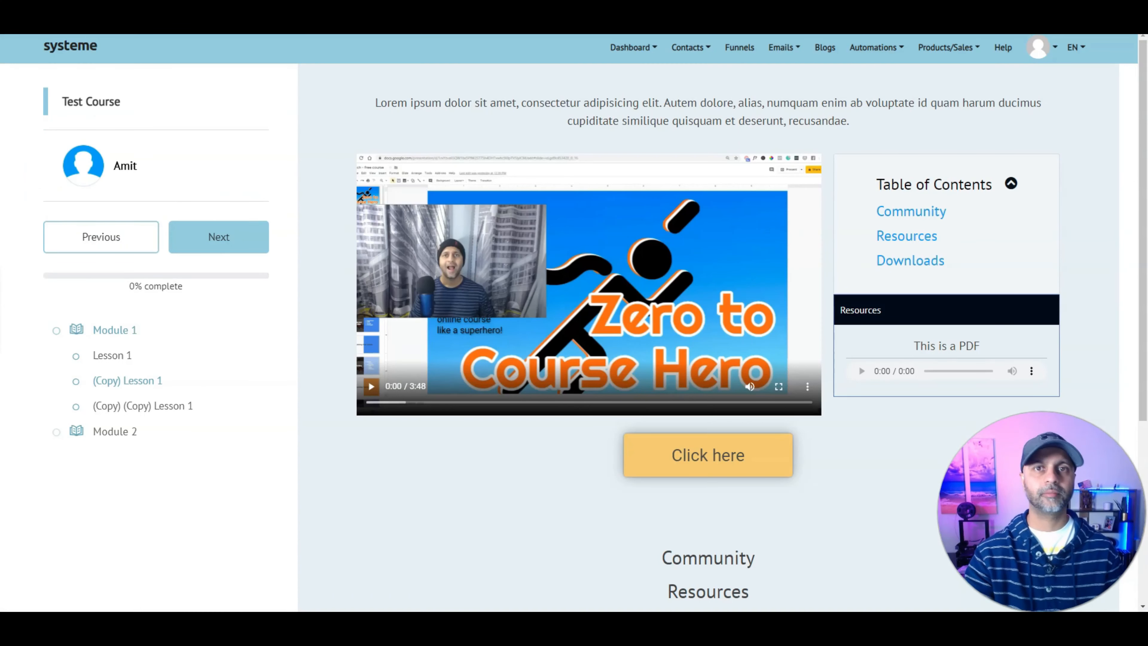
click(220, 245)
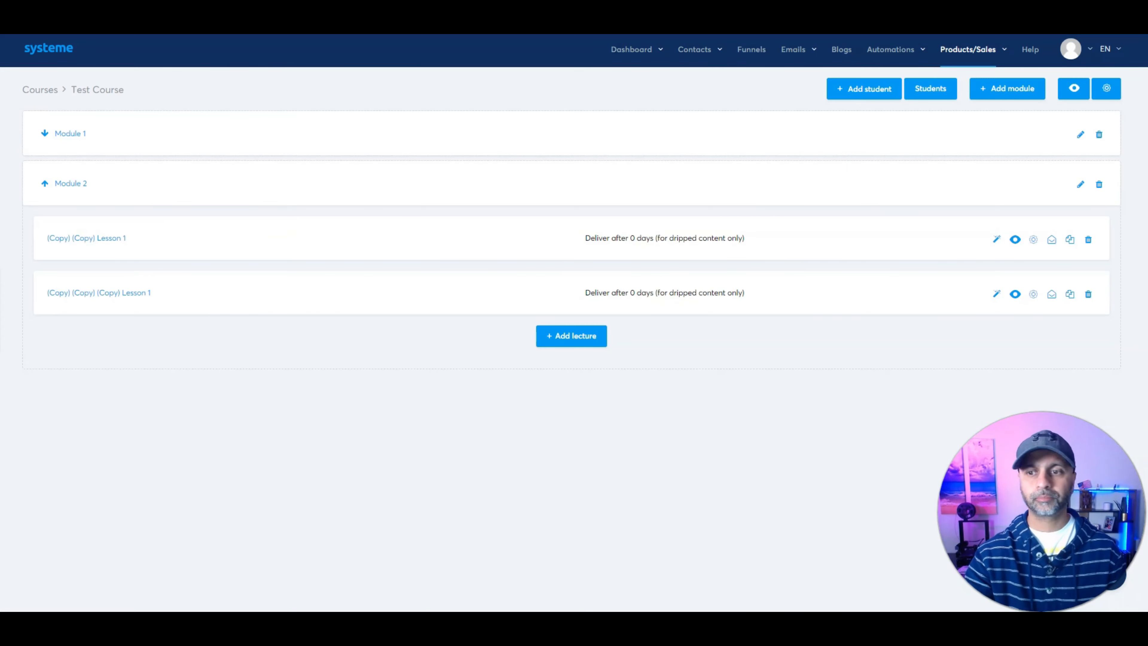
Step: Change the course theme to Intense purple and save the course settings
click(1107, 88)
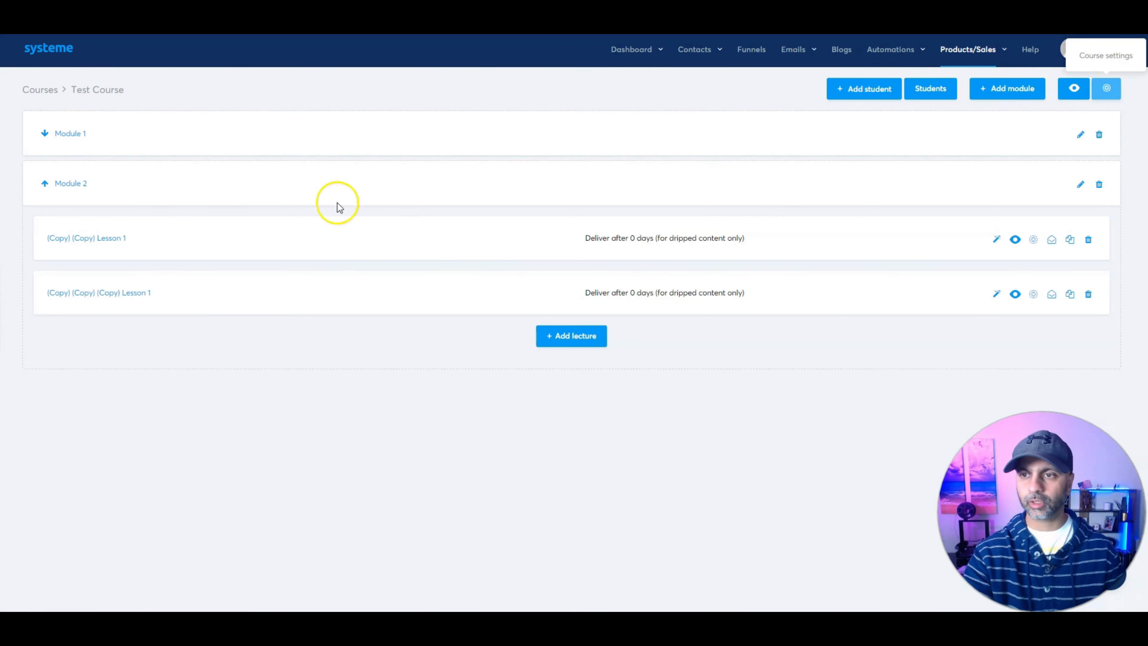
scroll(430, 351, down, 1)
click(330, 301)
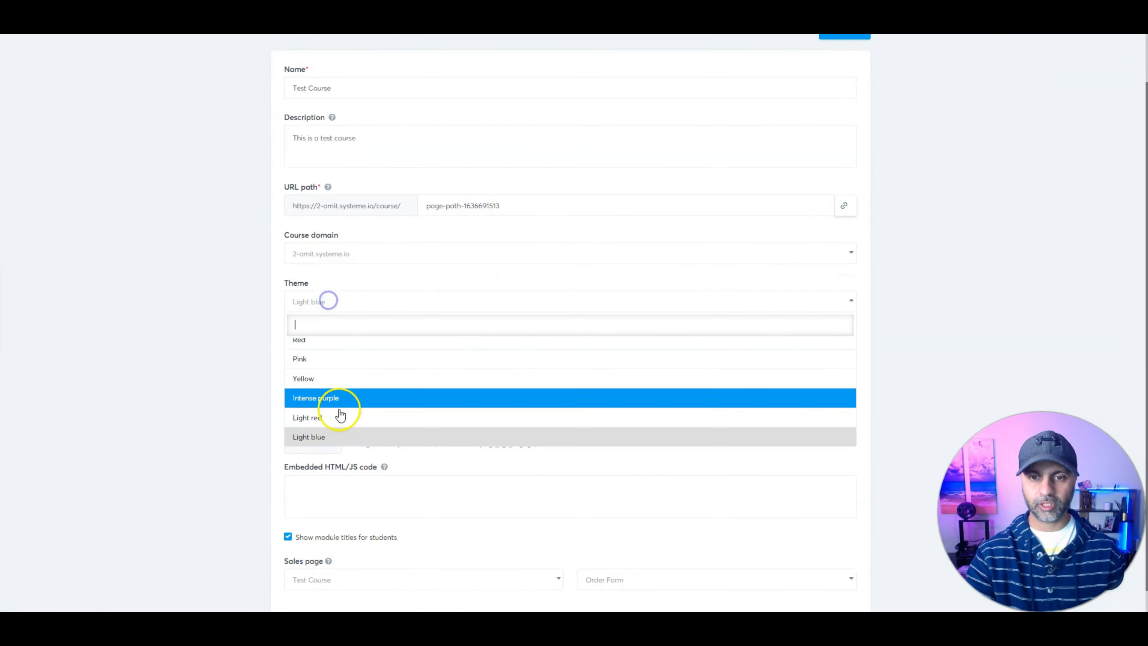
click(345, 409)
scroll(933, 345, up, 1)
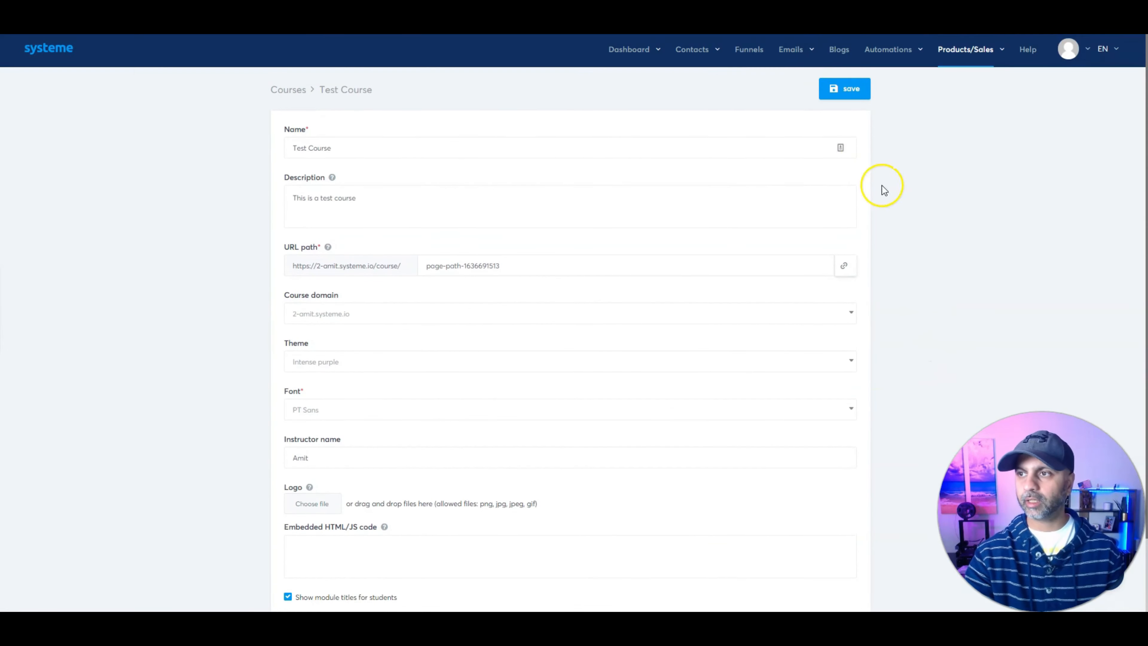
click(835, 93)
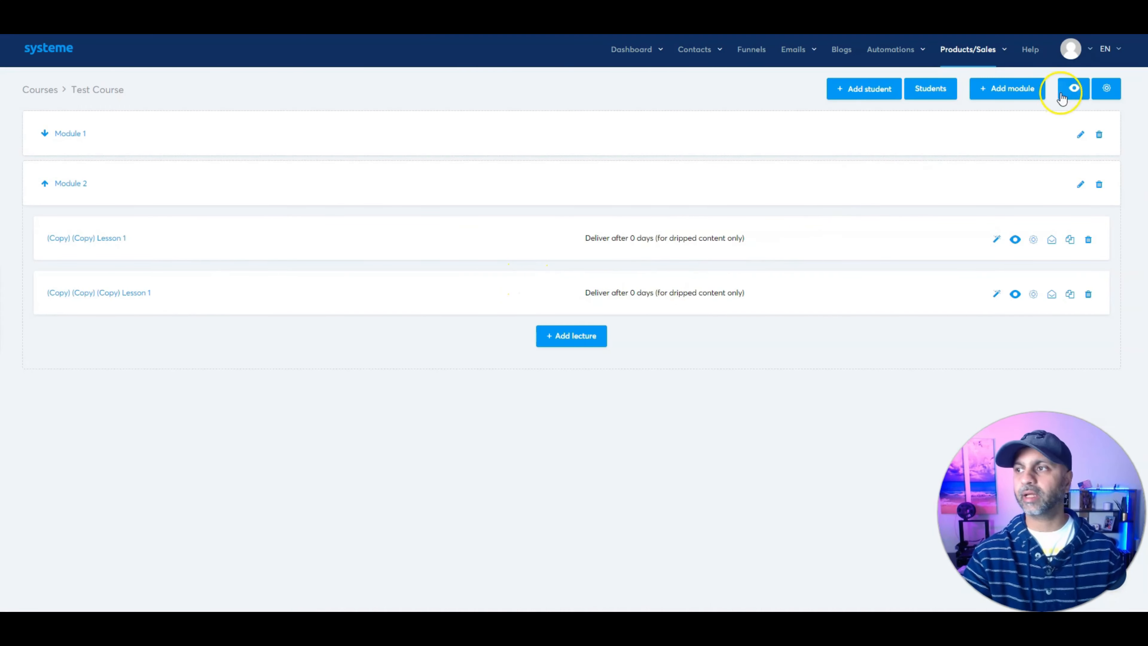
Step: Change the course theme to Black in the Test Course settings and save them
click(1107, 89)
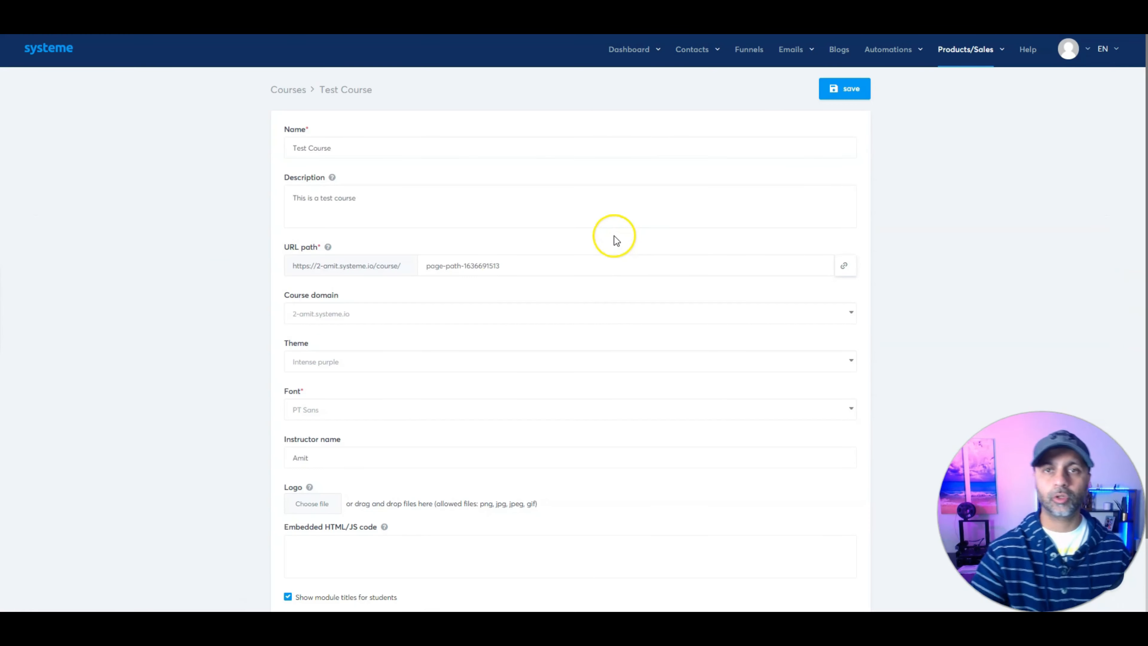
scroll(615, 235, down, 2)
click(383, 286)
scroll(377, 348, up, 3)
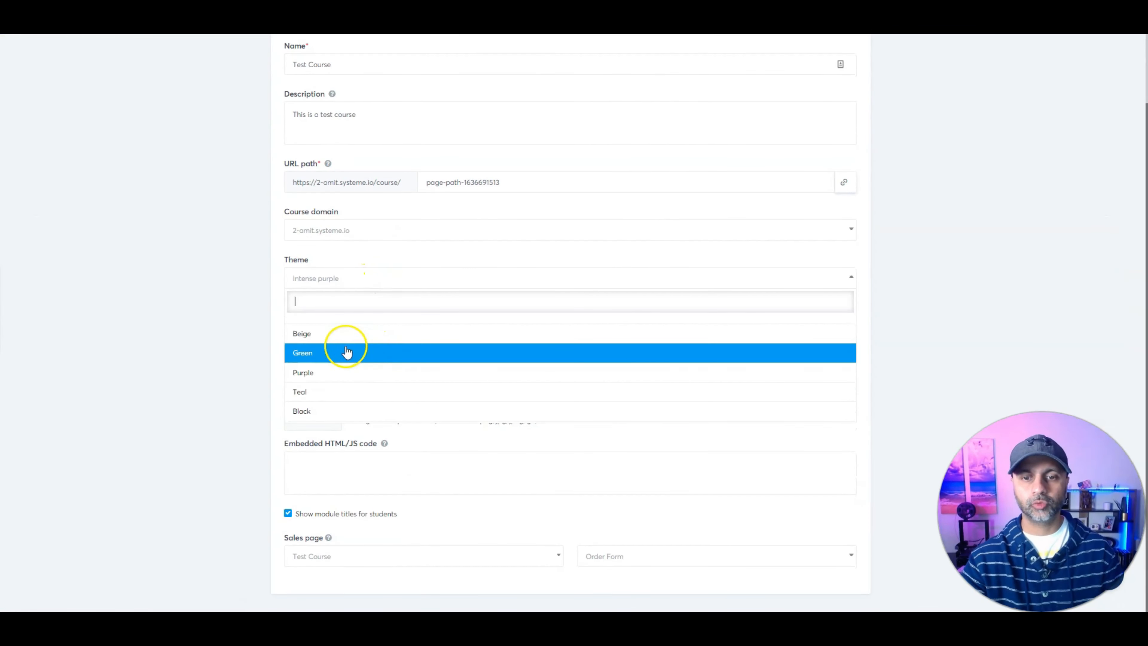
click(329, 410)
scroll(858, 308, up, 5)
click(850, 88)
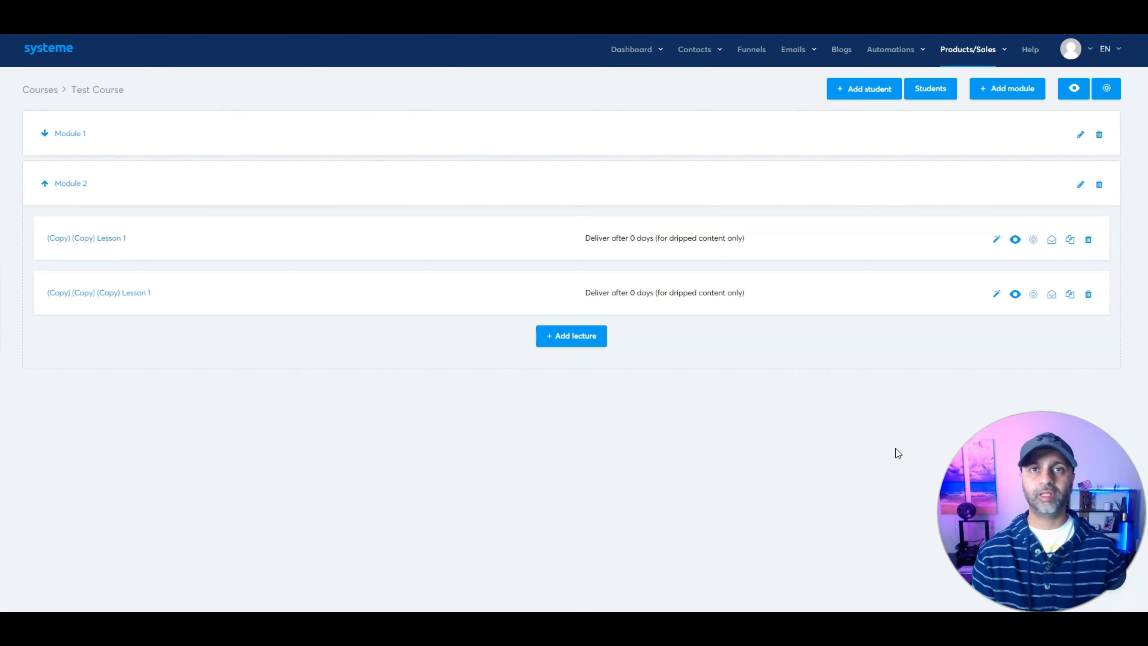
Step: Create a new course bundle named "Course Bundle"
click(989, 48)
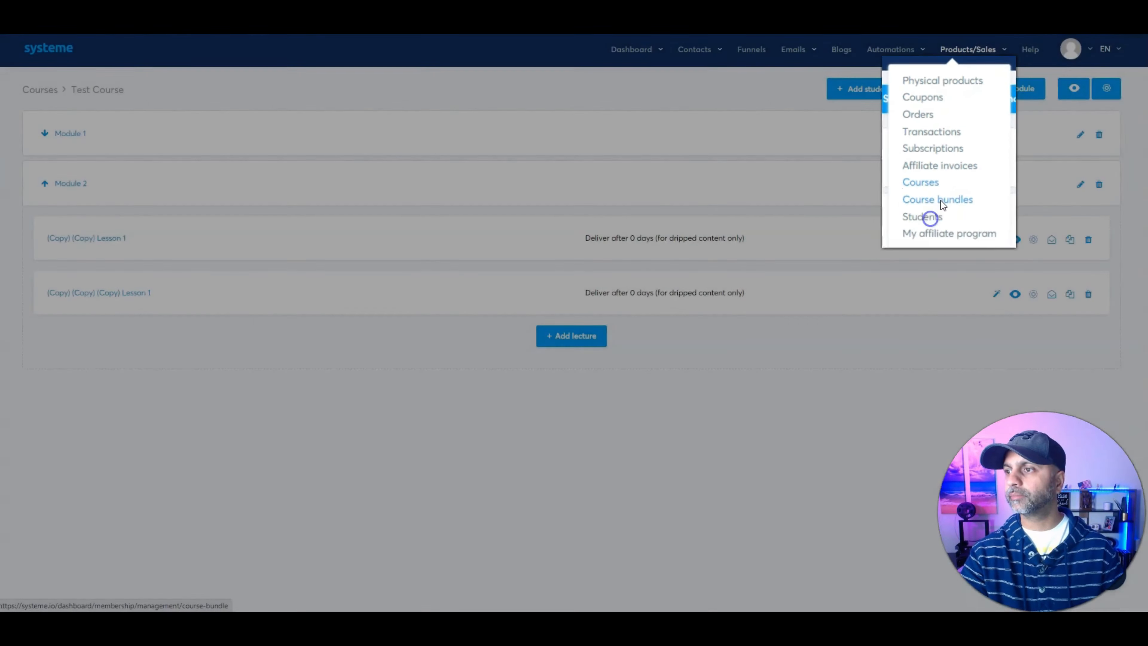
click(927, 201)
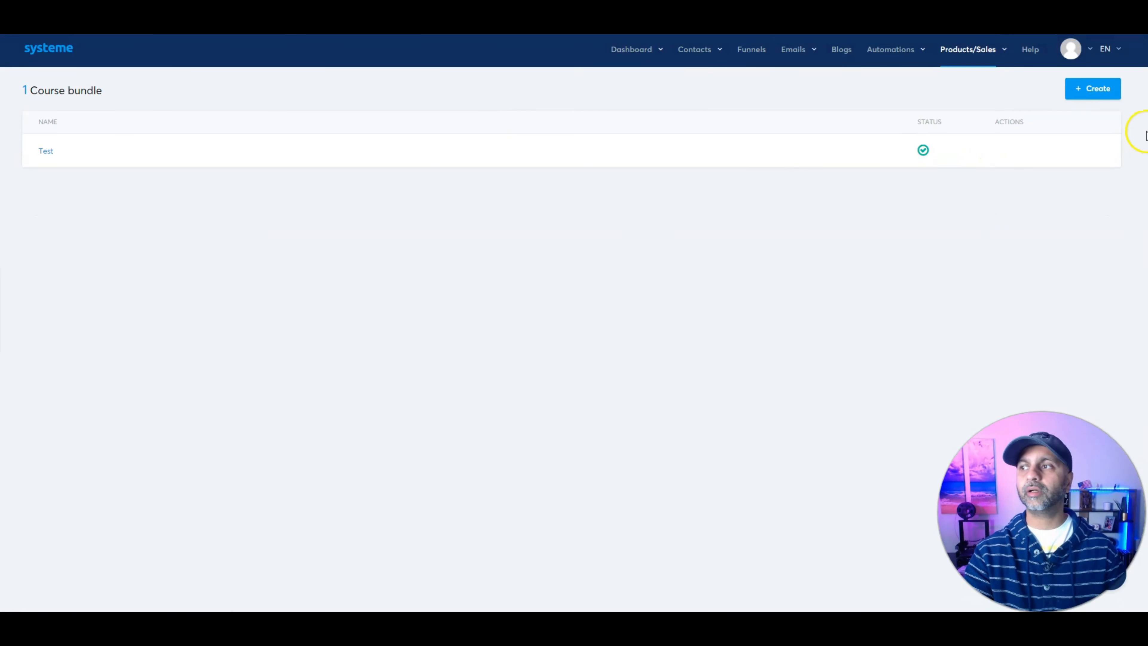
click(1094, 91)
click(477, 195)
text(Course Bun)
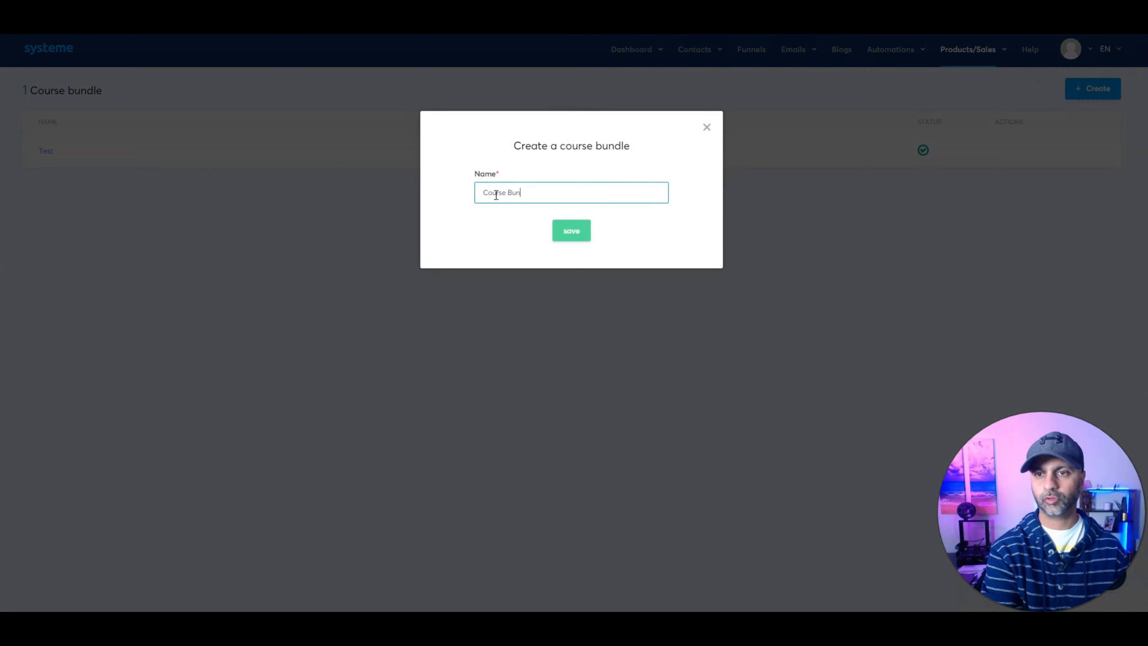
text(dle)
key(Return)
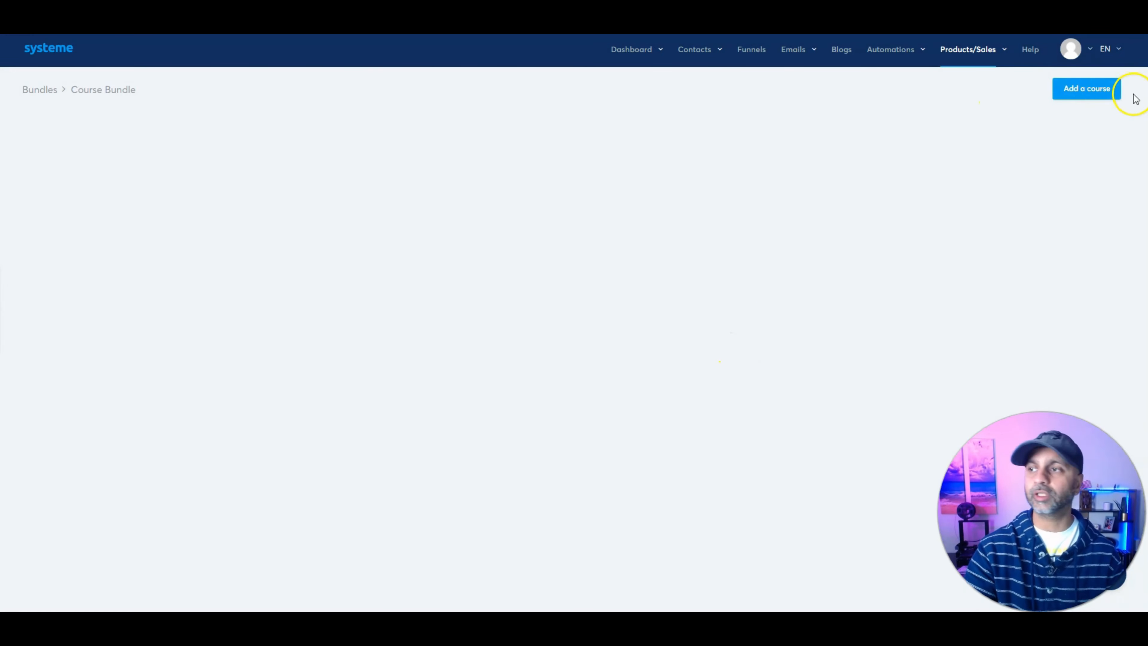
Step: Add the courses Test Course and Facebook Ads for Beginners to the Course Bundle
click(1096, 93)
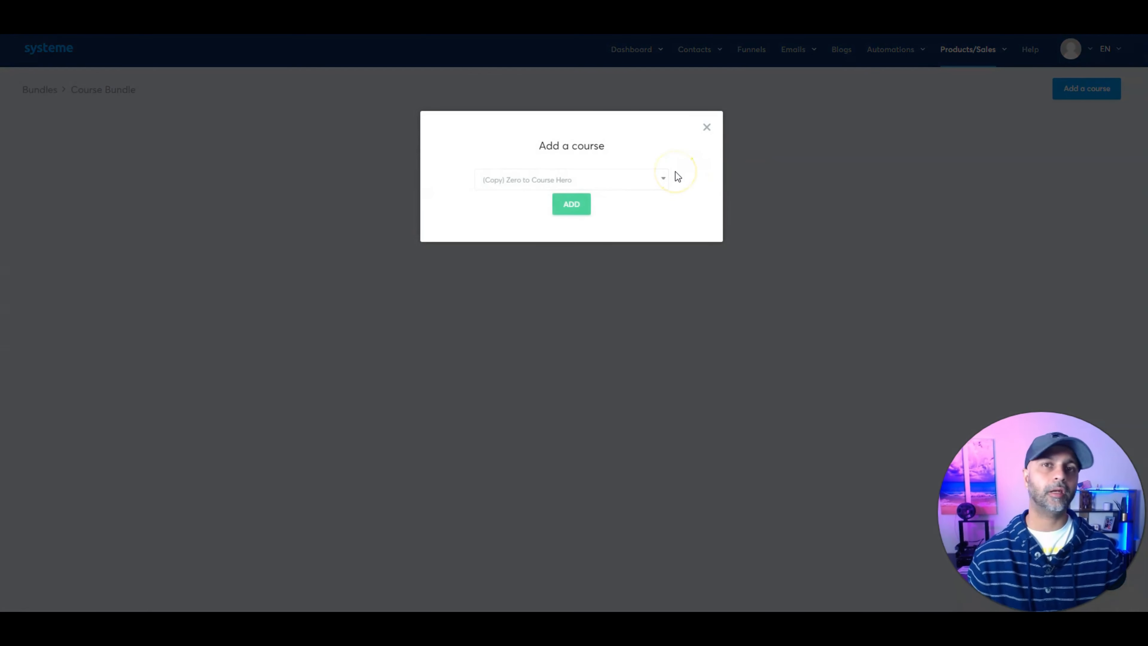
click(664, 177)
click(521, 241)
click(568, 211)
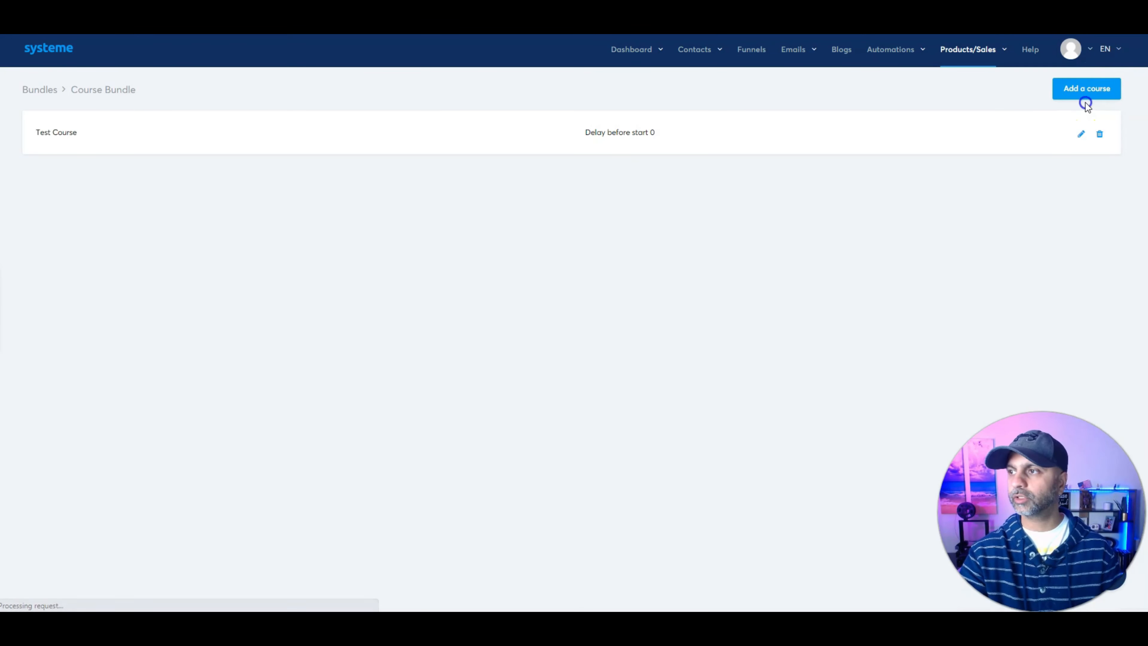
click(1086, 94)
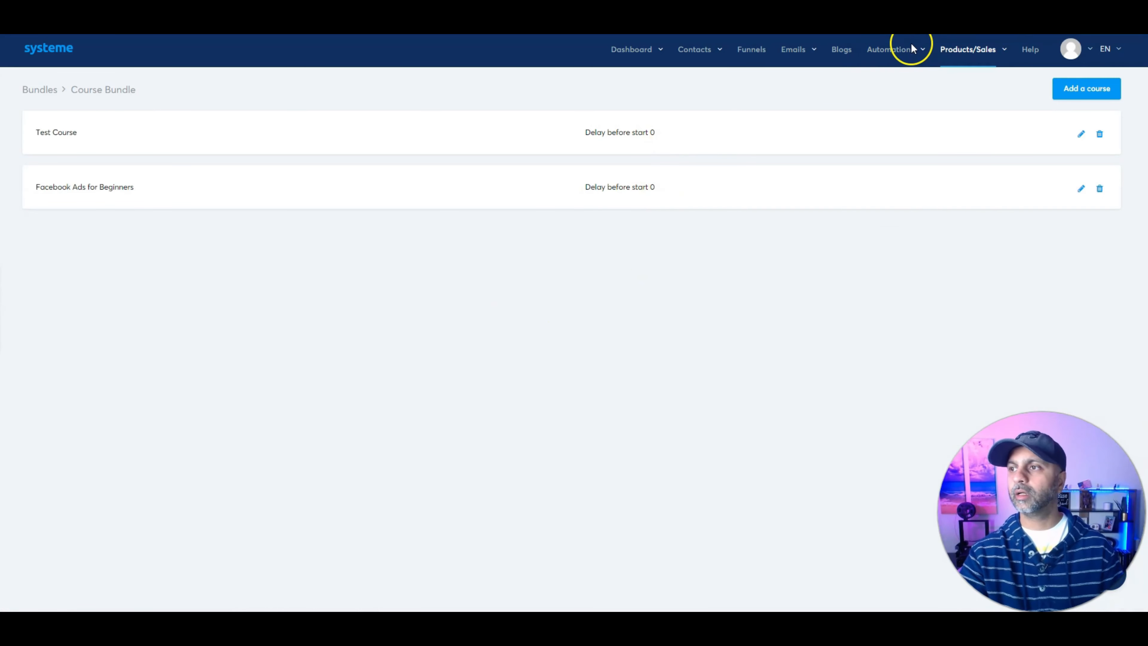
Step: Open the Transactions list of the product sales to check it
mouse_move(909, 55)
mouse_move(956, 45)
click(958, 128)
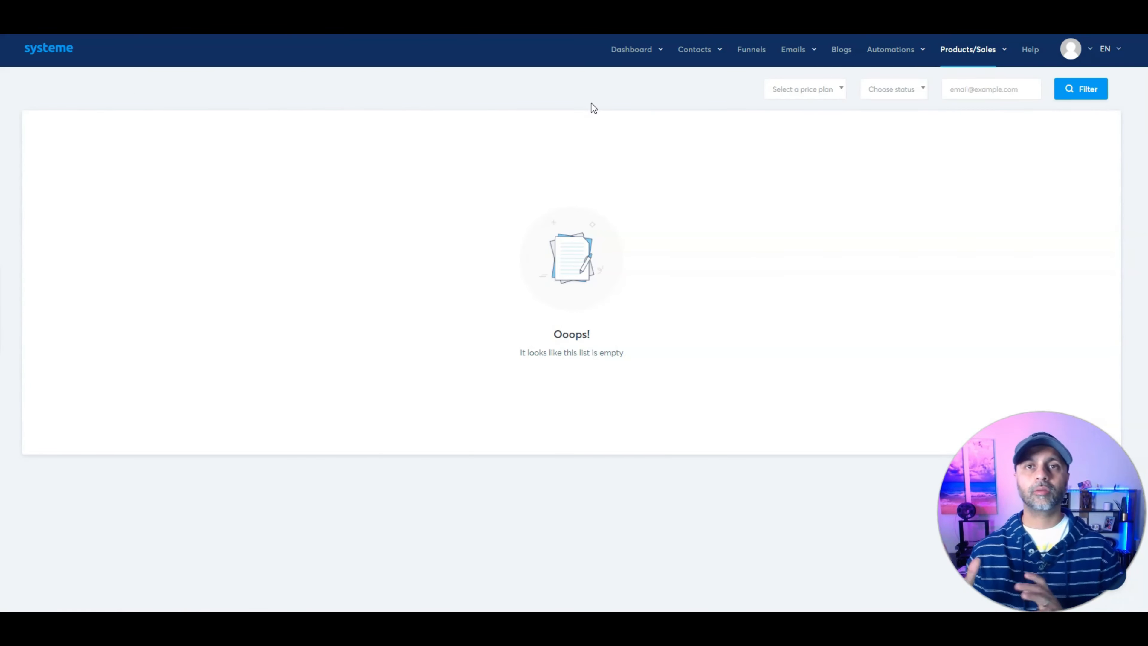
Step: Open the Test Course funnel's order form and look for an existing Subscription price plan to add
click(752, 49)
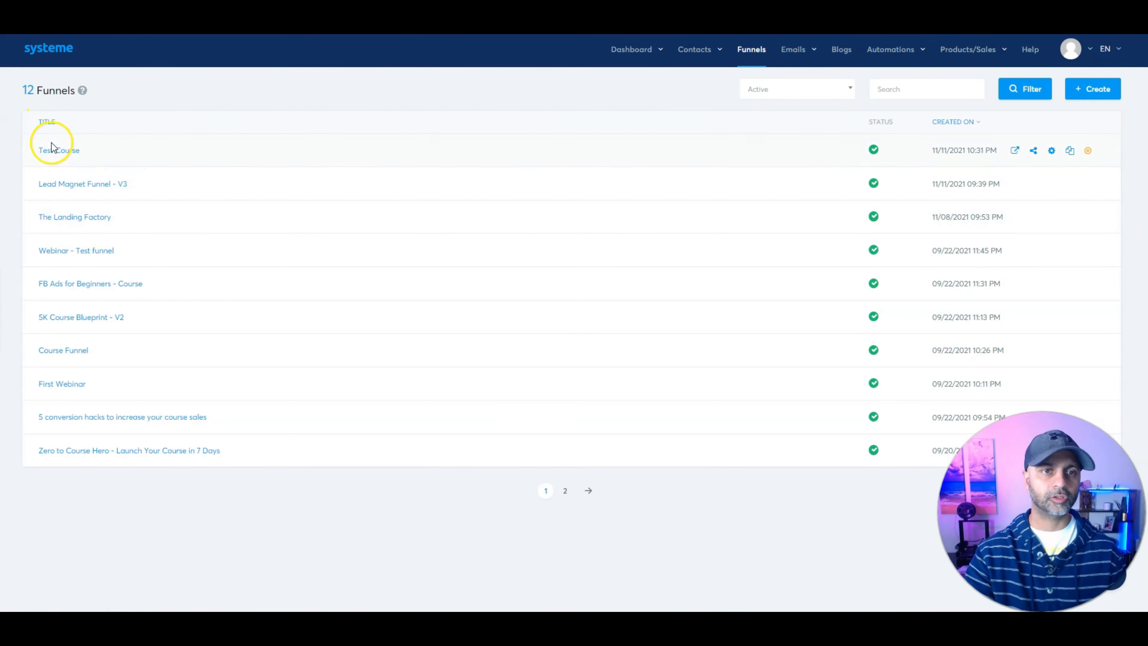
click(52, 152)
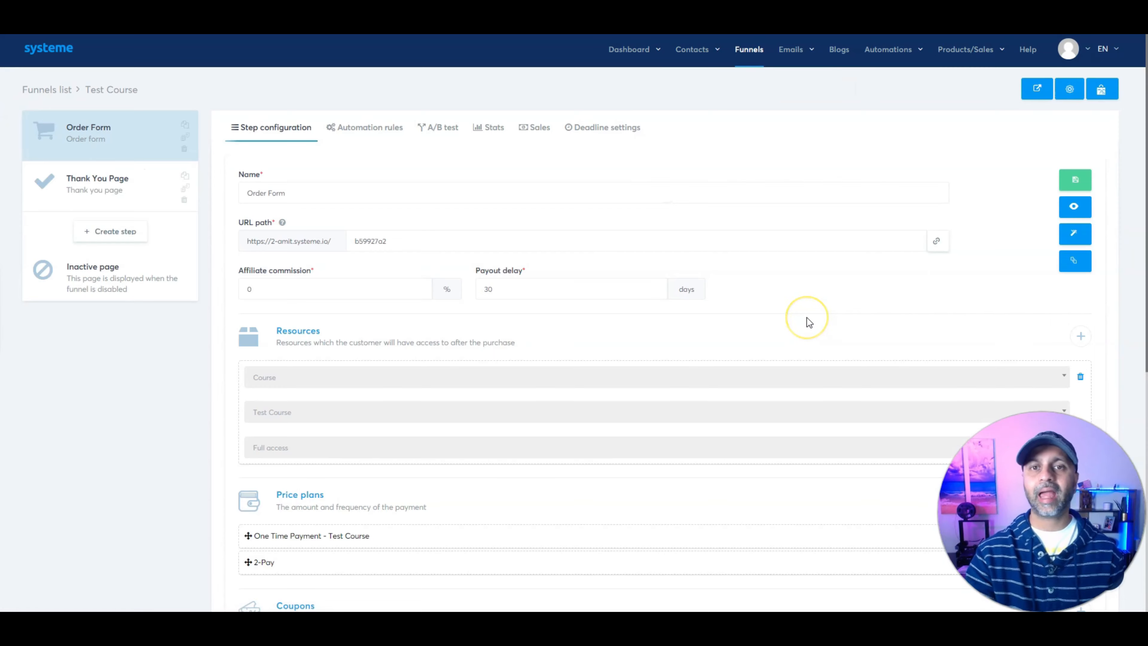
scroll(808, 324, down, 6)
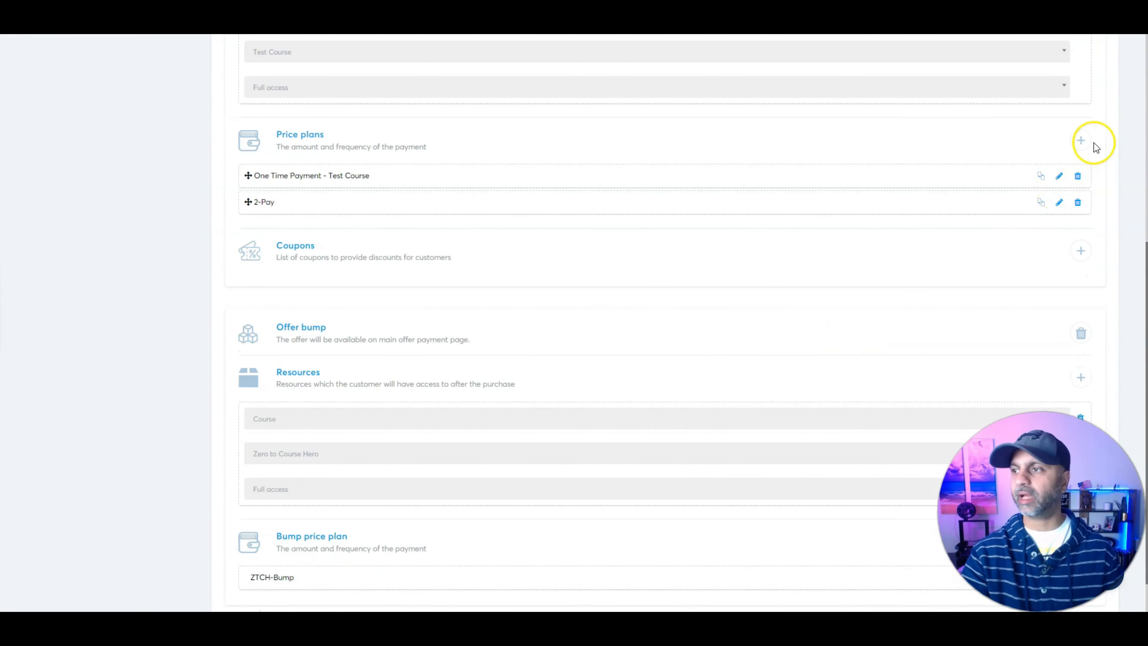
click(1084, 150)
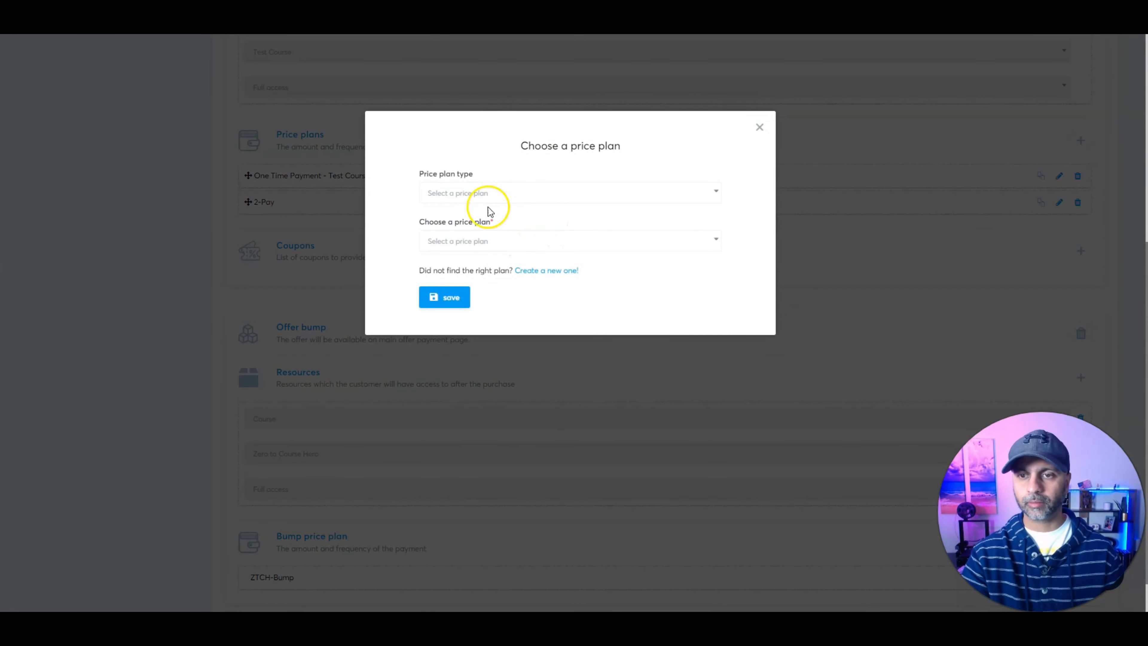
click(467, 188)
click(461, 252)
click(483, 234)
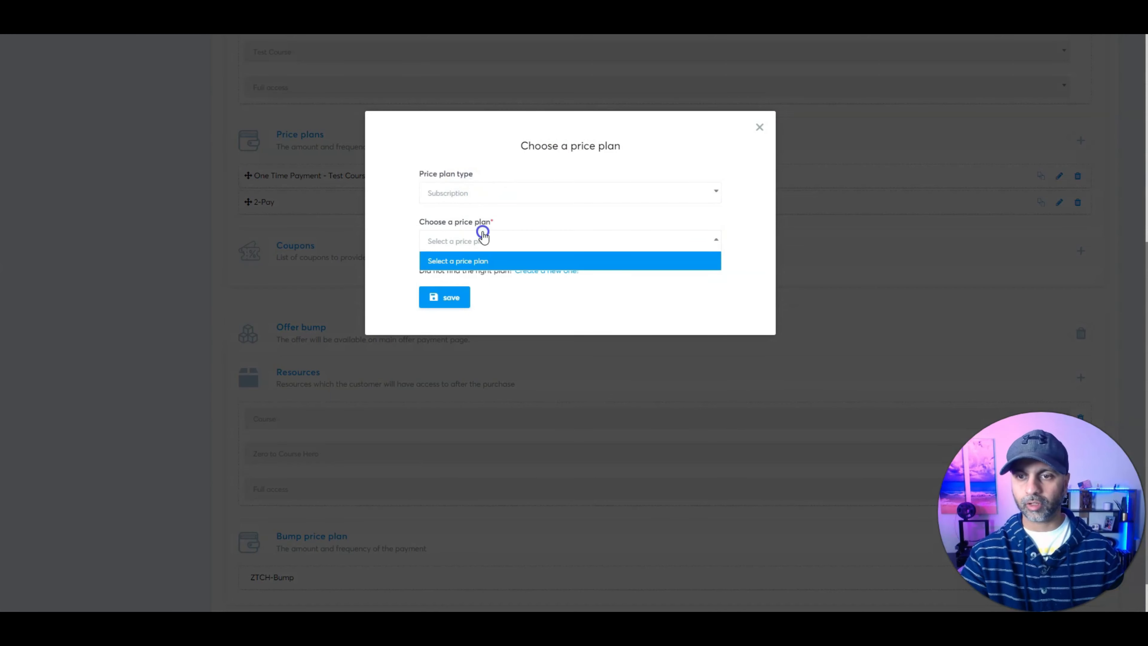
click(480, 262)
Step: Create a Subscription price plan named "Membership Plan" with a 1-day trial and $79 each month, and check its details
click(566, 274)
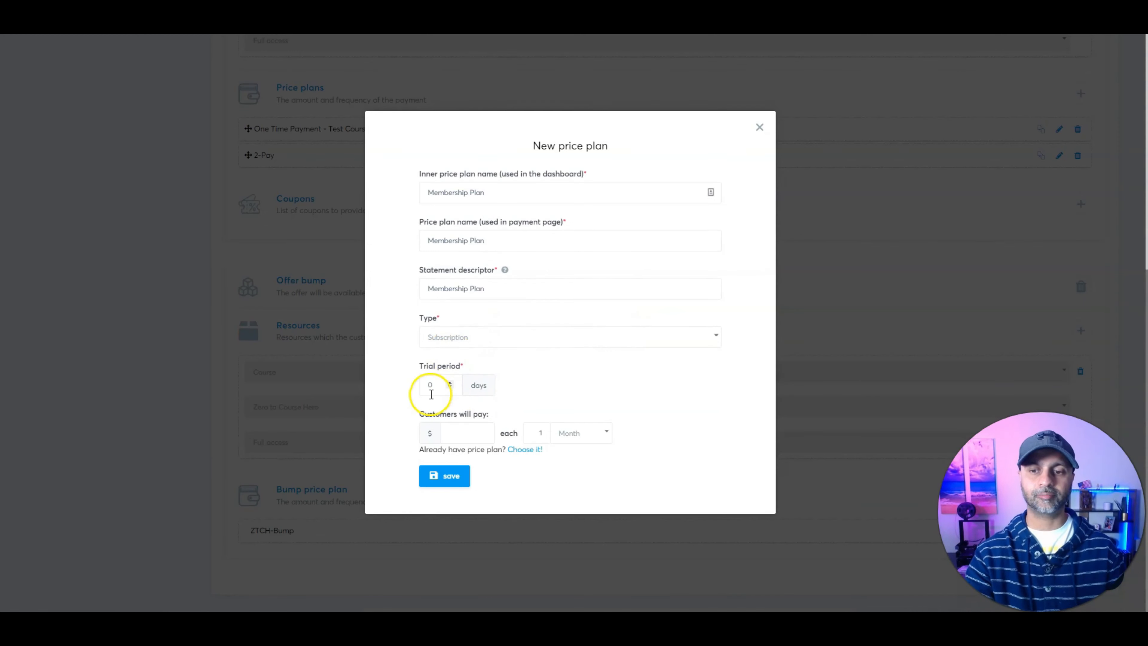
double_click(421, 391)
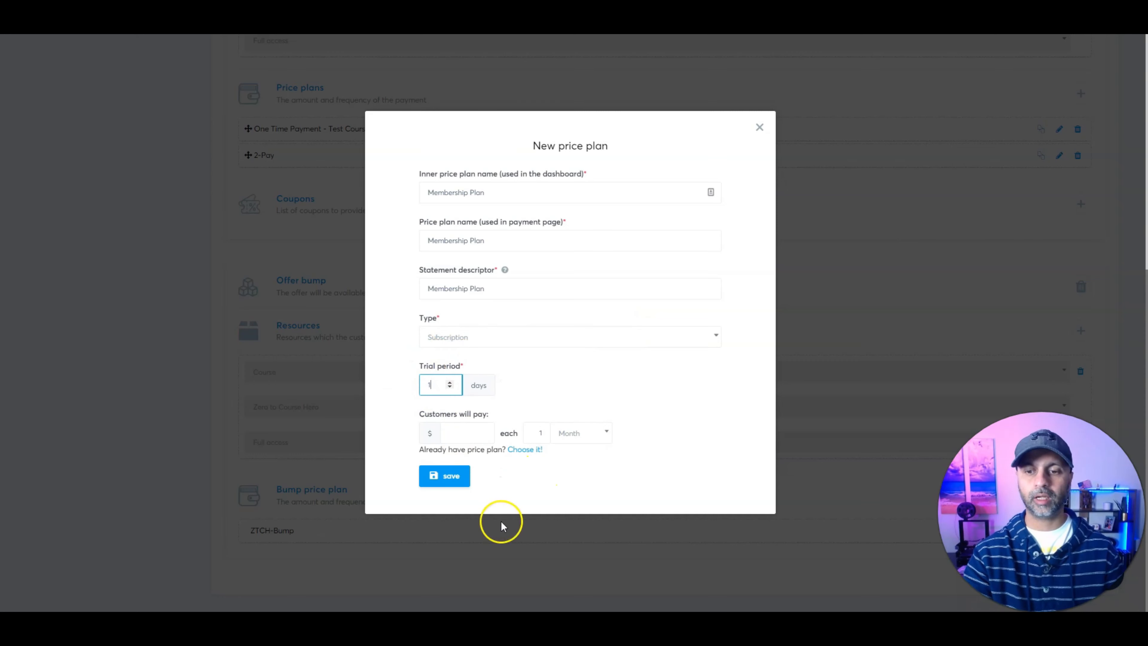
click(473, 442)
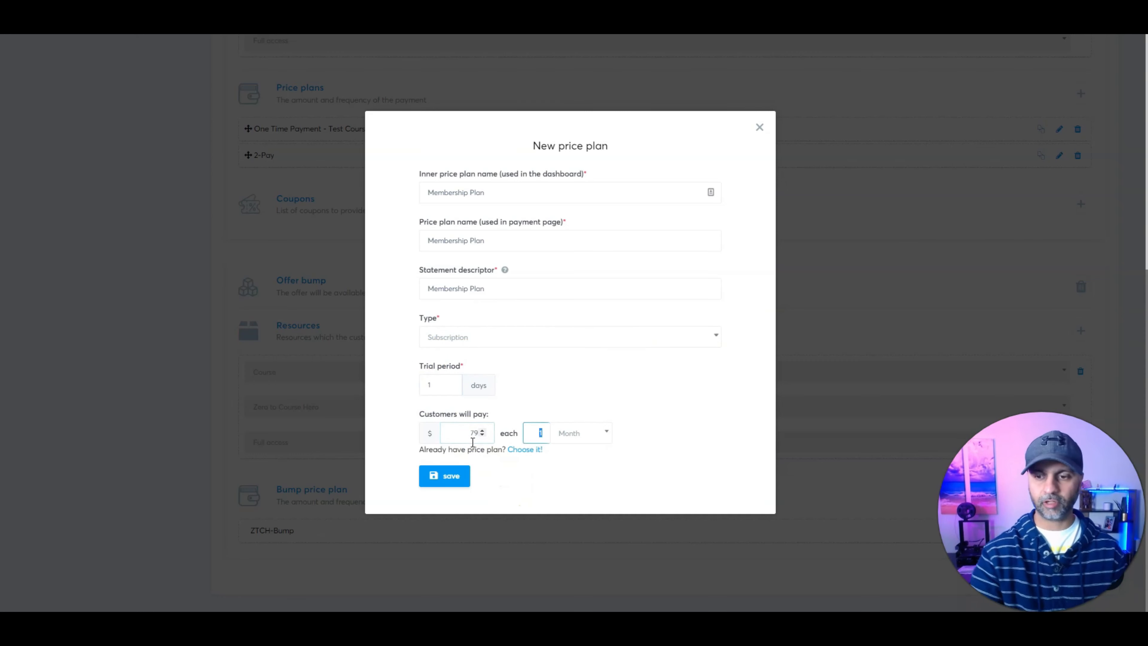
click(443, 477)
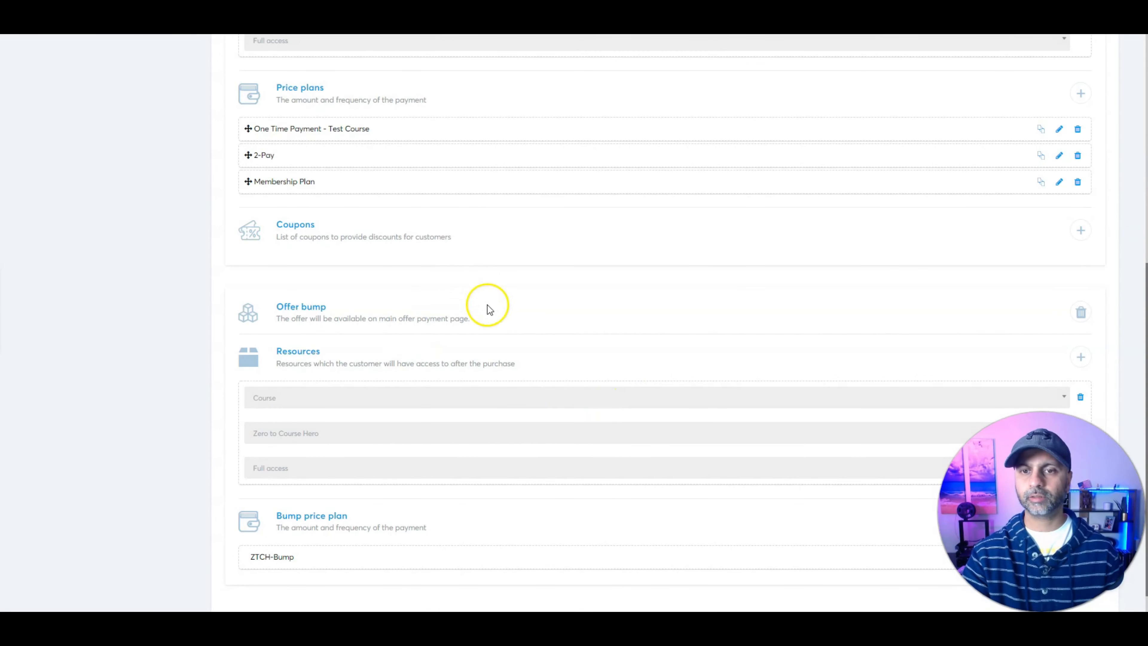
mouse_move(299, 185)
scroll(393, 342, up, 4)
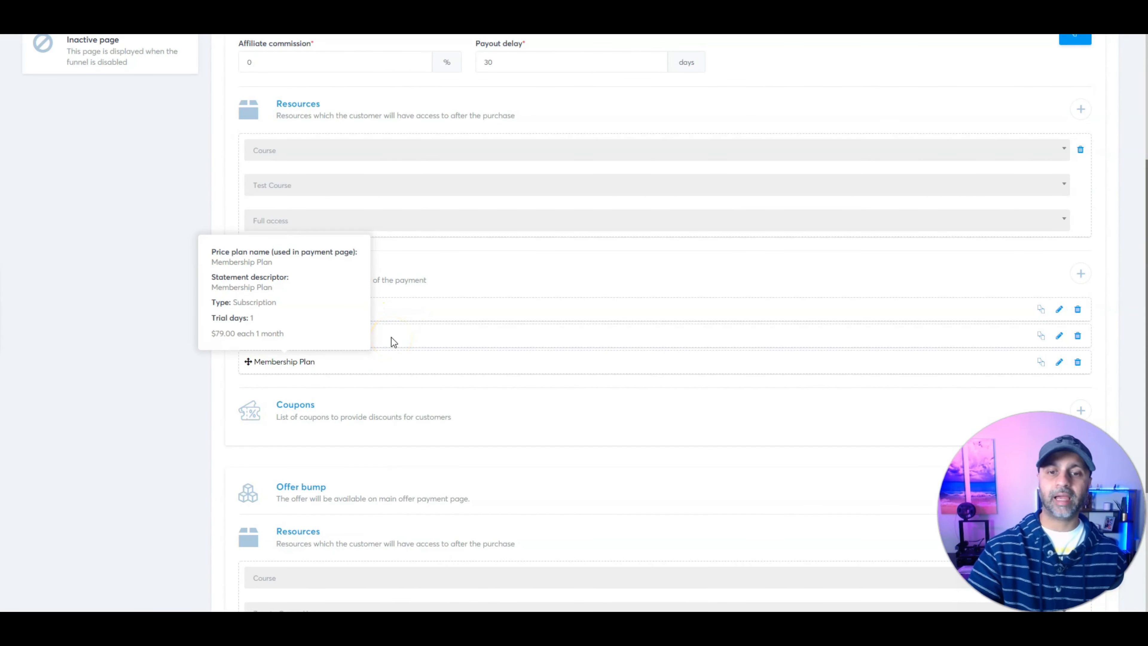
Step: Add the course bundle "Course Bundle" with full access as a resource of the offer bump
scroll(813, 373, down, 2)
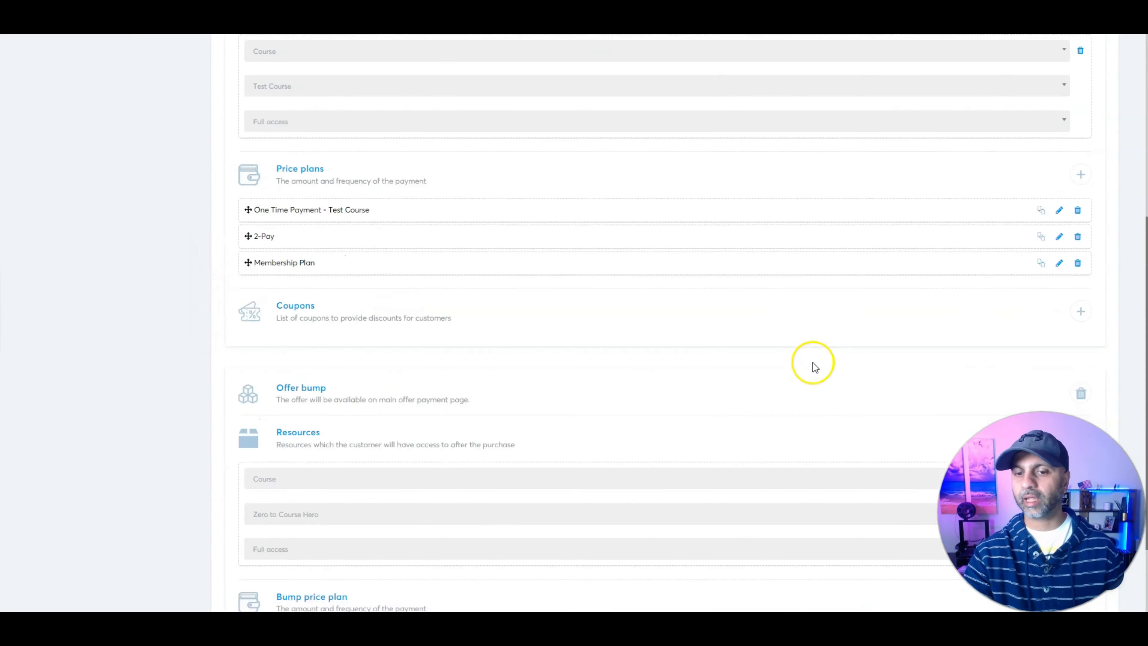
scroll(813, 373, down, 2)
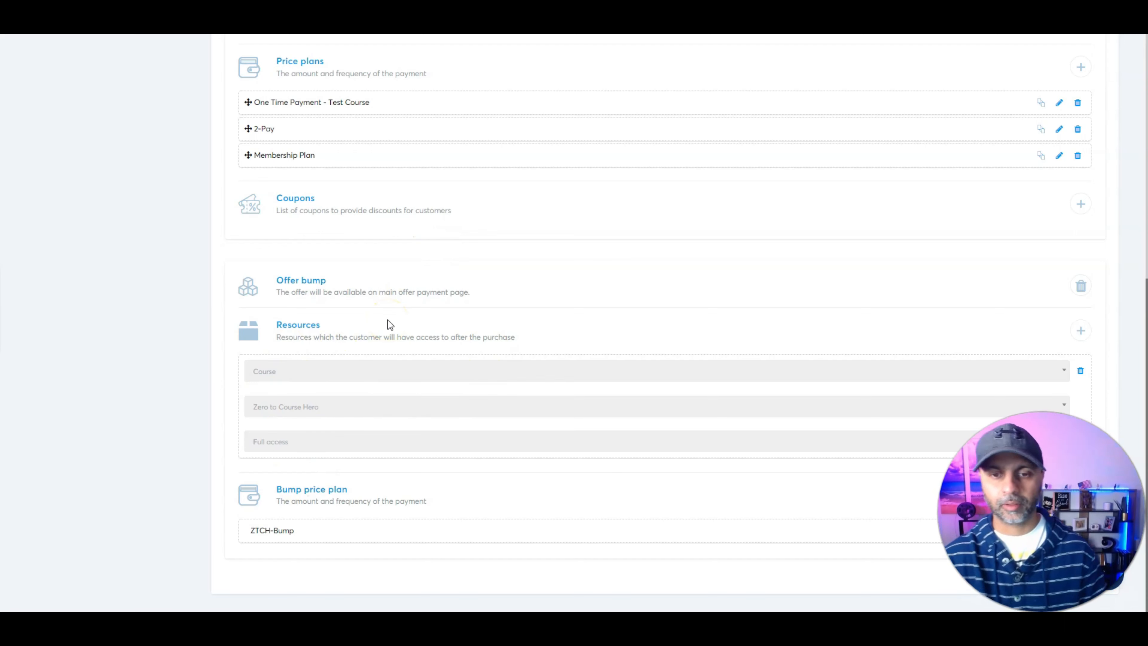
click(1080, 330)
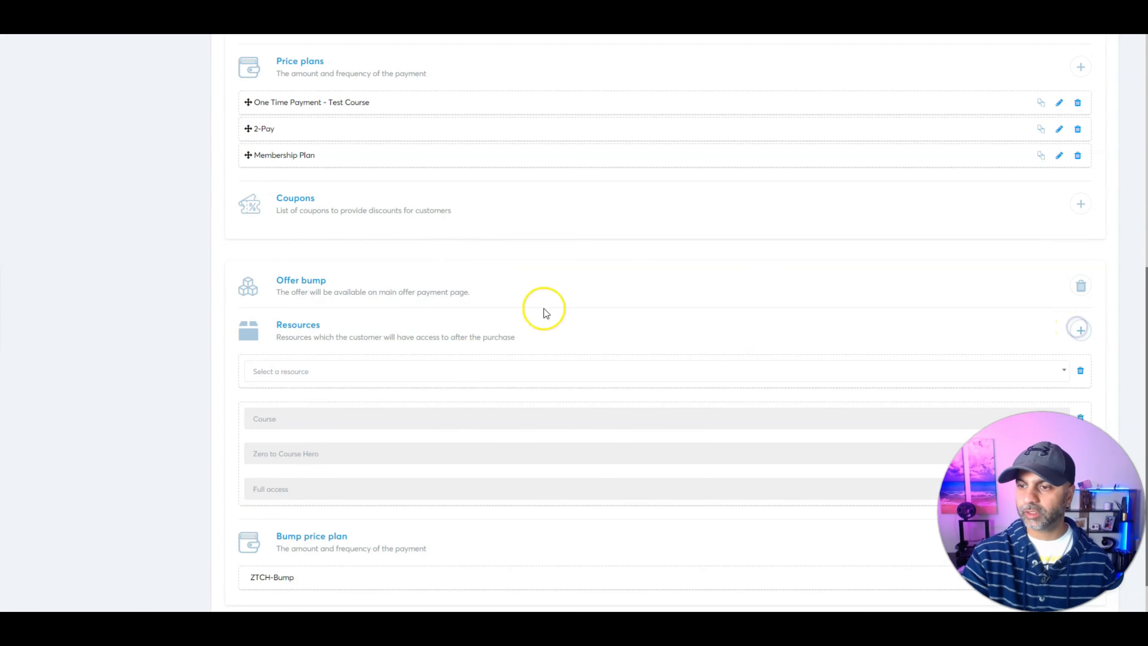
click(353, 372)
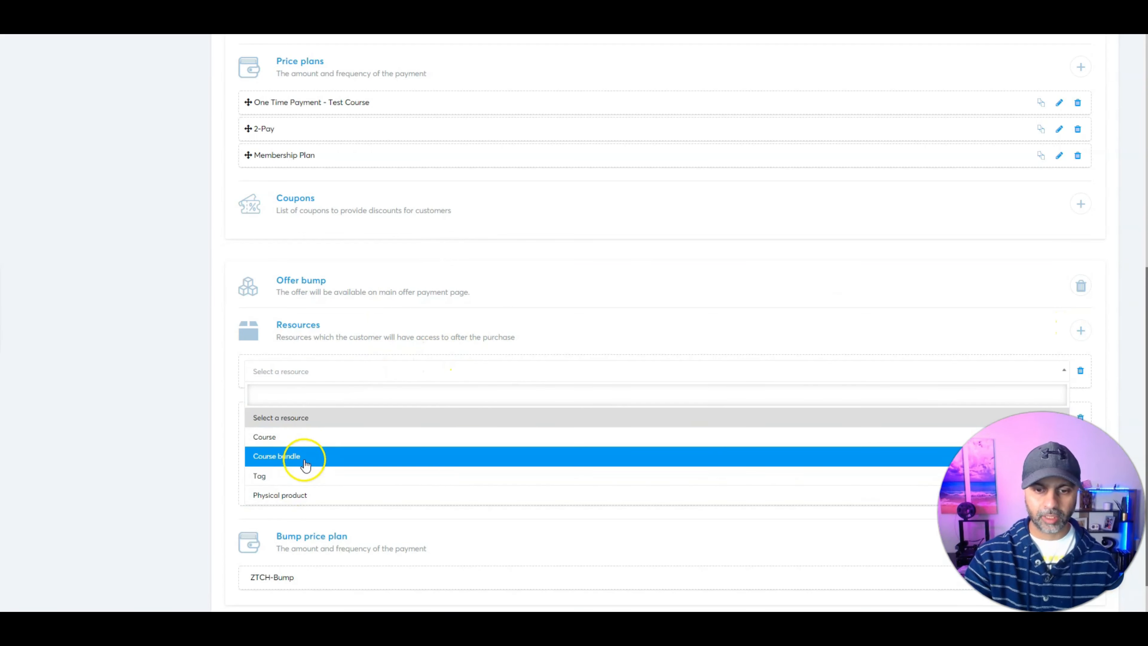
click(275, 455)
click(362, 439)
click(336, 481)
scroll(474, 452, down, 3)
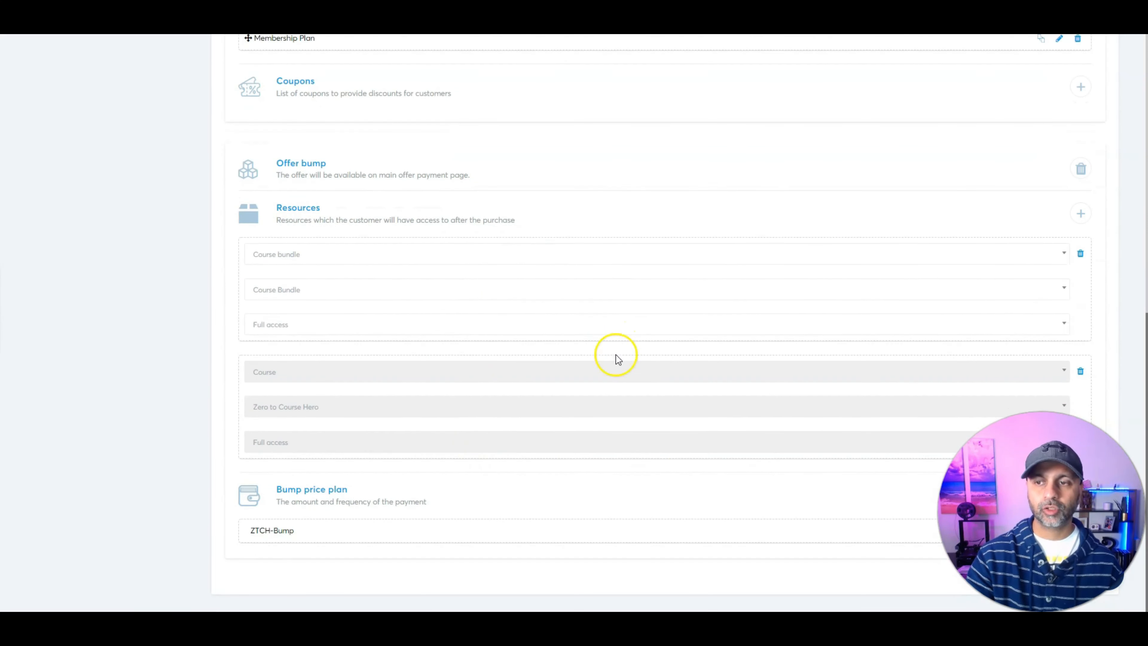
Step: Try to select the existing fixed amount discount coupon hundo (HUNDO) for the order form
scroll(617, 357, up, 6)
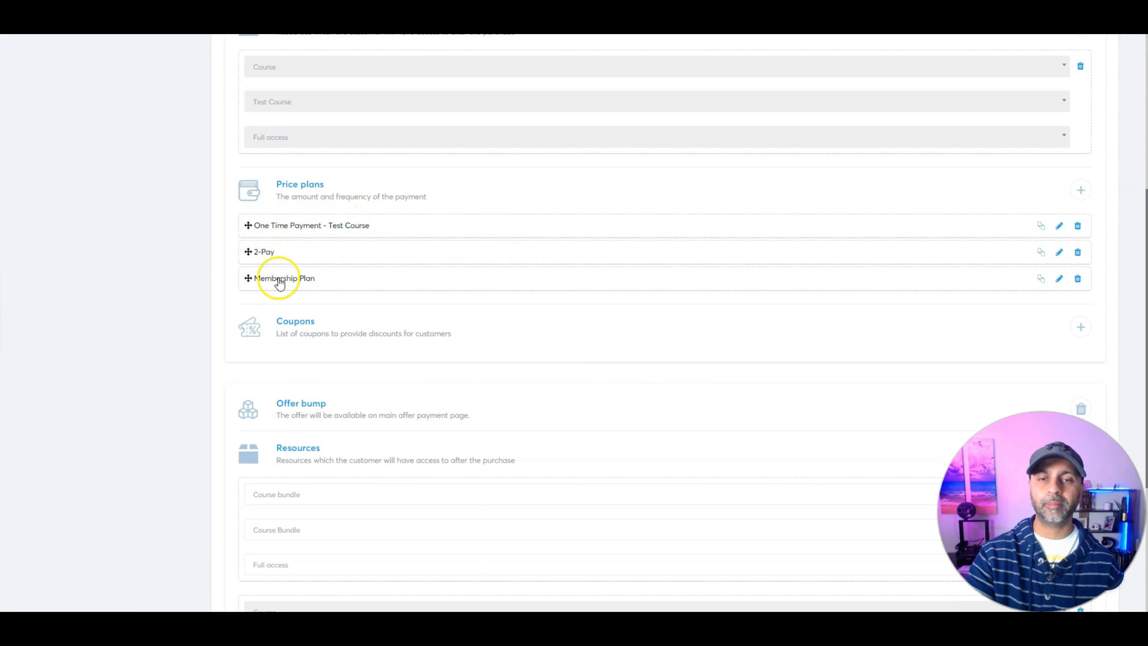
scroll(389, 324, down, 5)
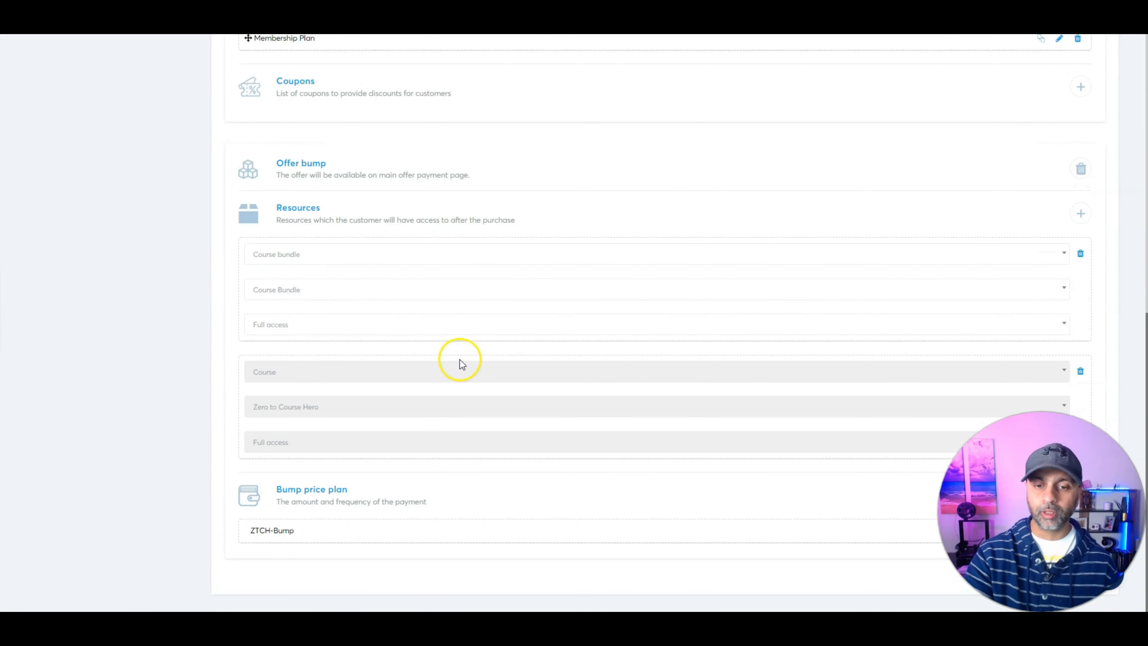
scroll(848, 390, up, 4)
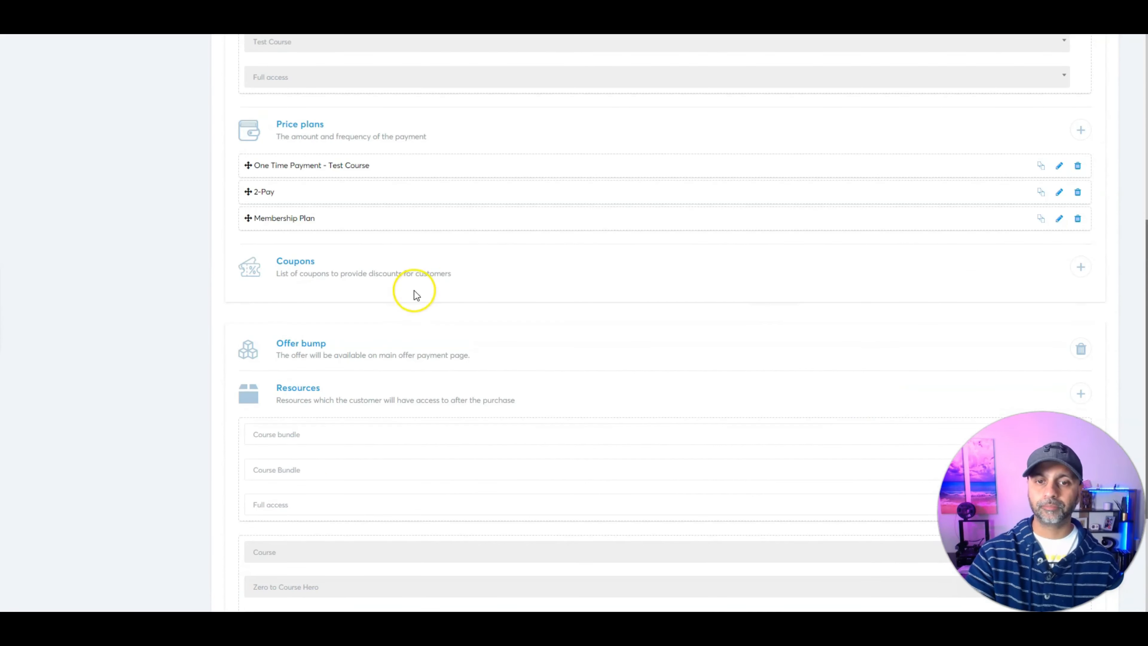
click(1075, 267)
click(475, 192)
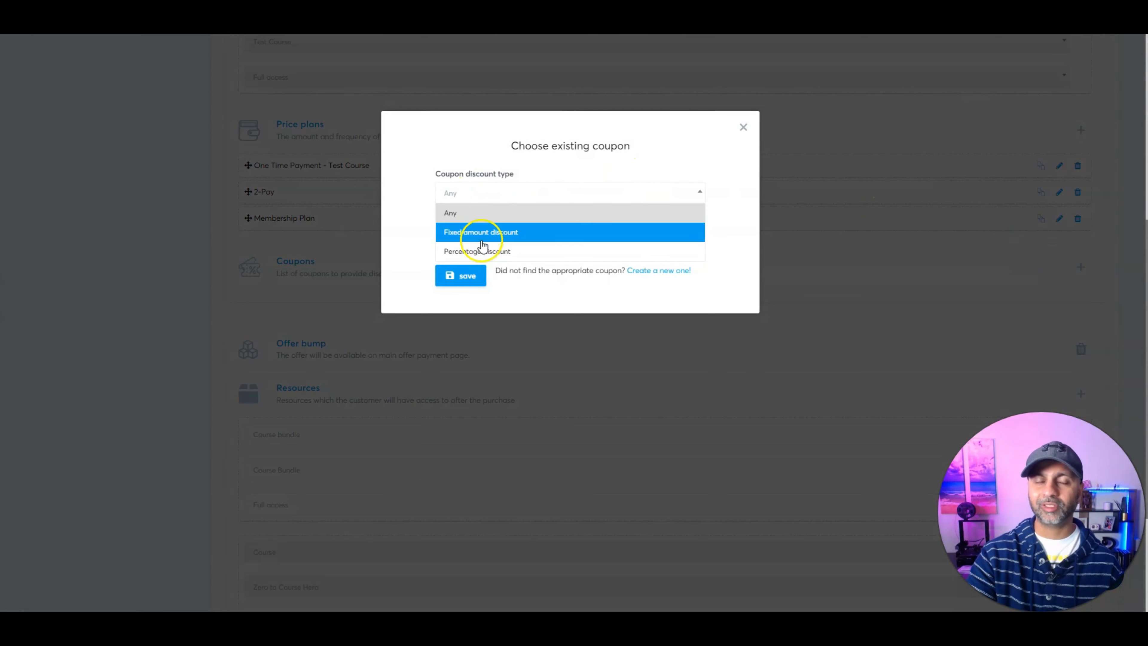
click(499, 235)
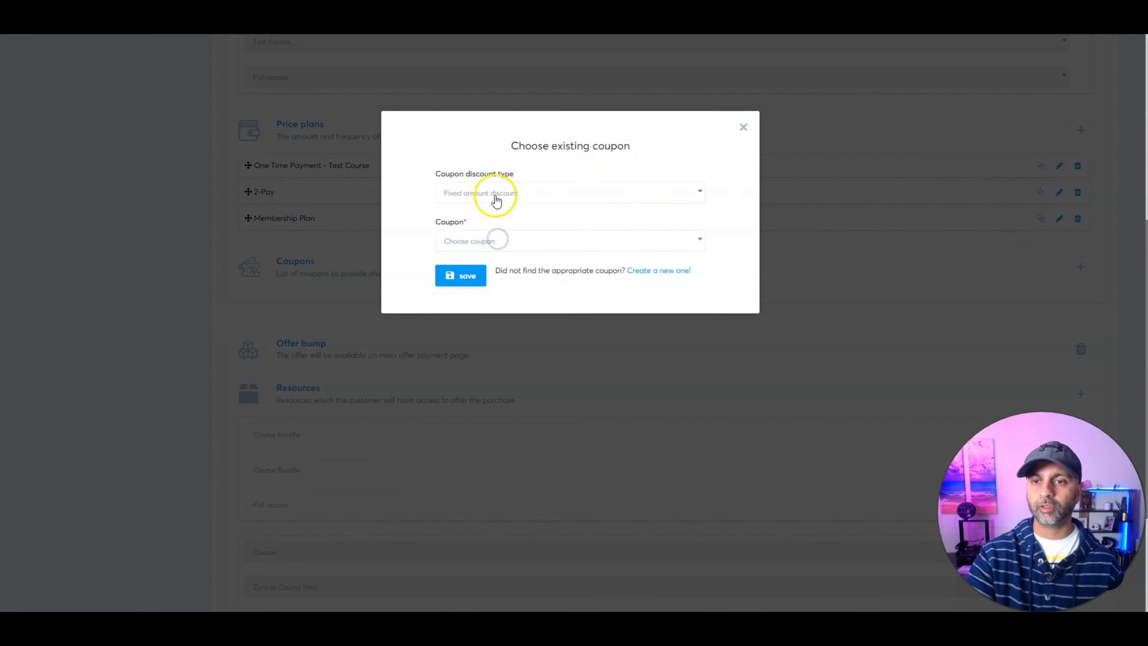
click(484, 238)
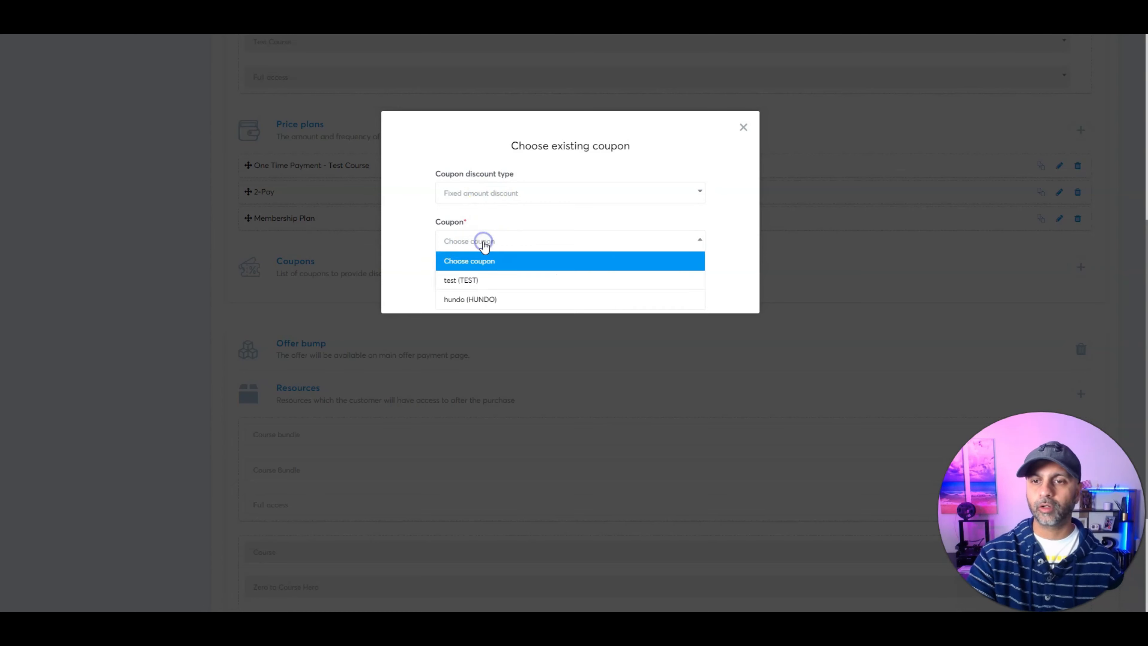
click(474, 298)
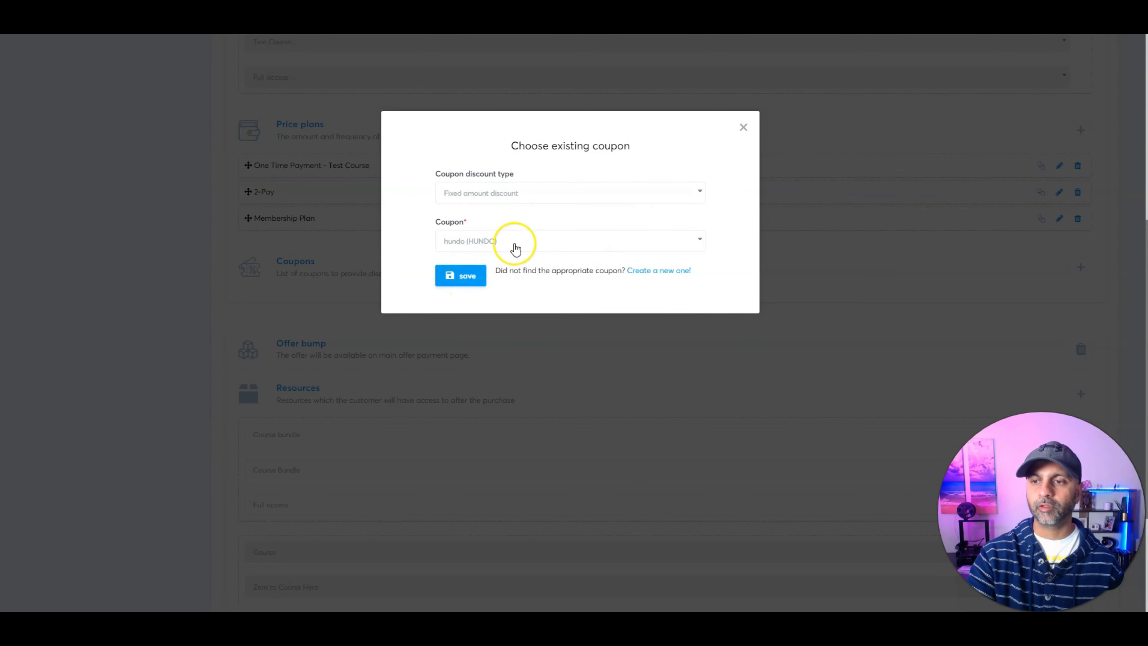
Step: Switch to creating a new coupon and examine its name, code, discount type, expiration date and use limit fields
click(656, 271)
click(521, 203)
click(494, 241)
click(474, 289)
click(477, 291)
click(497, 331)
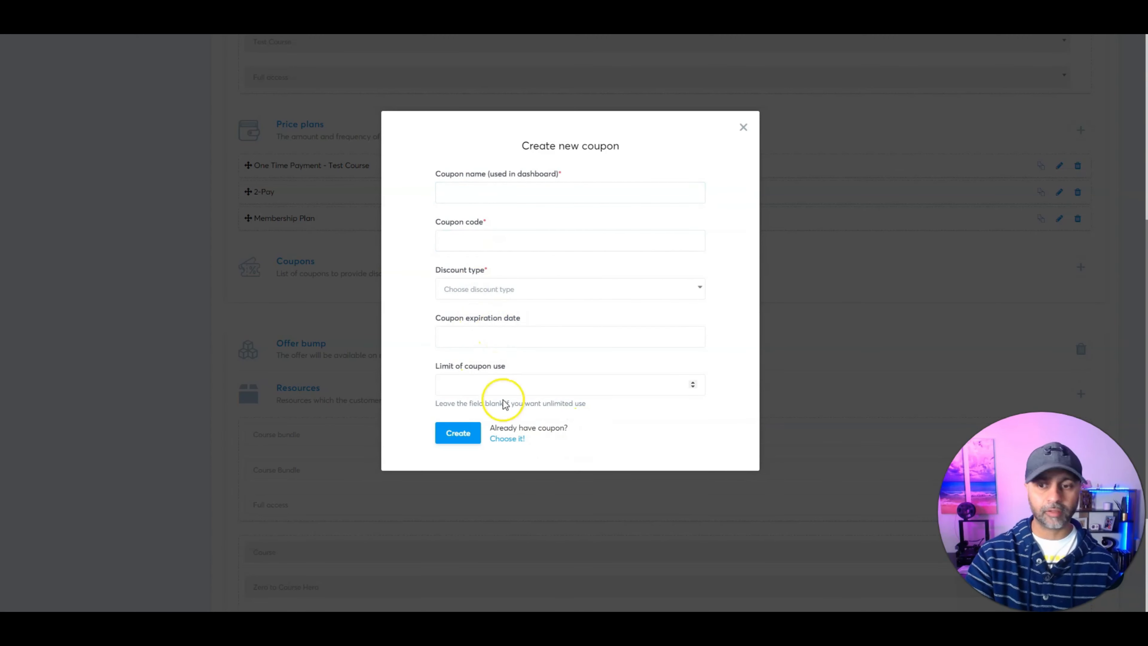
click(563, 380)
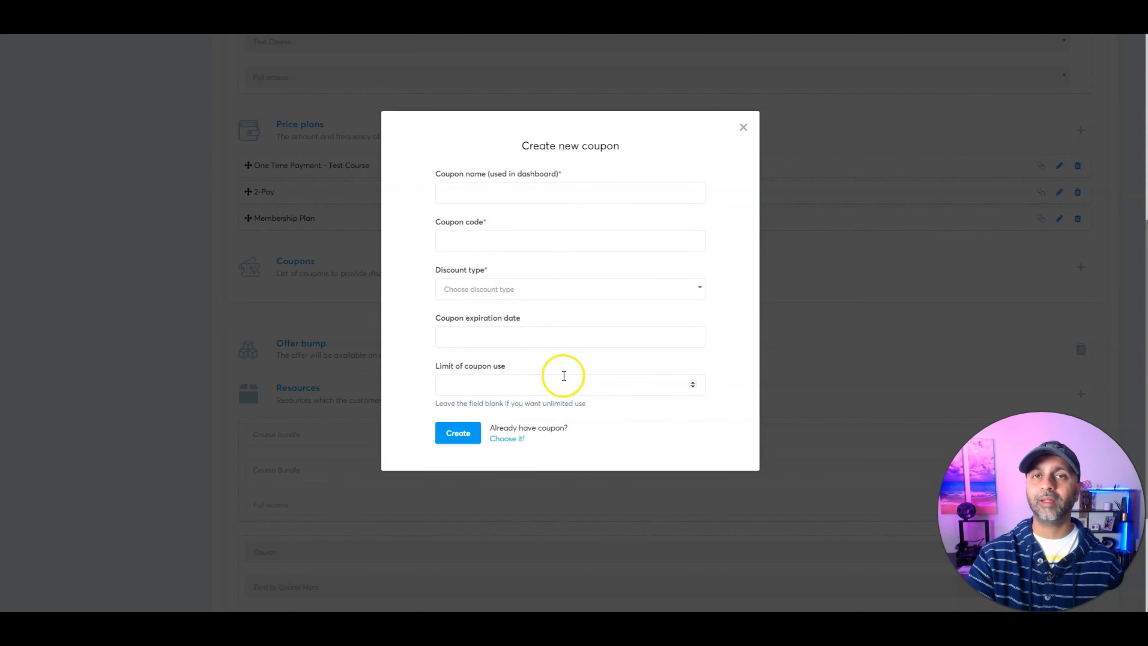
Step: Close the new coupon form without creating a coupon
click(742, 127)
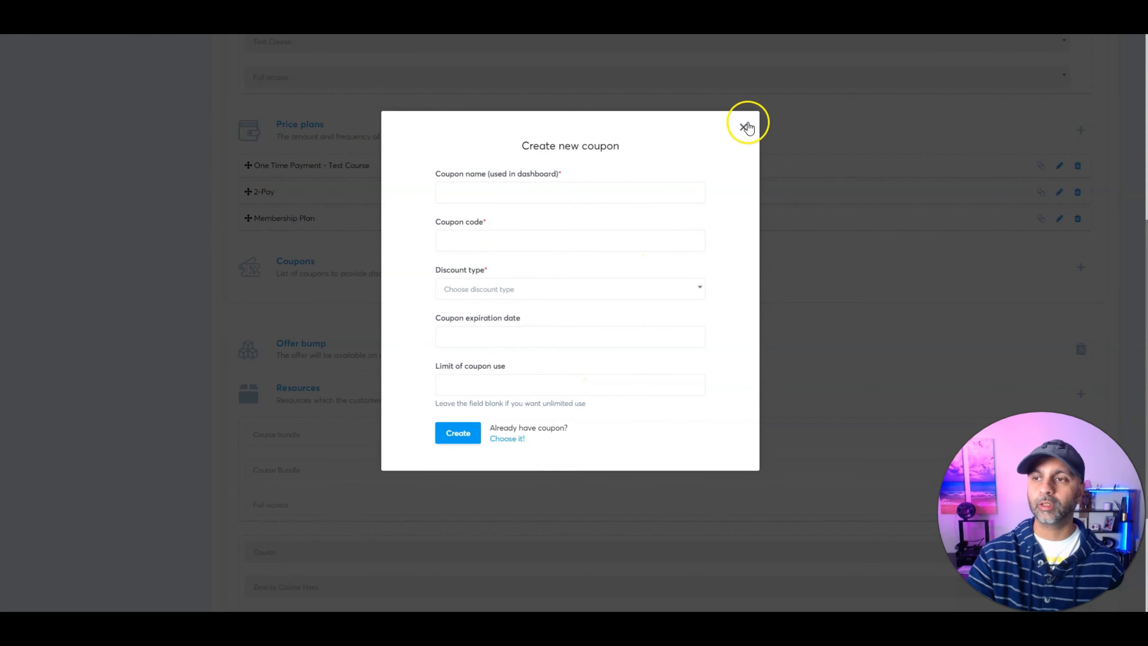
scroll(723, 271, up, 5)
scroll(705, 329, up, 2)
Step: Go to the custom domains settings and open the login page of the listed domain for editing
mouse_move(965, 50)
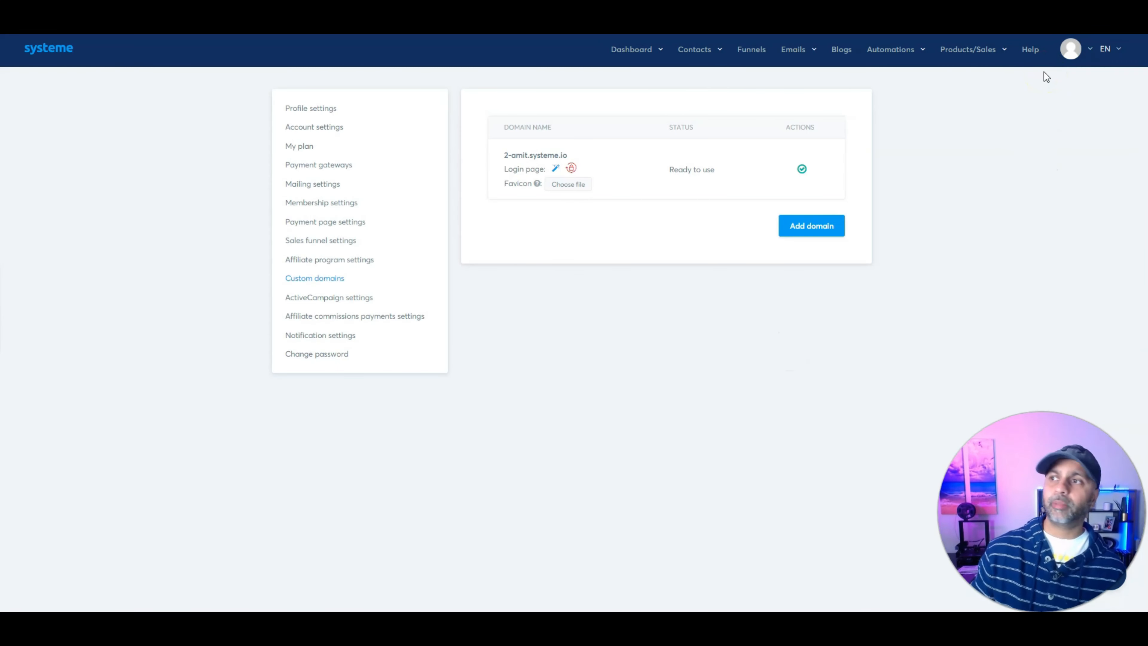
click(319, 282)
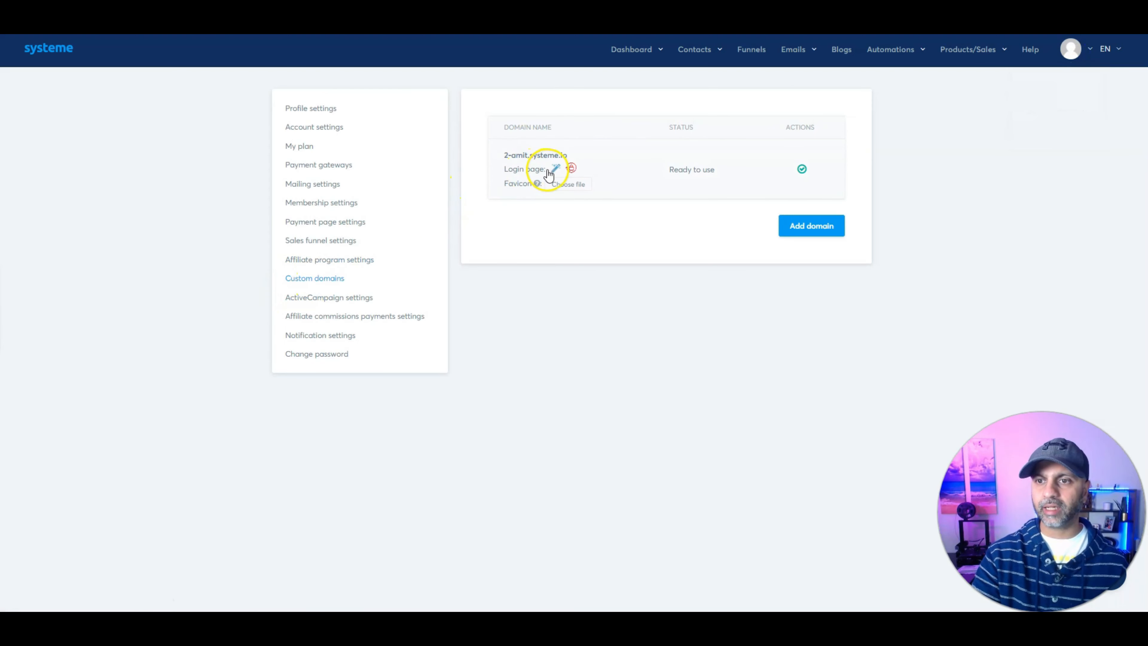
click(572, 170)
click(597, 355)
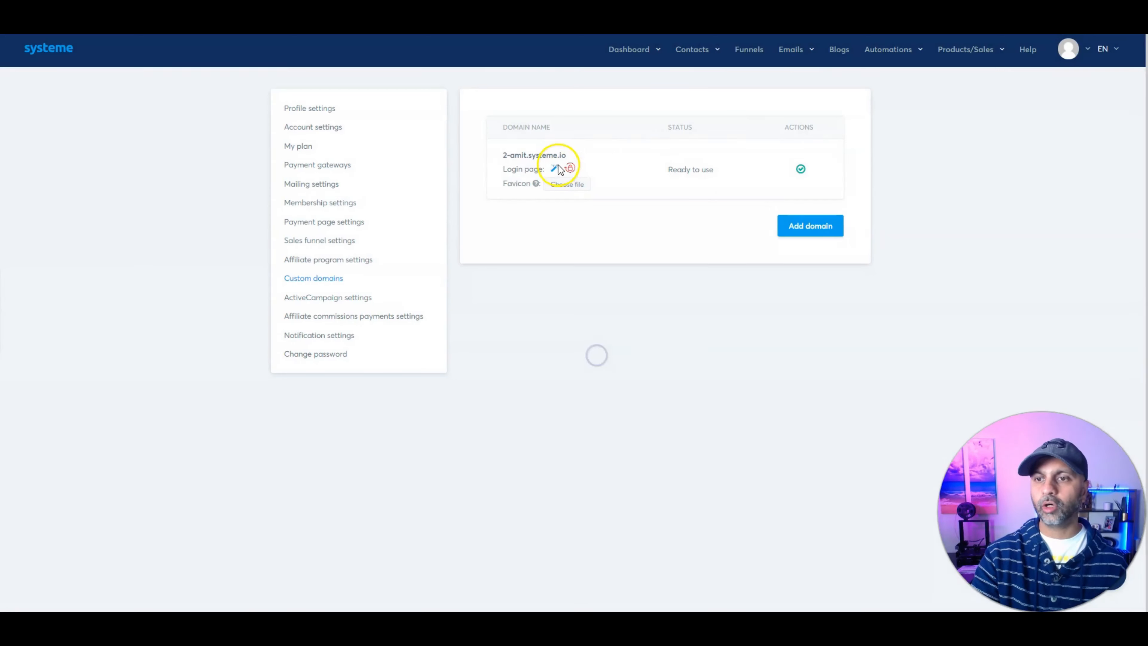
click(554, 171)
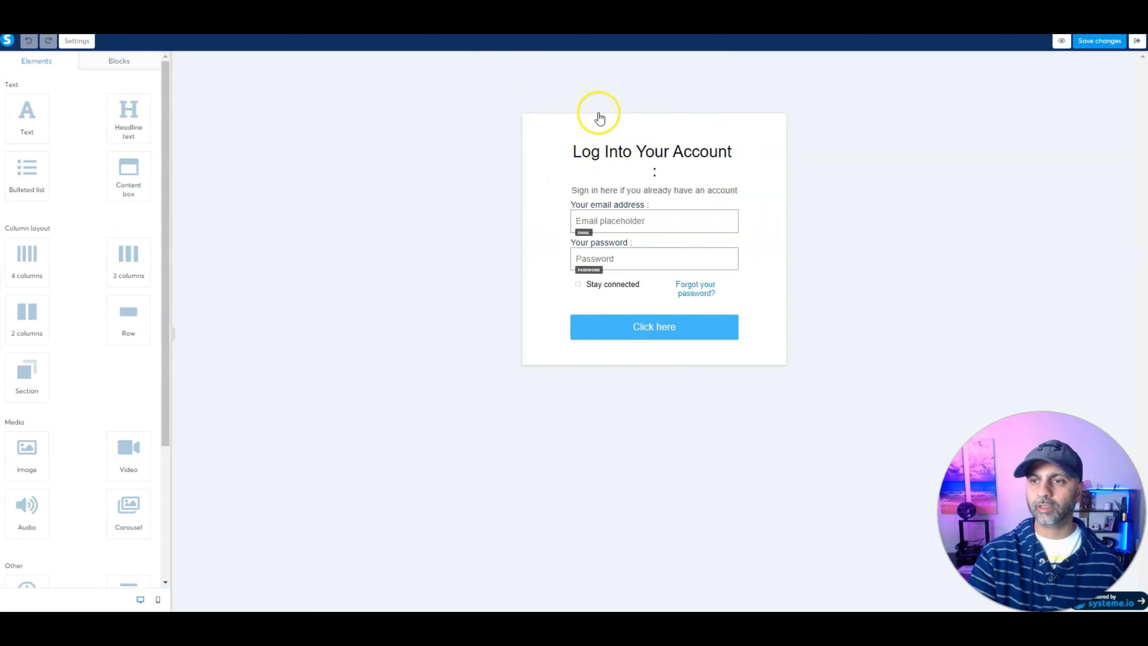
Step: Add a Membership access element directly below the existing login box on the login page
scroll(86, 186, down, 3)
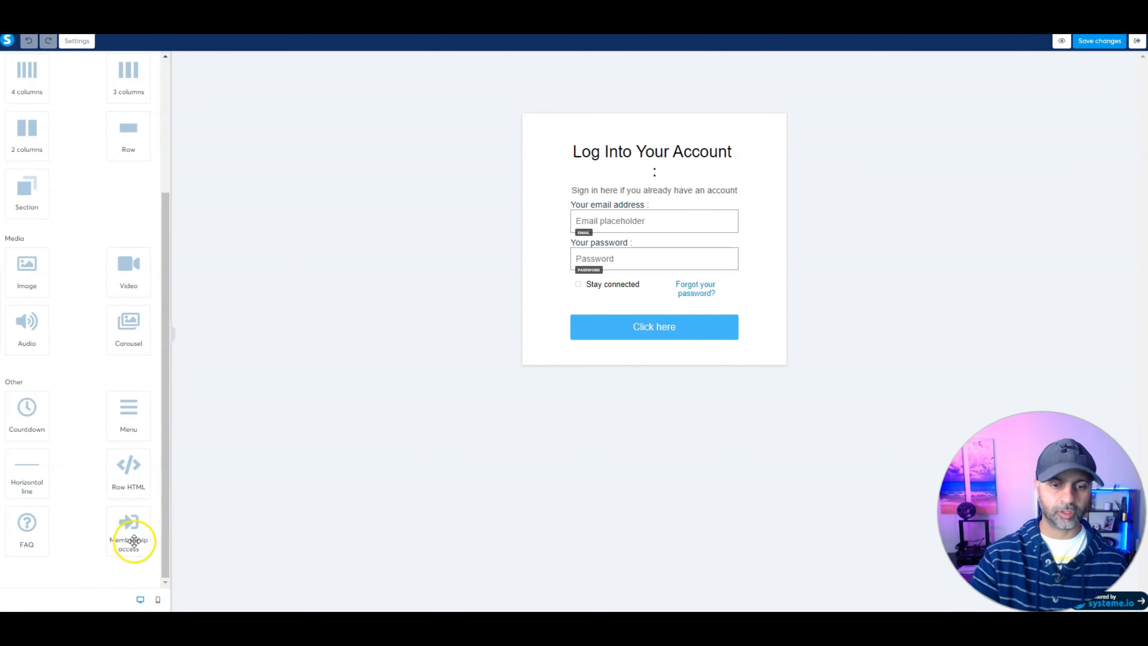
drag(134, 540, 669, 351)
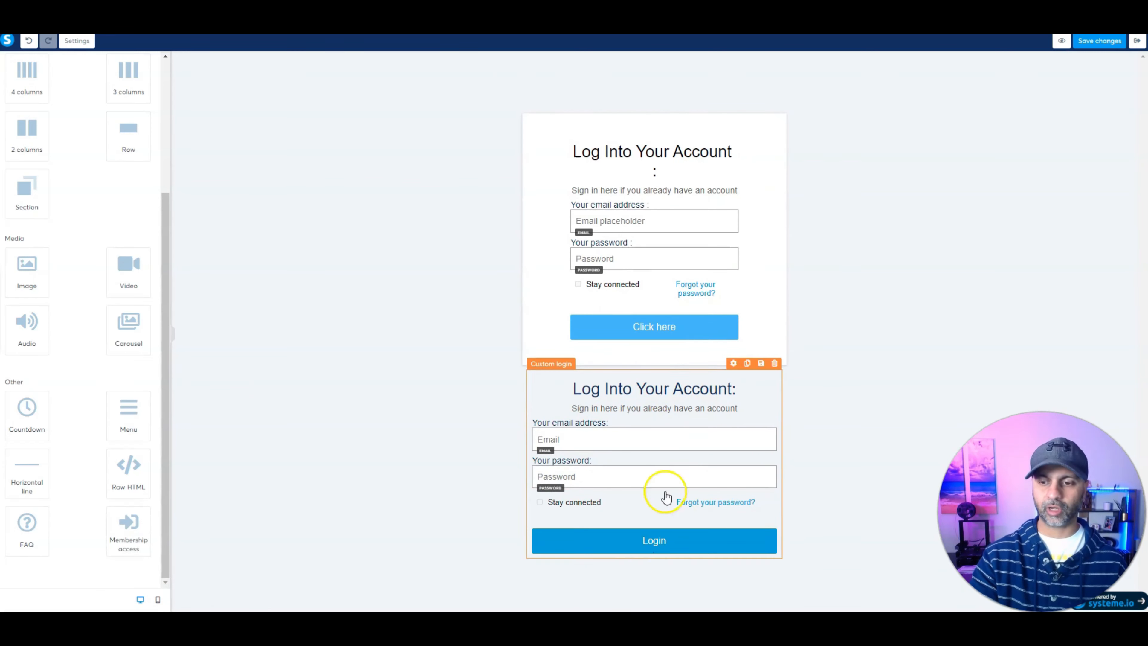
scroll(131, 245, up, 4)
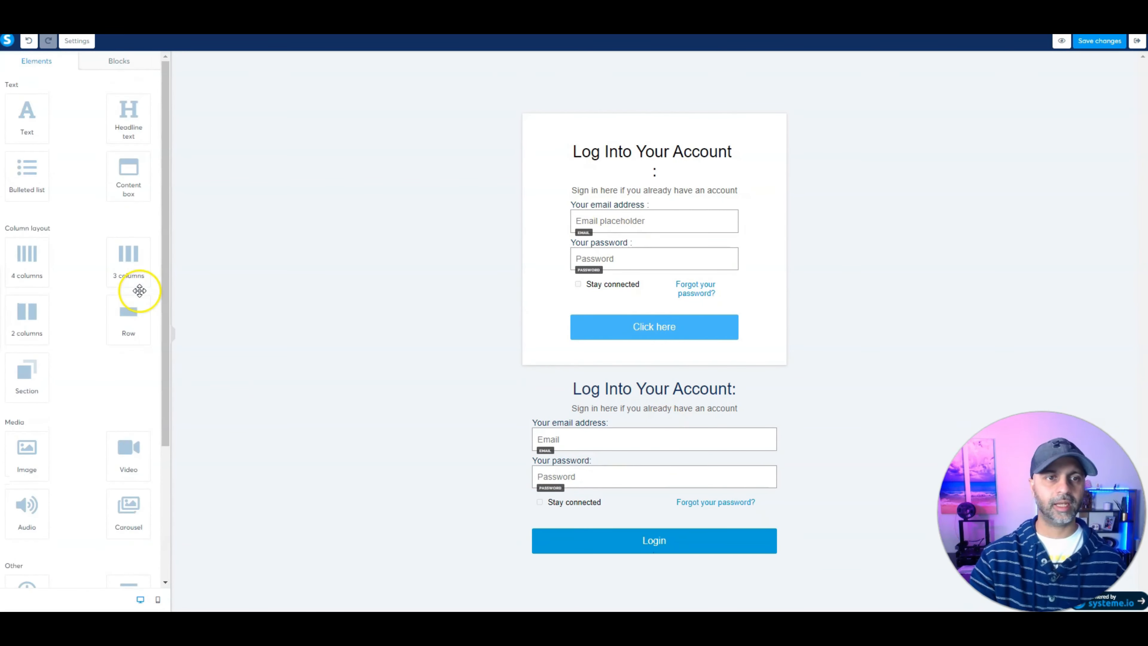
Step: Insert the saved block "Default CTA button" below the new custom login form
click(106, 61)
click(13, 77)
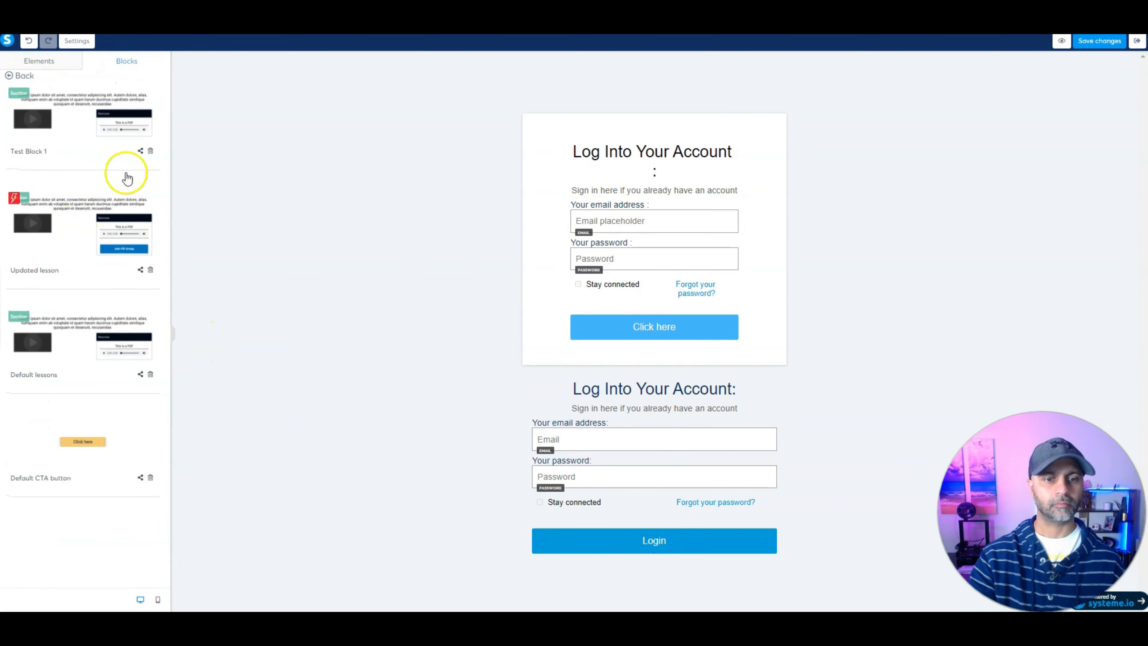
drag(77, 418, 601, 588)
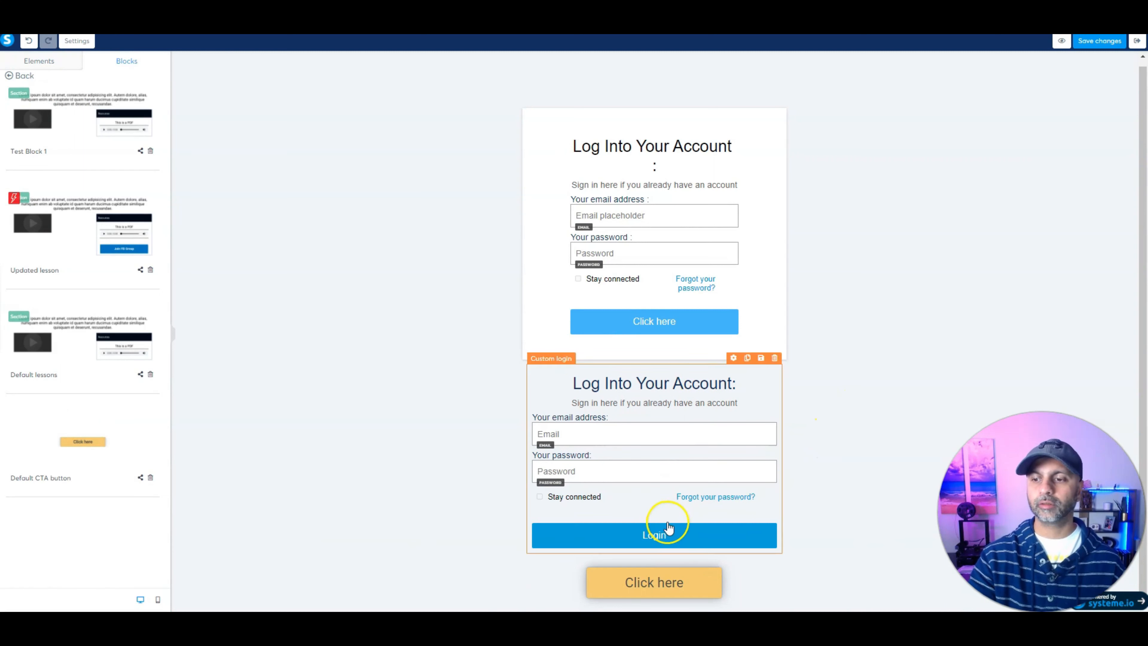
Step: Examine the action, typography and color settings of the custom login form's Login button
click(664, 538)
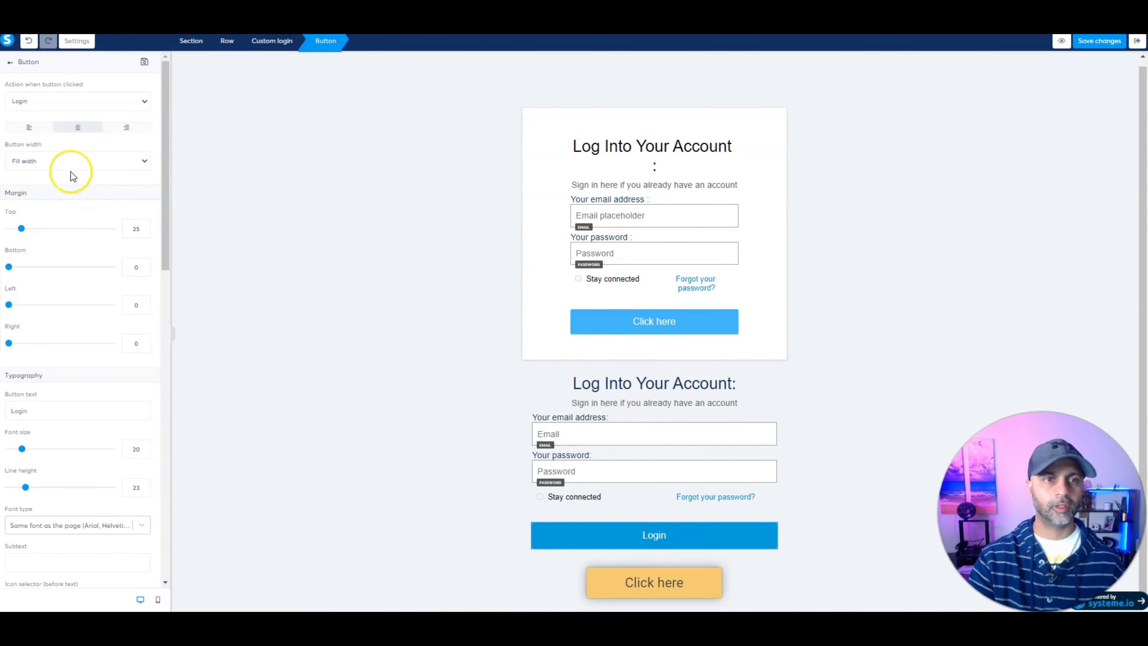
click(59, 101)
click(59, 105)
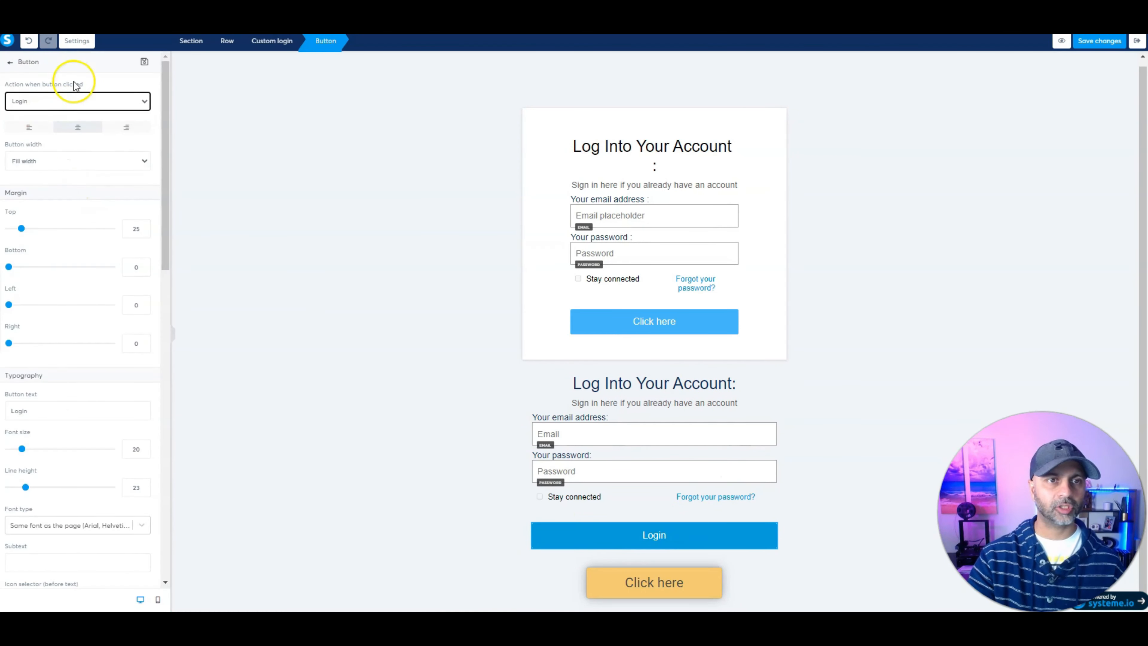
click(67, 100)
click(70, 101)
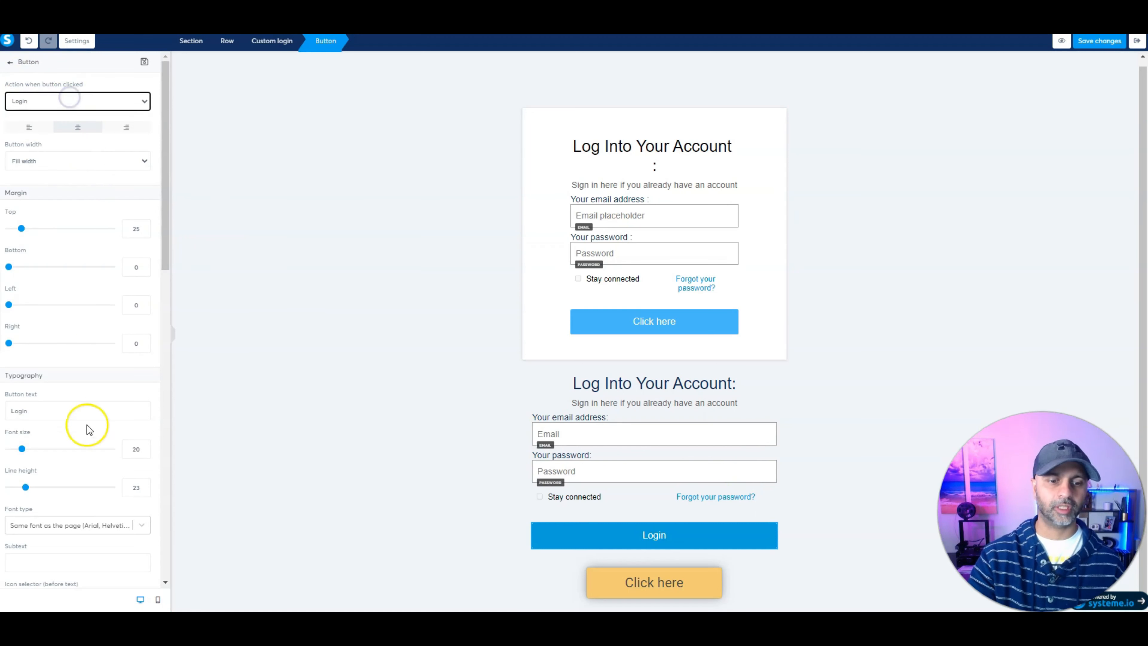
scroll(85, 428, down, 5)
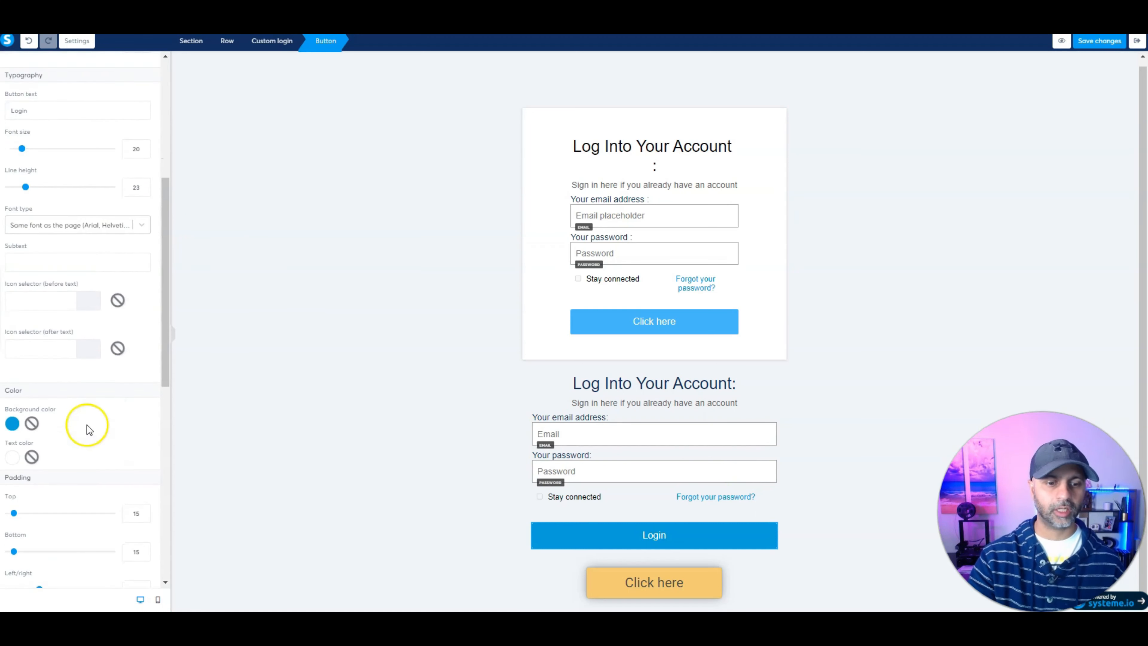
click(666, 249)
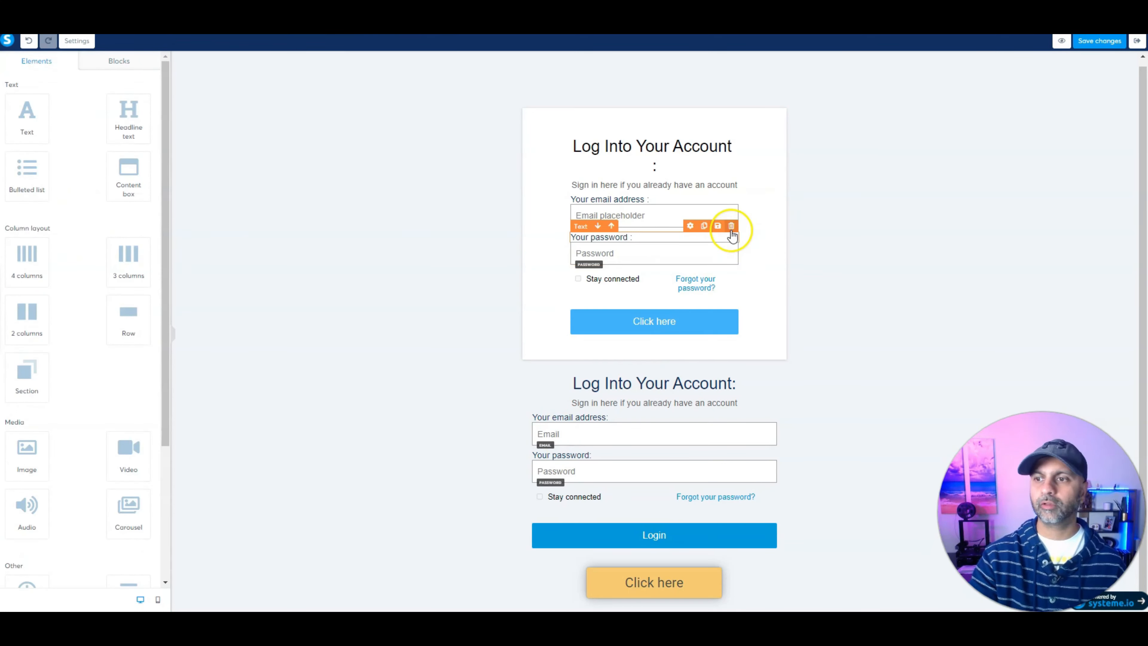
click(732, 236)
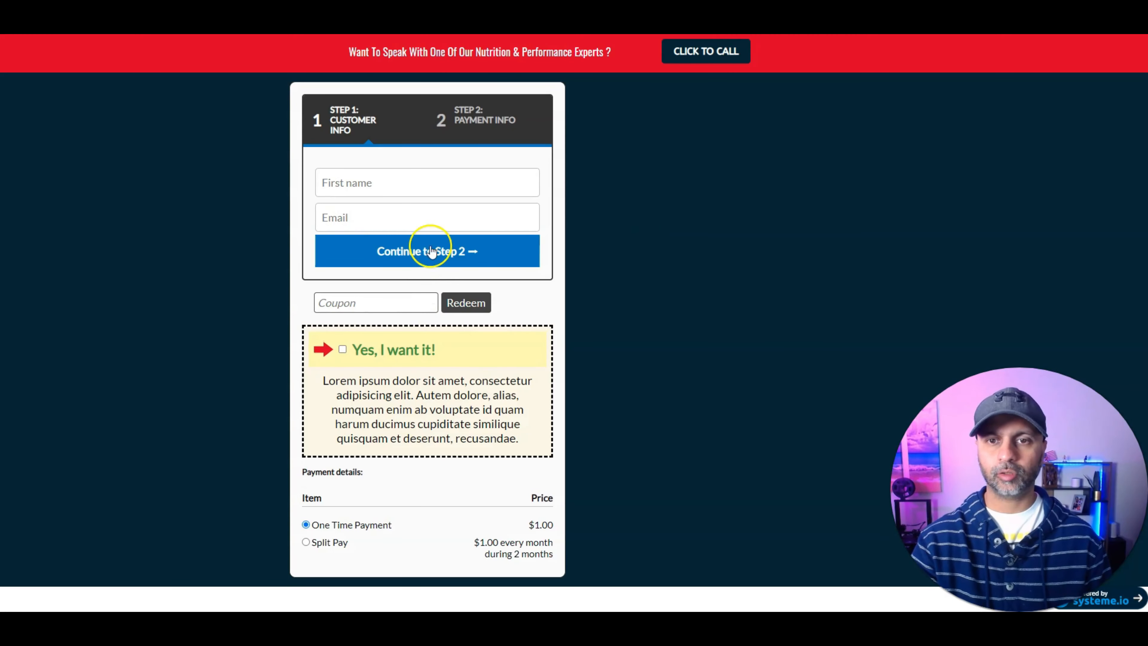
Step: Fill in the customer's first name and e-mail in step 1 of the live order form
click(383, 183)
text(Amit)
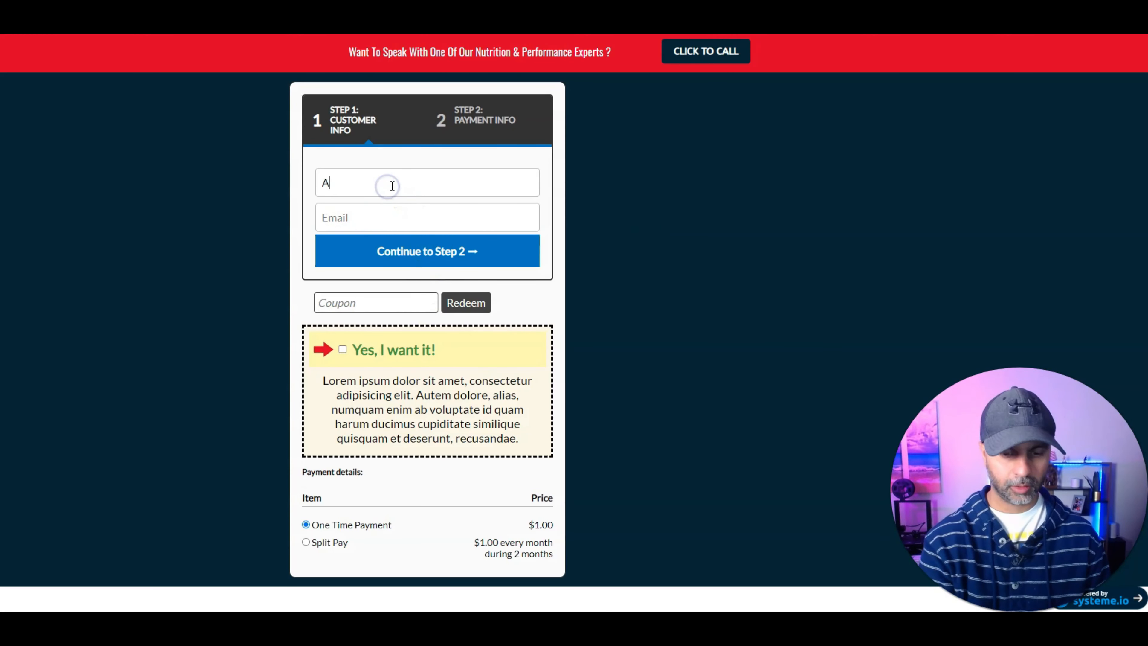
key(Tab)
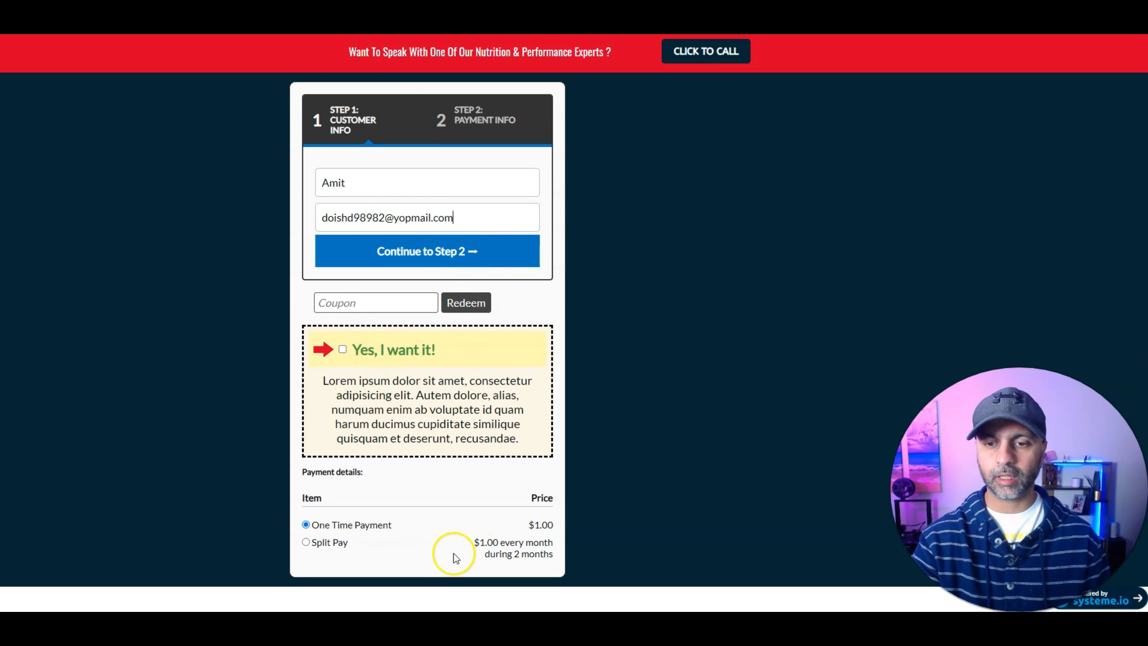
Step: Add the offer bump to the one time payment order and remove it again
drag(560, 528, 338, 521)
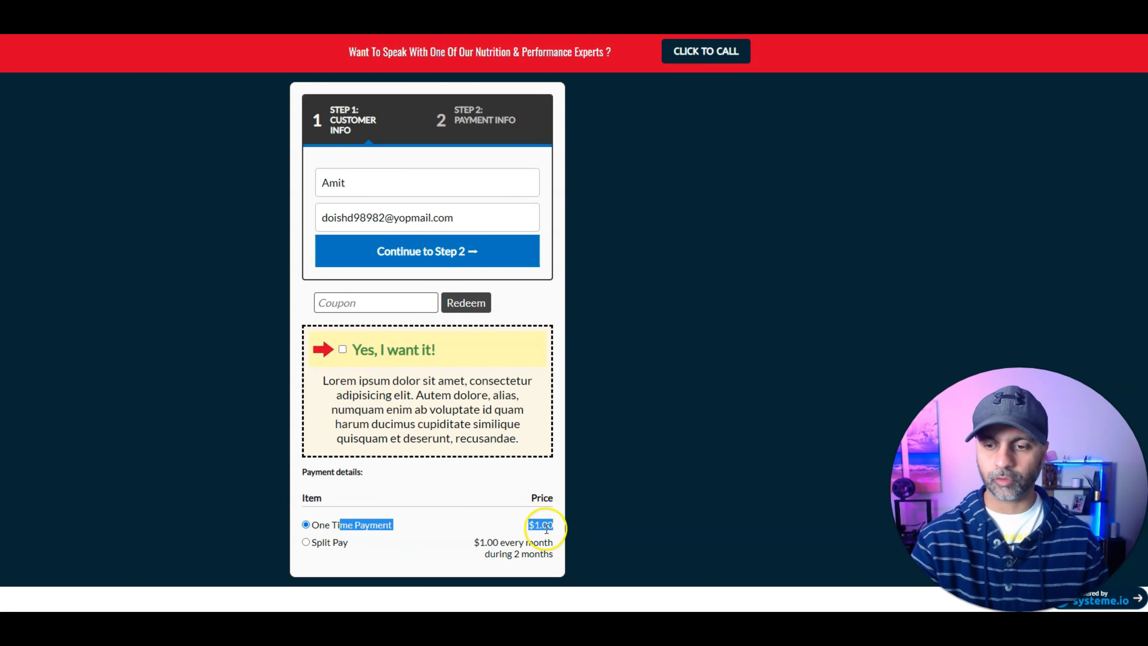
click(341, 350)
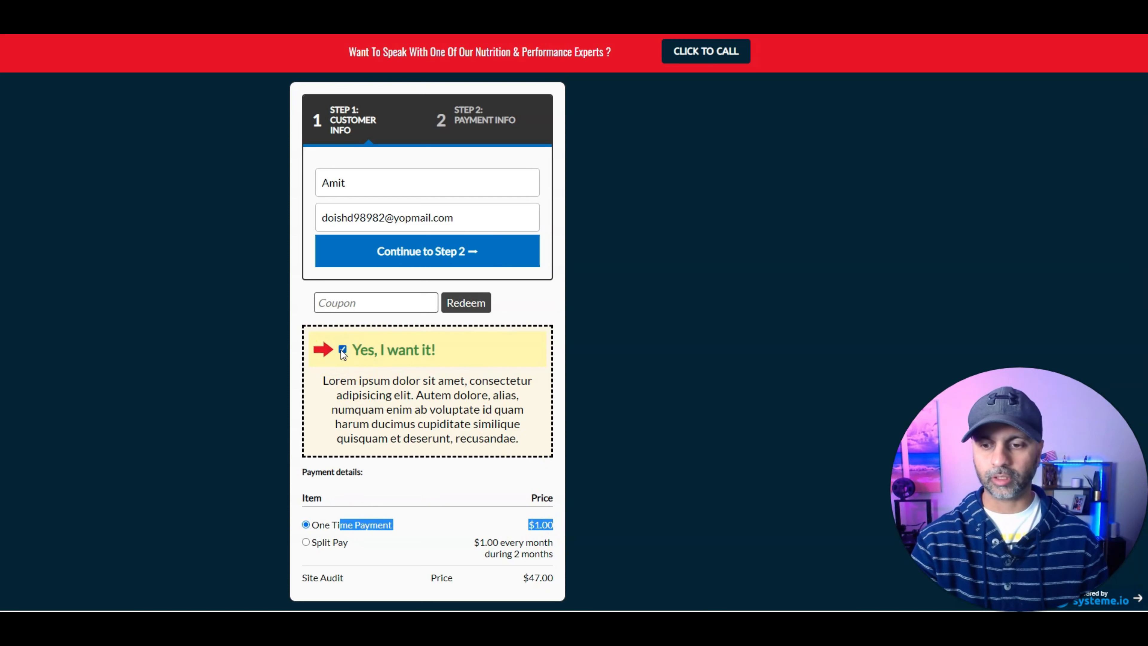
click(388, 355)
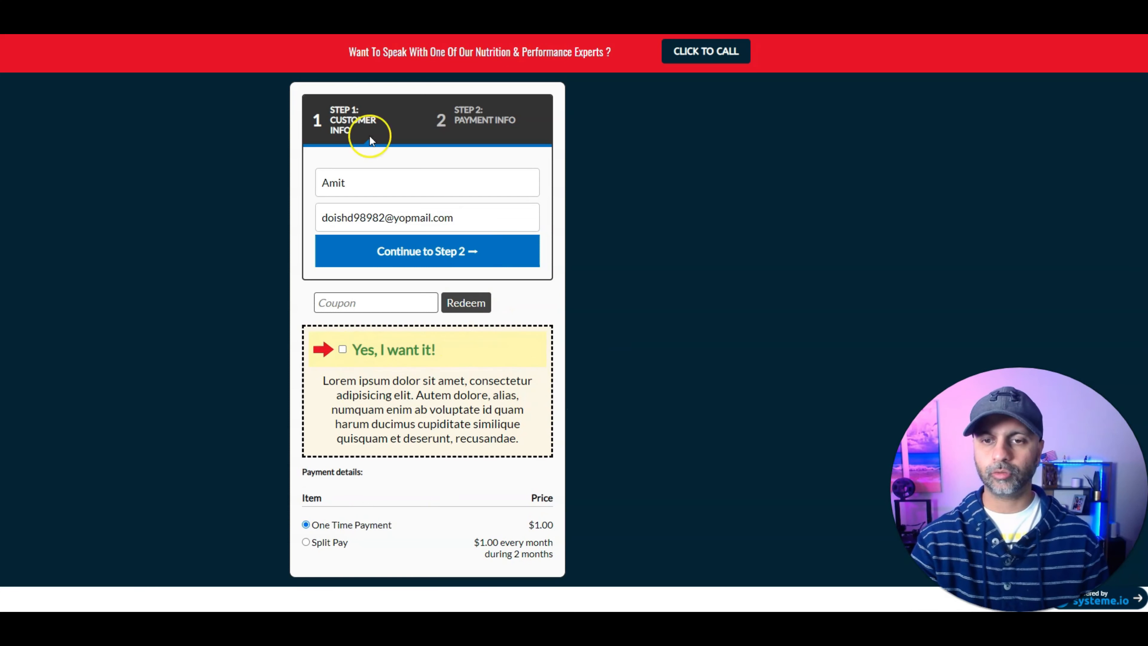
Step: Continue to the payment step, enter the card number, expiration date and CVC, and complete the One Time Payment purchase
click(486, 253)
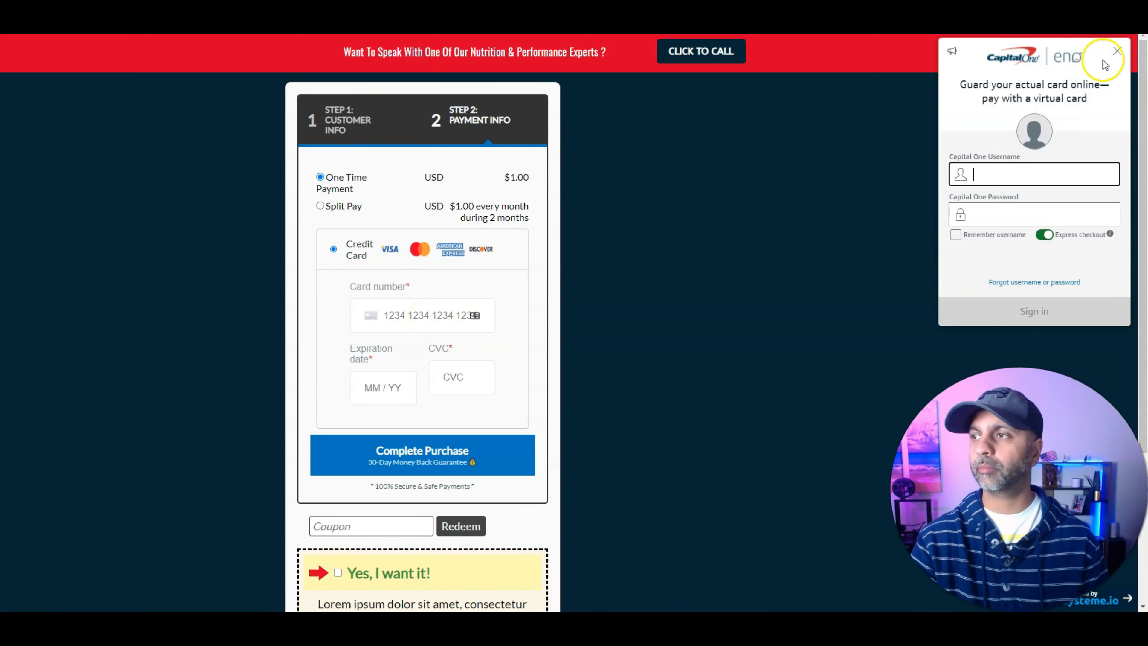
click(1116, 53)
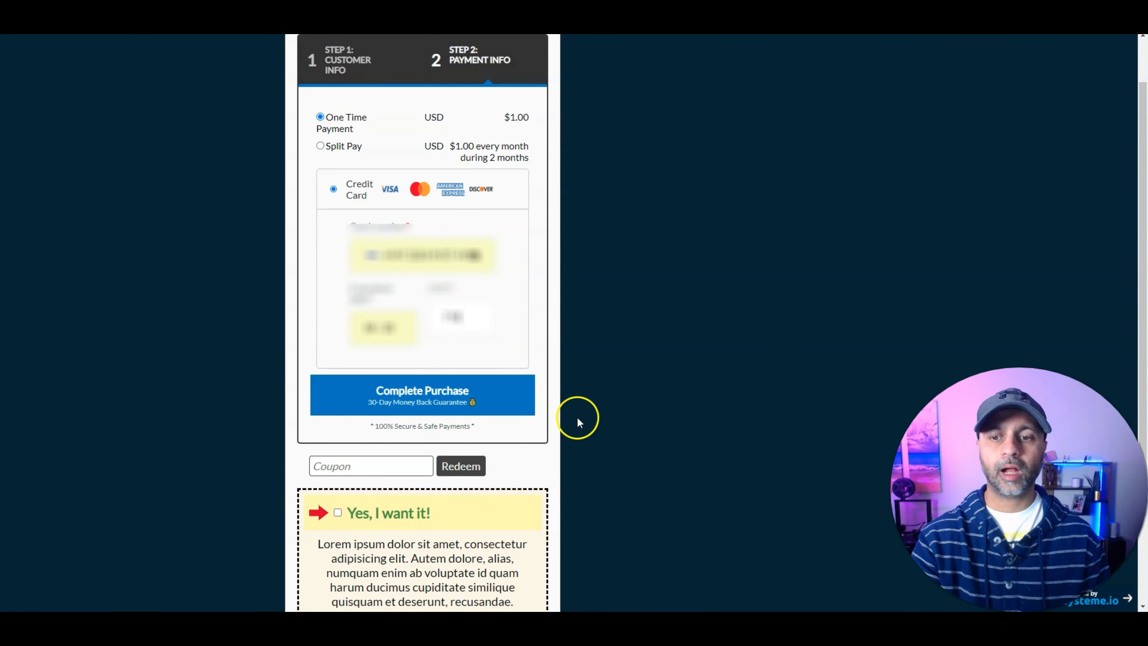
click(474, 405)
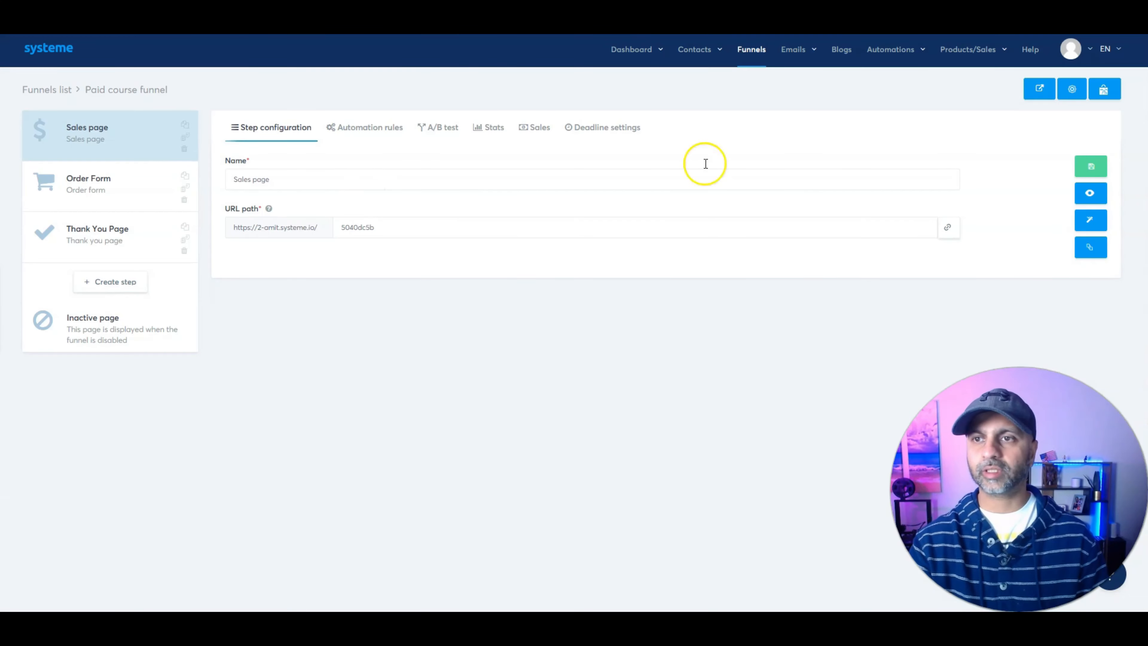
Step: Open the newest contact from the main dashboard's live updates and select its e-mail address
mouse_move(621, 45)
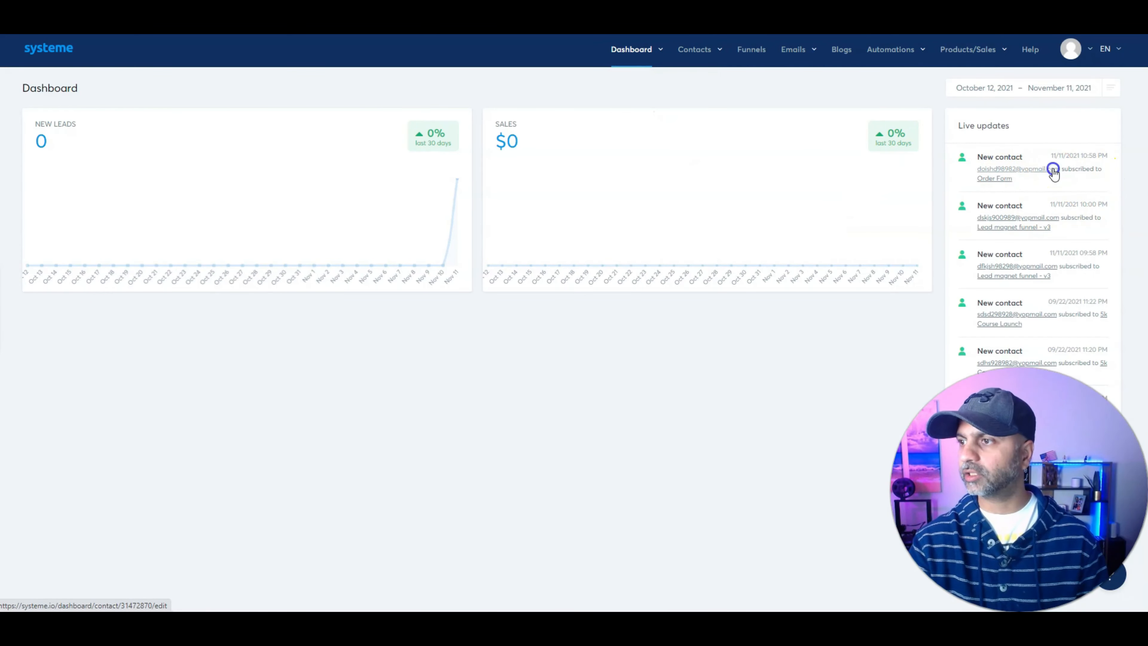
click(1053, 170)
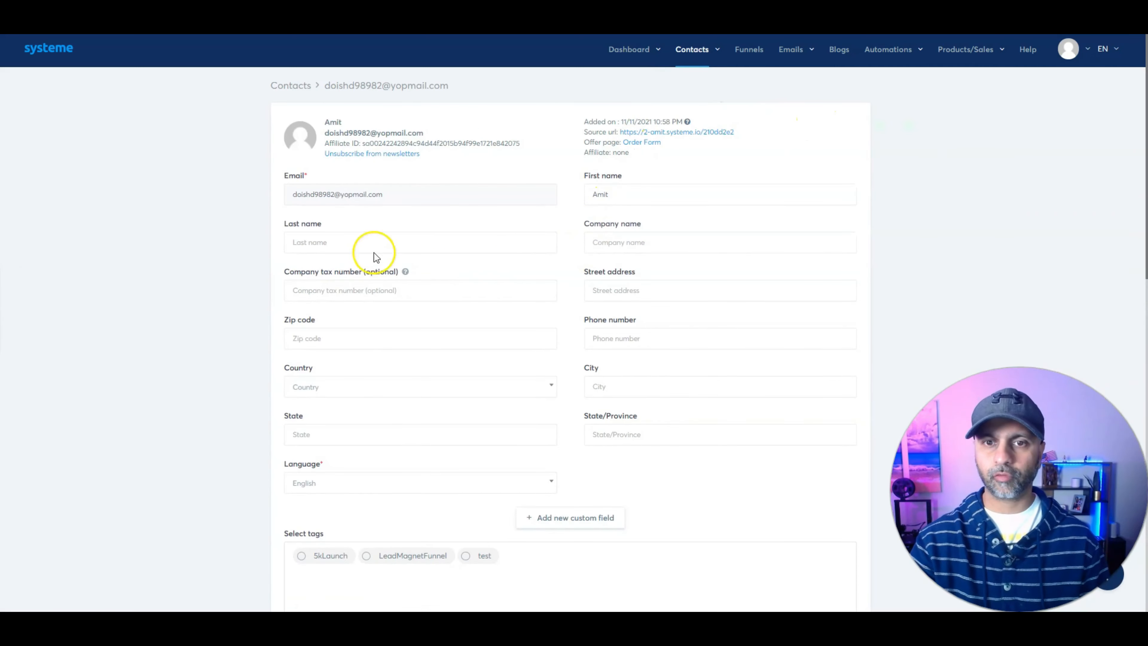
triple_click(391, 194)
Step: Check the contact's YOPmail inbox for new messages in an incognito window and refresh it
key(alt+f)
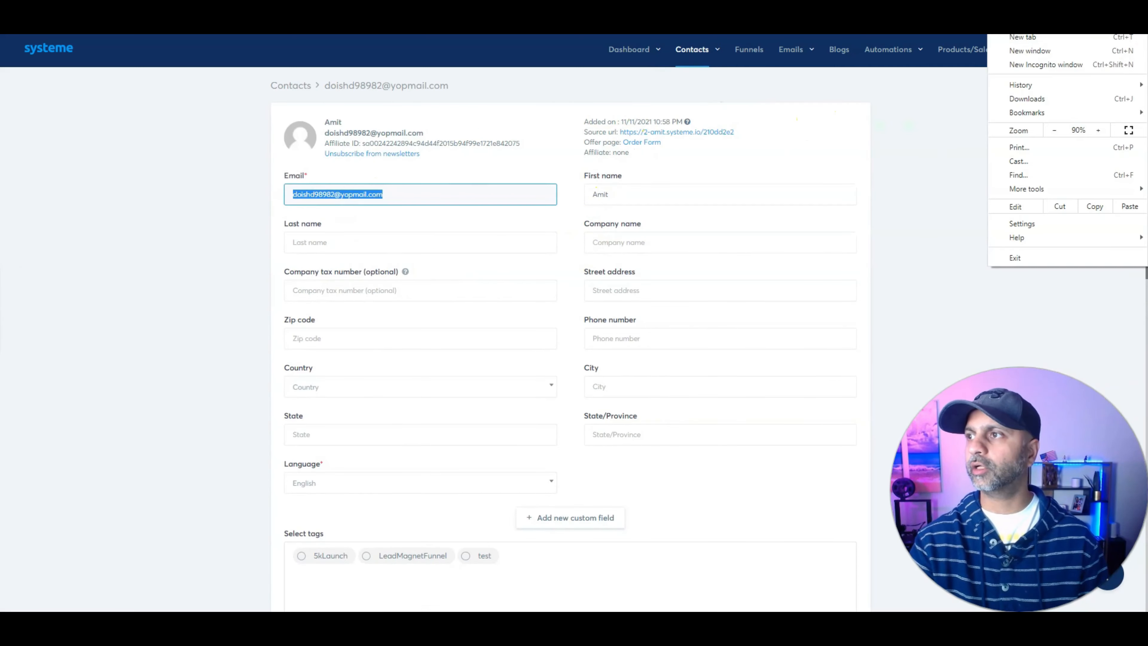
click(1070, 66)
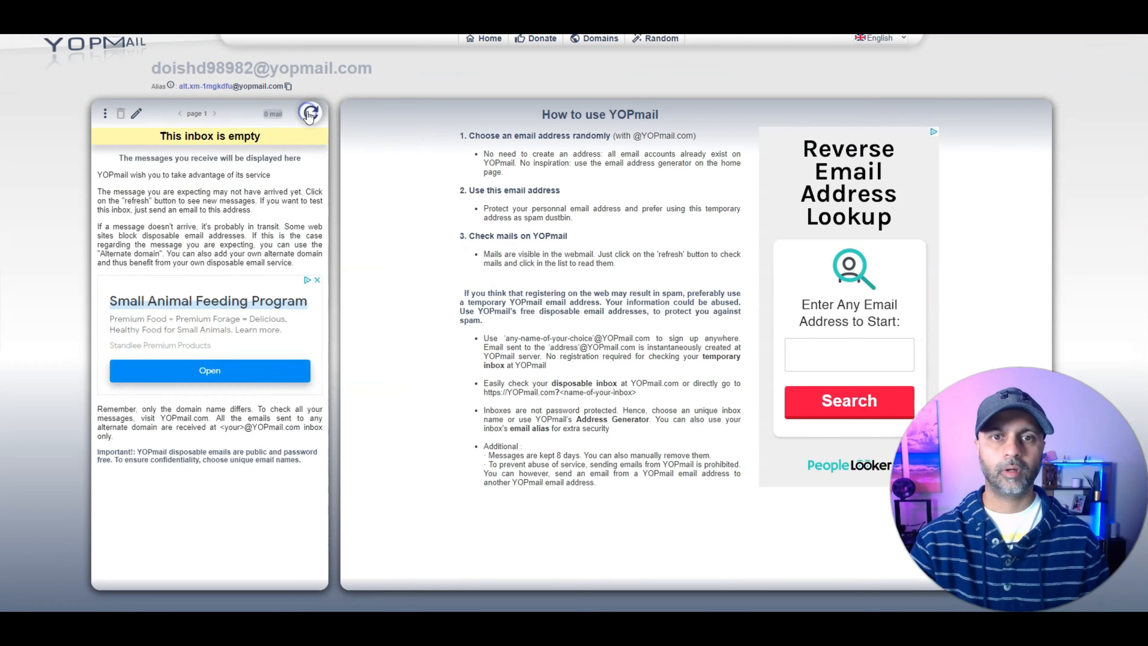
click(310, 113)
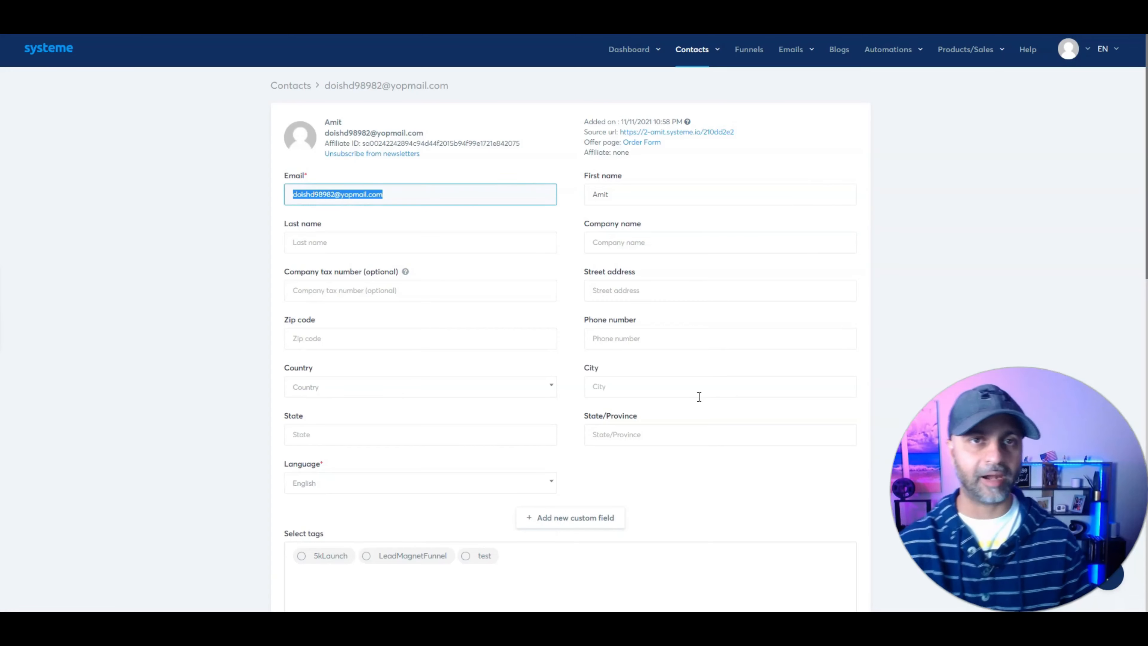
Step: Examine the contact's subscriptions, payments, email campaigns, email history and tag history
scroll(691, 312, down, 10)
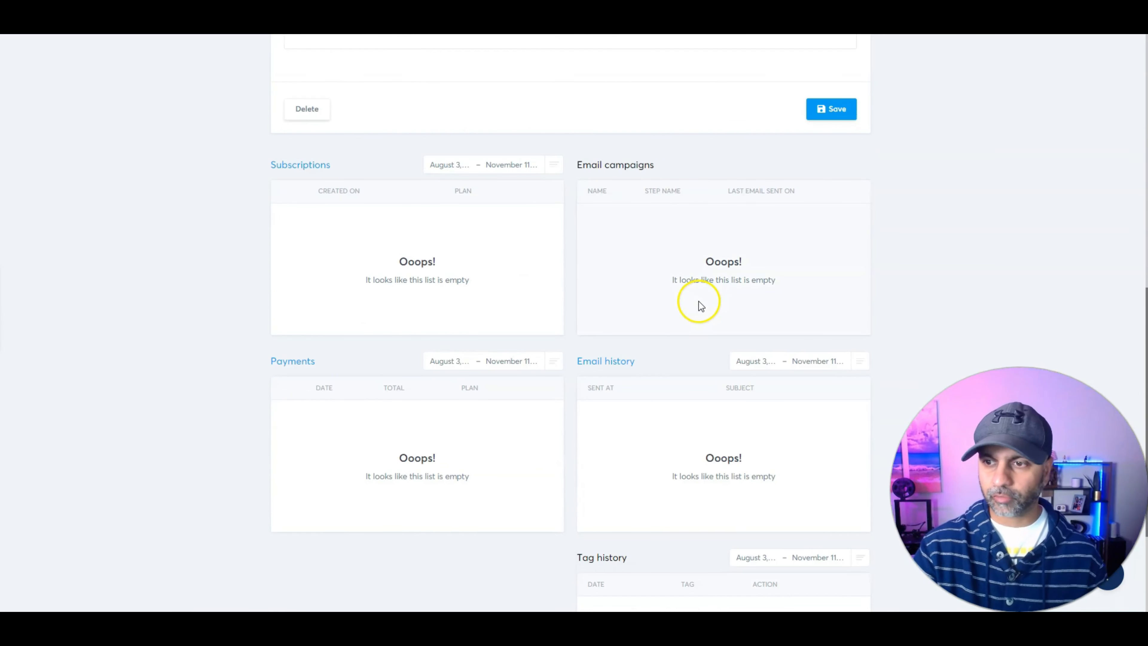
scroll(699, 301, down, 4)
scroll(700, 312, up, 15)
Step: Return to the main dashboard and open the offer page of the new OTP sale from the live updates
click(631, 49)
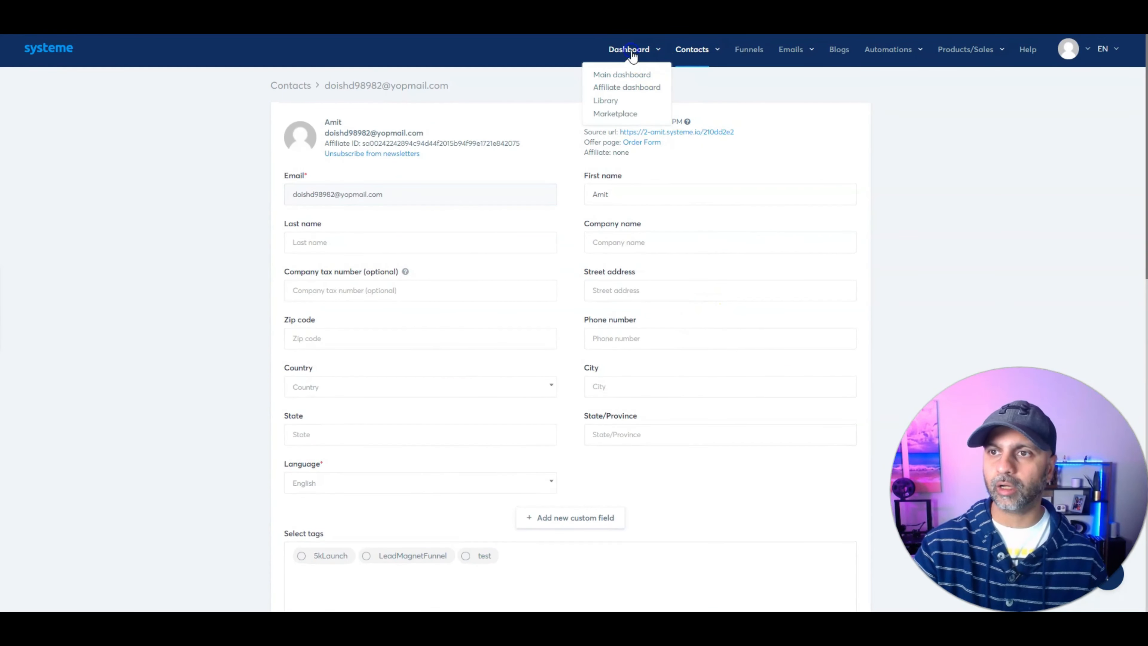
click(621, 75)
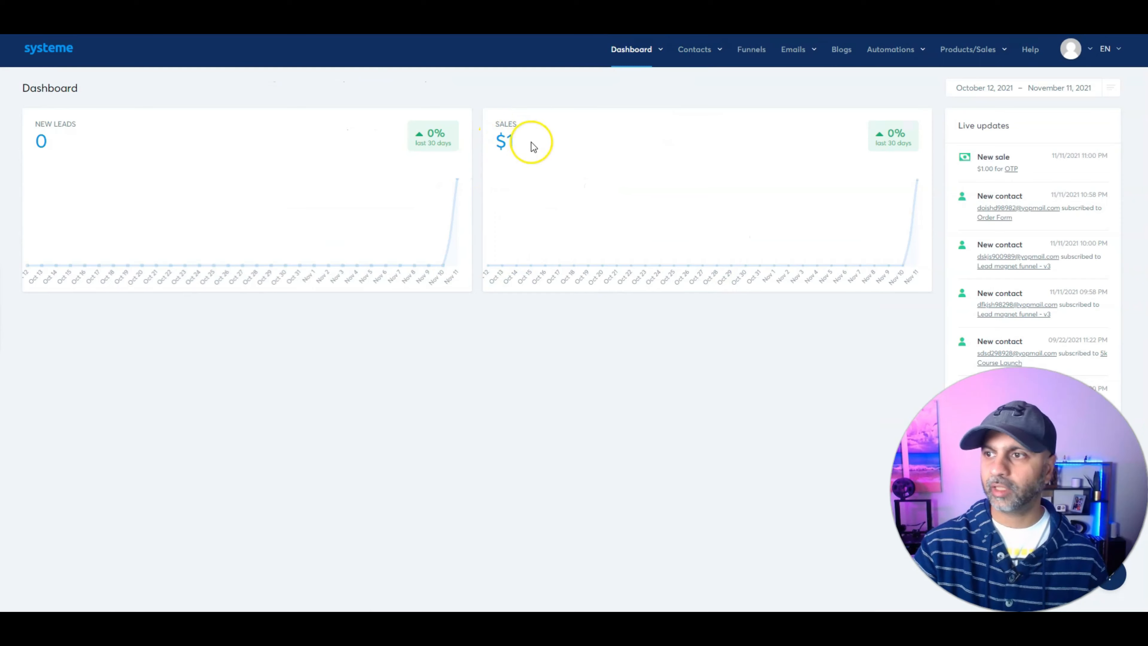
click(1022, 168)
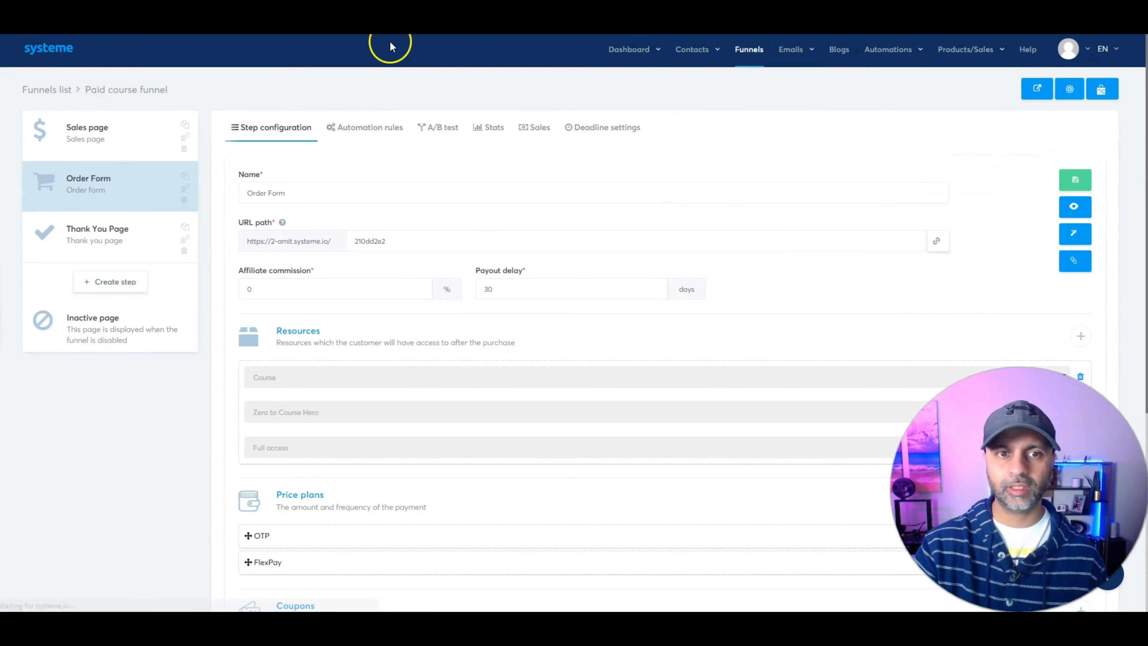
Step: Review the Order Form step's resources and price plans, and switch to the Sales page step of the Paid course funnel
scroll(681, 379, down, 5)
scroll(683, 379, up, 5)
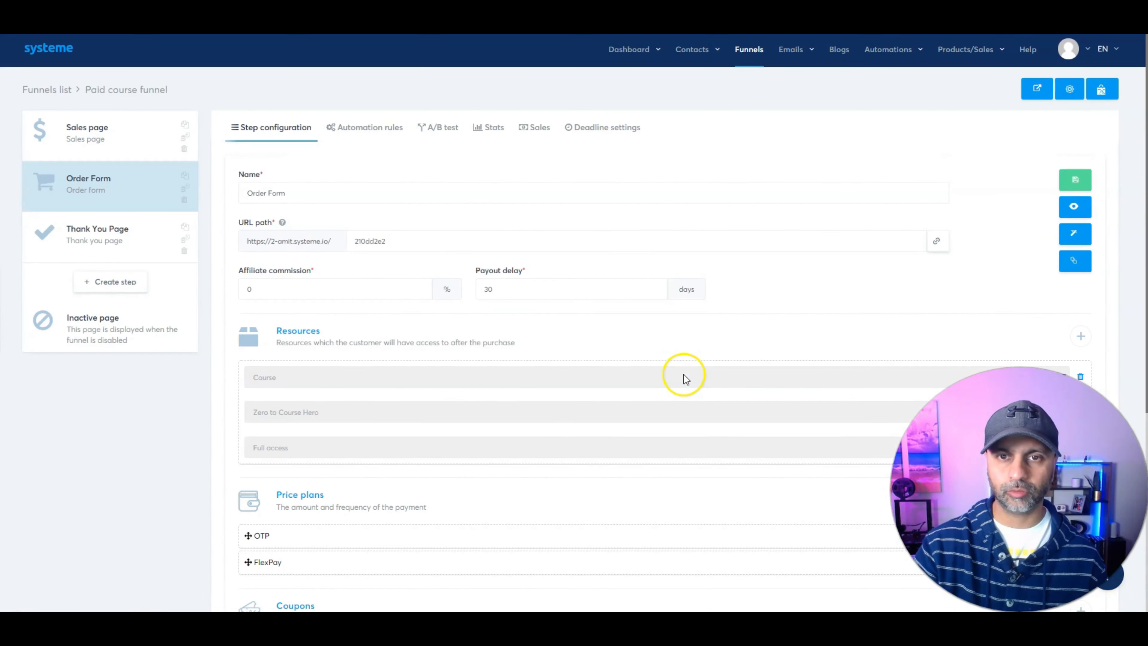
click(112, 123)
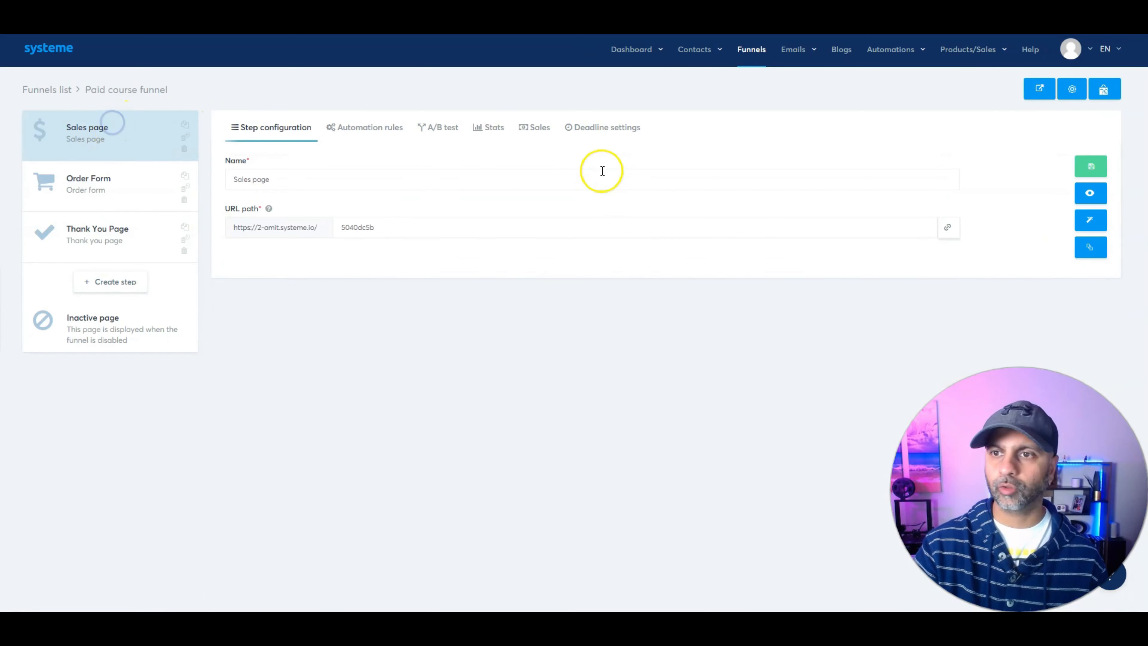
Step: View the sales recorded for the Sales page step of the Paid course funnel
click(539, 128)
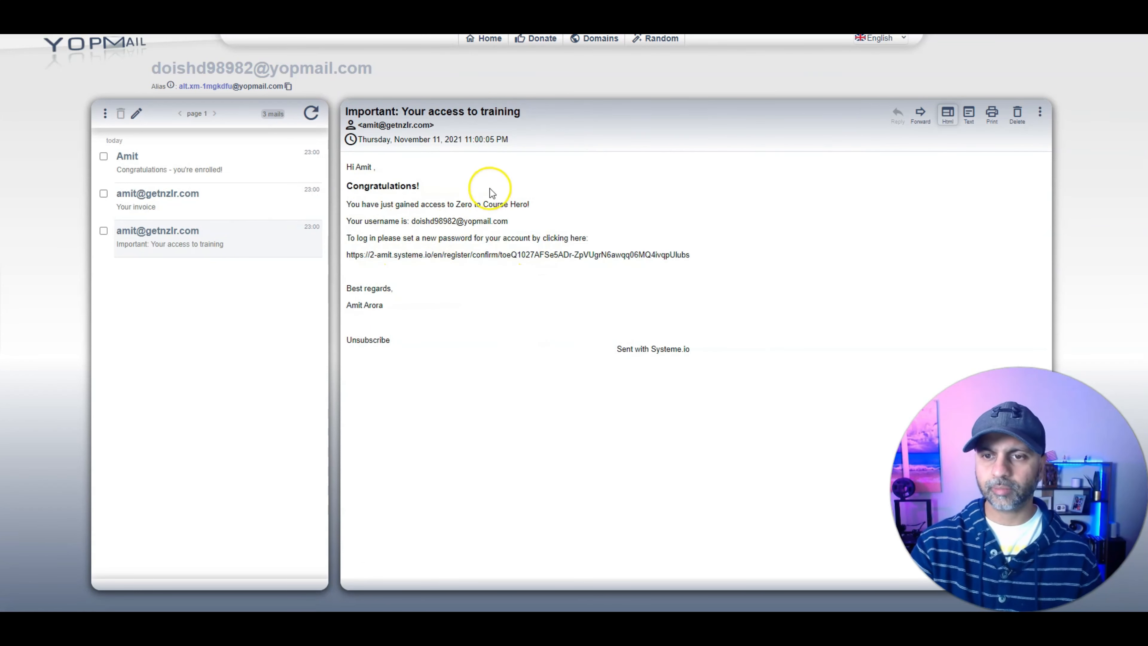
Step: Open the registration link from the training access email in YOPmail and set the new member account password
click(467, 256)
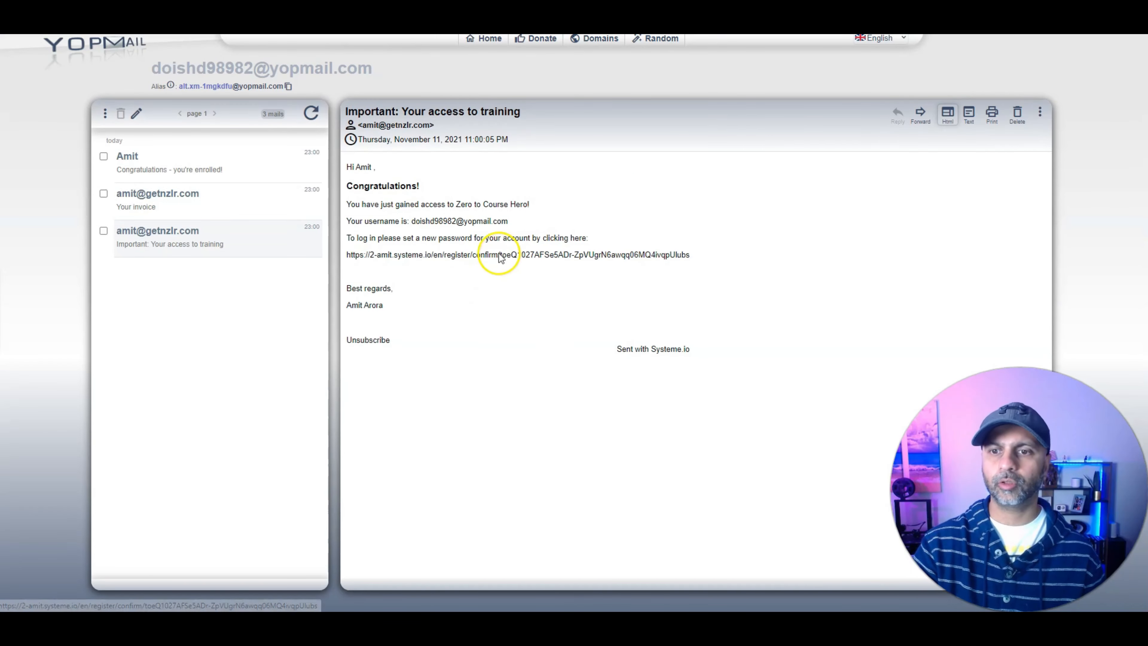
right_click(499, 256)
click(528, 292)
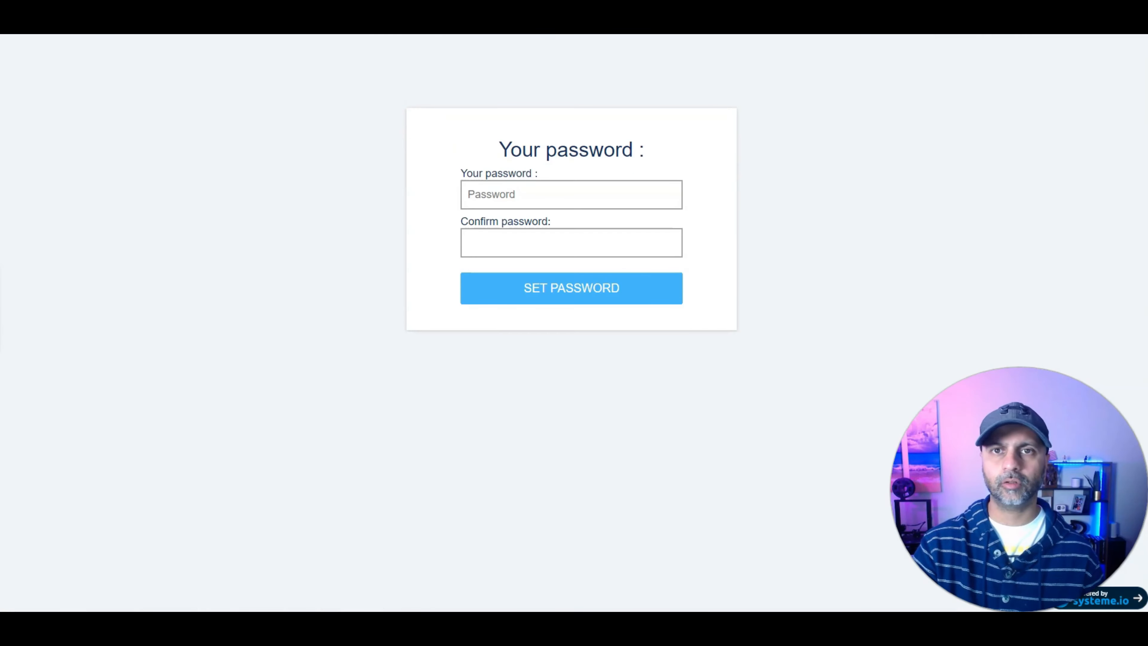
click(502, 199)
key(ctrl+v)
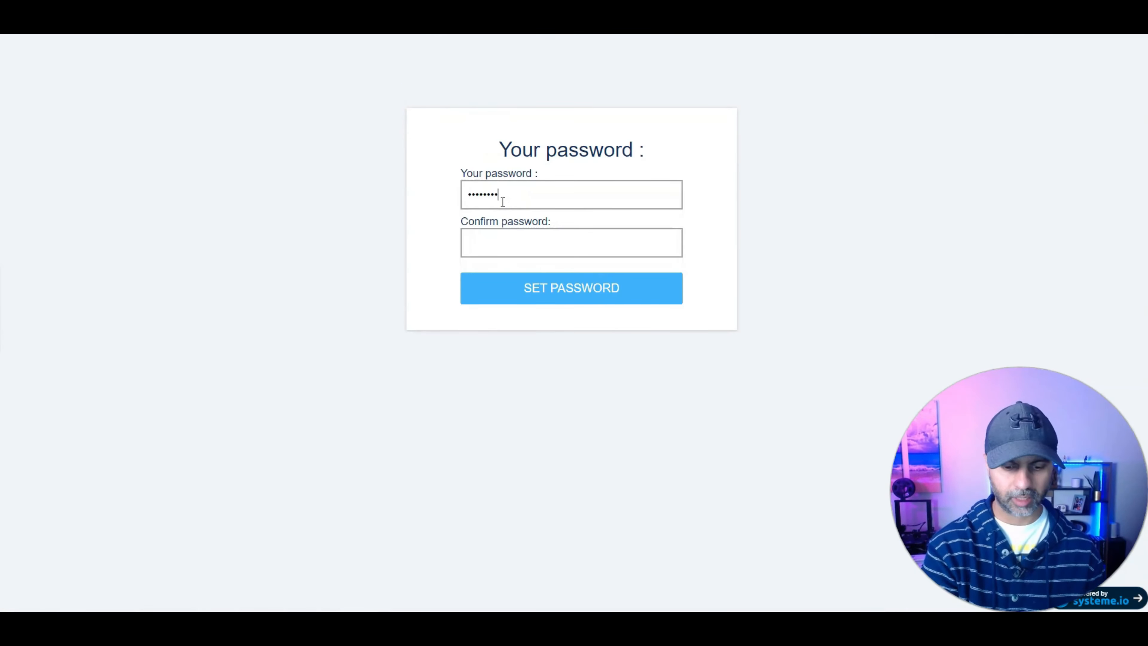
key(Tab)
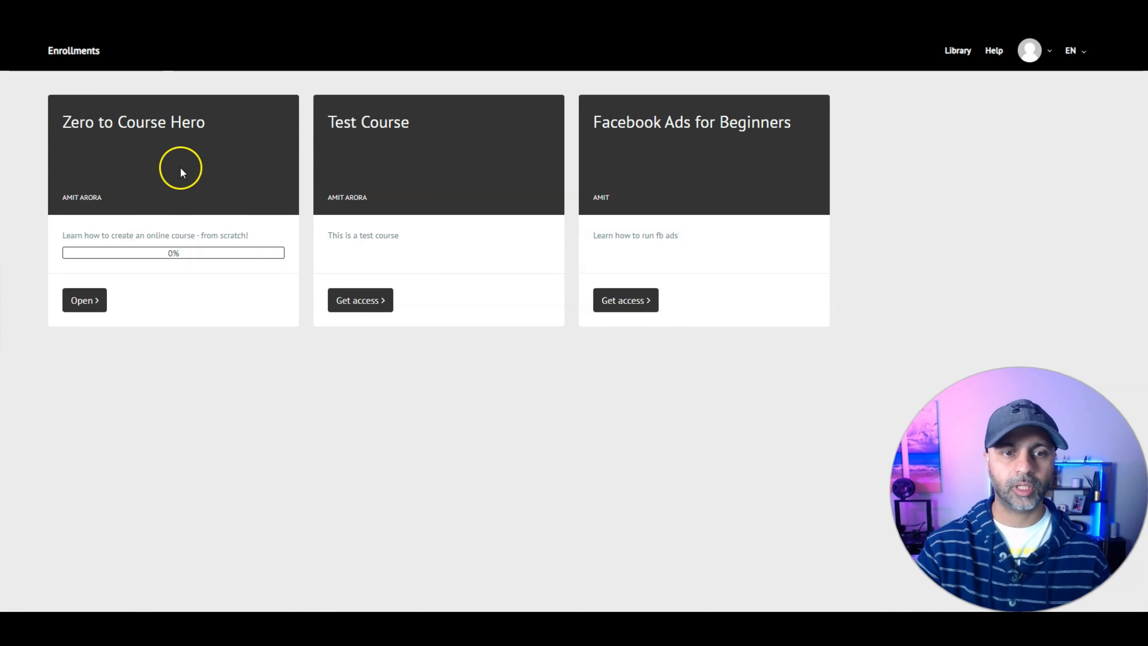
Step: Request access to Test Course from the enrollments and look through its sales page
click(384, 296)
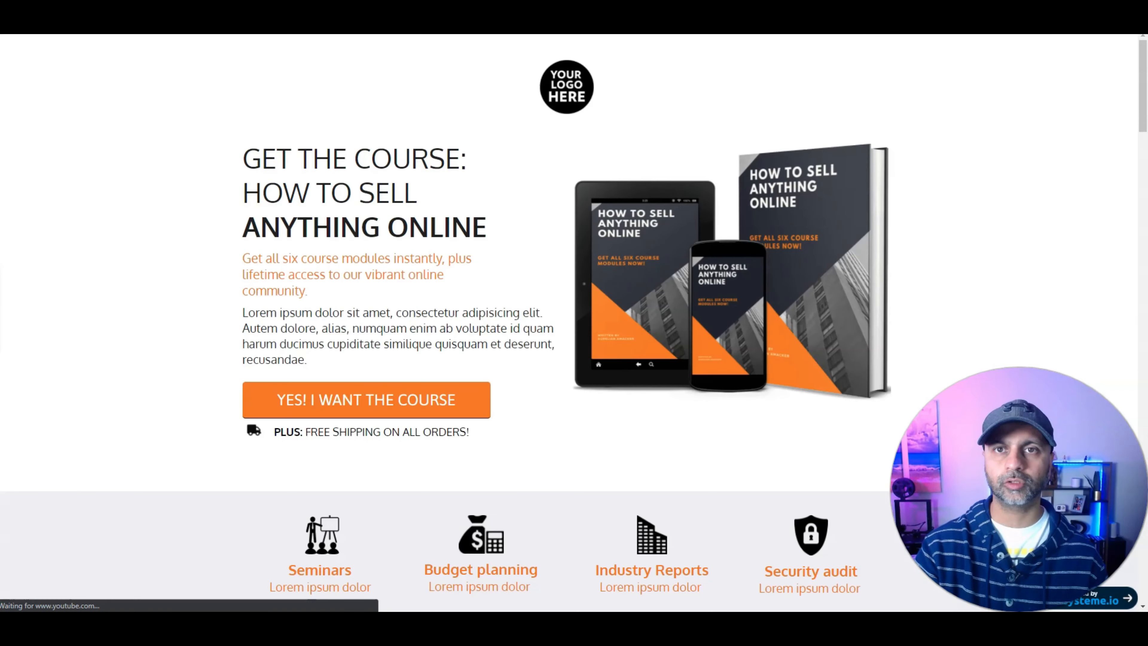
scroll(542, 363, down, 10)
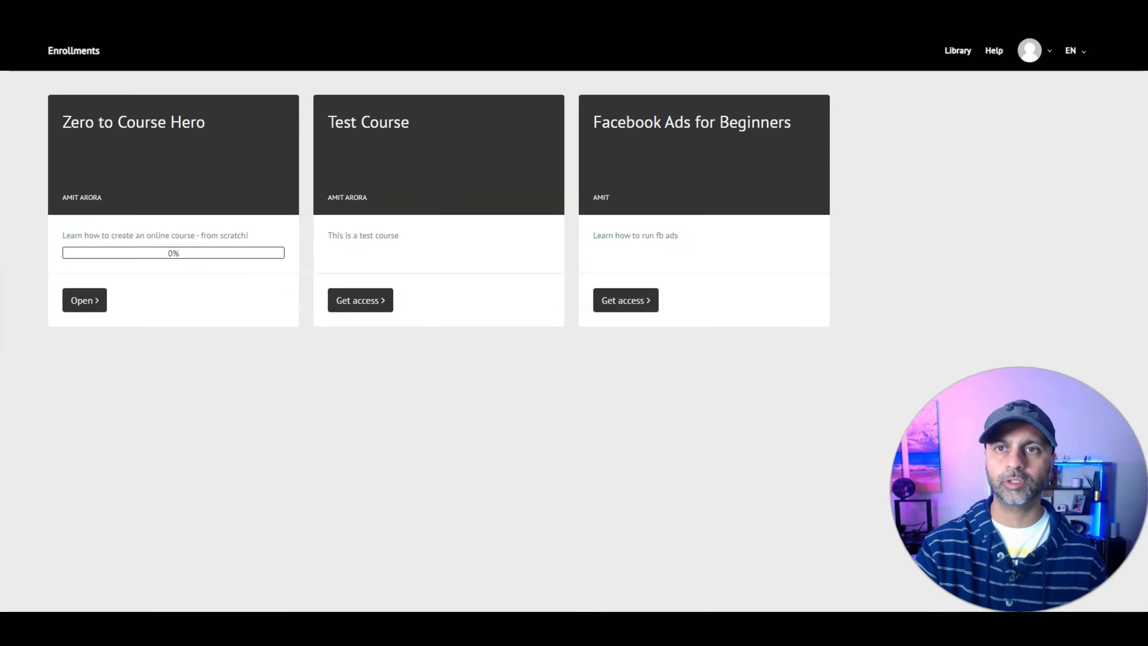
Step: Open the Zero to Course Hero course, look through its lecture content, and return to the enrollments
click(96, 303)
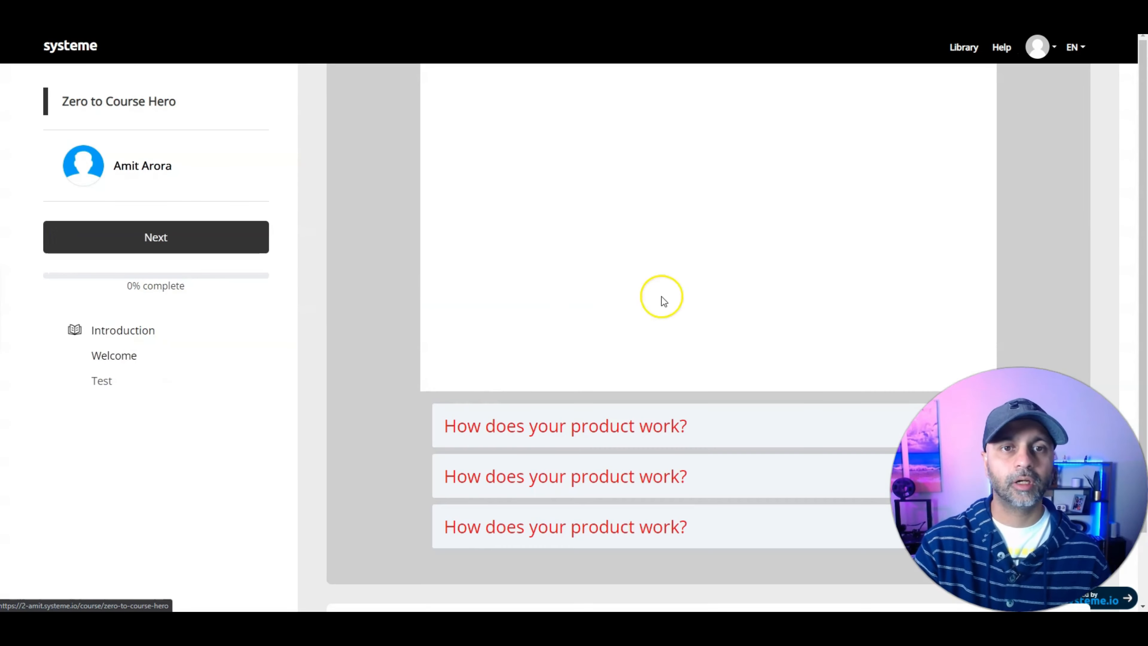
scroll(717, 458, down, 2)
scroll(695, 441, up, 2)
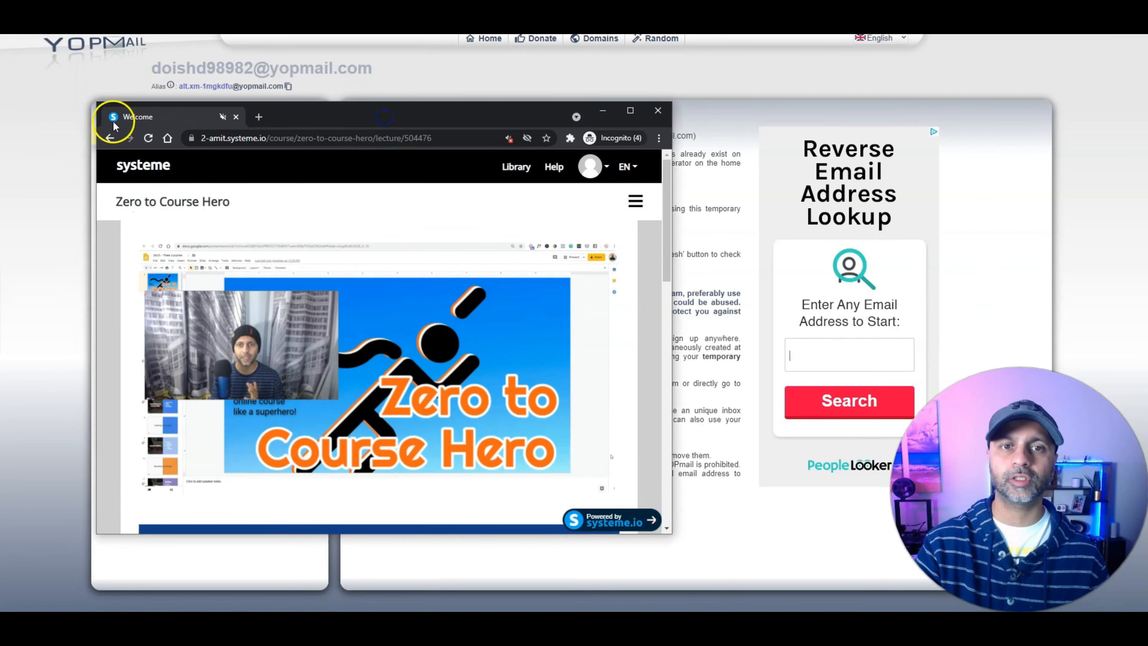
click(114, 138)
drag(159, 116, 207, 35)
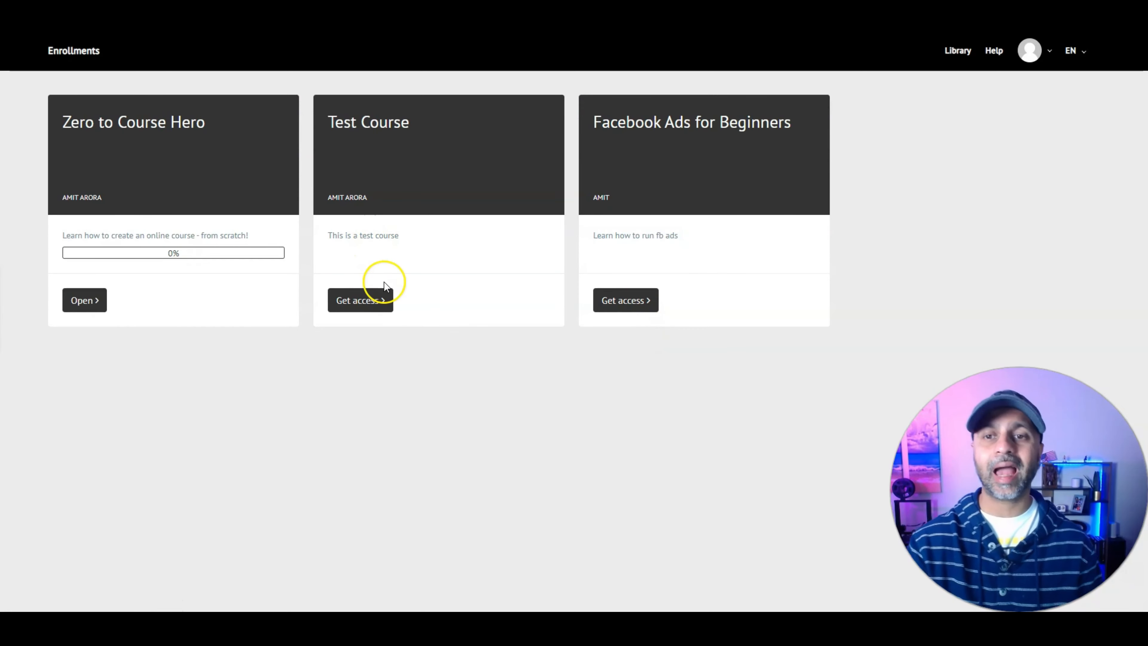
click(650, 311)
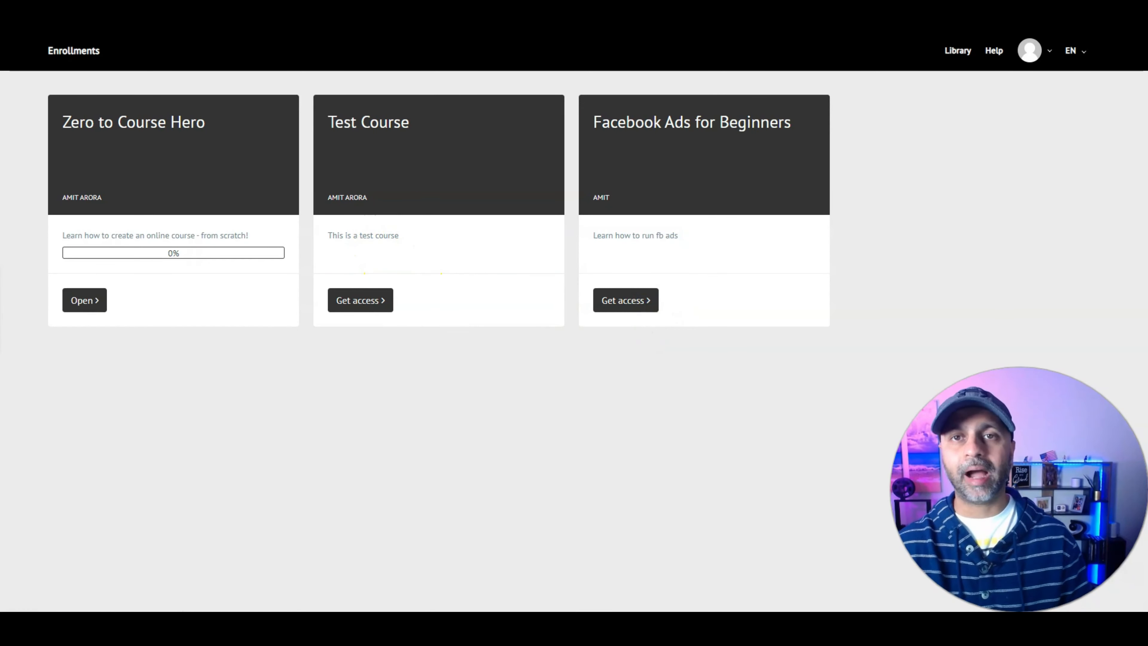